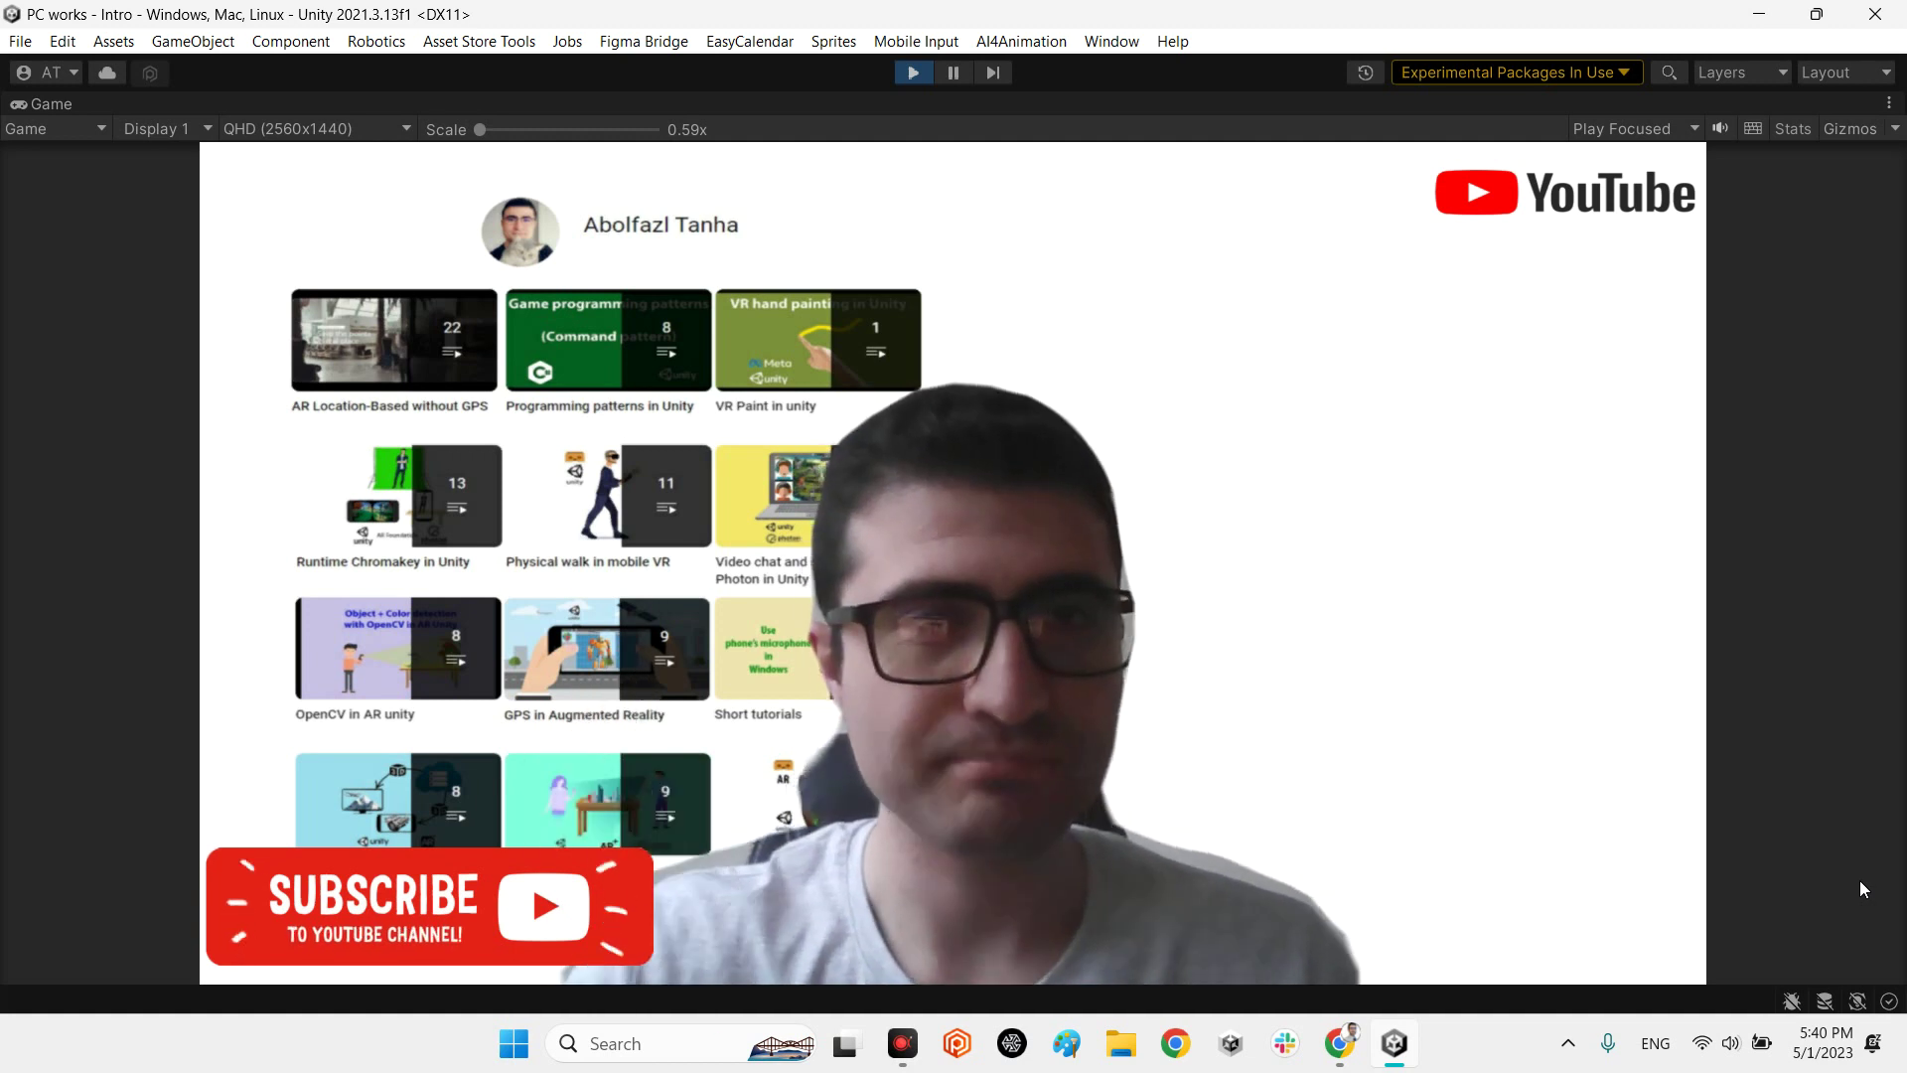
Stop the running Intro scene and restore the maximized Game view to the normal editor layout
{"action": "left_click", "coordinate": [915, 72]}
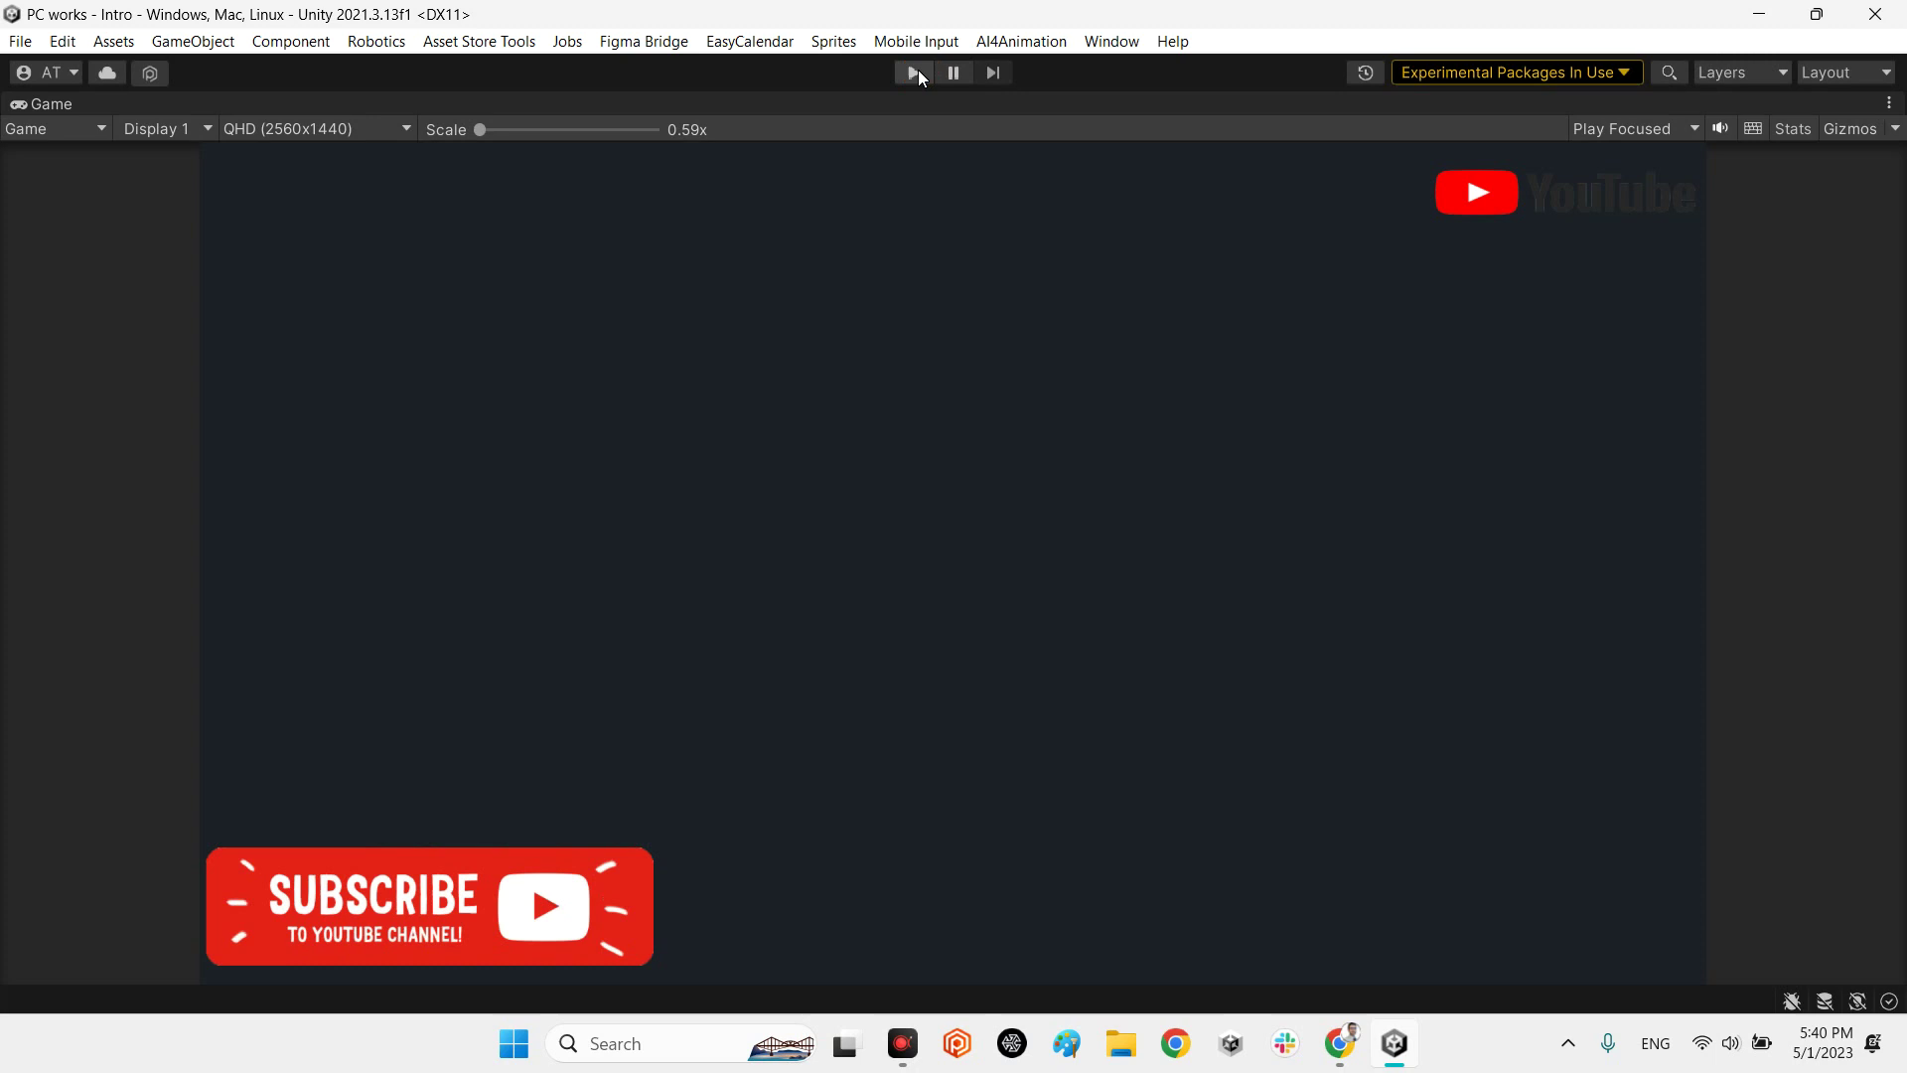
{"action": "double_click", "coordinate": [48, 103]}
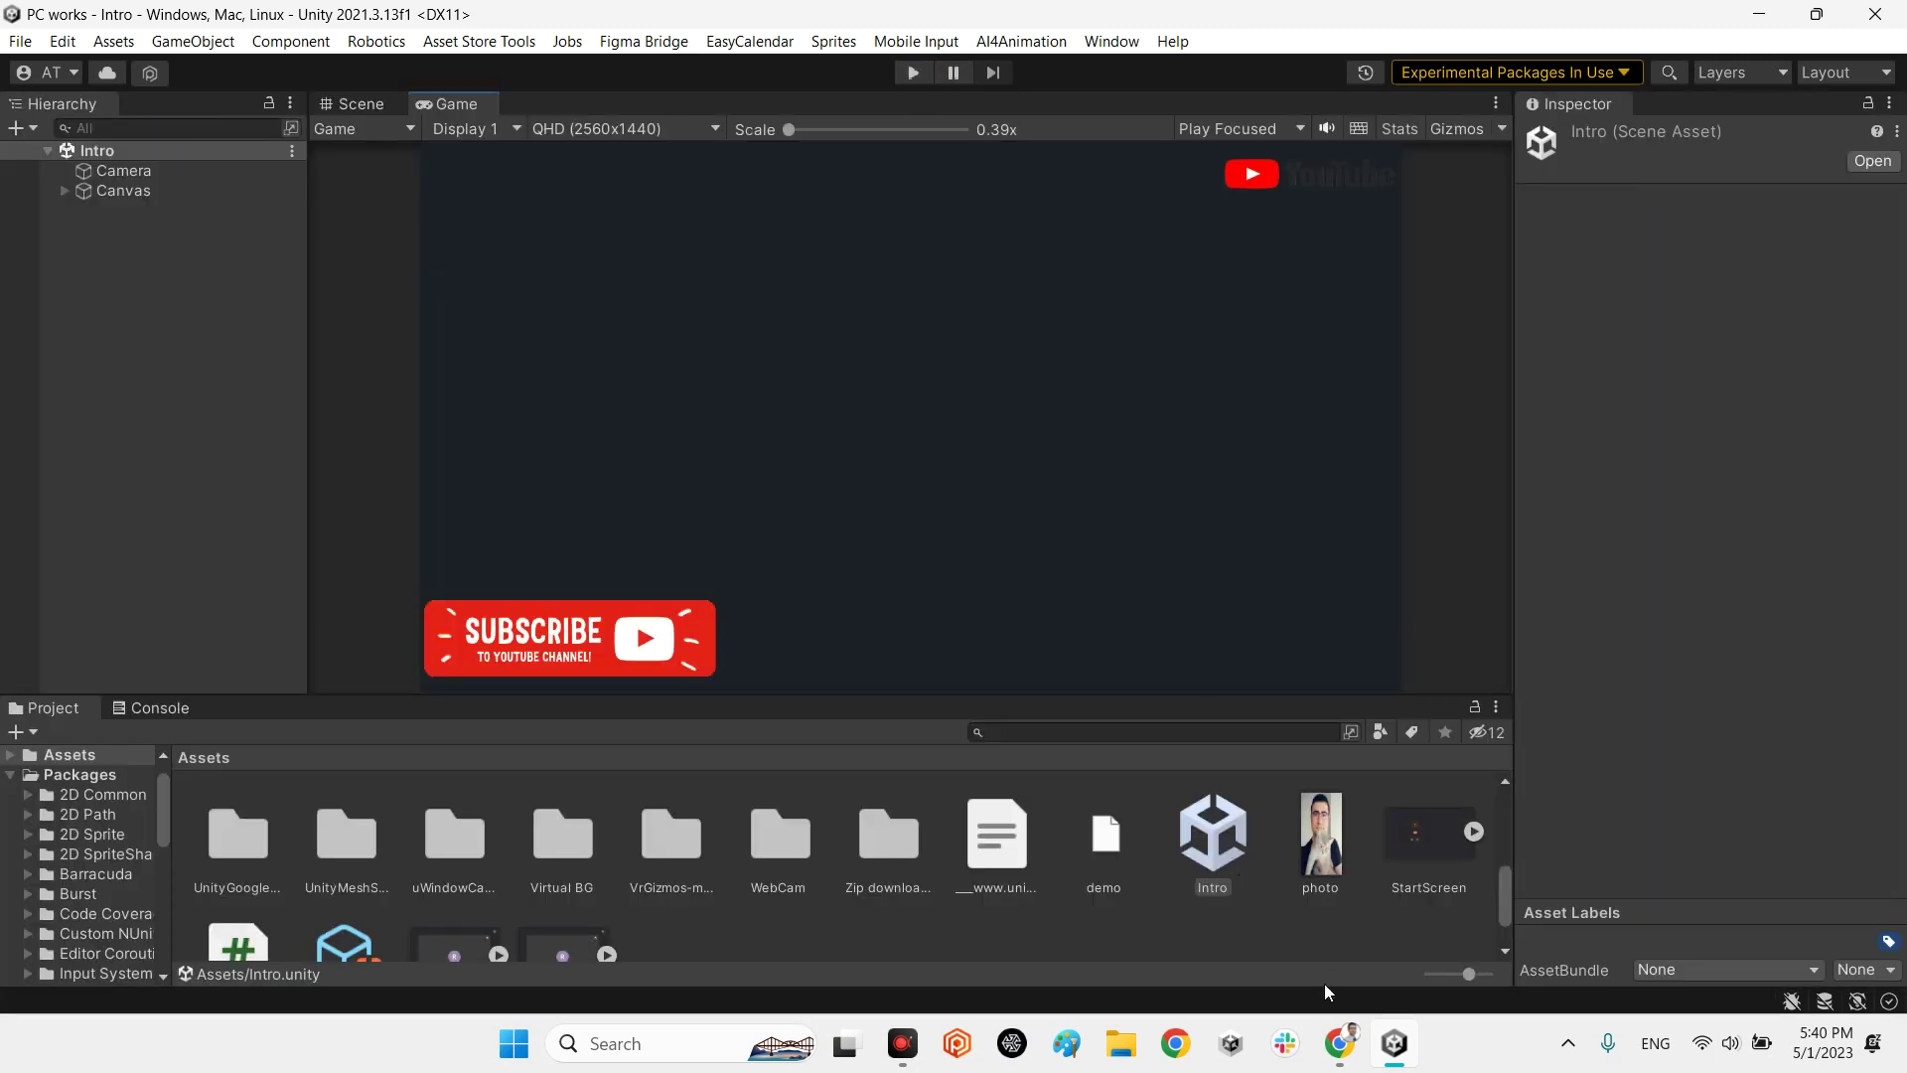
Switch to Chrome and skim the AI4Animation GitHub repository's README from its introduction to the SIGGRAPH Asia 2019 section
{"action": "left_click", "coordinate": [1343, 1053]}
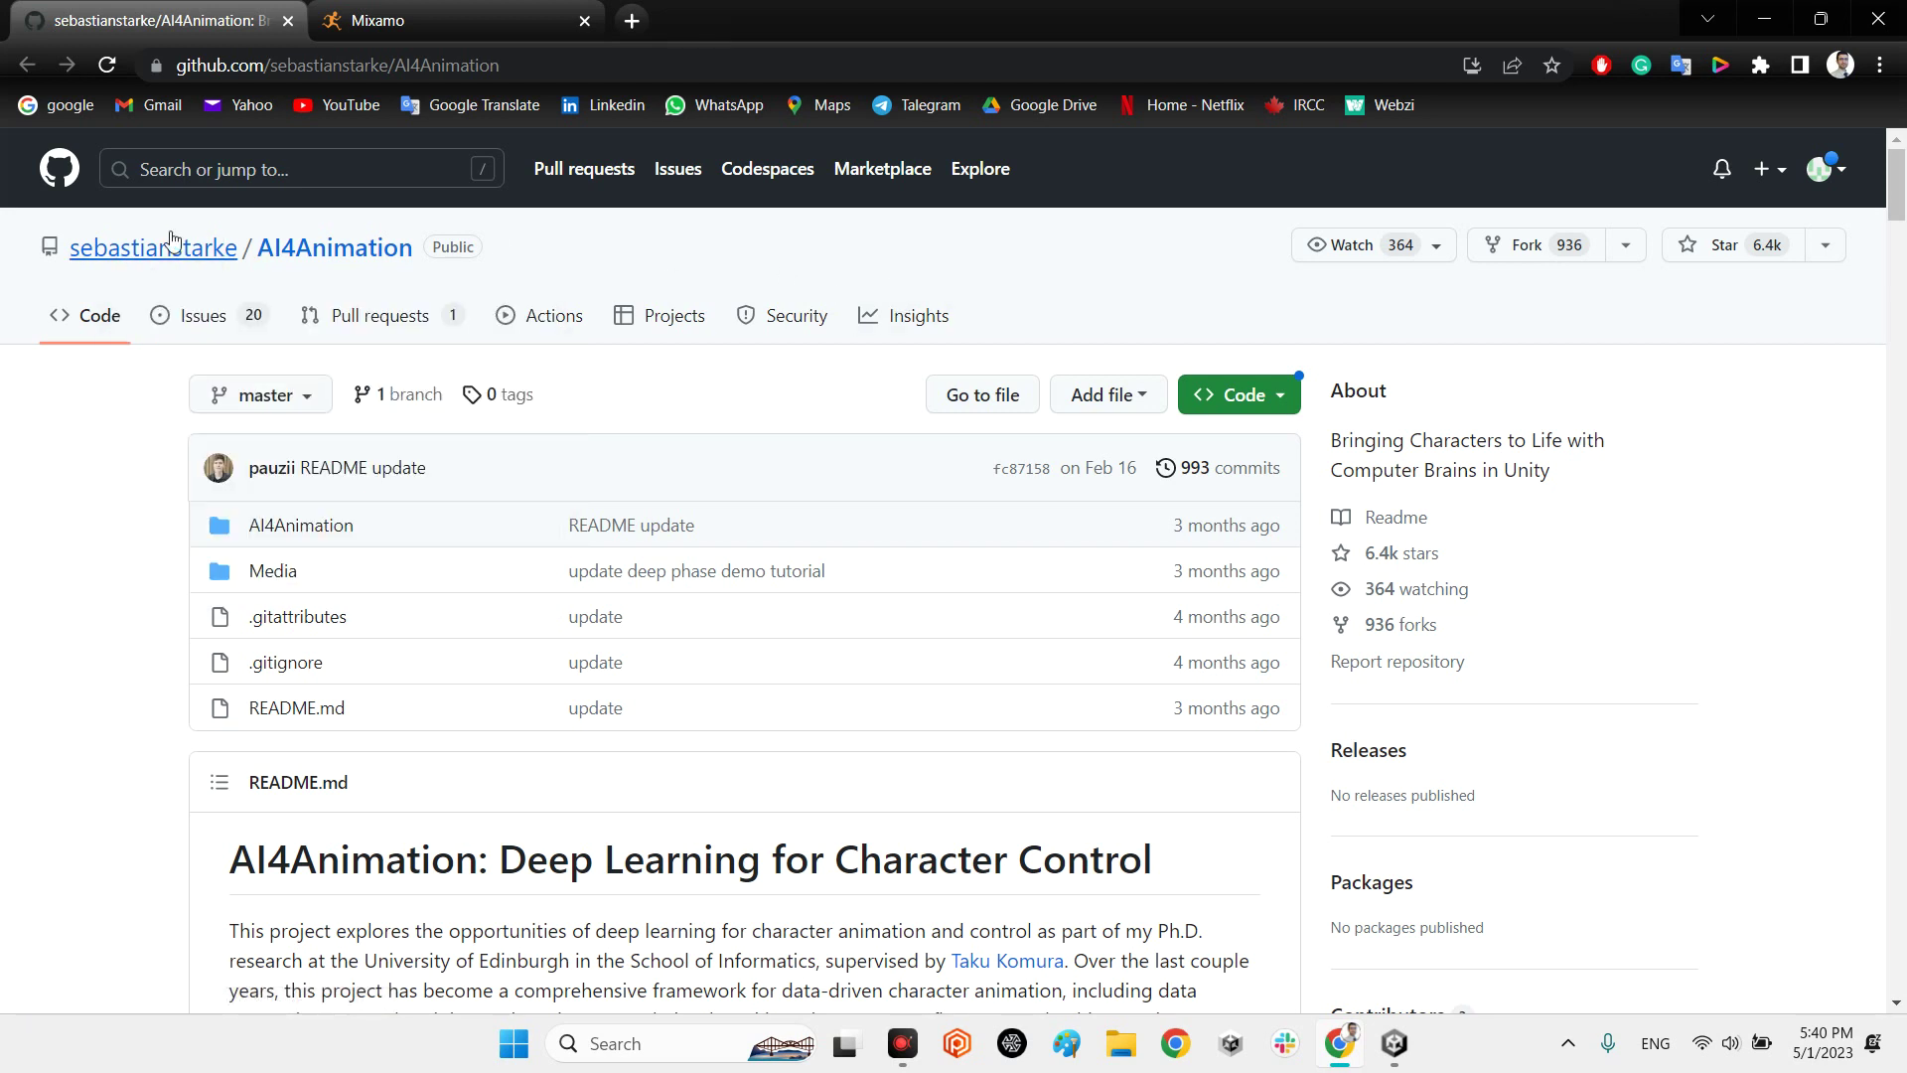
{"action": "mouse_move", "coordinate": [116, 256]}
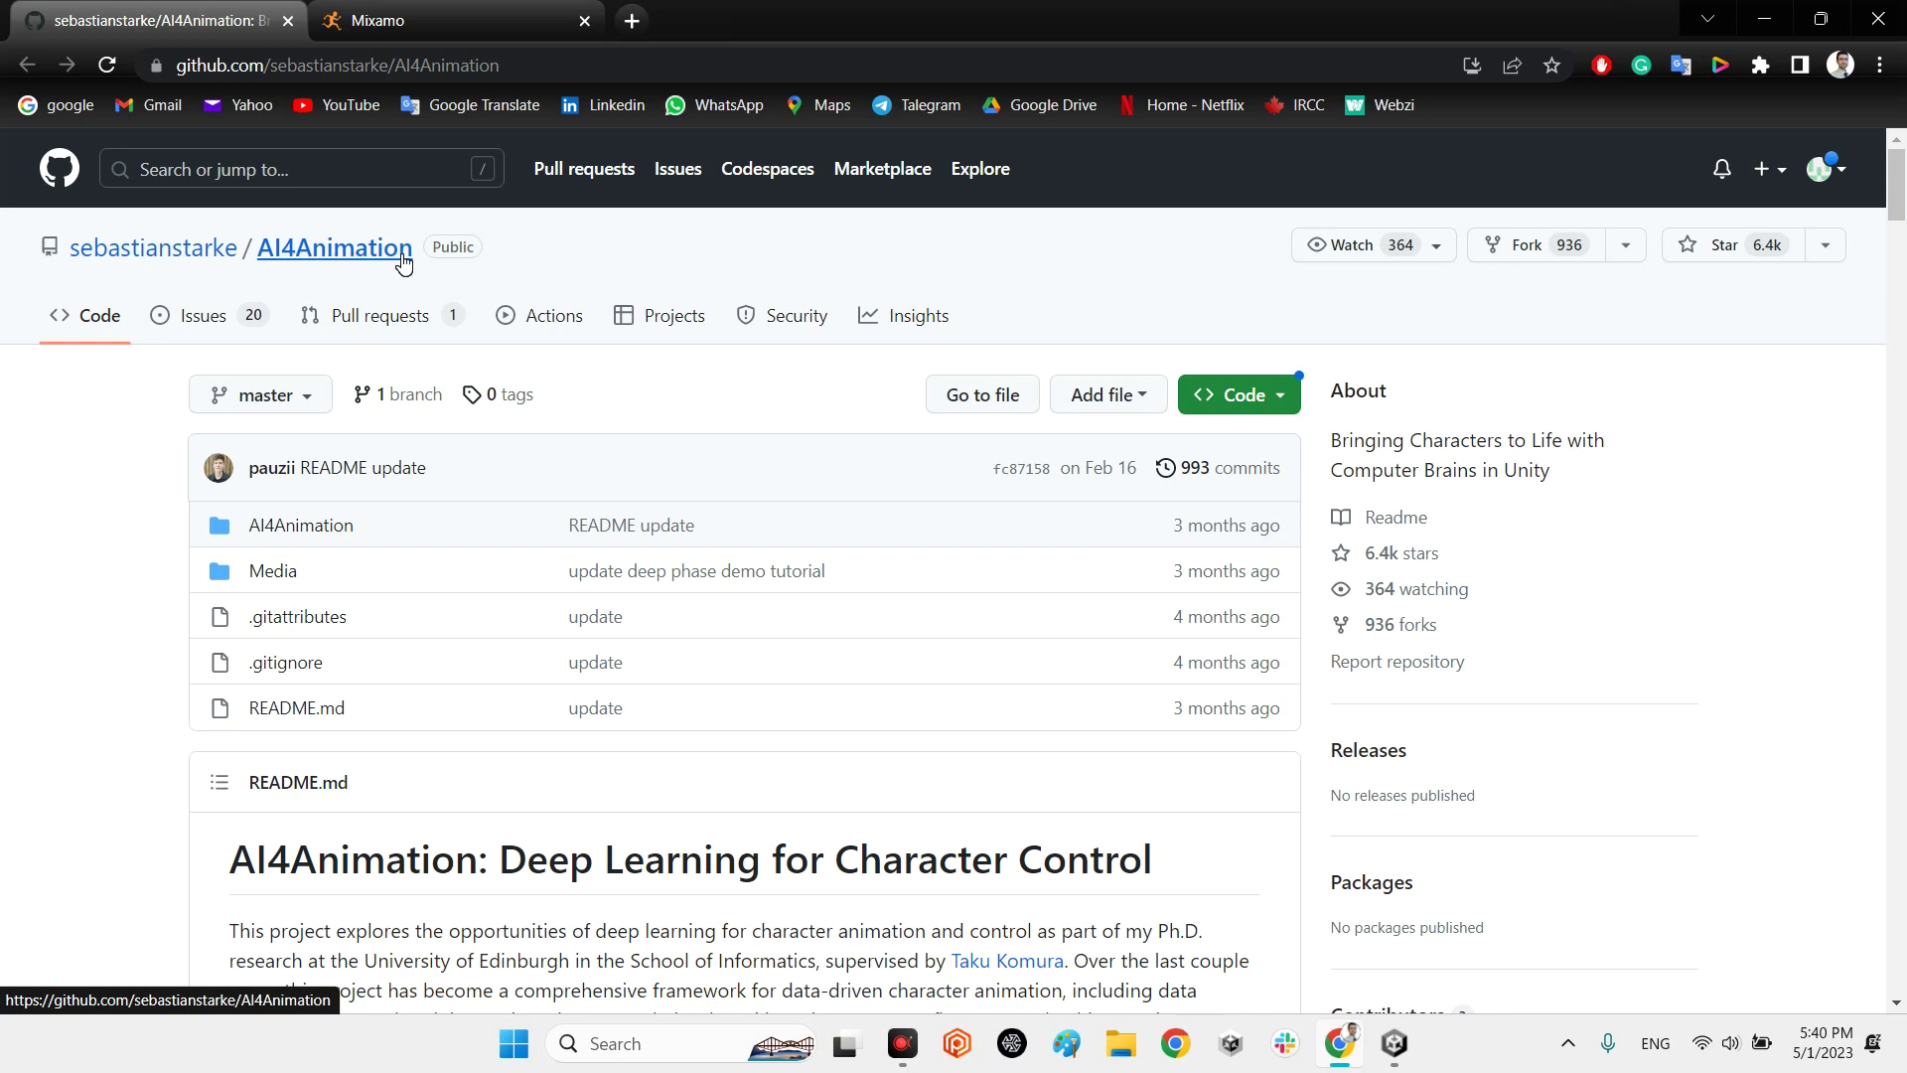
{"action": "left_click", "coordinate": [331, 64]}
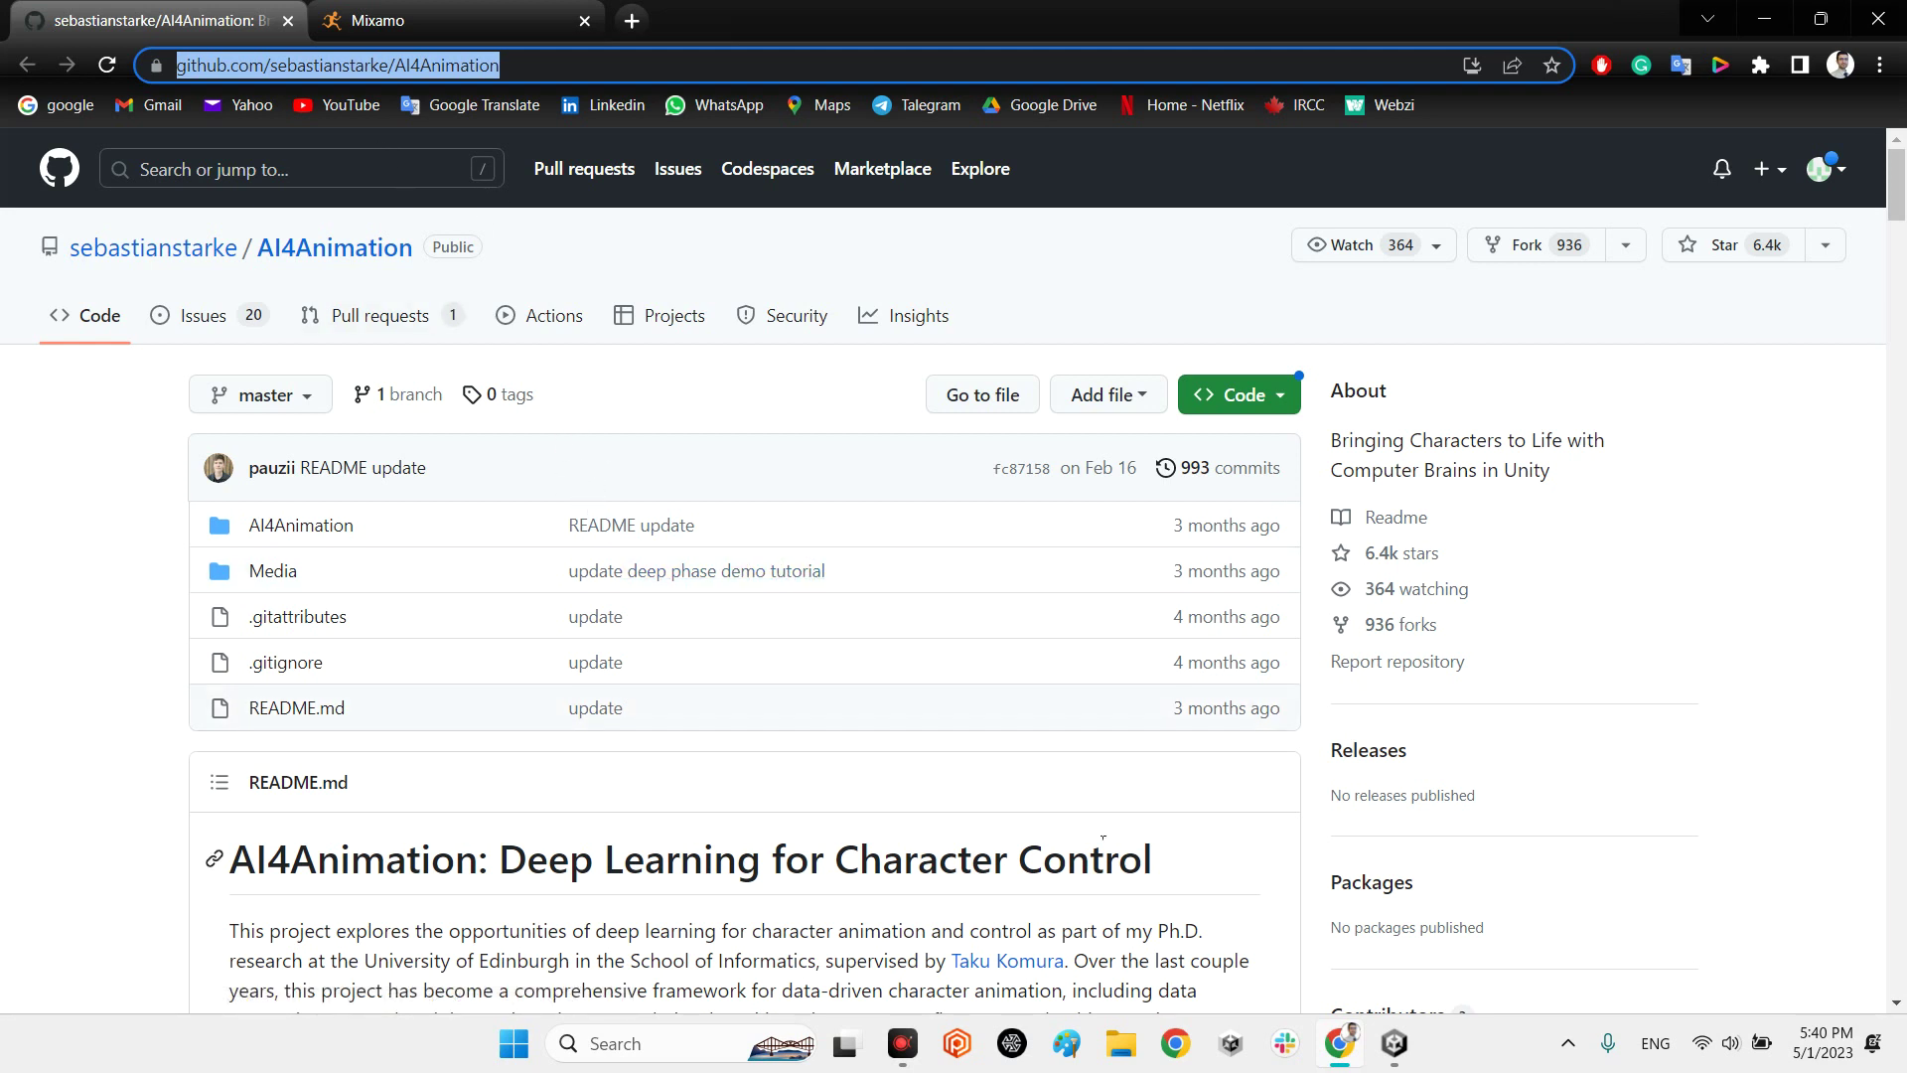
{"action": "scroll", "coordinate": [1102, 837], "scroll_direction": "down", "scroll_amount": 9}
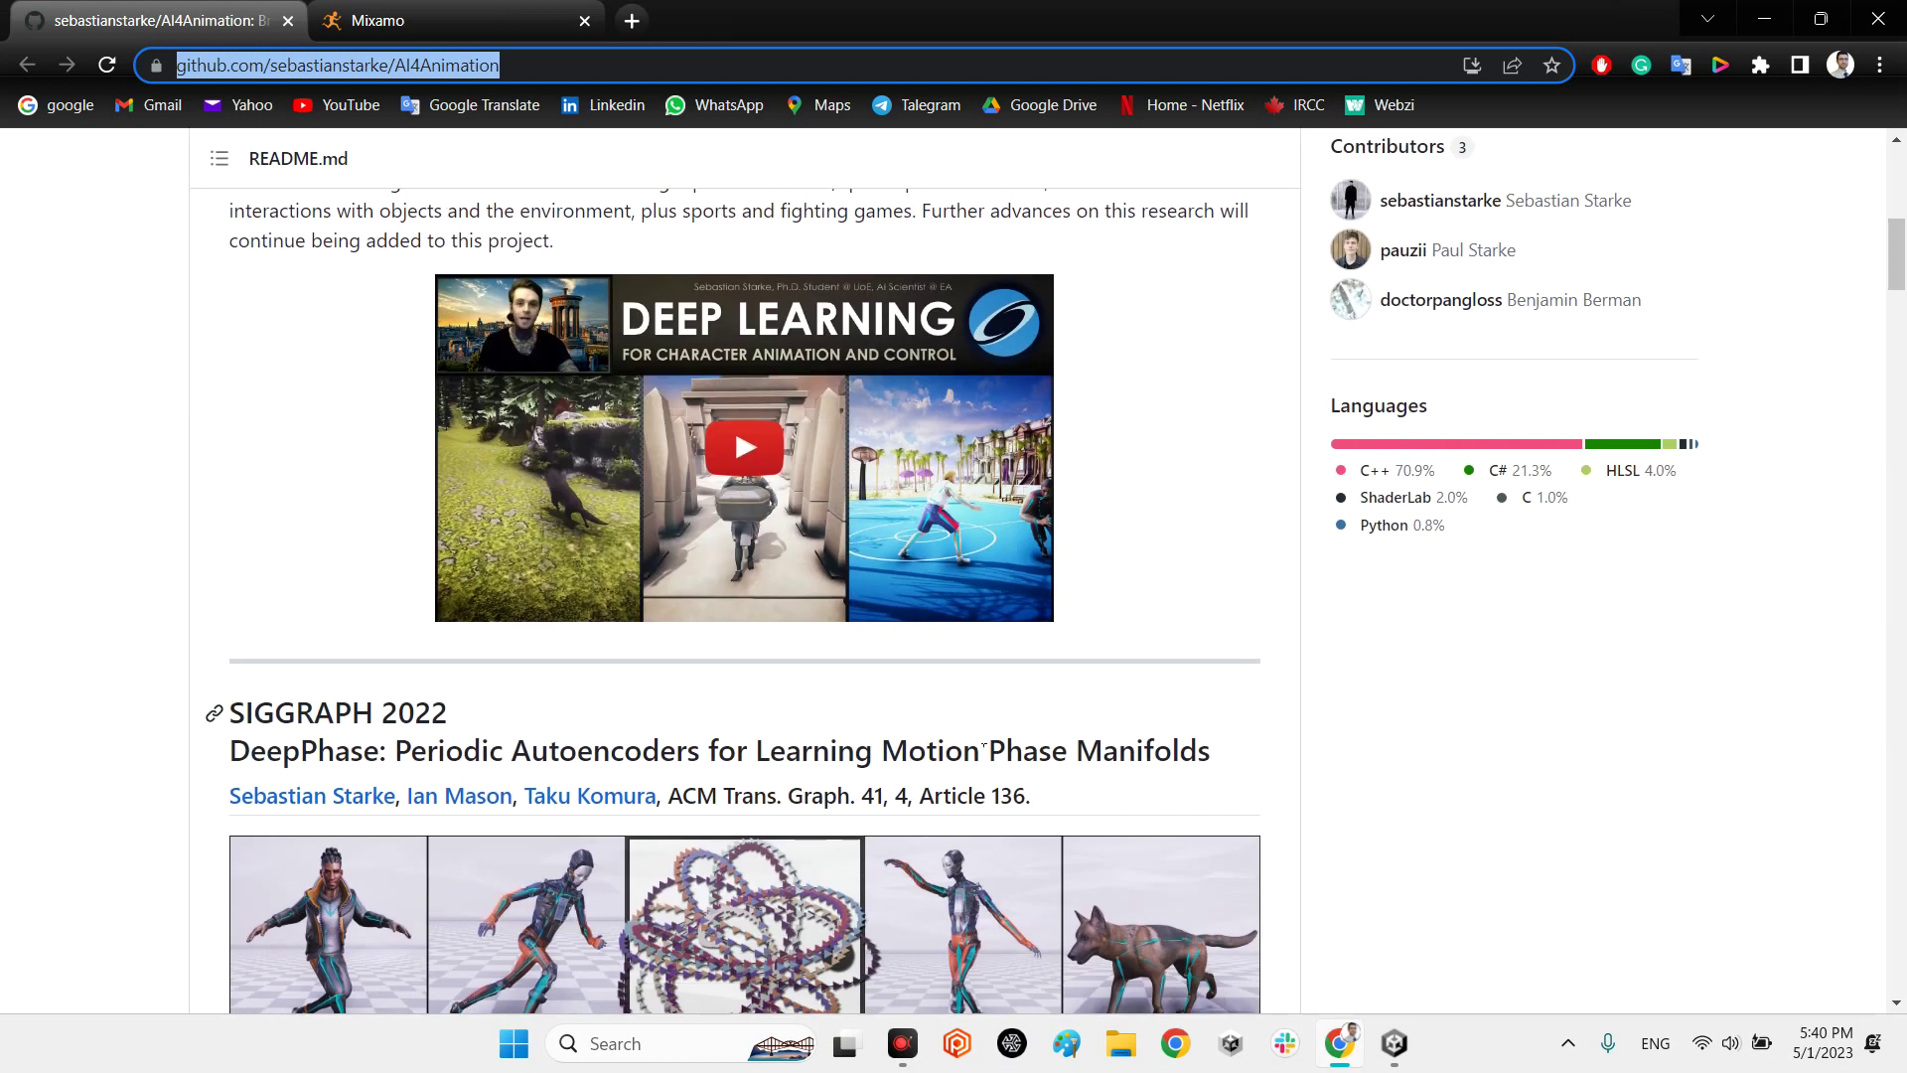
{"action": "scroll", "coordinate": [983, 745], "scroll_direction": "down", "scroll_amount": 4}
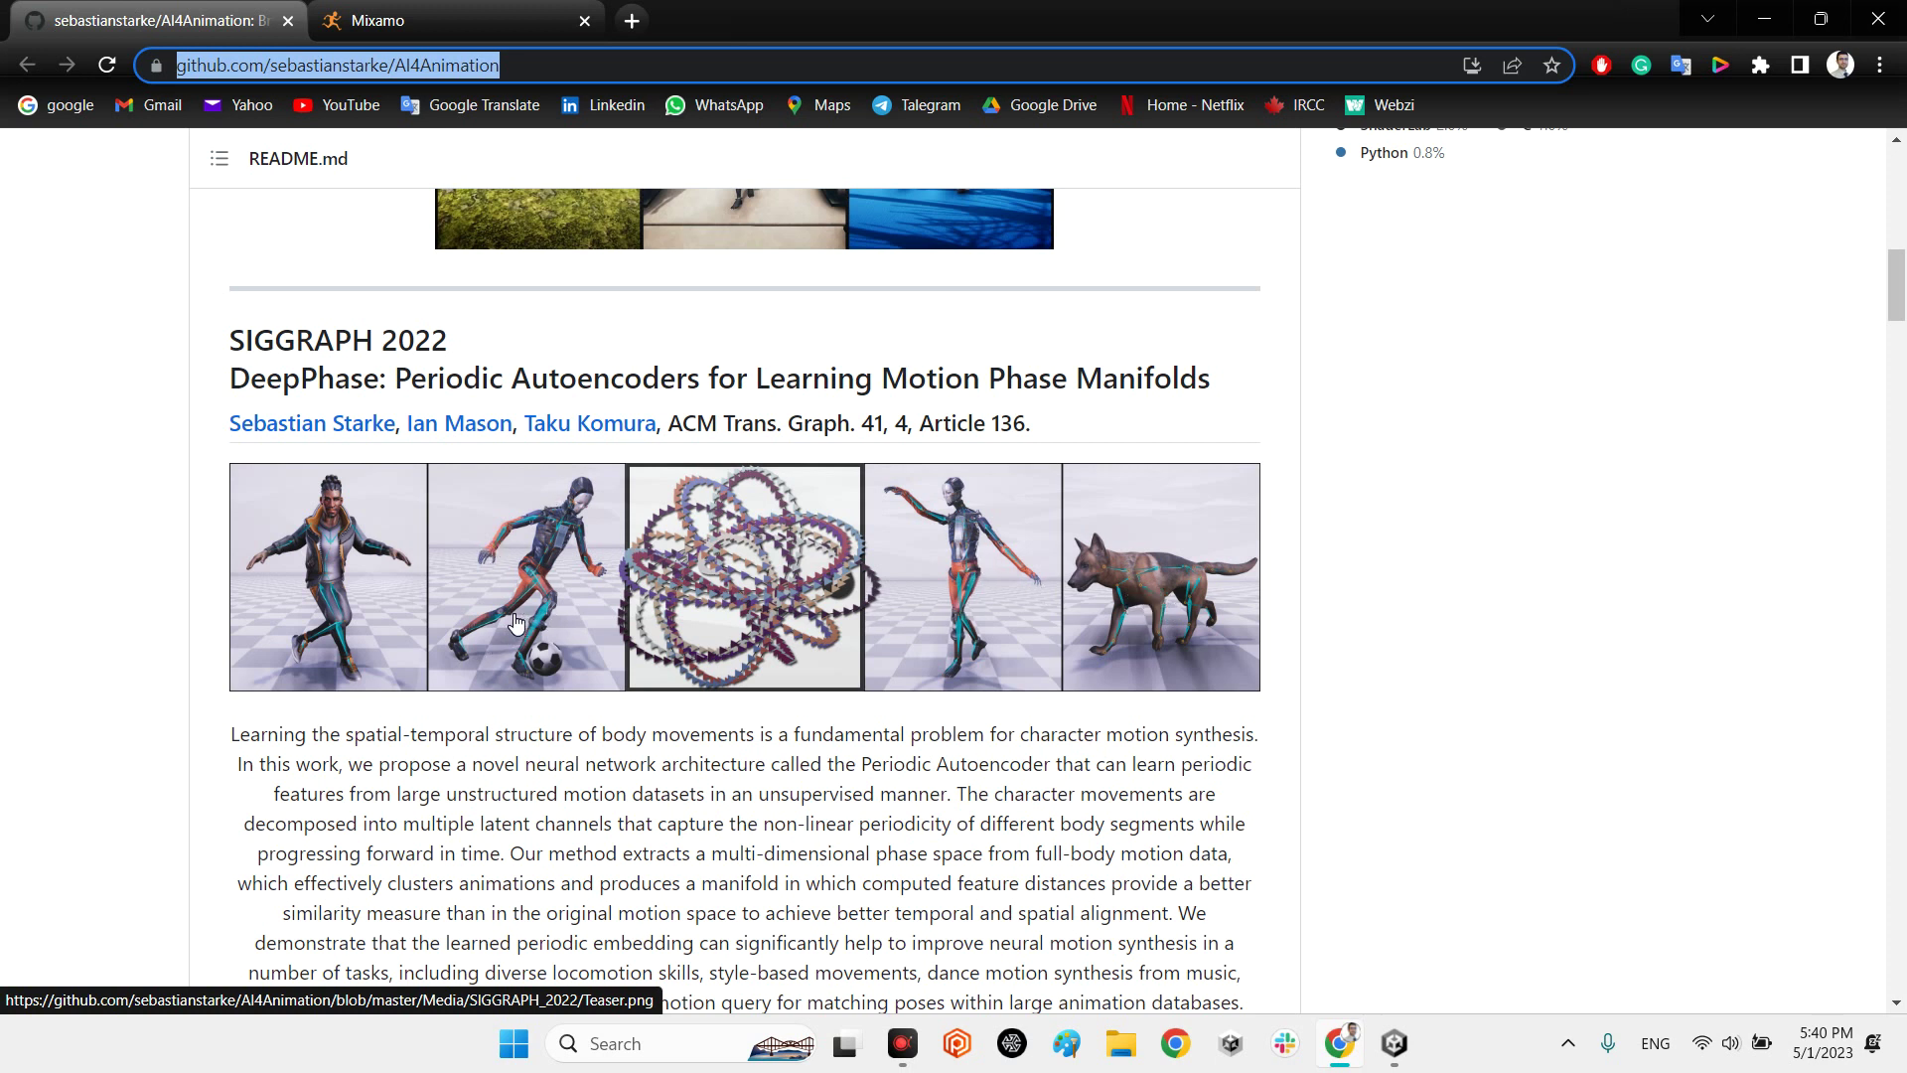
{"action": "scroll", "coordinate": [1329, 798], "scroll_direction": "down", "scroll_amount": 2}
{"action": "scroll", "coordinate": [1329, 799], "scroll_direction": "down", "scroll_amount": 10}
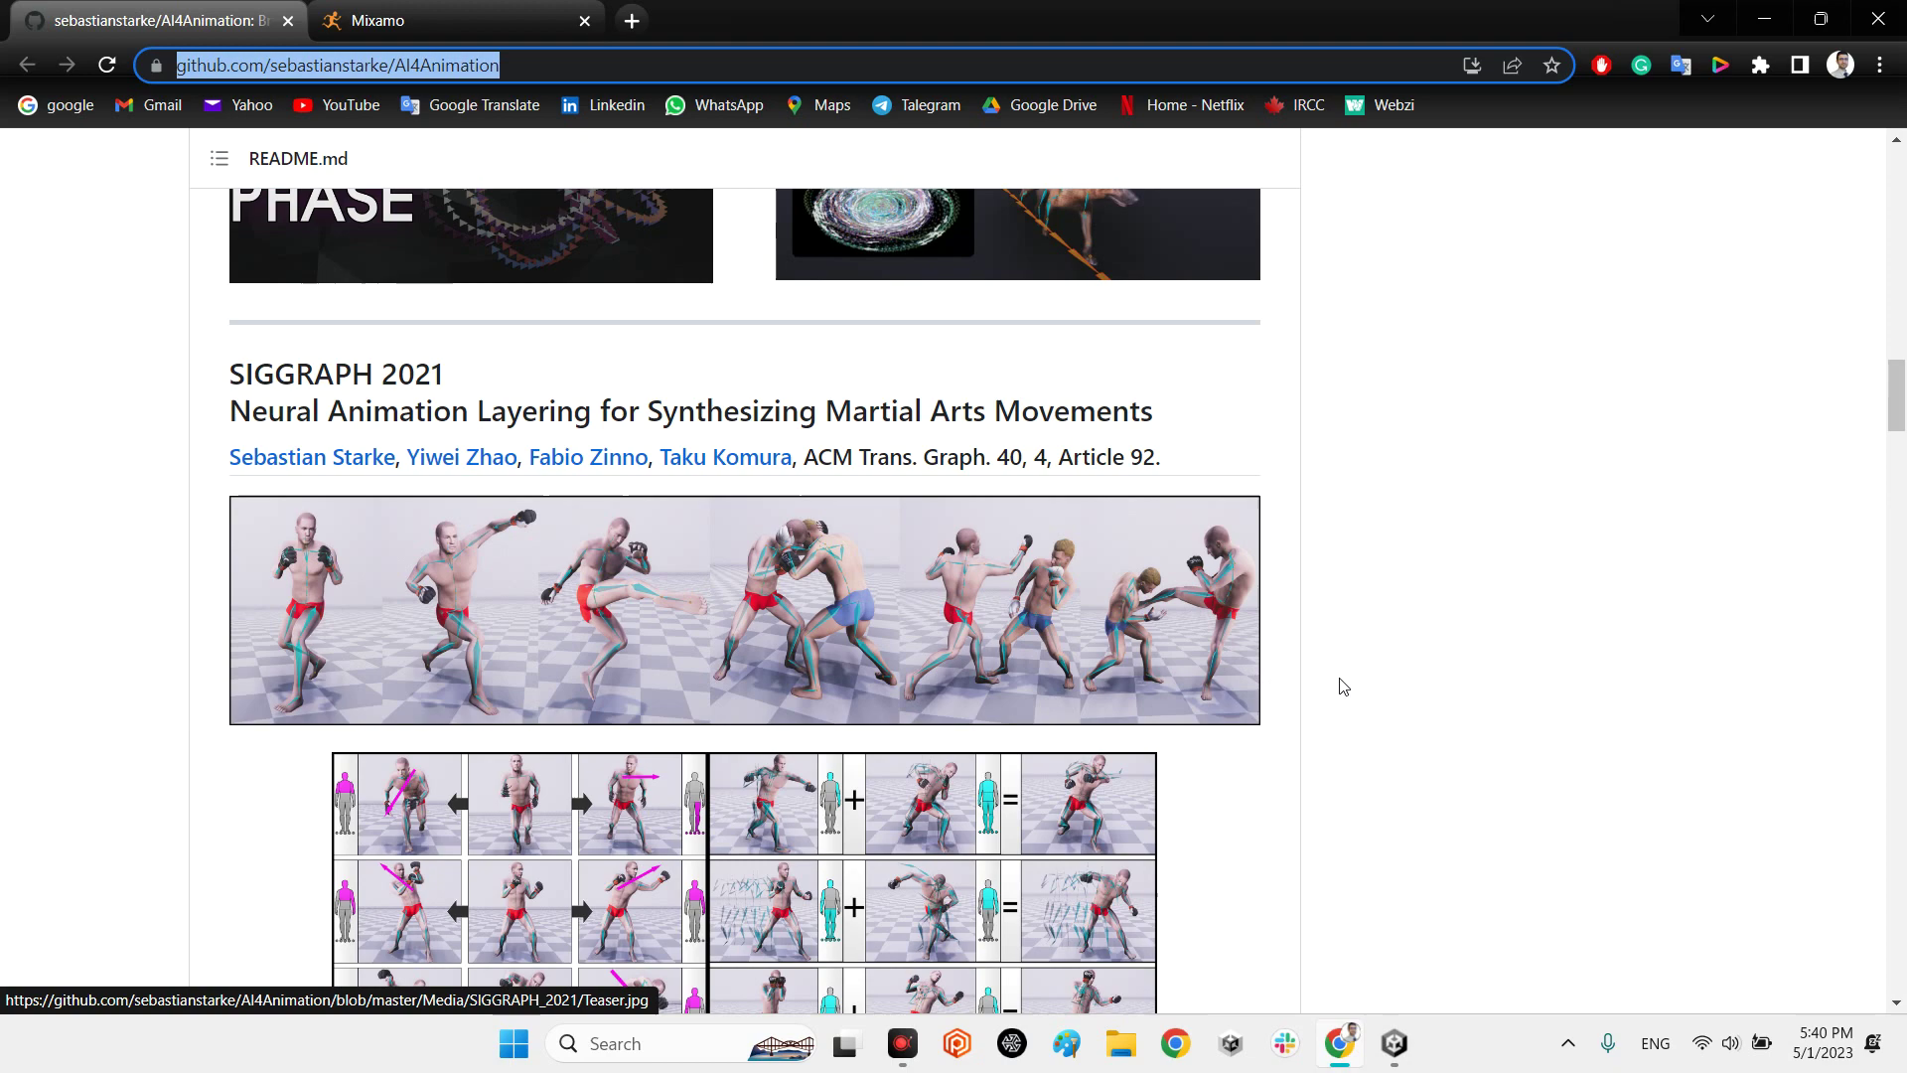
{"action": "scroll", "coordinate": [1413, 701], "scroll_direction": "down", "scroll_amount": 5}
{"action": "scroll", "coordinate": [1413, 702], "scroll_direction": "down", "scroll_amount": 11}
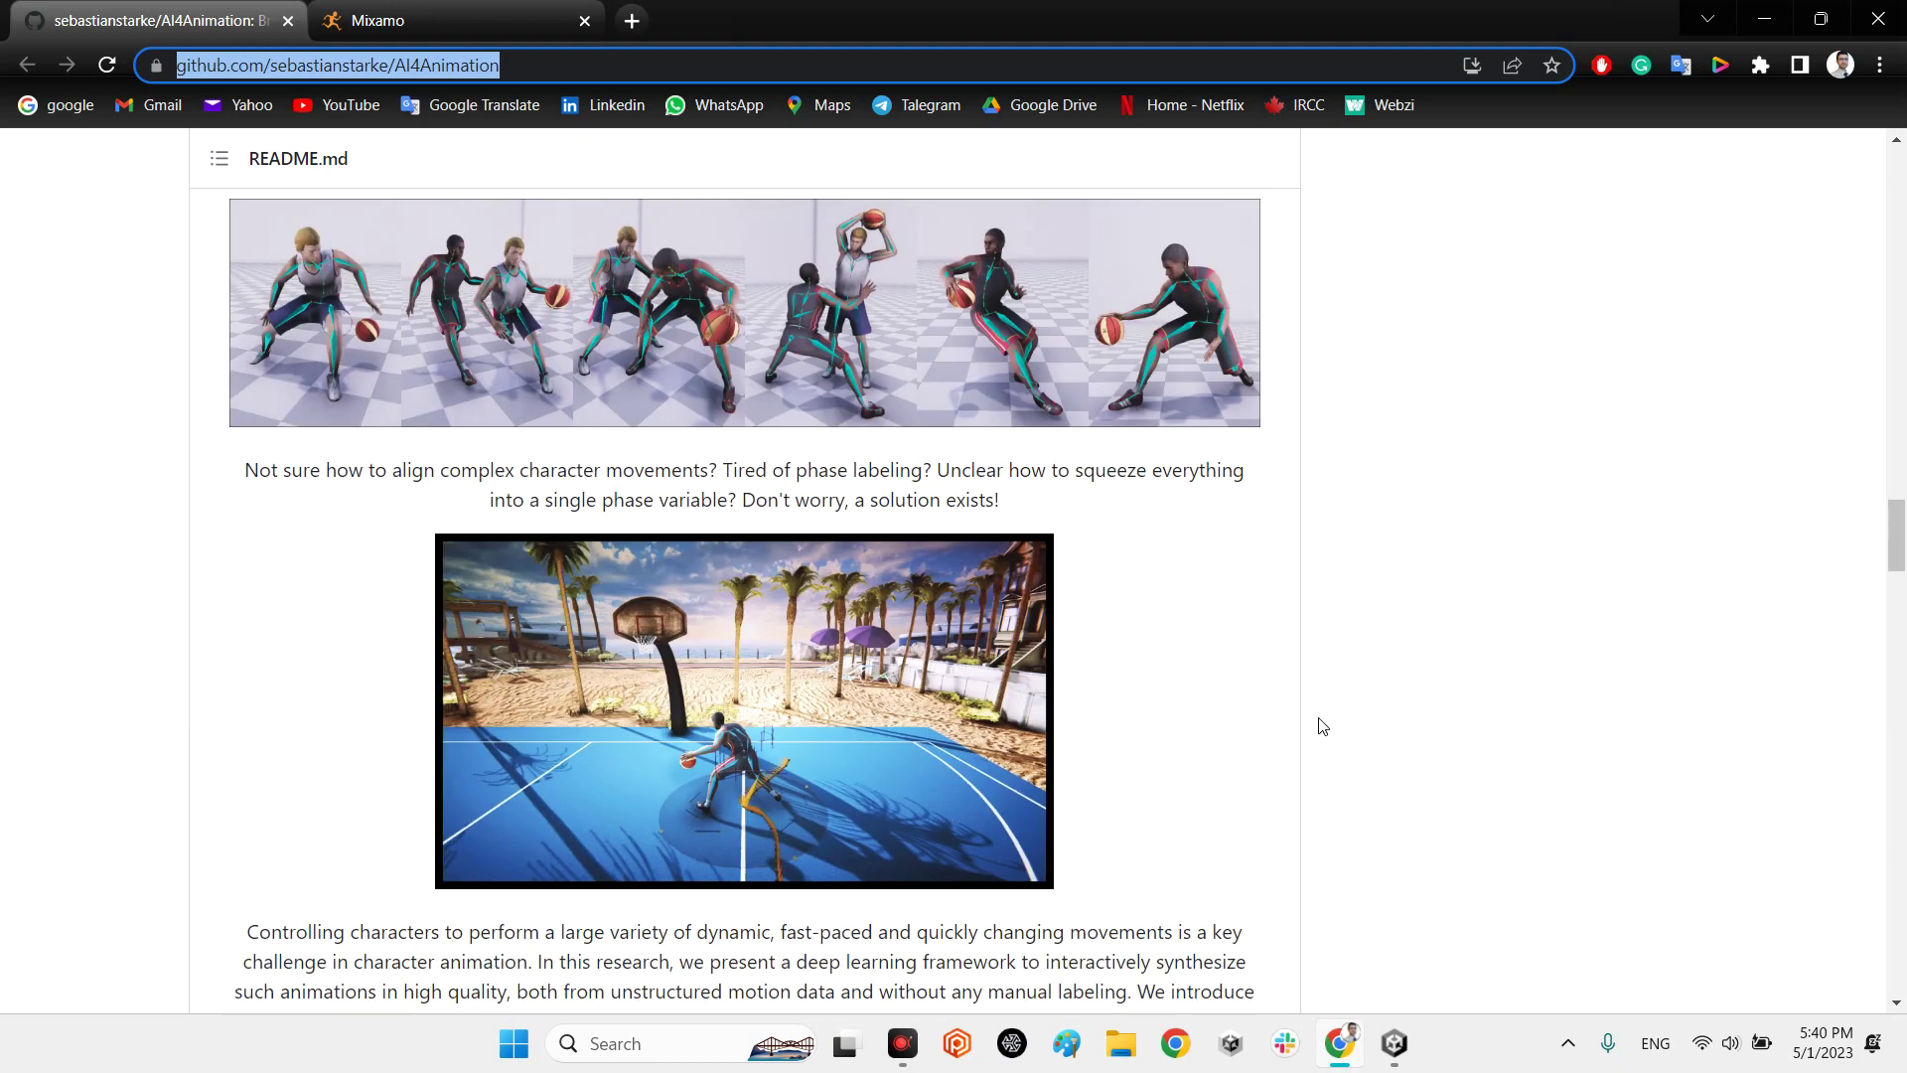
{"action": "scroll", "coordinate": [1286, 703], "scroll_direction": "down", "scroll_amount": 8}
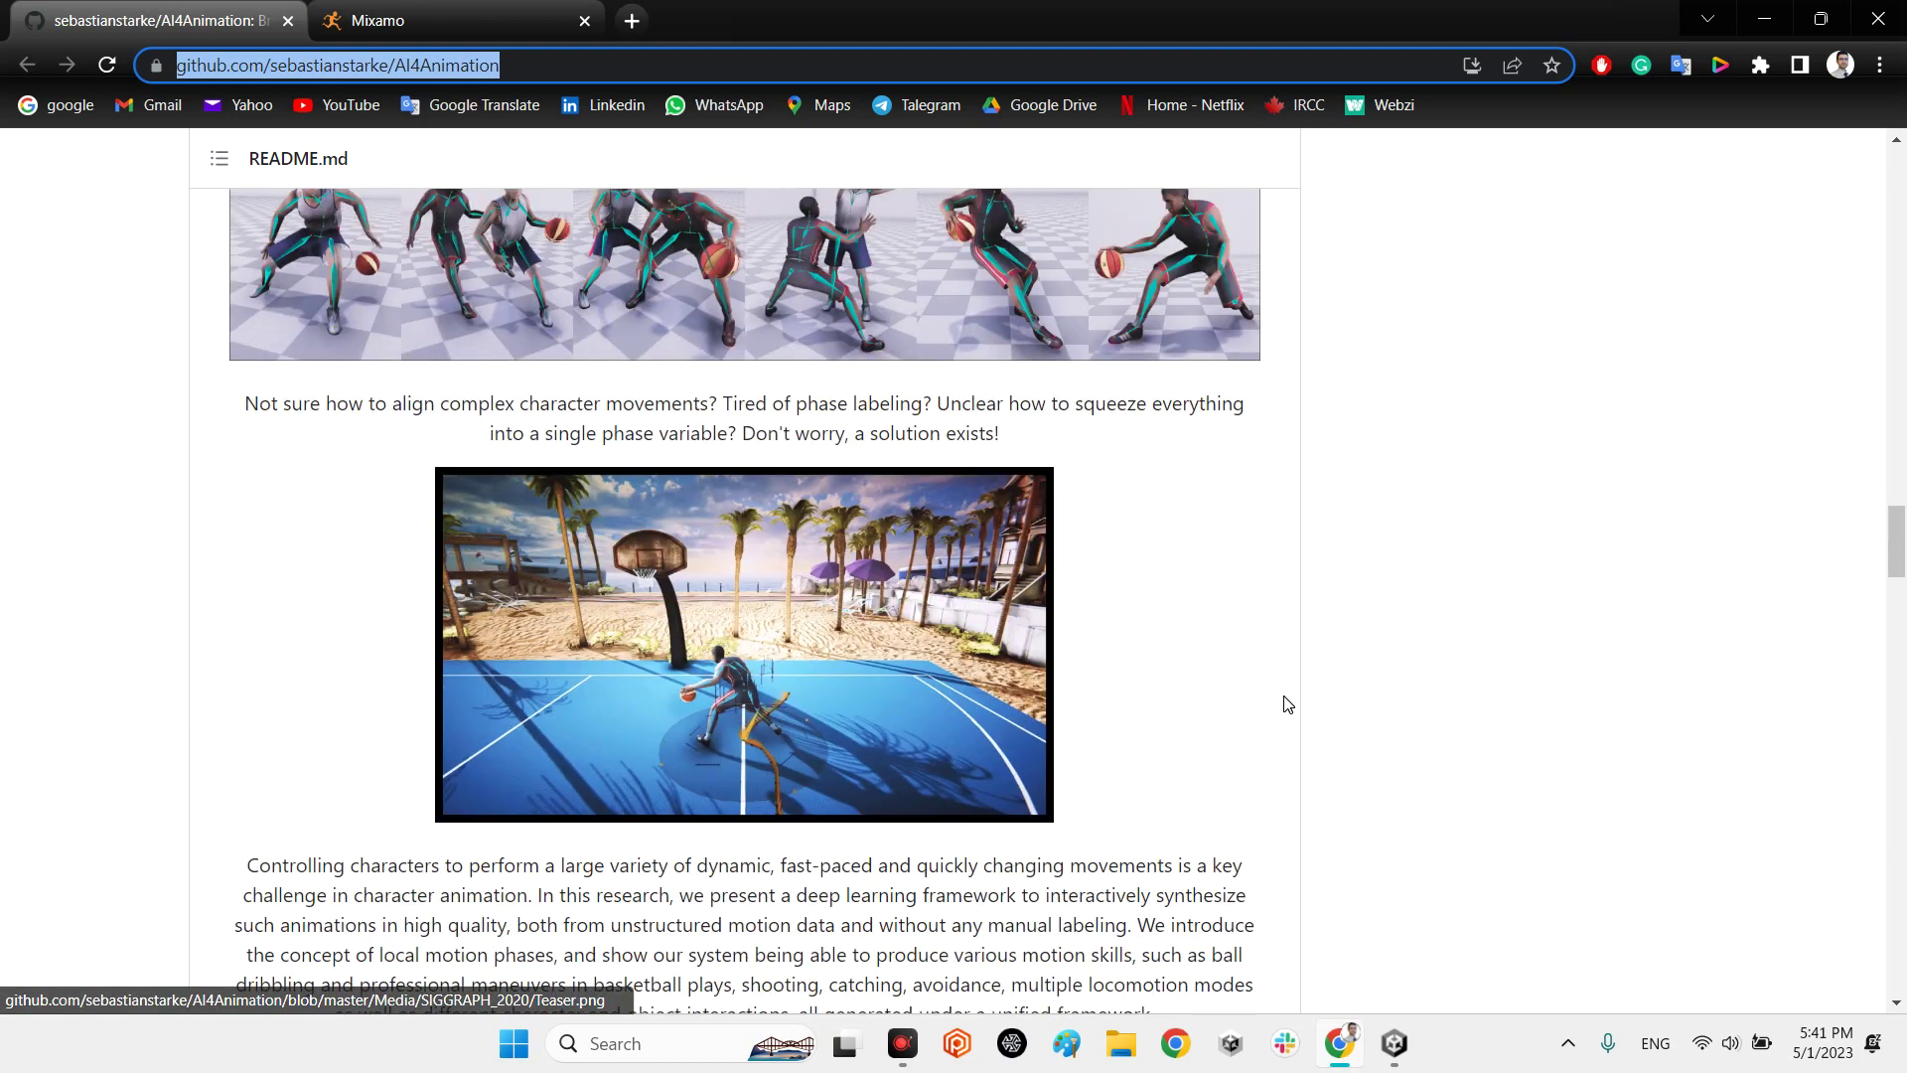
{"action": "scroll", "coordinate": [1307, 775], "scroll_direction": "down", "scroll_amount": 4}
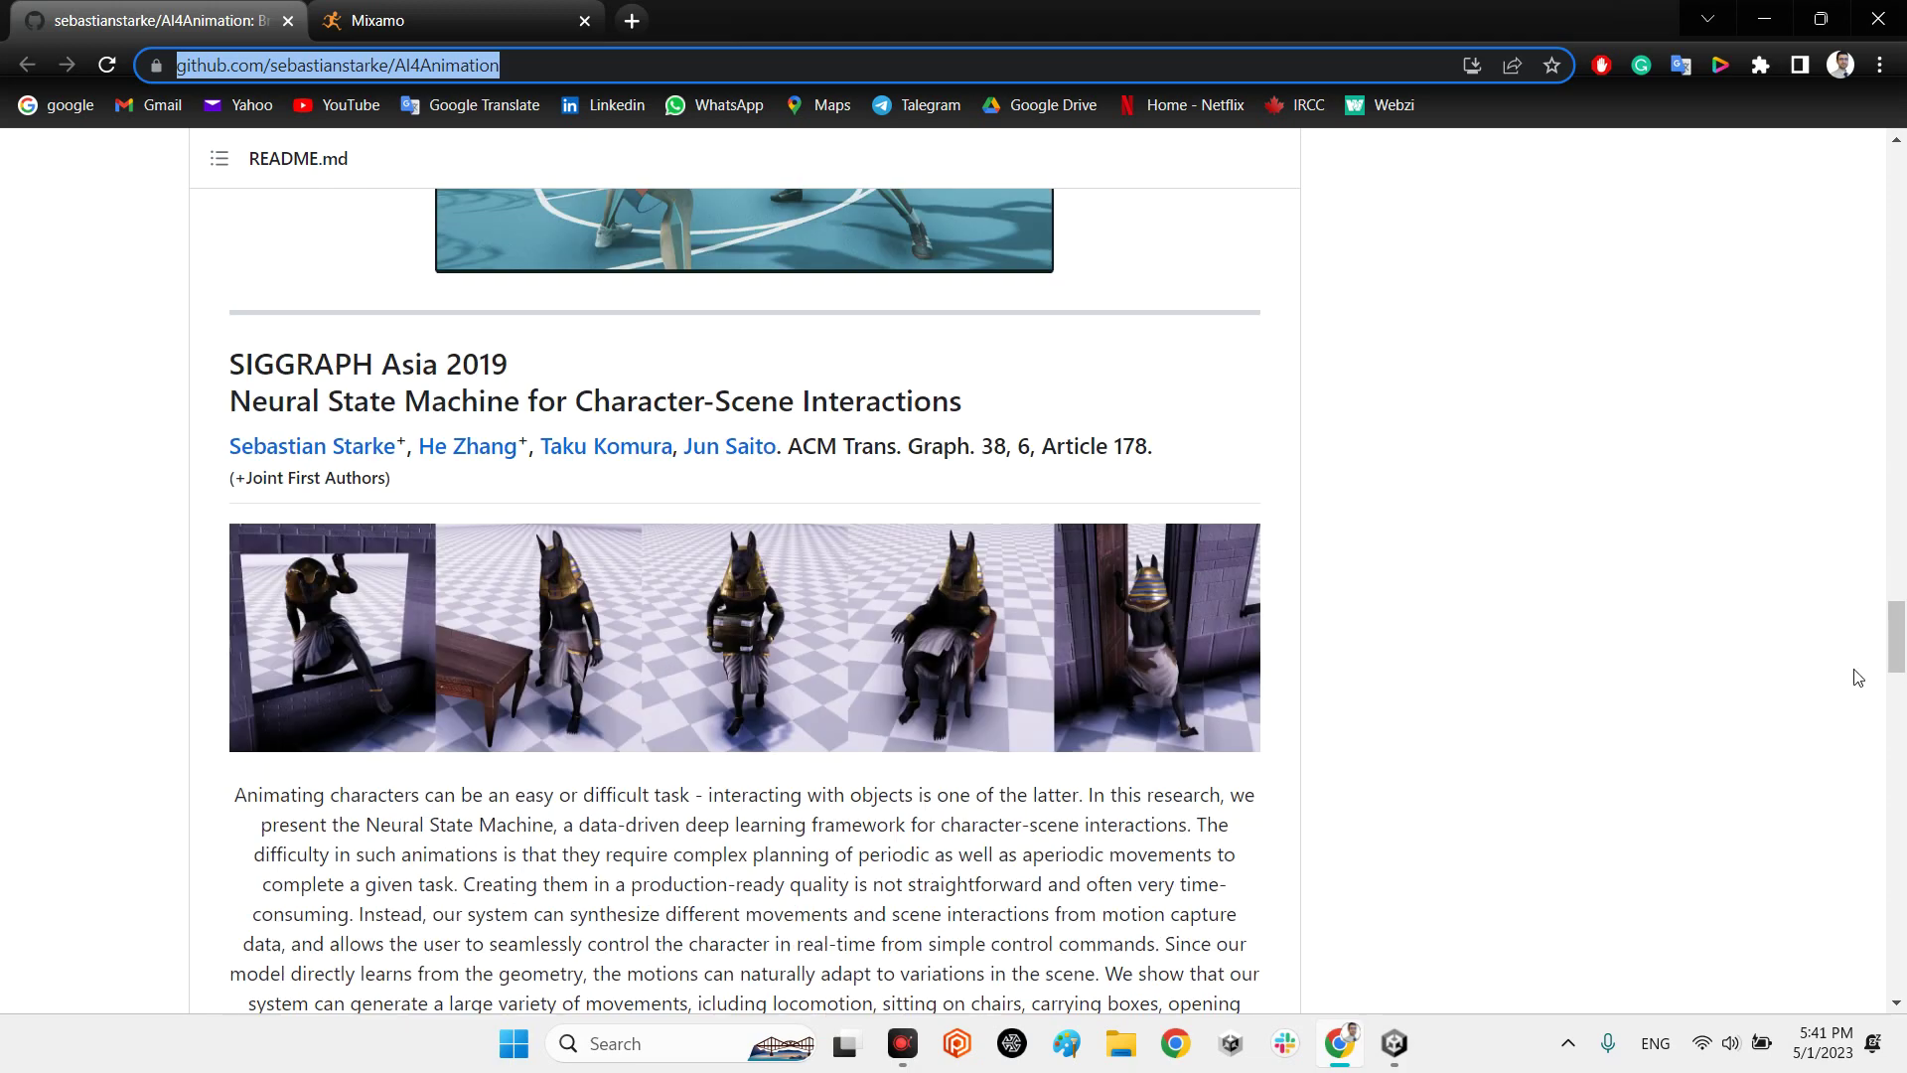
{"action": "left_click_drag", "start_coordinate": [1895, 688], "coordinate": [1900, 213]}
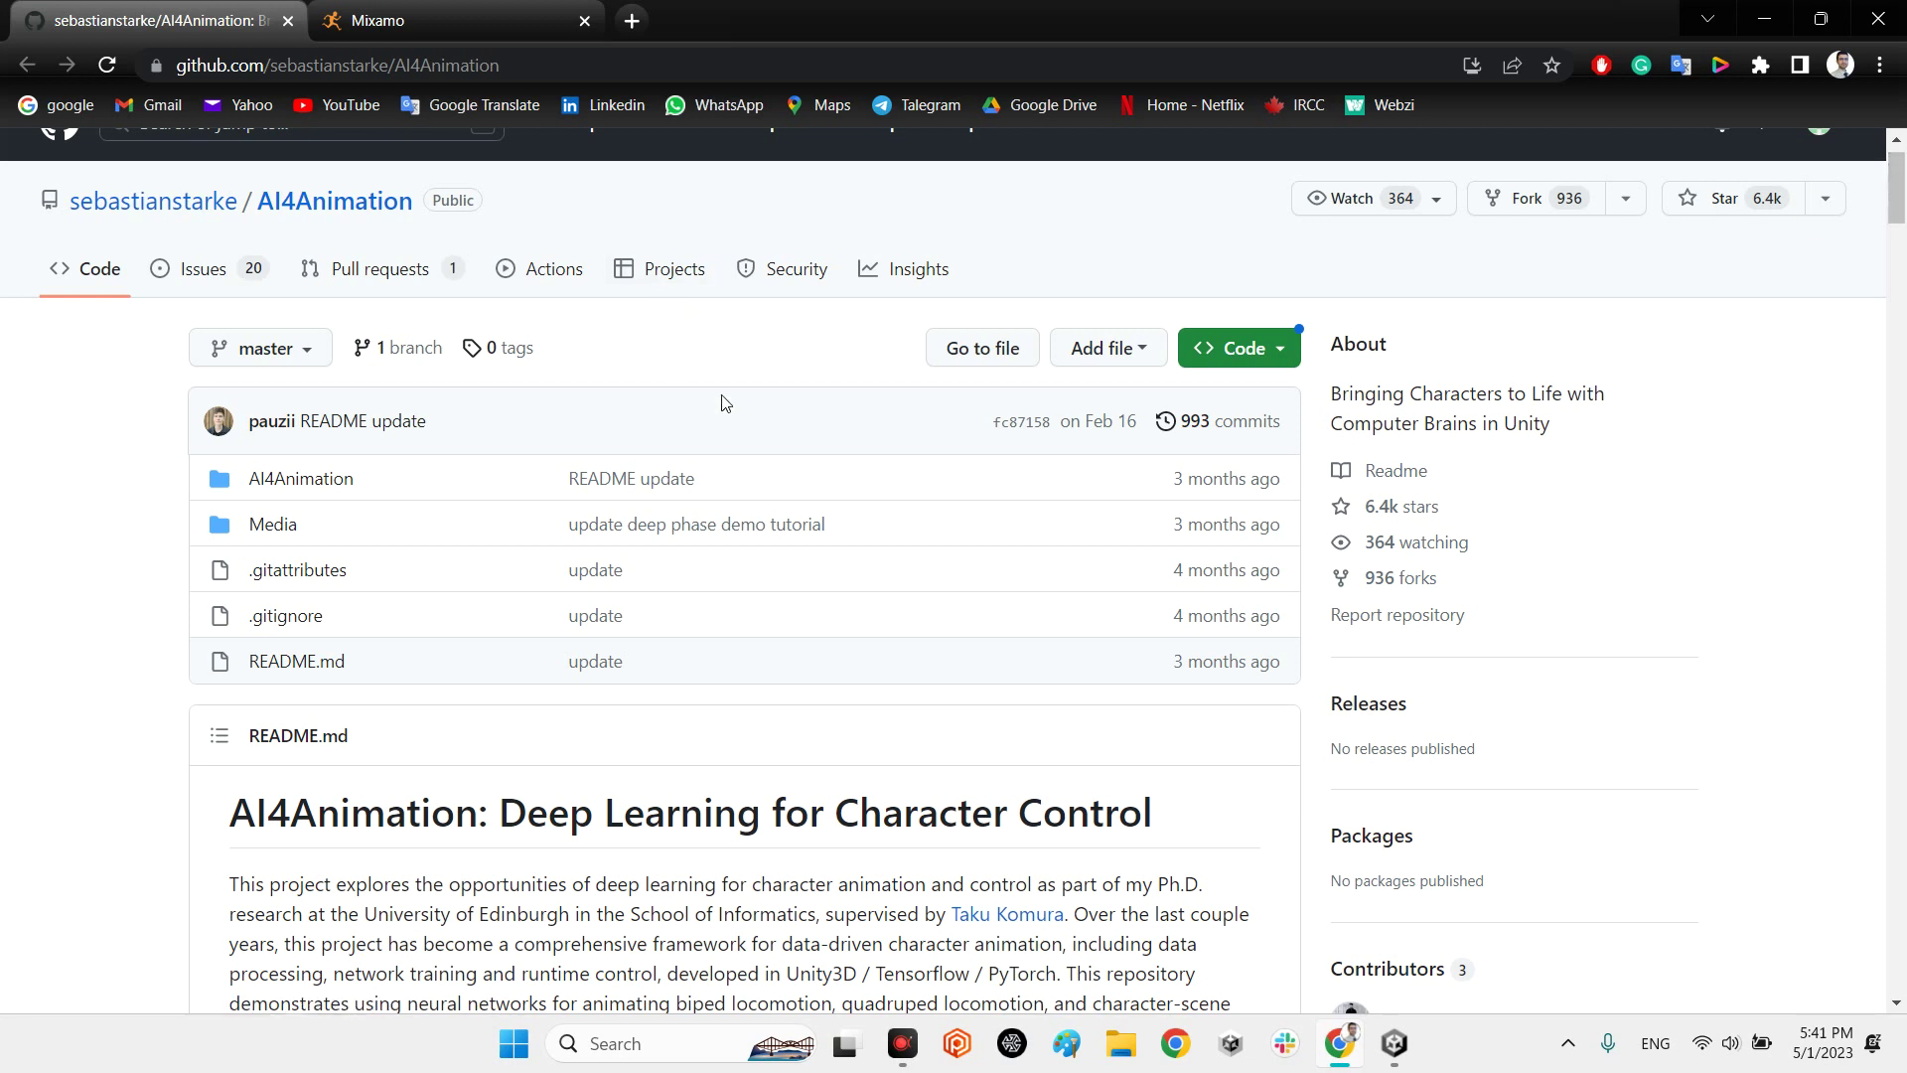
Review each SIGGRAPH project in the README from 2022 back to 2017, through to the copyright information
{"action": "scroll", "coordinate": [660, 817], "scroll_direction": "down", "scroll_amount": 10}
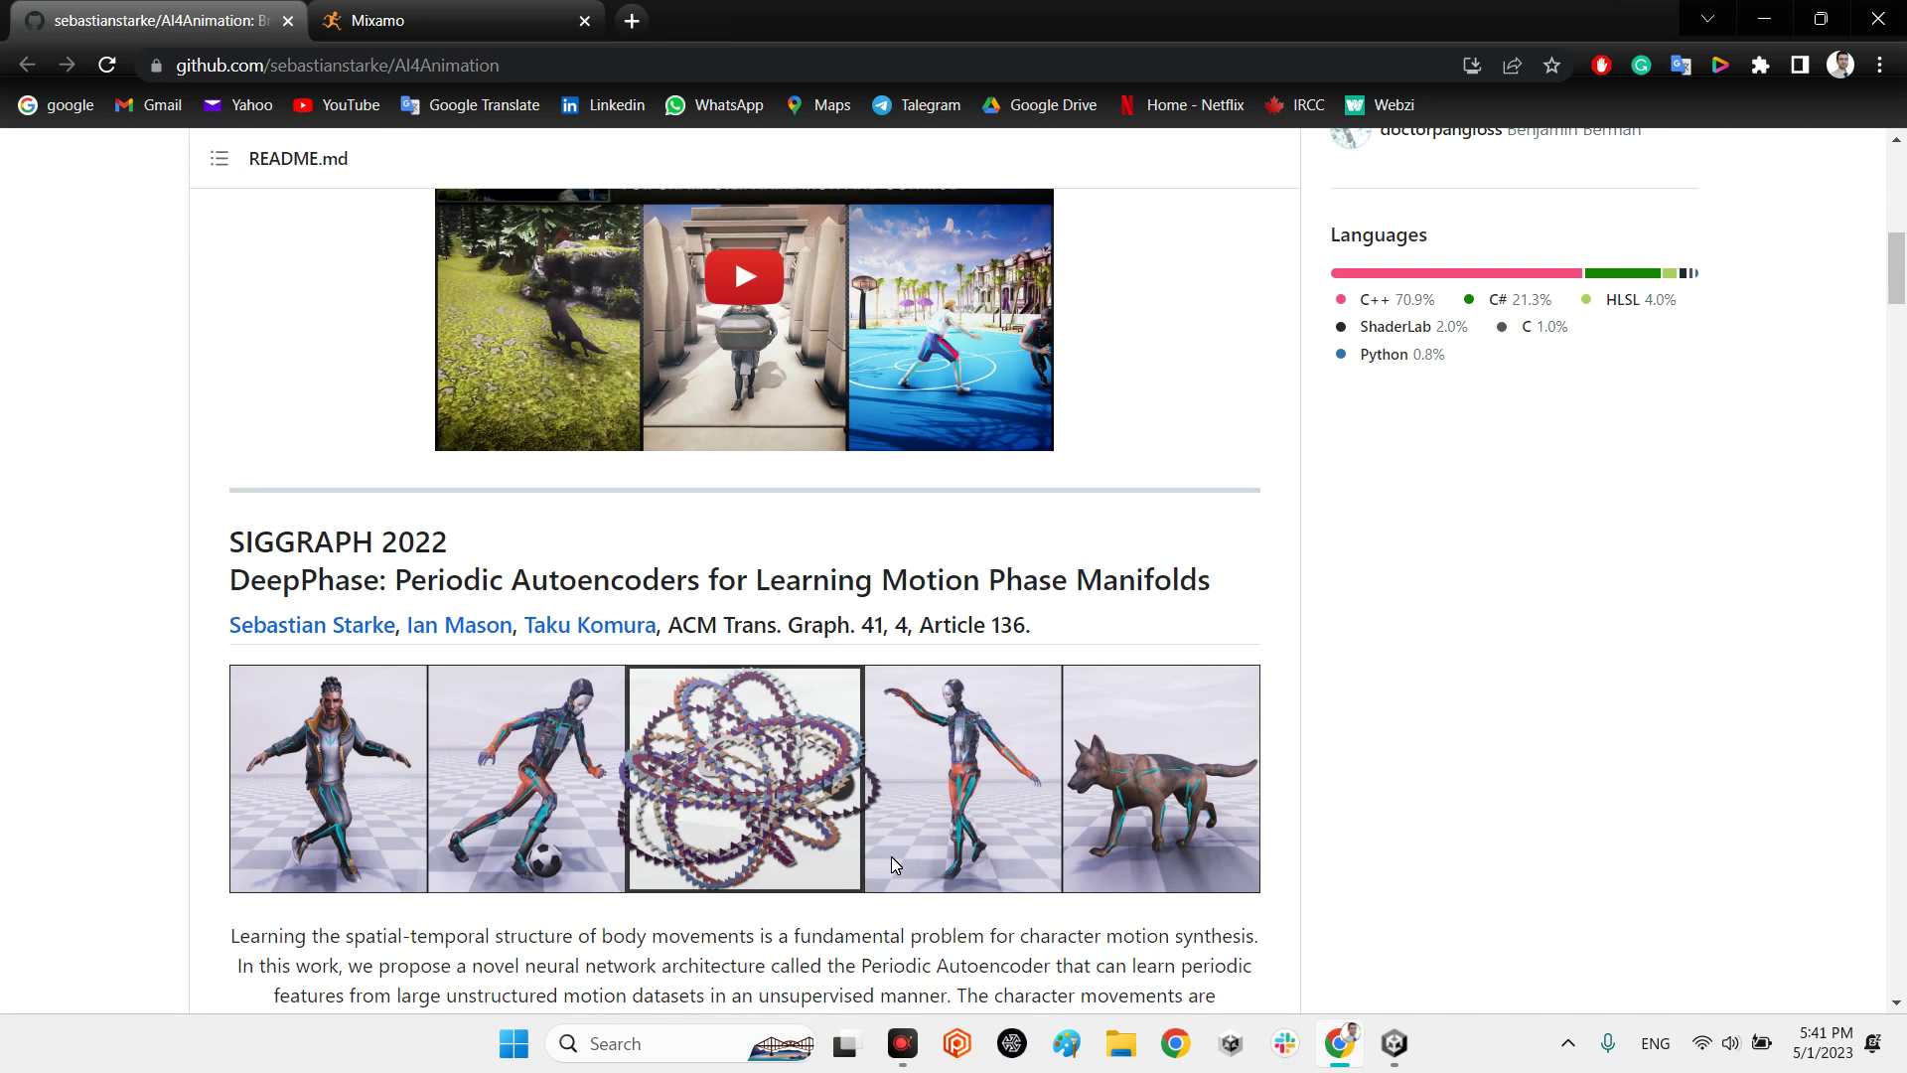
{"action": "scroll", "coordinate": [315, 544], "scroll_direction": "down", "scroll_amount": 3}
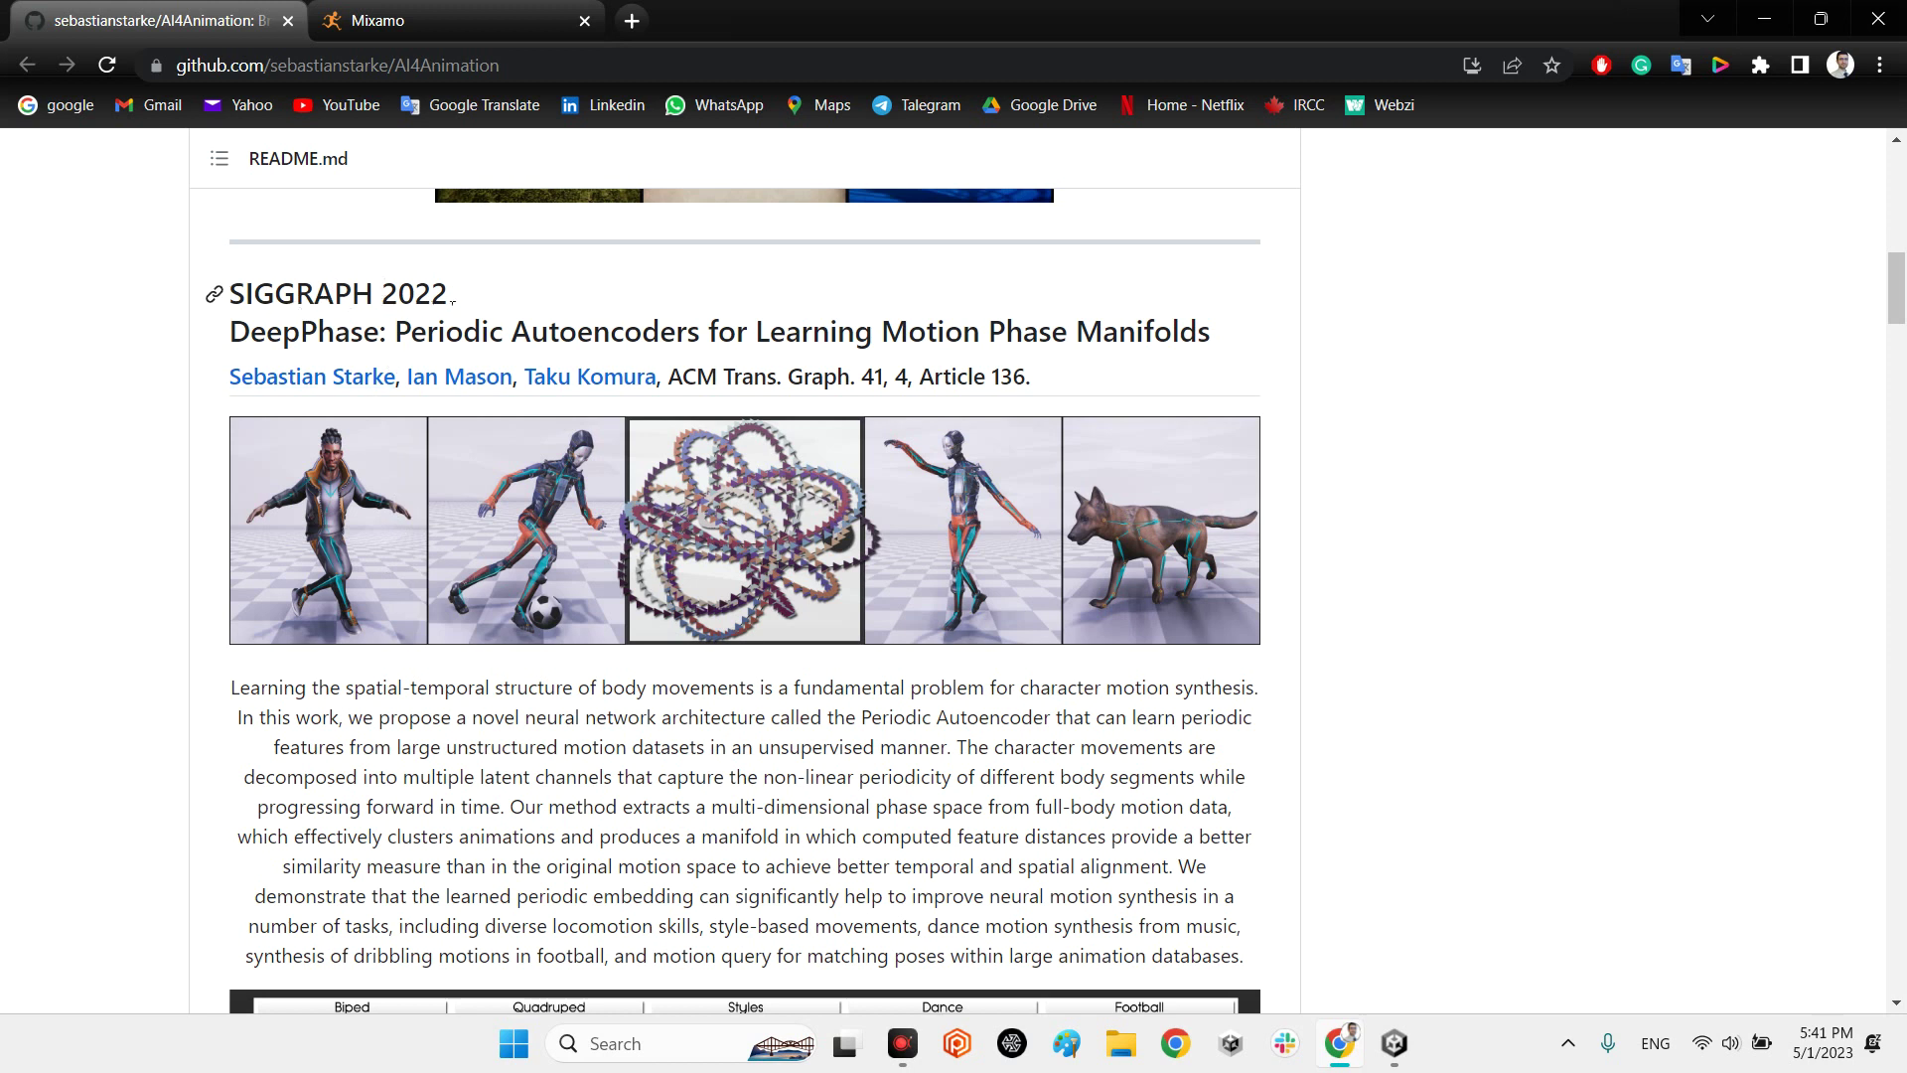
{"action": "scroll", "coordinate": [437, 314], "scroll_direction": "down", "scroll_amount": 11}
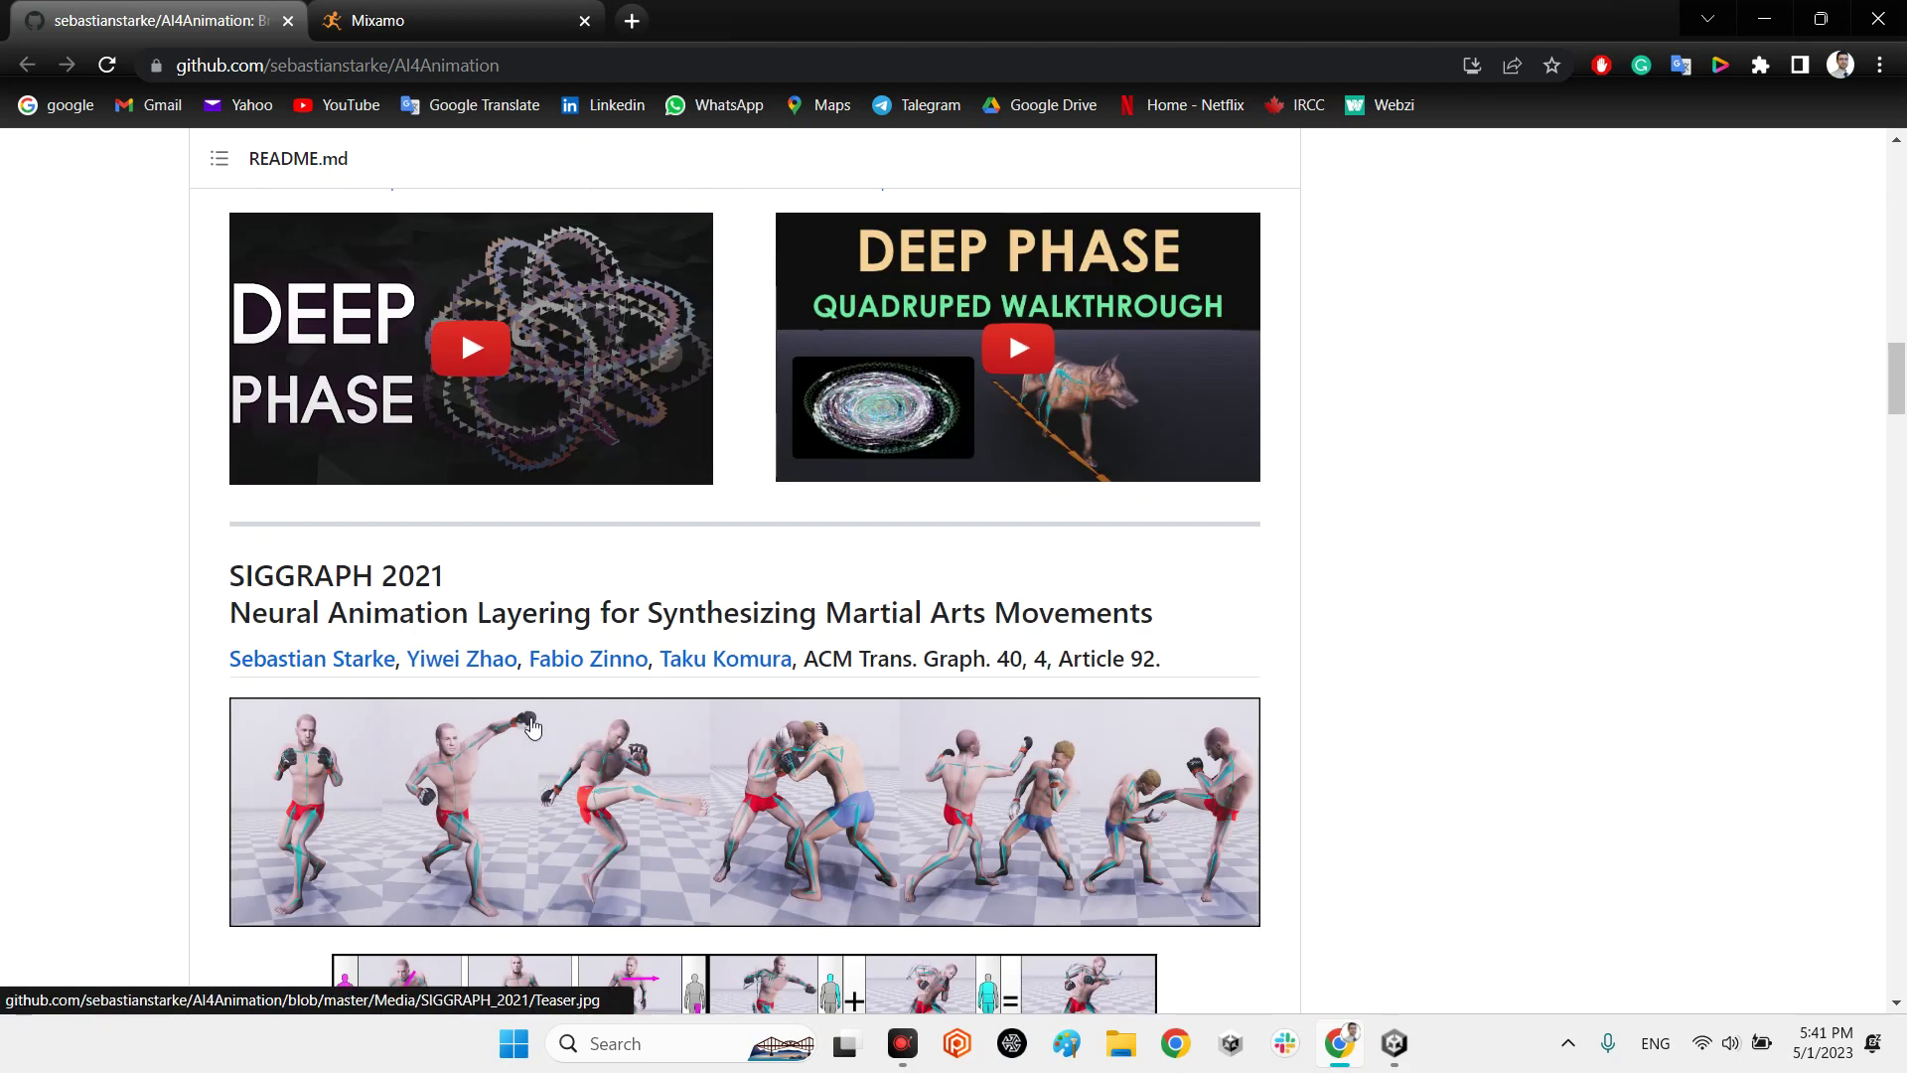
{"action": "scroll", "coordinate": [480, 609], "scroll_direction": "down", "scroll_amount": 14}
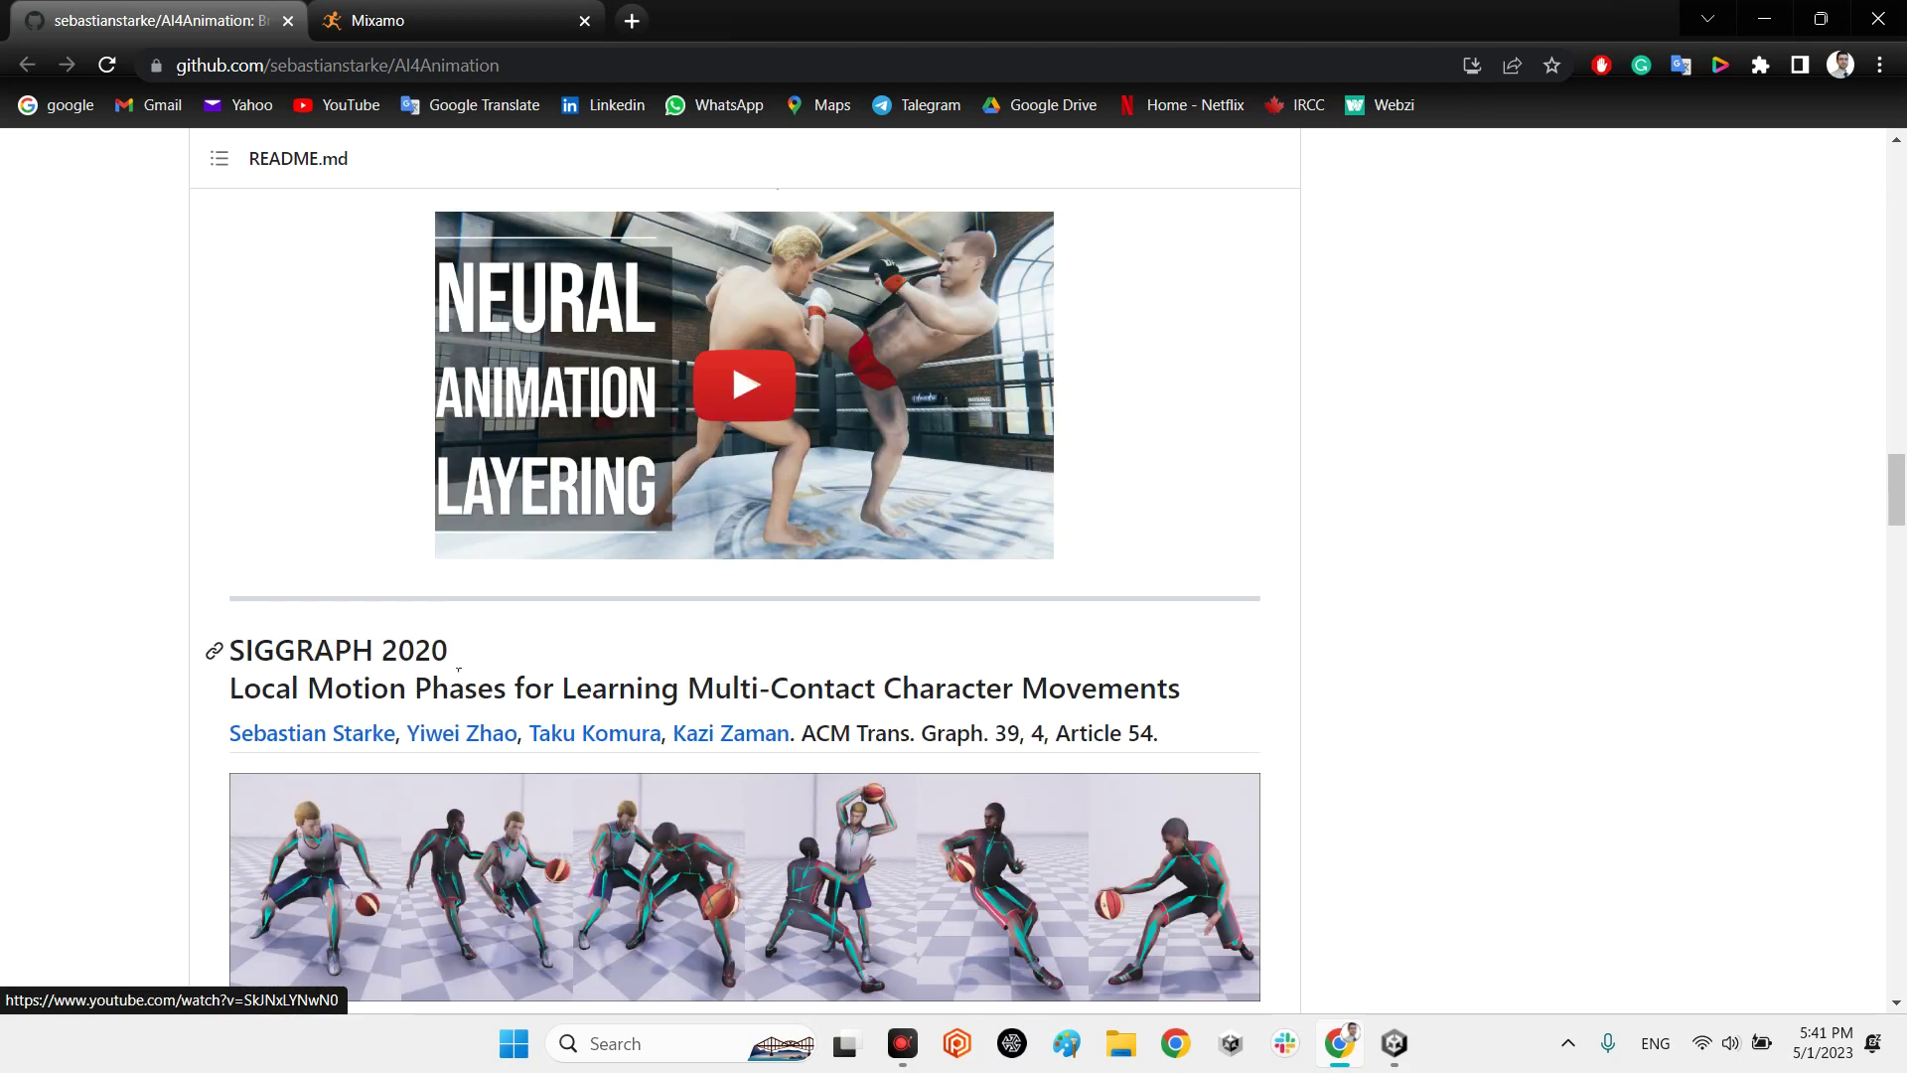
{"action": "scroll", "coordinate": [483, 676], "scroll_direction": "down", "scroll_amount": 15}
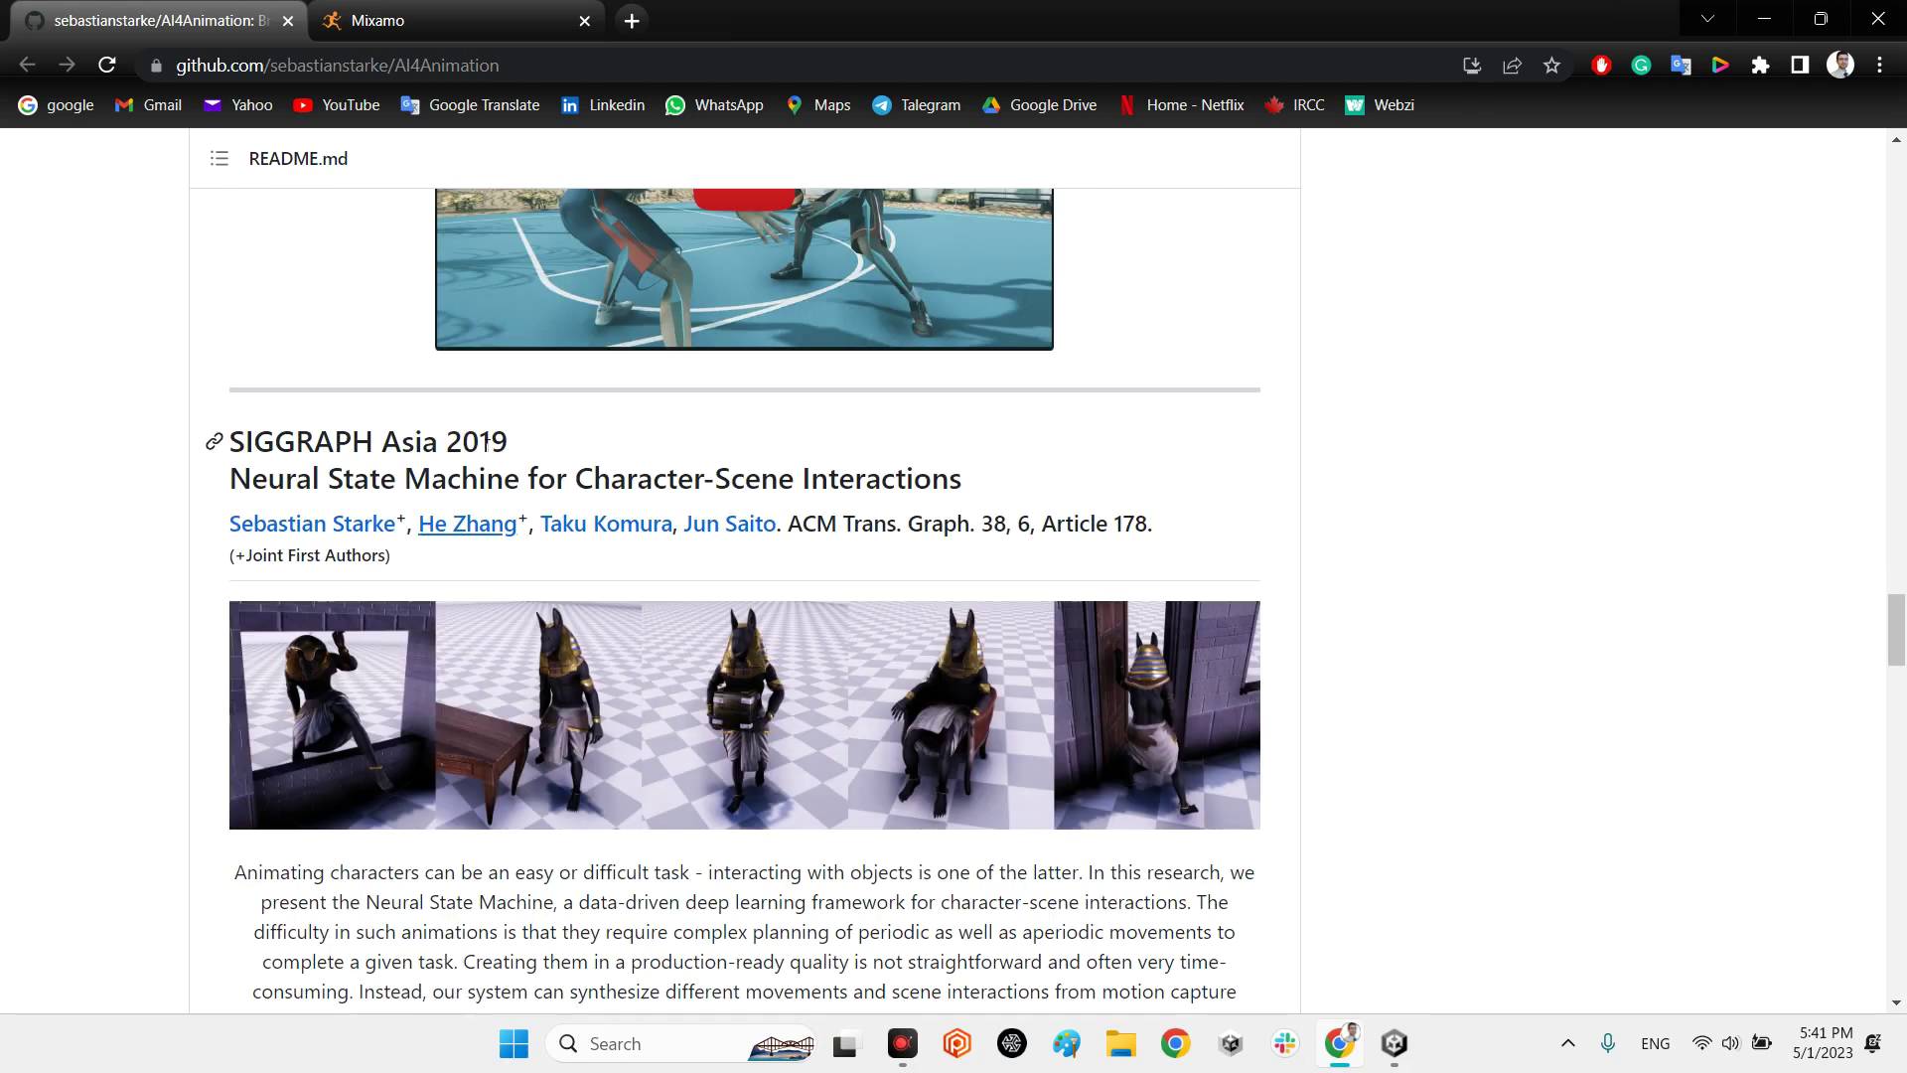
{"action": "scroll", "coordinate": [587, 709], "scroll_direction": "down", "scroll_amount": 20}
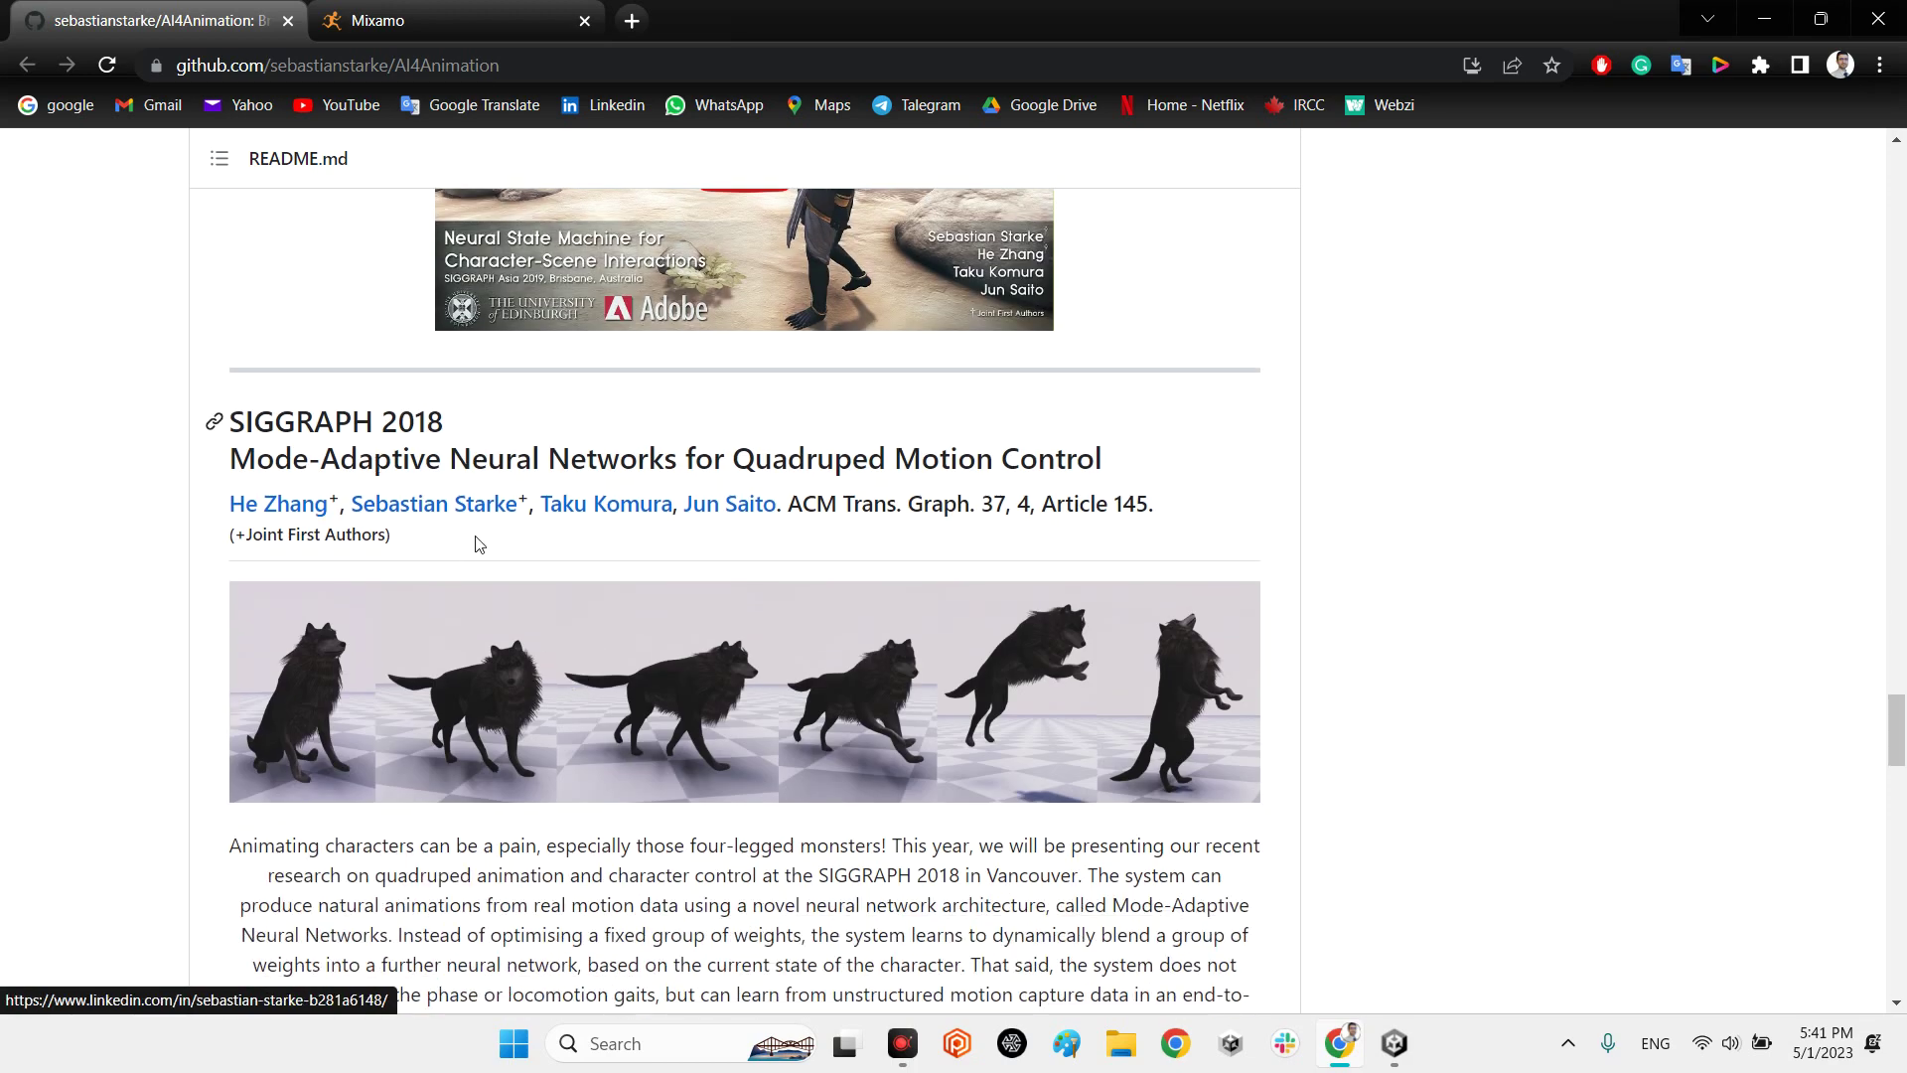
{"action": "scroll", "coordinate": [515, 752], "scroll_direction": "down", "scroll_amount": 11}
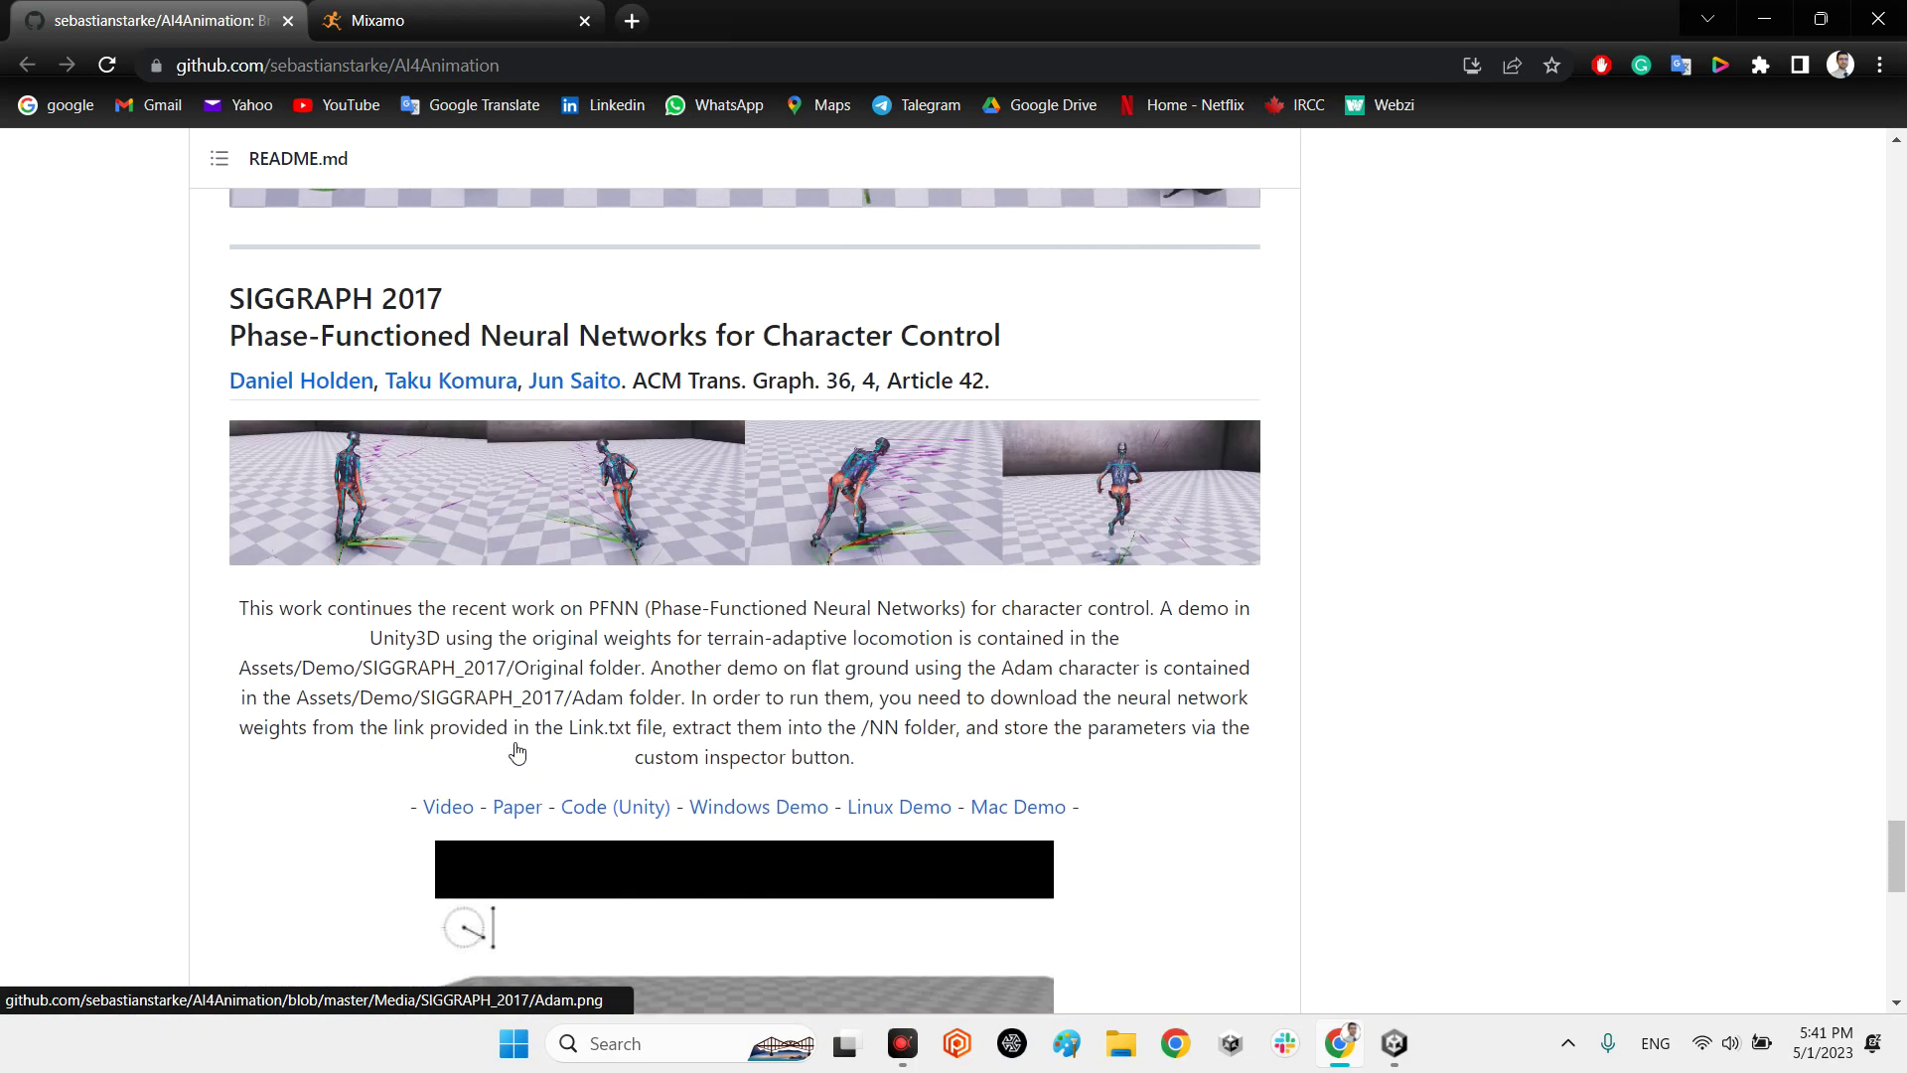
{"action": "scroll", "coordinate": [528, 650], "scroll_direction": "down", "scroll_amount": 11}
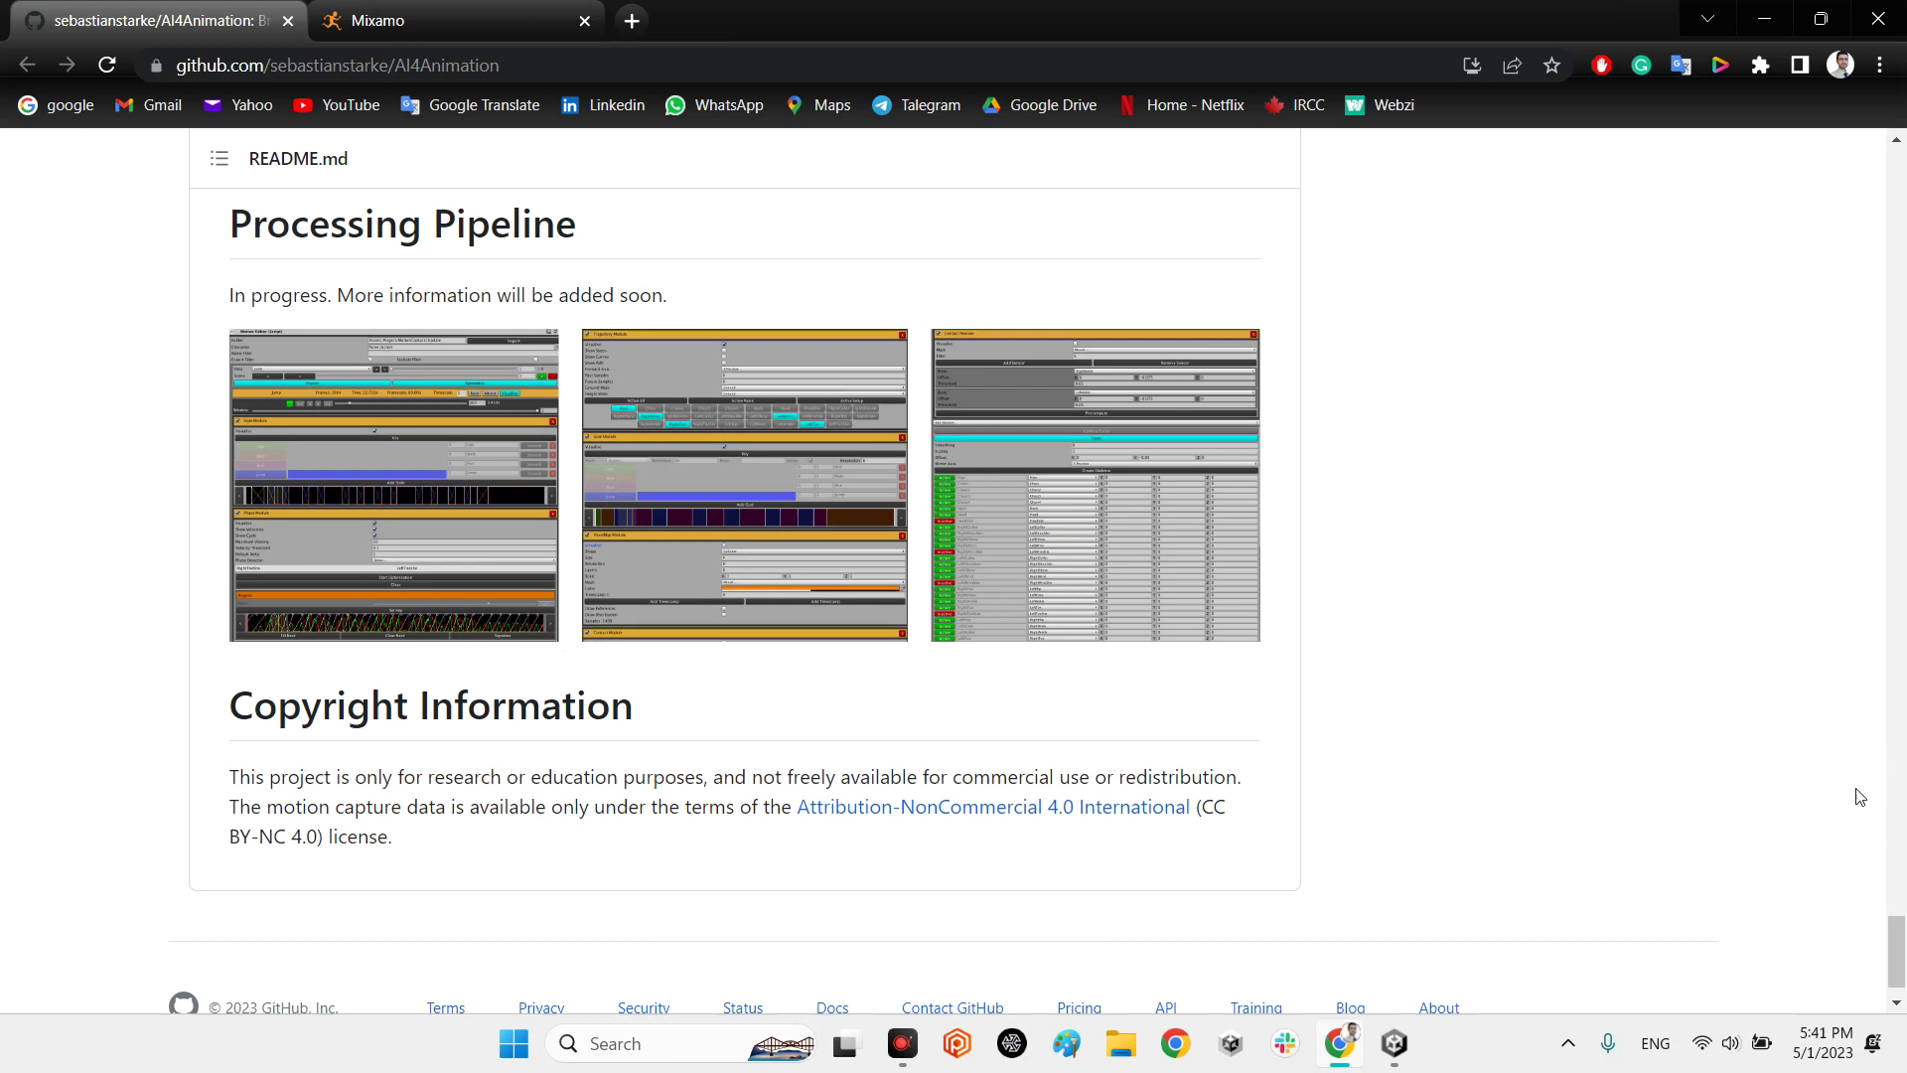
{"action": "scroll", "coordinate": [1894, 457], "scroll_direction": "up", "scroll_amount": 20}
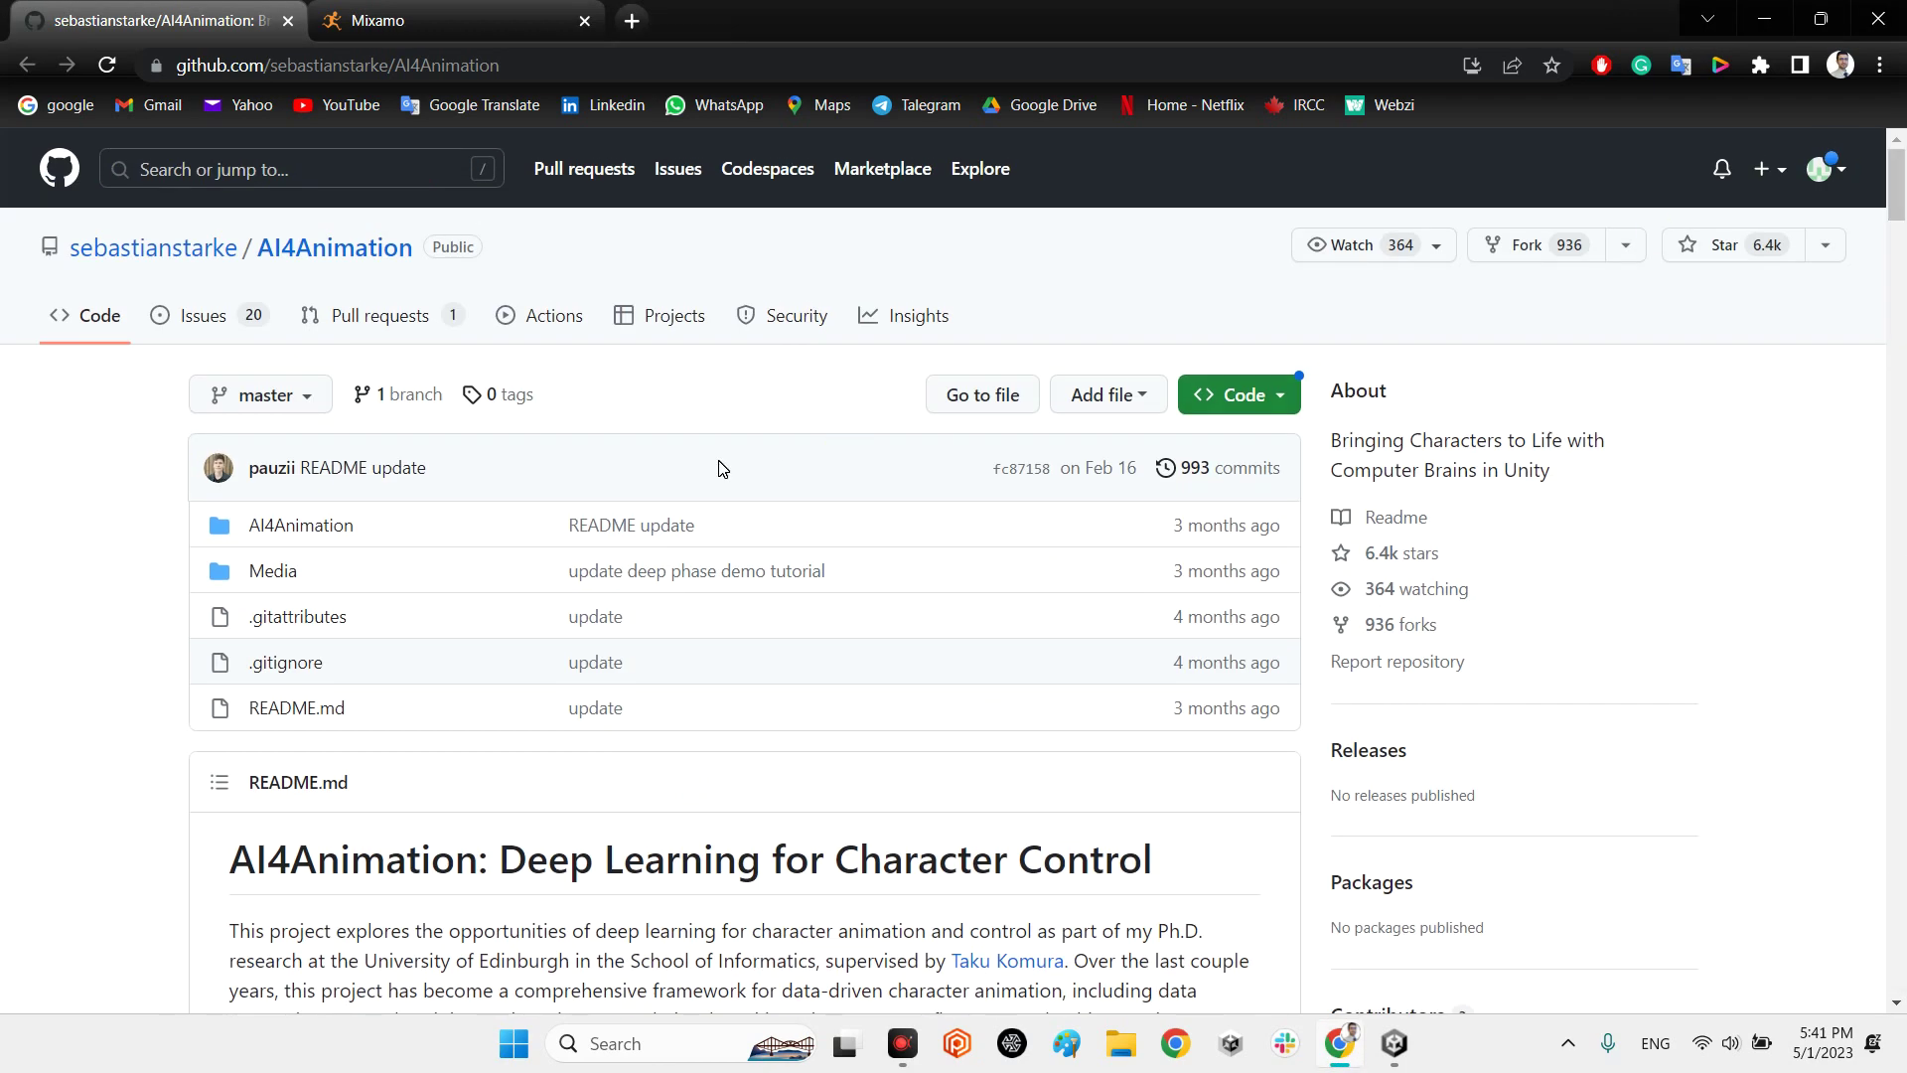
Check the repository's code download options and view the contents of its AI4Animation folder
{"action": "left_click", "coordinate": [1257, 400]}
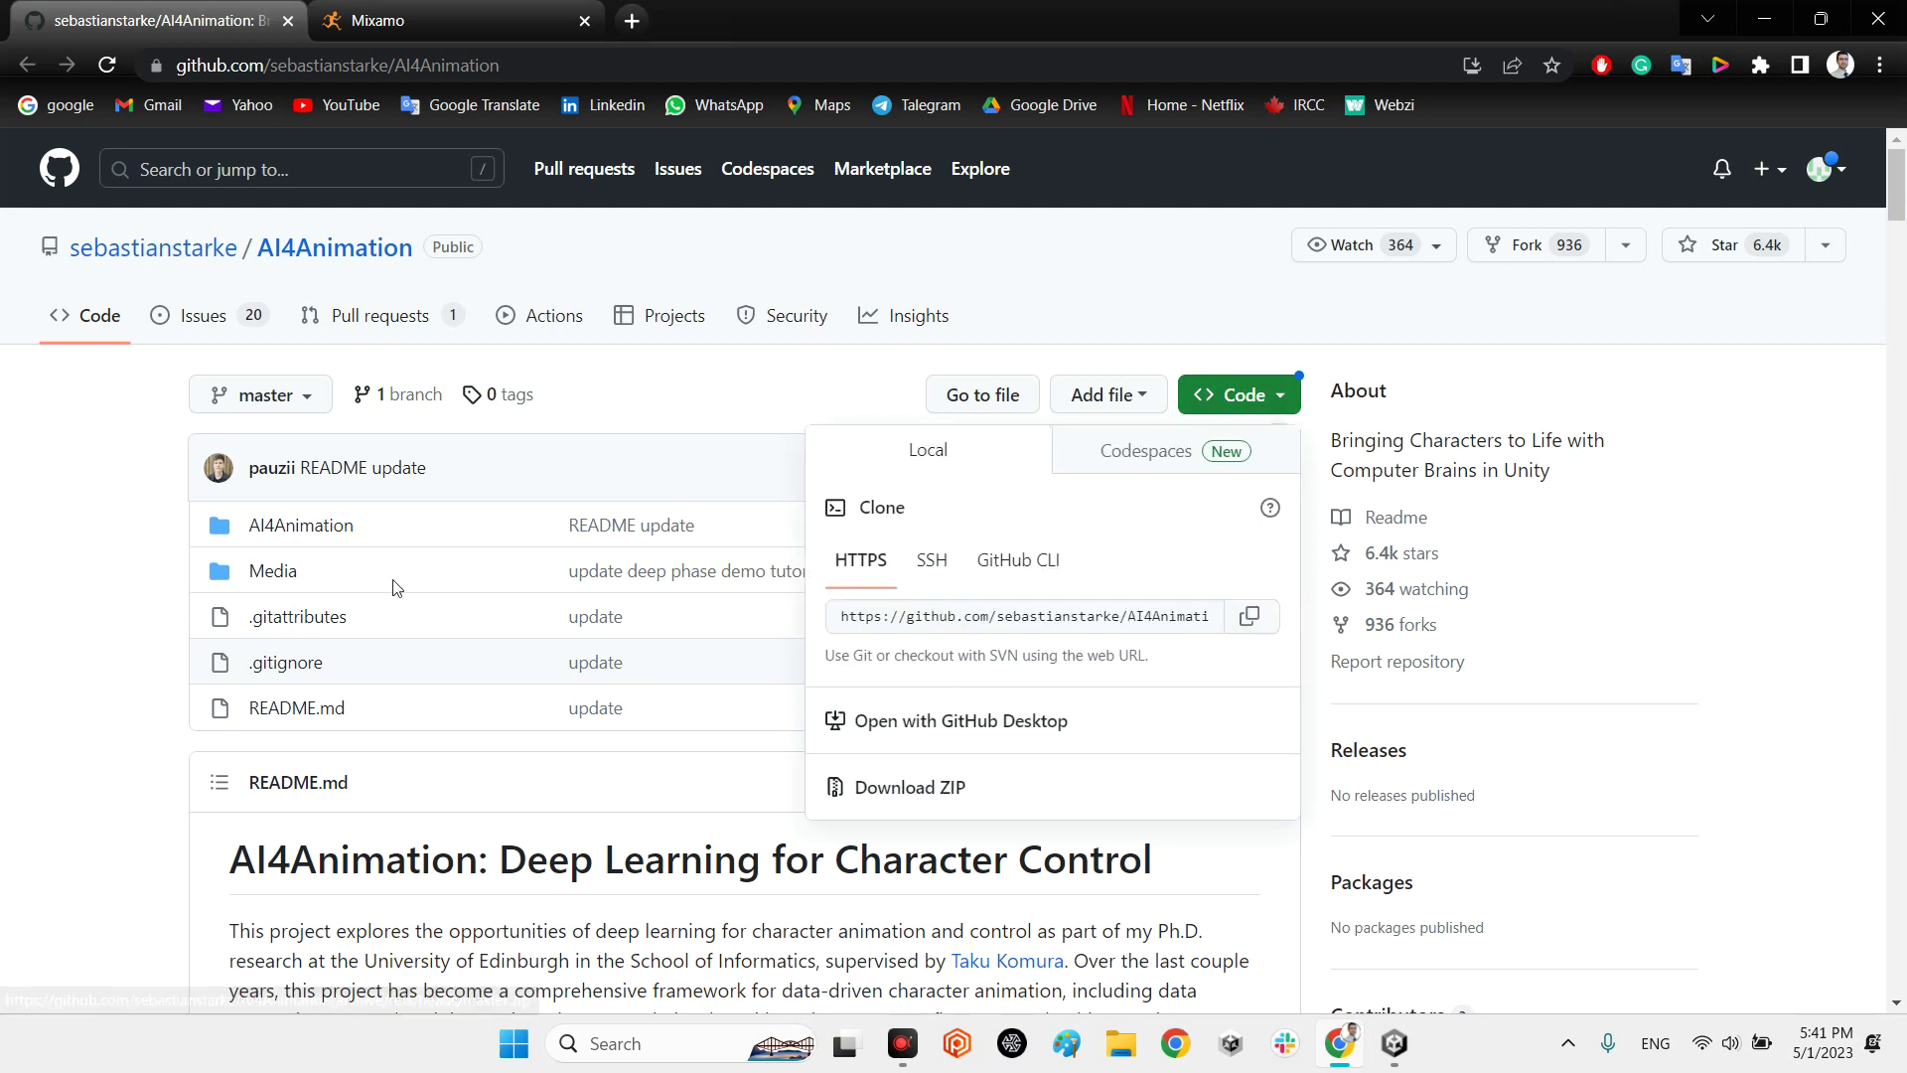
{"action": "left_click", "coordinate": [215, 528]}
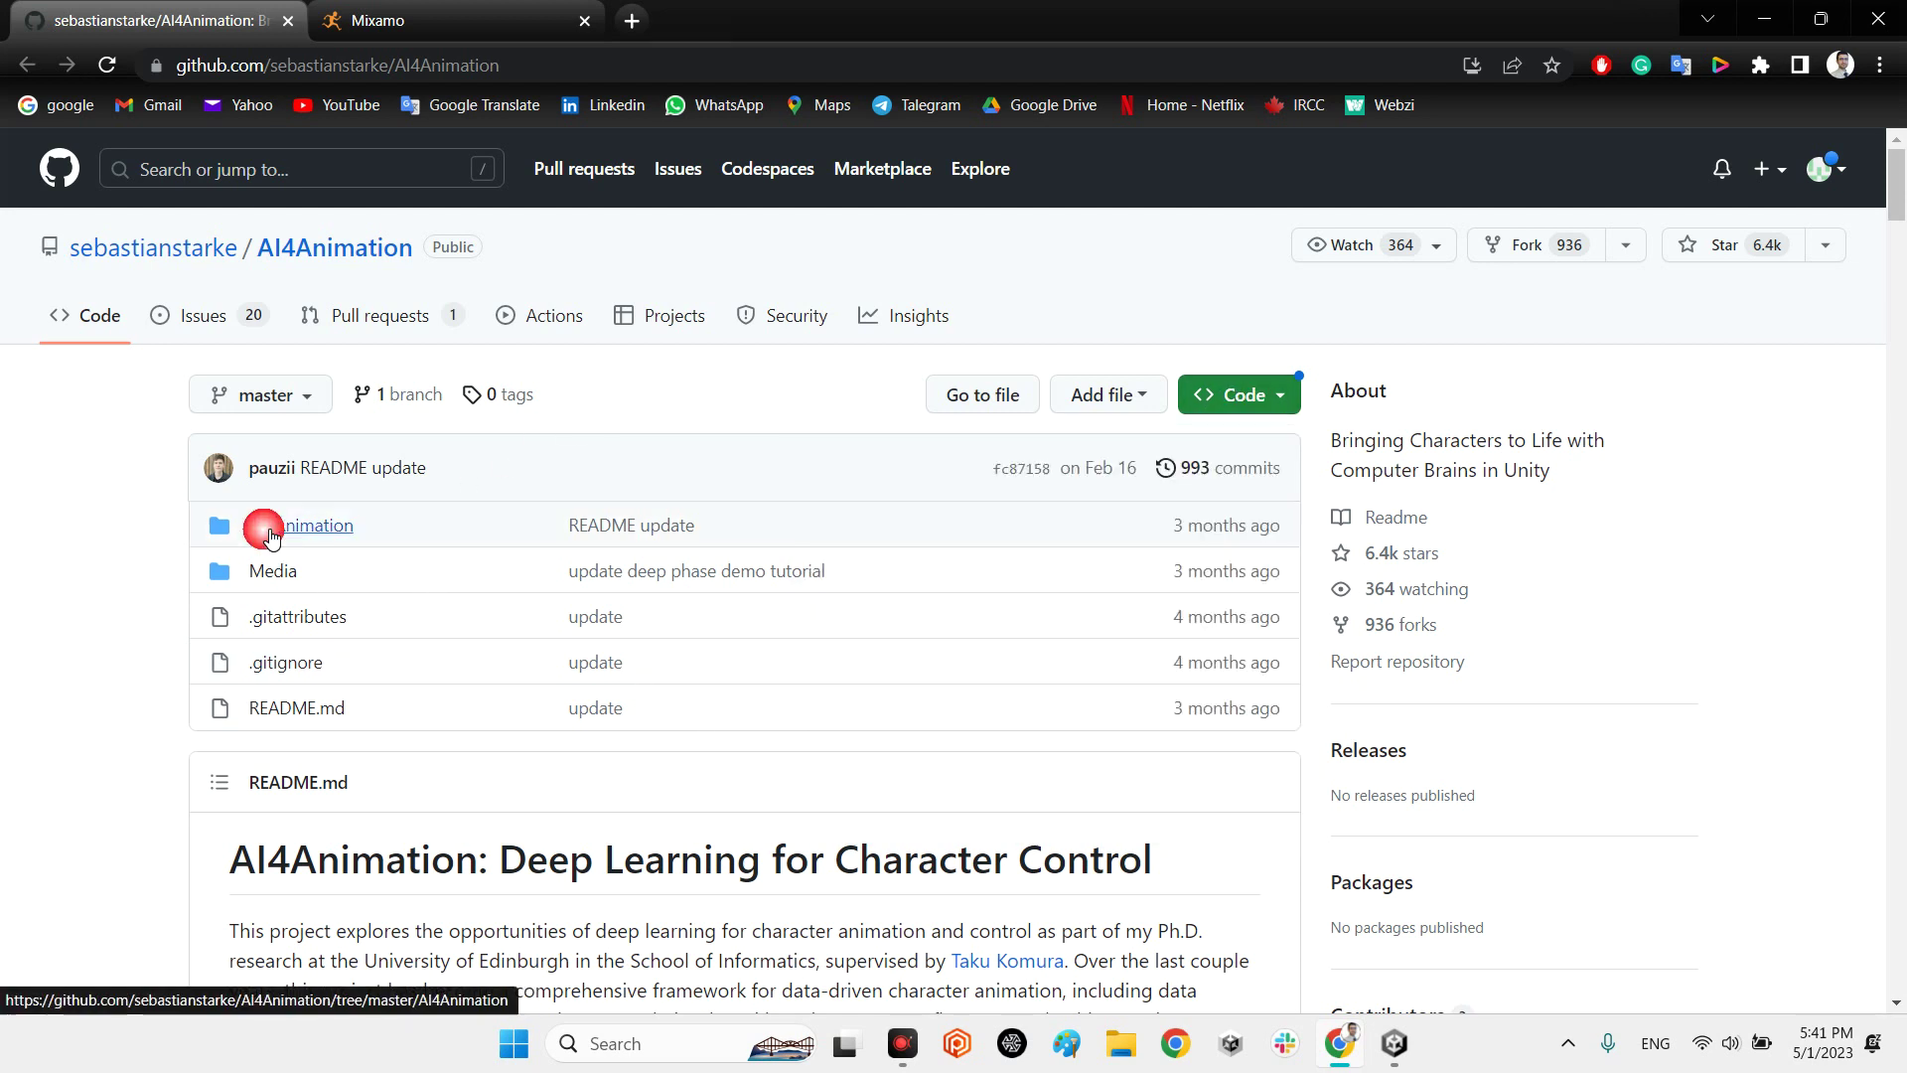
{"action": "left_click", "coordinate": [264, 532]}
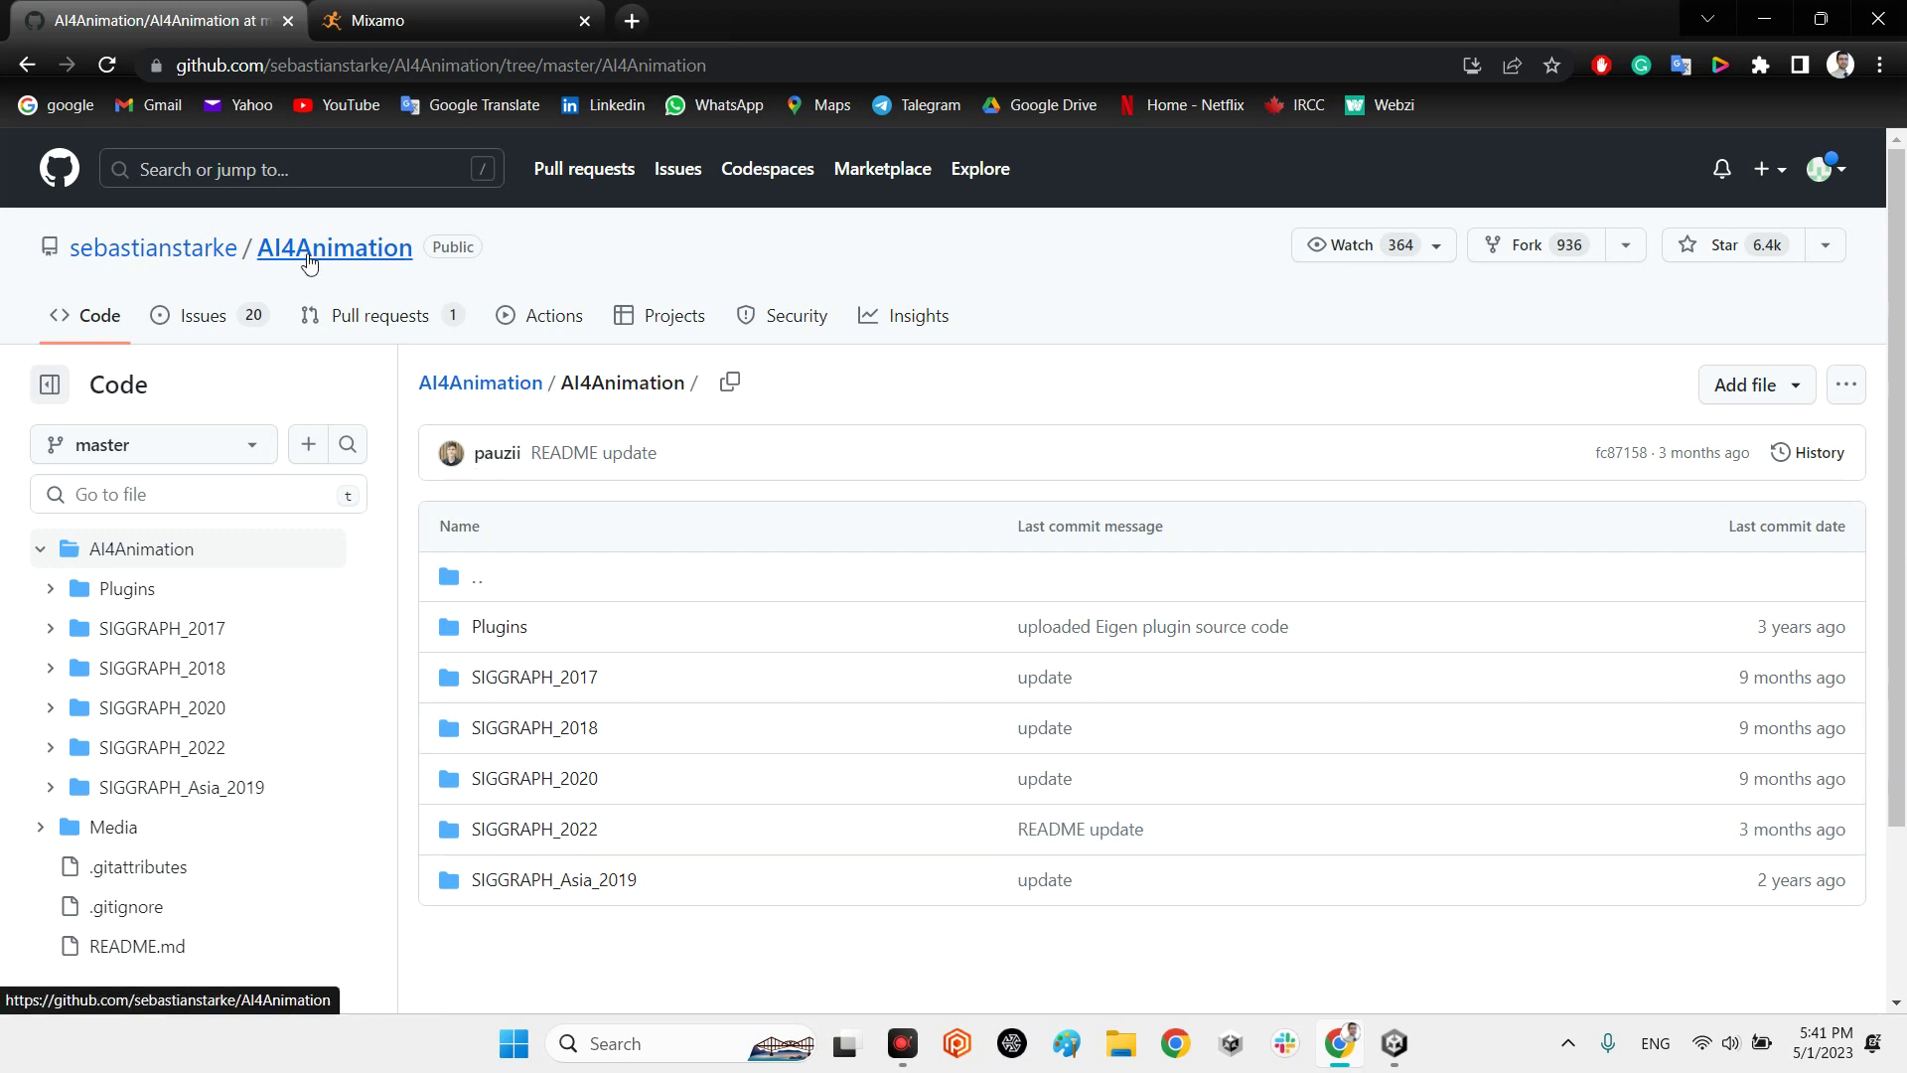
{"action": "left_click", "coordinate": [310, 258]}
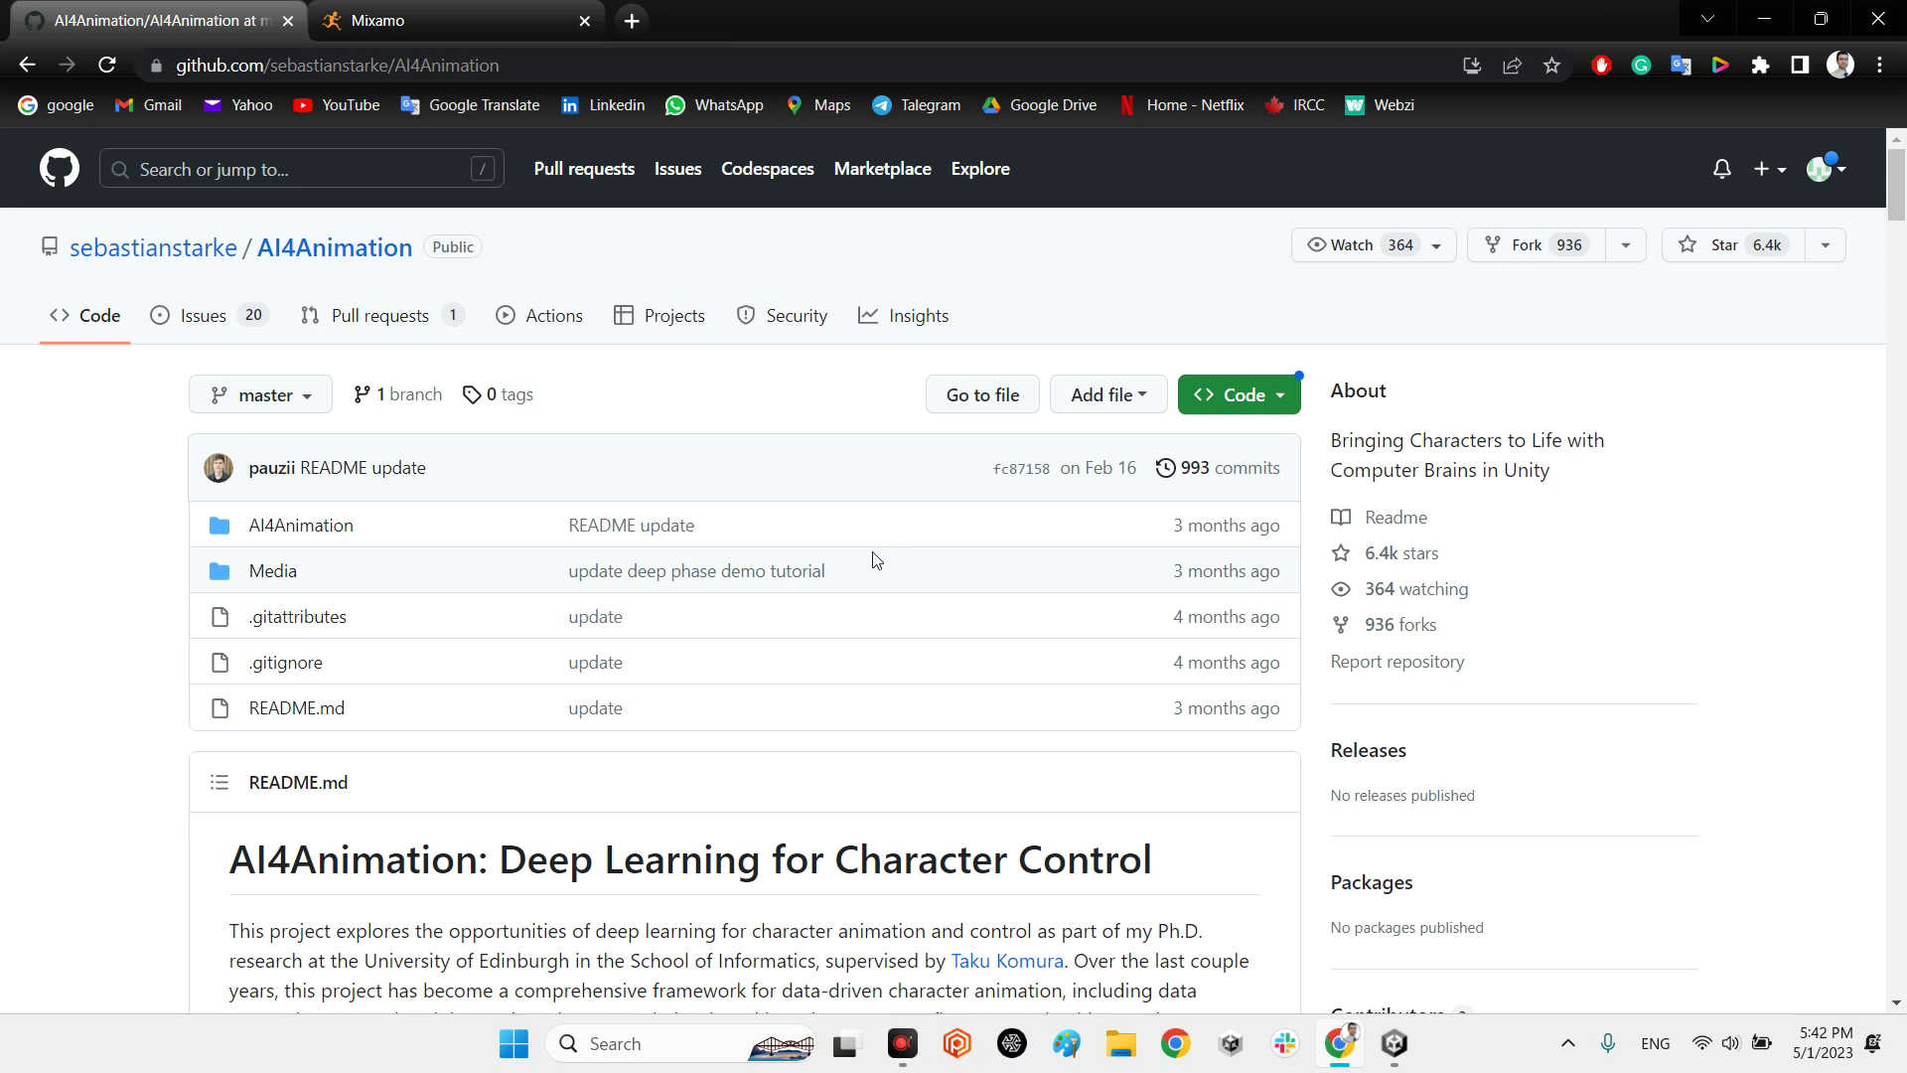
{"action": "left_click", "coordinate": [306, 527]}
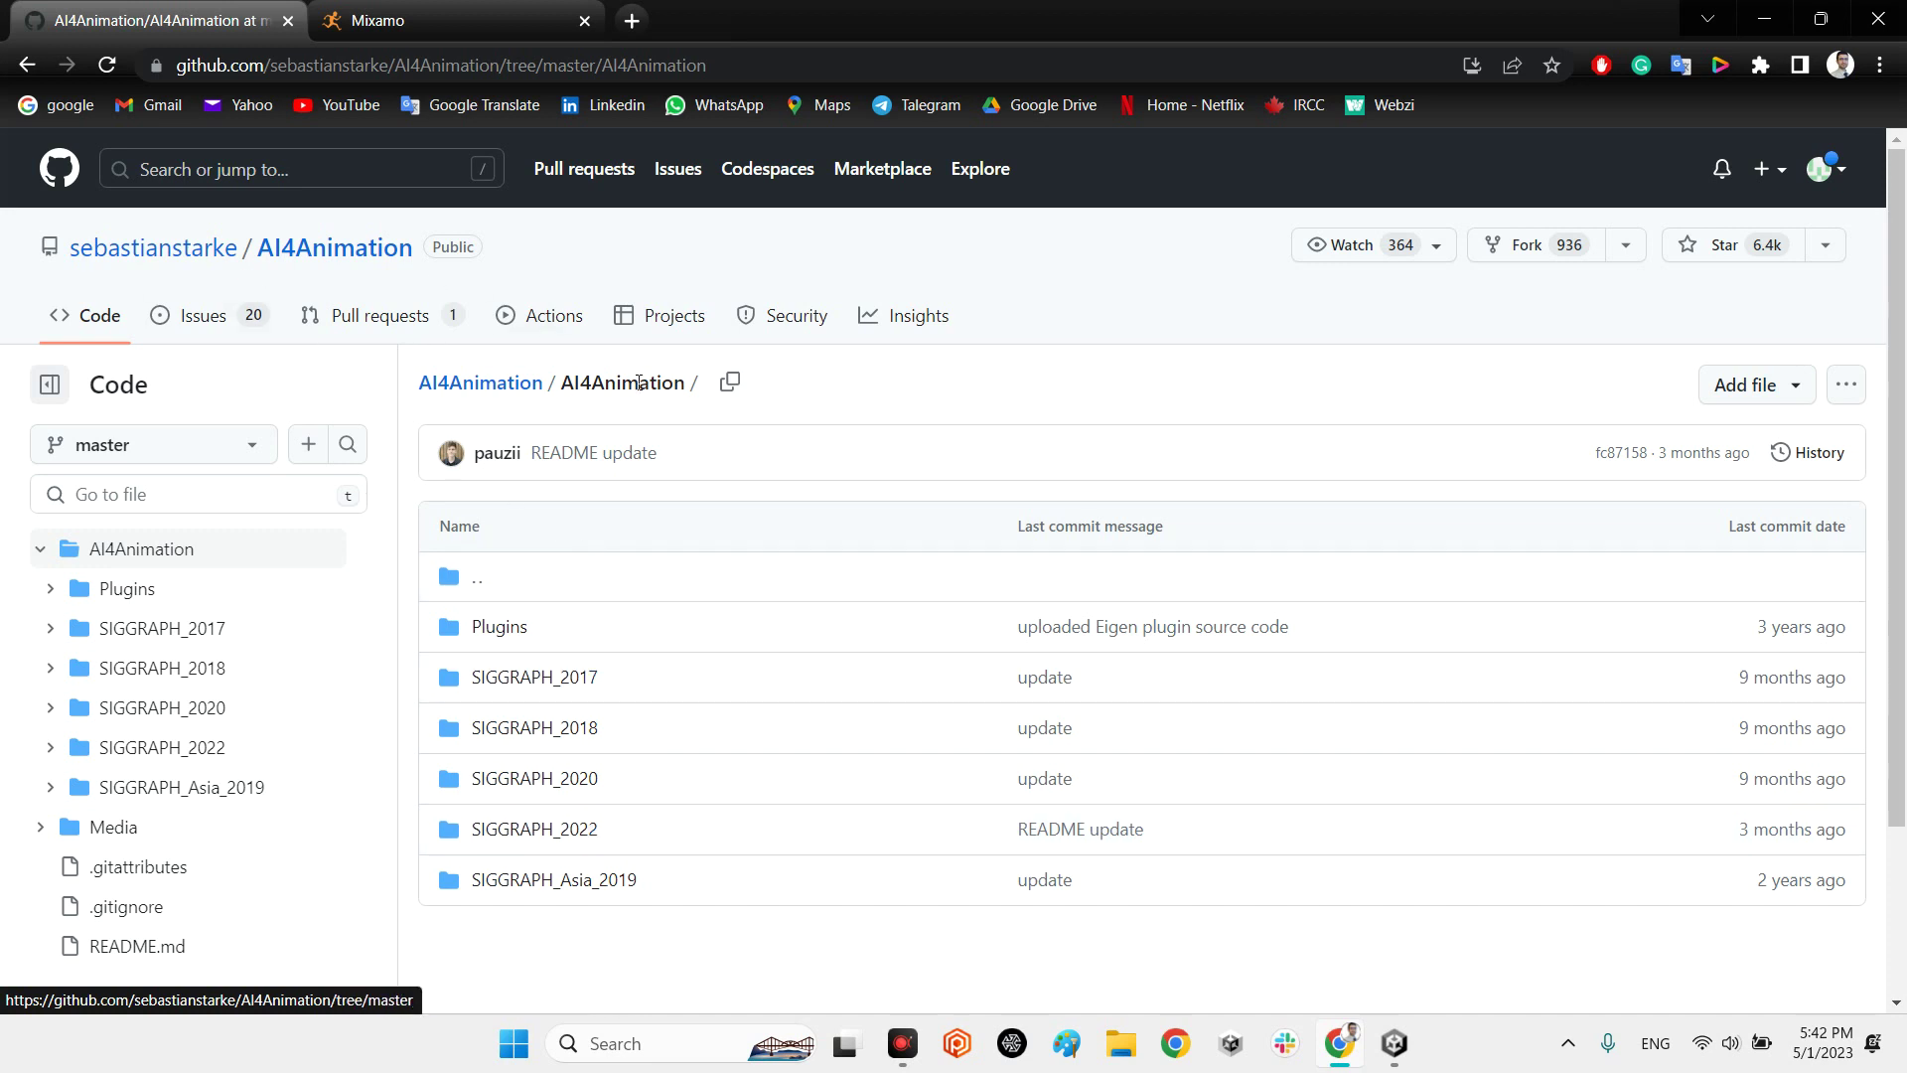
Switch to File Explorer and open the AI4Animation-master.zip archive on the Data (E:) drive
{"action": "left_click", "coordinate": [1125, 1038]}
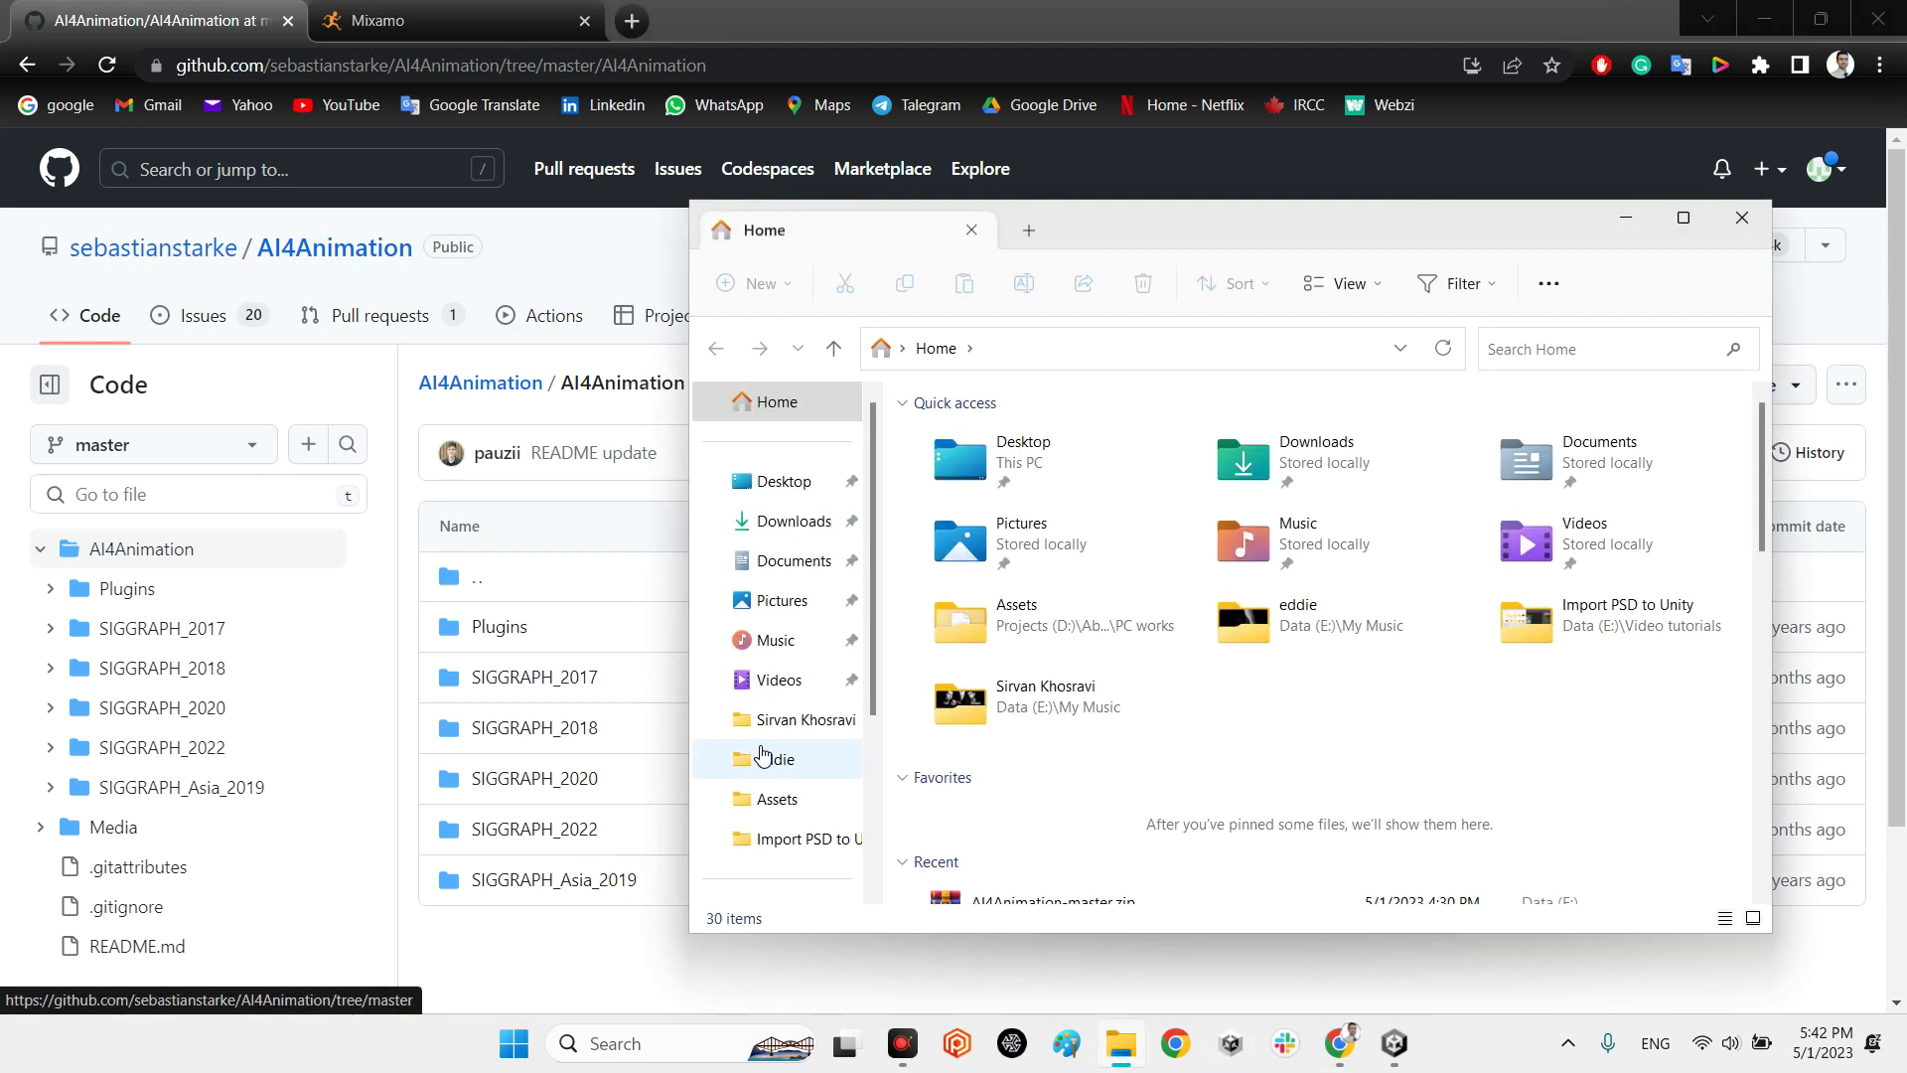
{"action": "left_click", "coordinate": [809, 837]}
{"action": "scroll", "coordinate": [1093, 675], "scroll_direction": "down", "scroll_amount": 8}
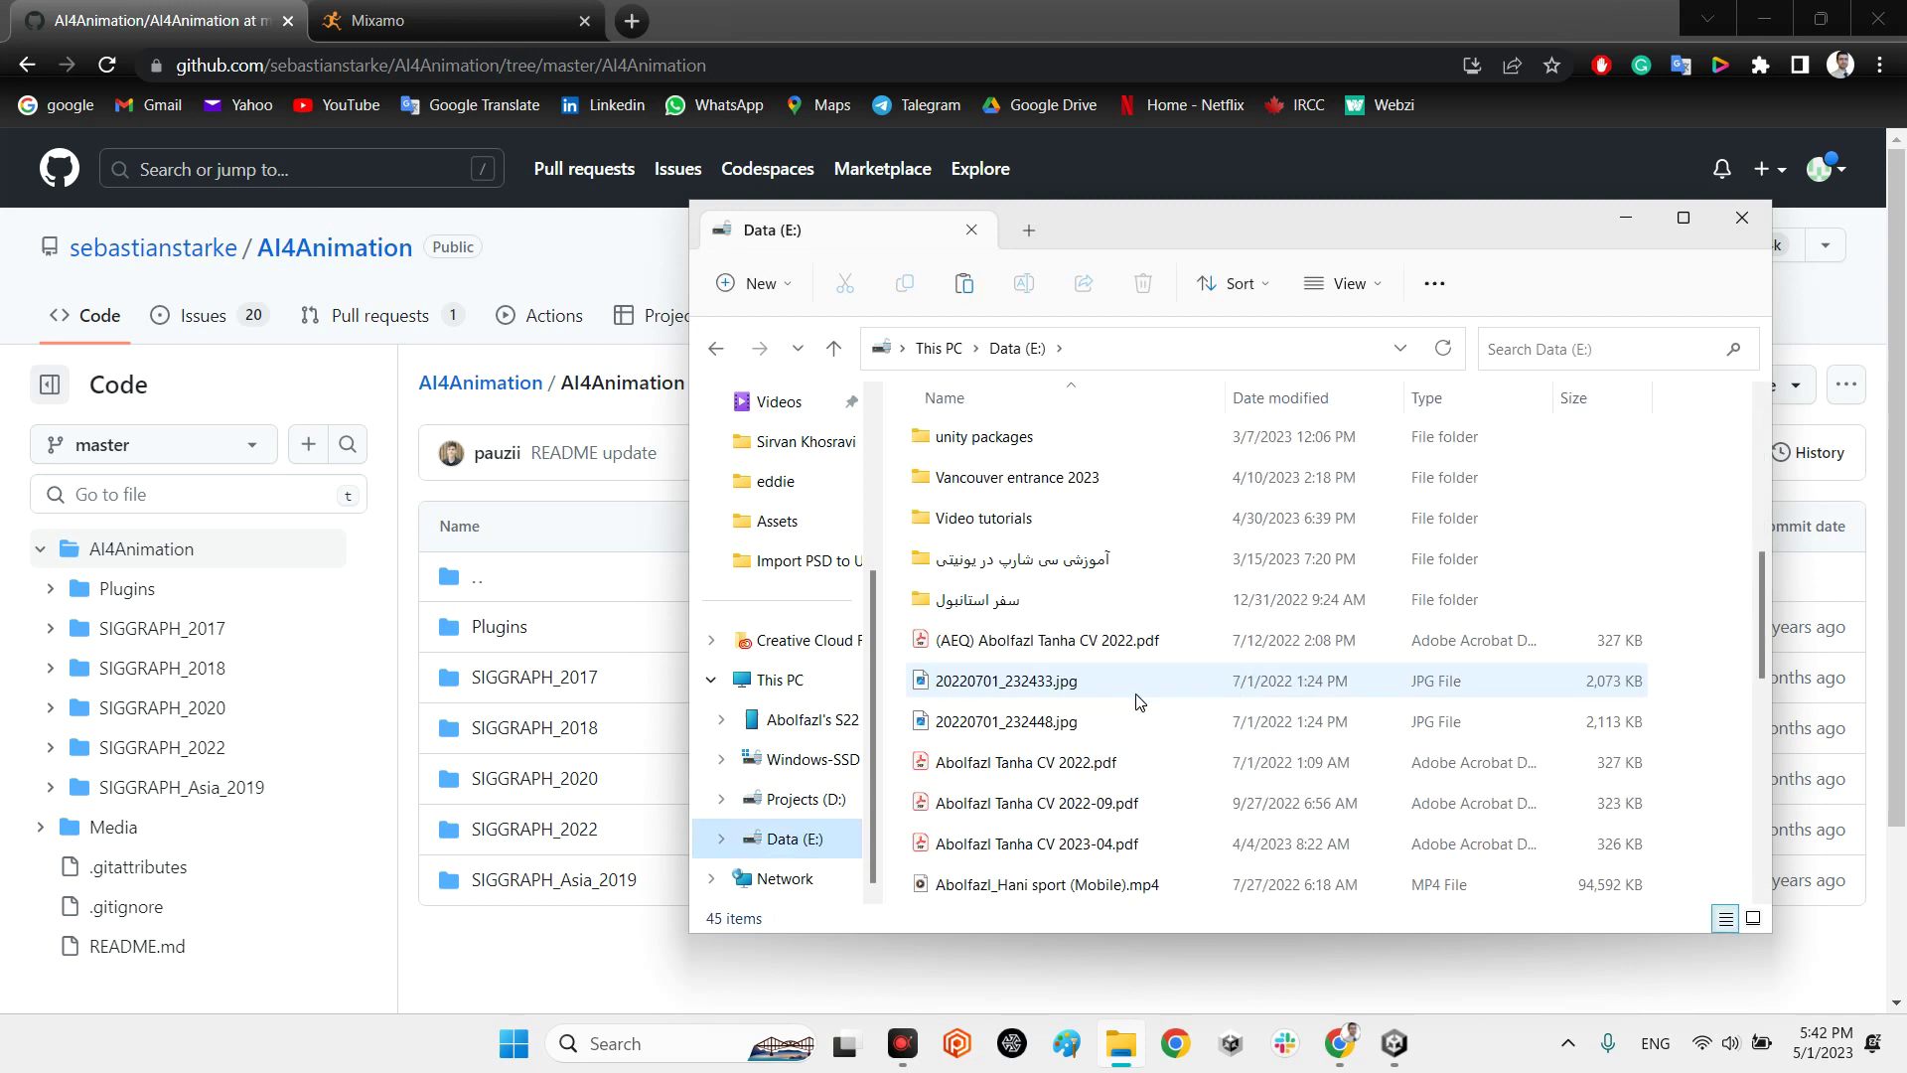
{"action": "left_click", "coordinate": [1088, 601]}
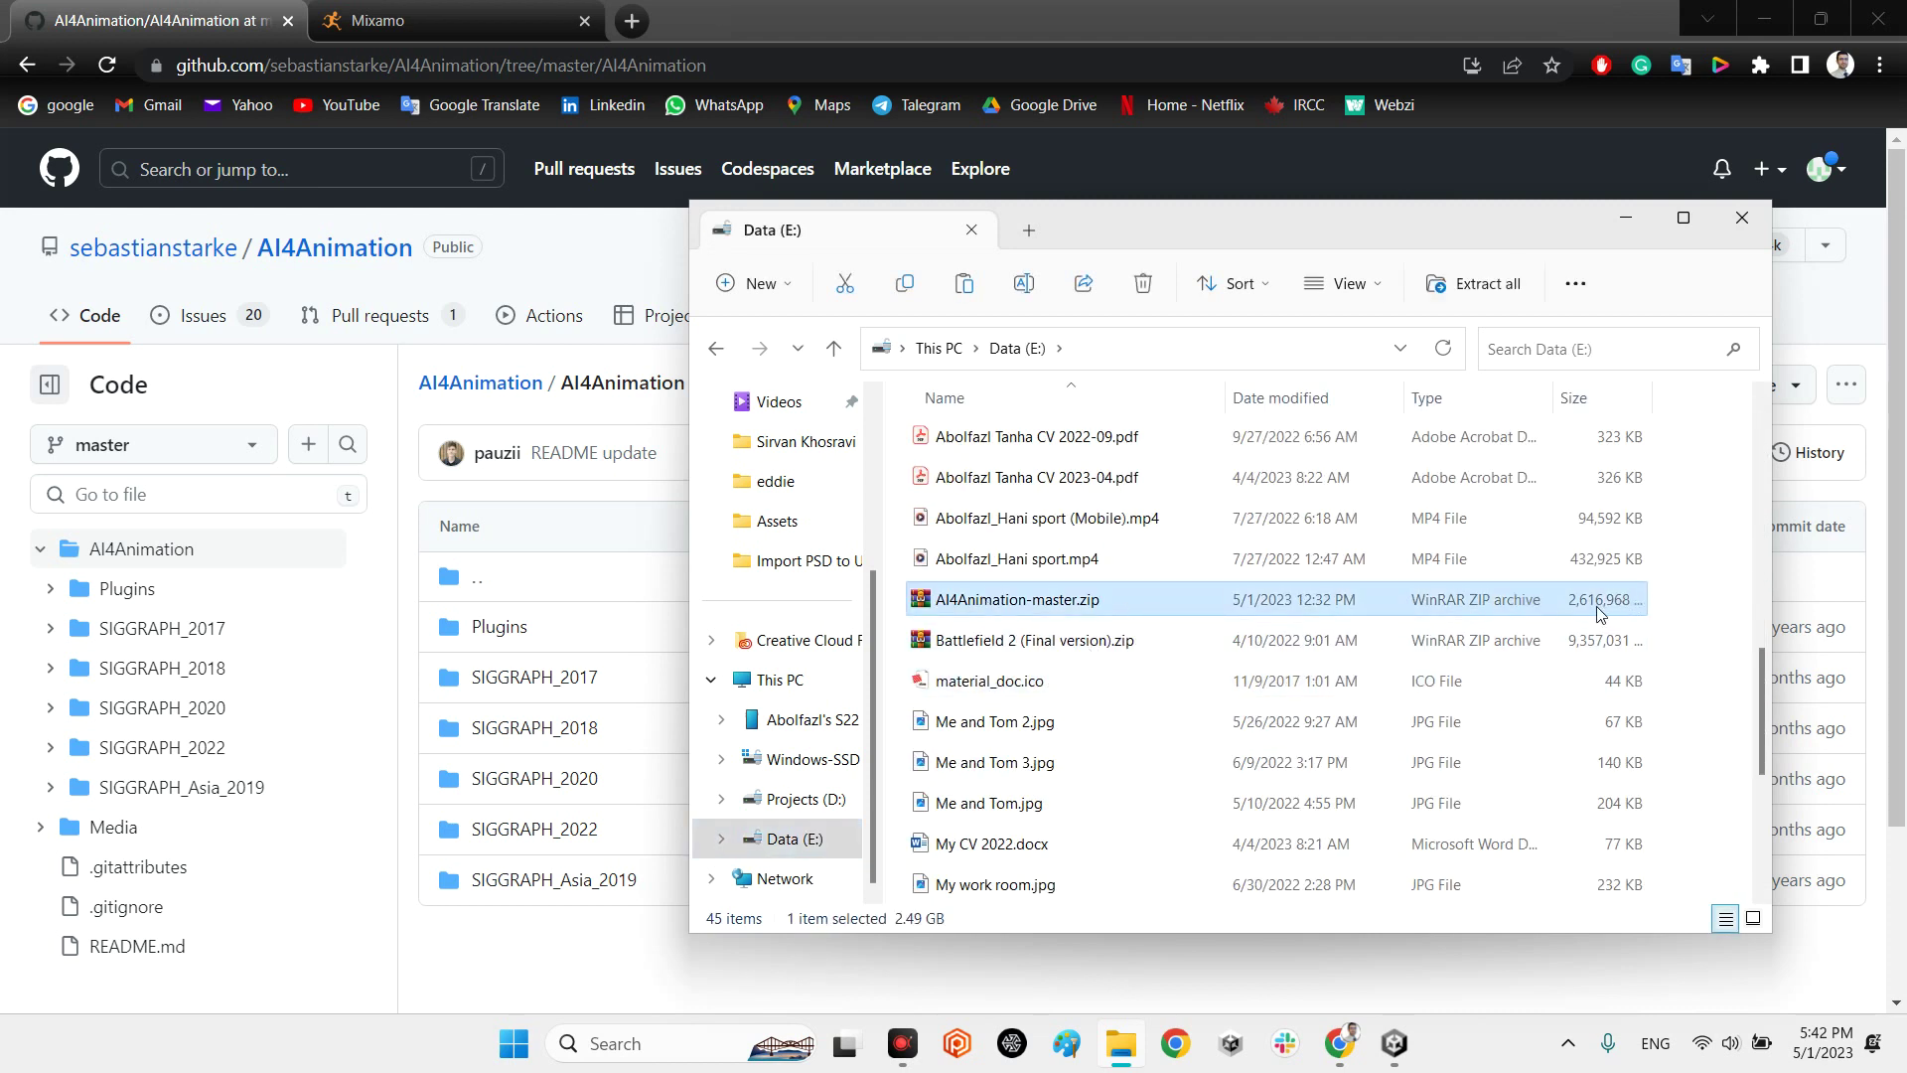
{"action": "double_click", "coordinate": [1015, 610]}
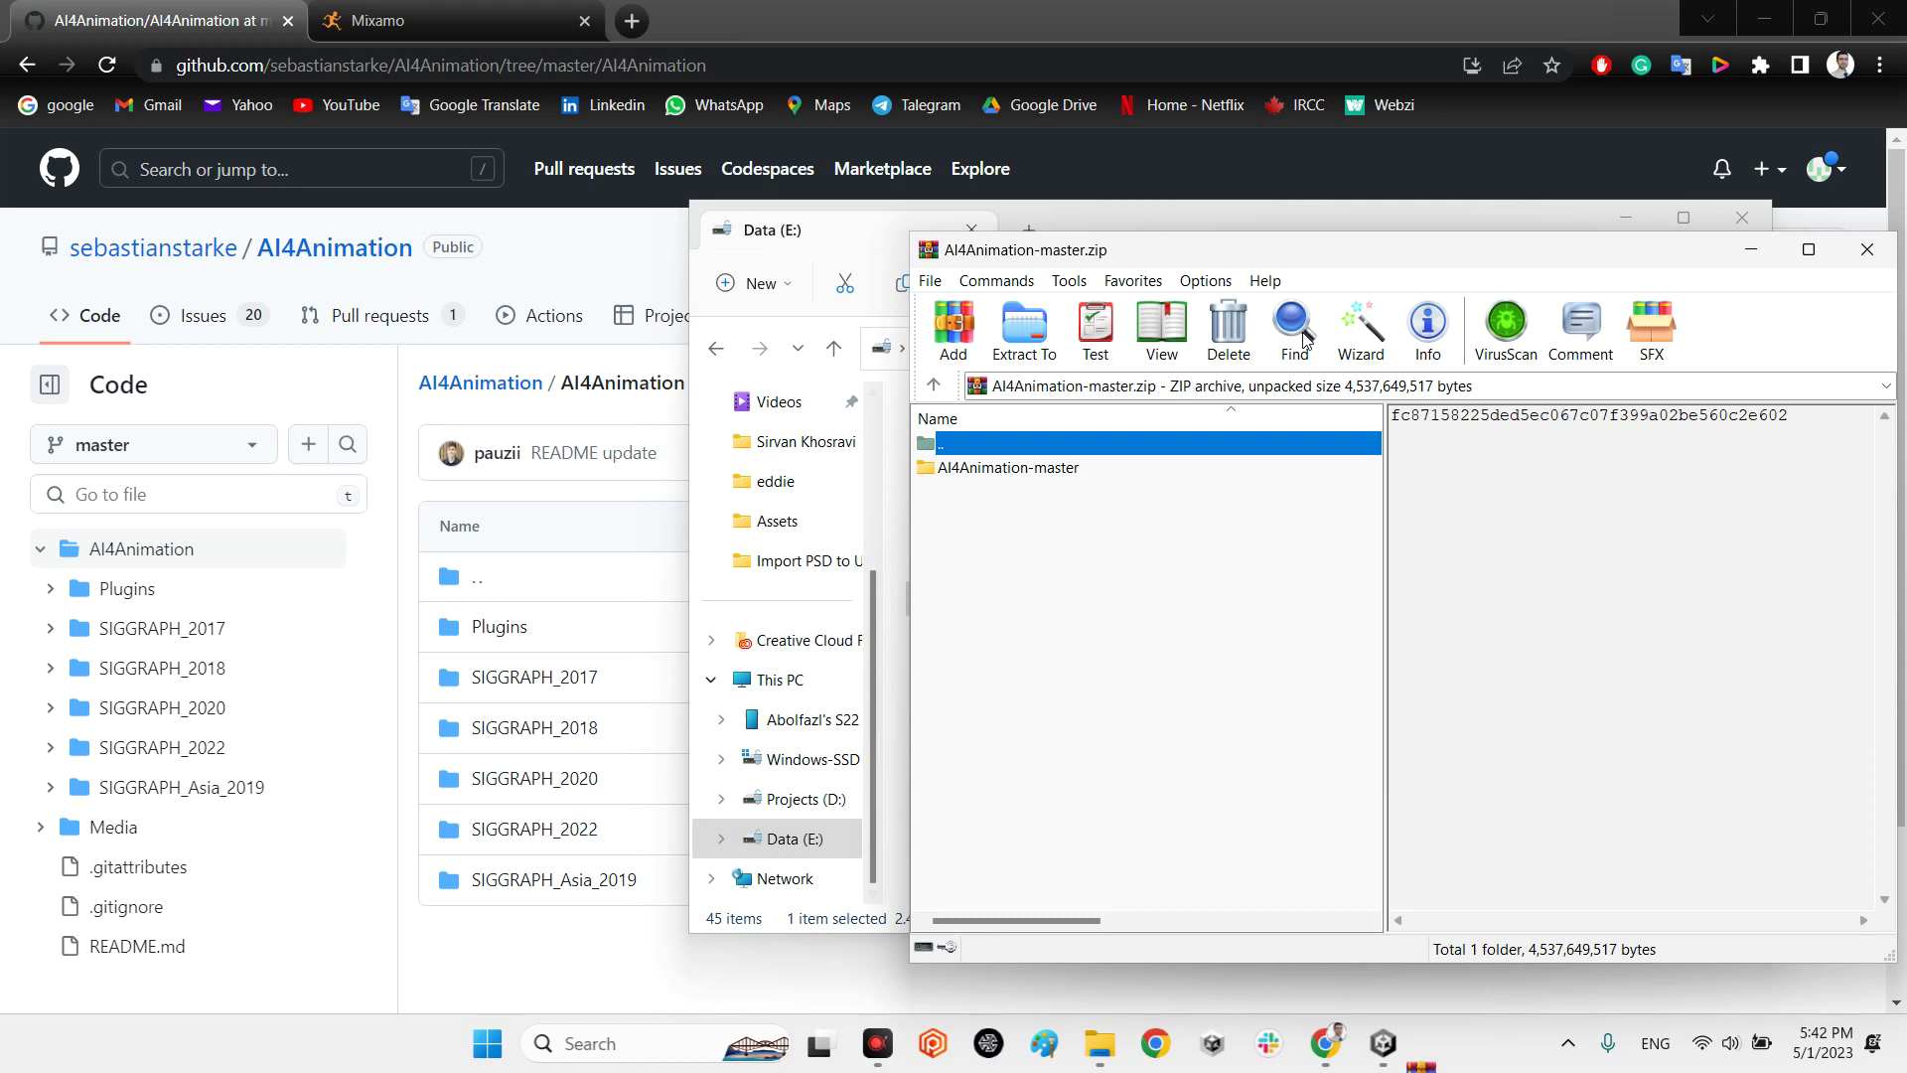
Browse the archive to AI4Animation-master\AI4Animation\SIGGRAPH_2022\Unity and select its Assets folder
{"action": "left_click_drag", "start_coordinate": [1184, 250], "coordinate": [917, 227]}
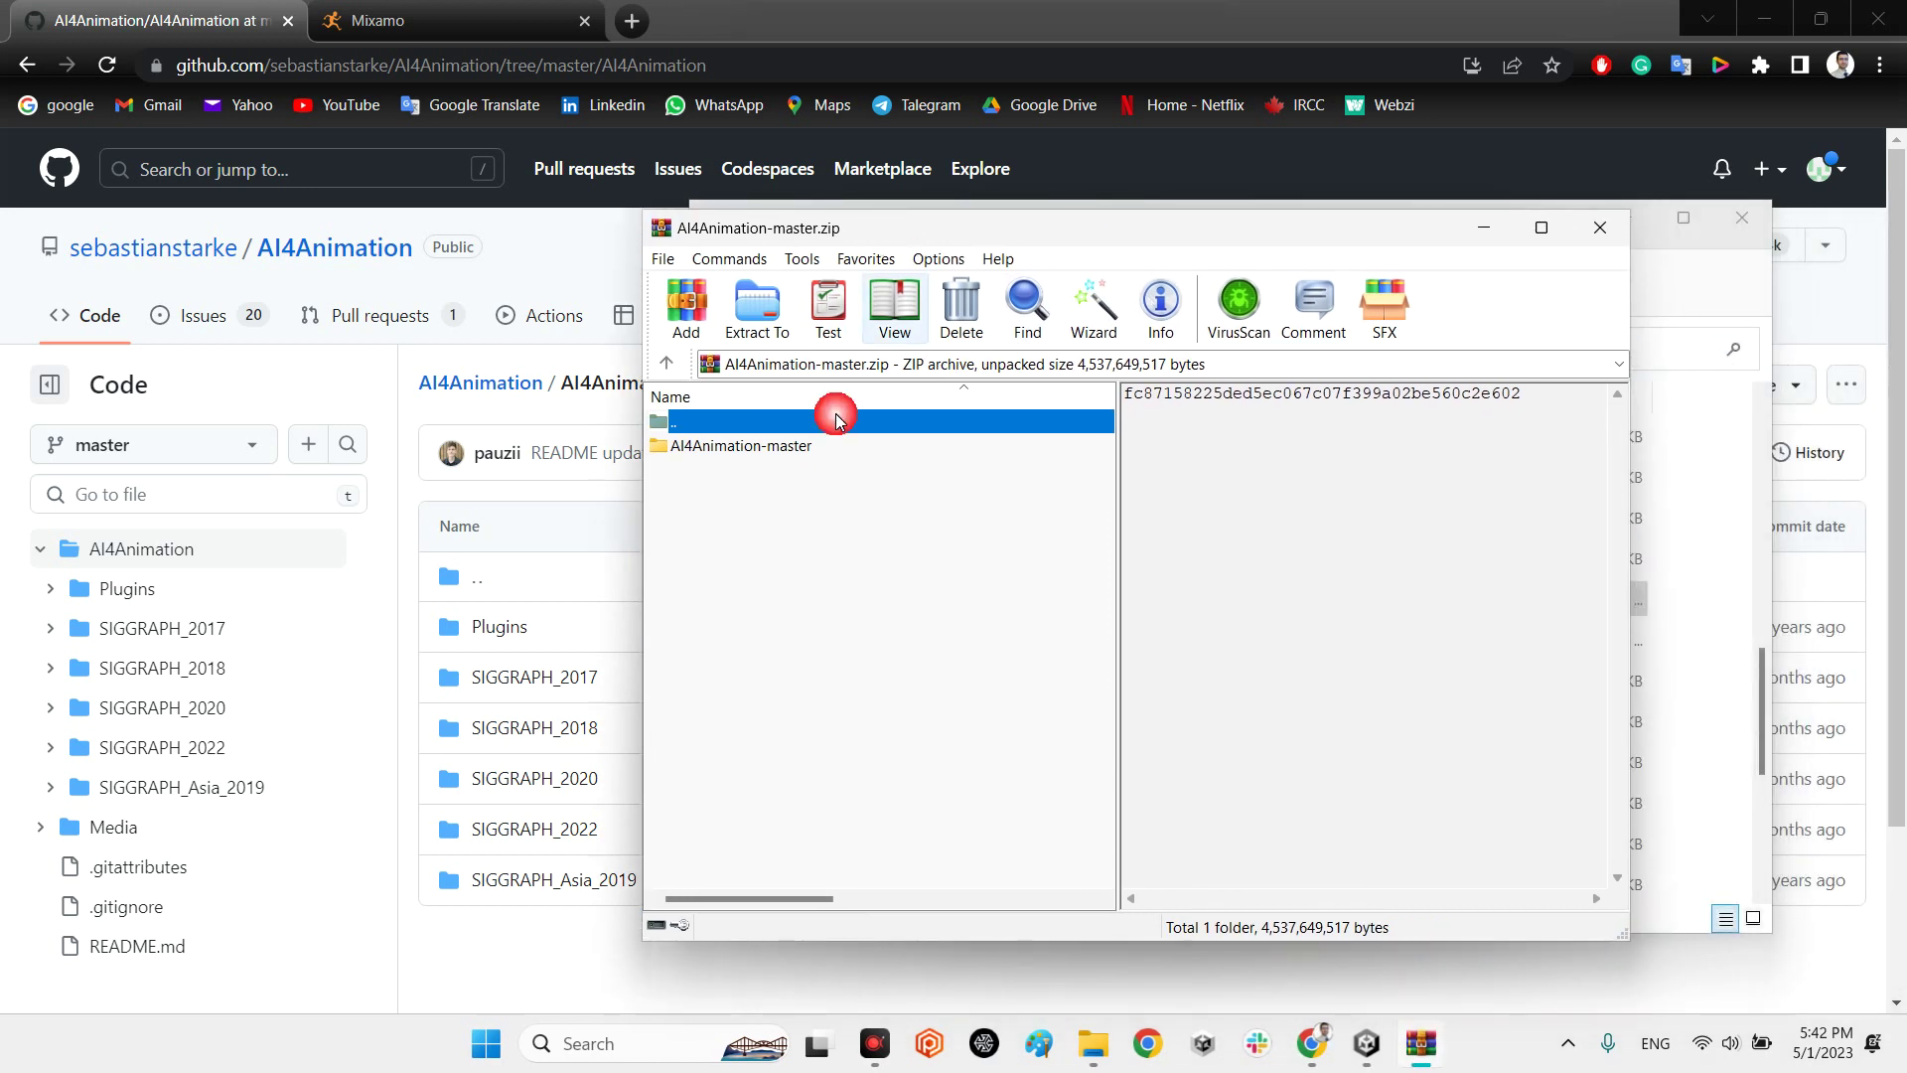
{"action": "double_click", "coordinate": [771, 445]}
{"action": "double_click", "coordinate": [736, 447]}
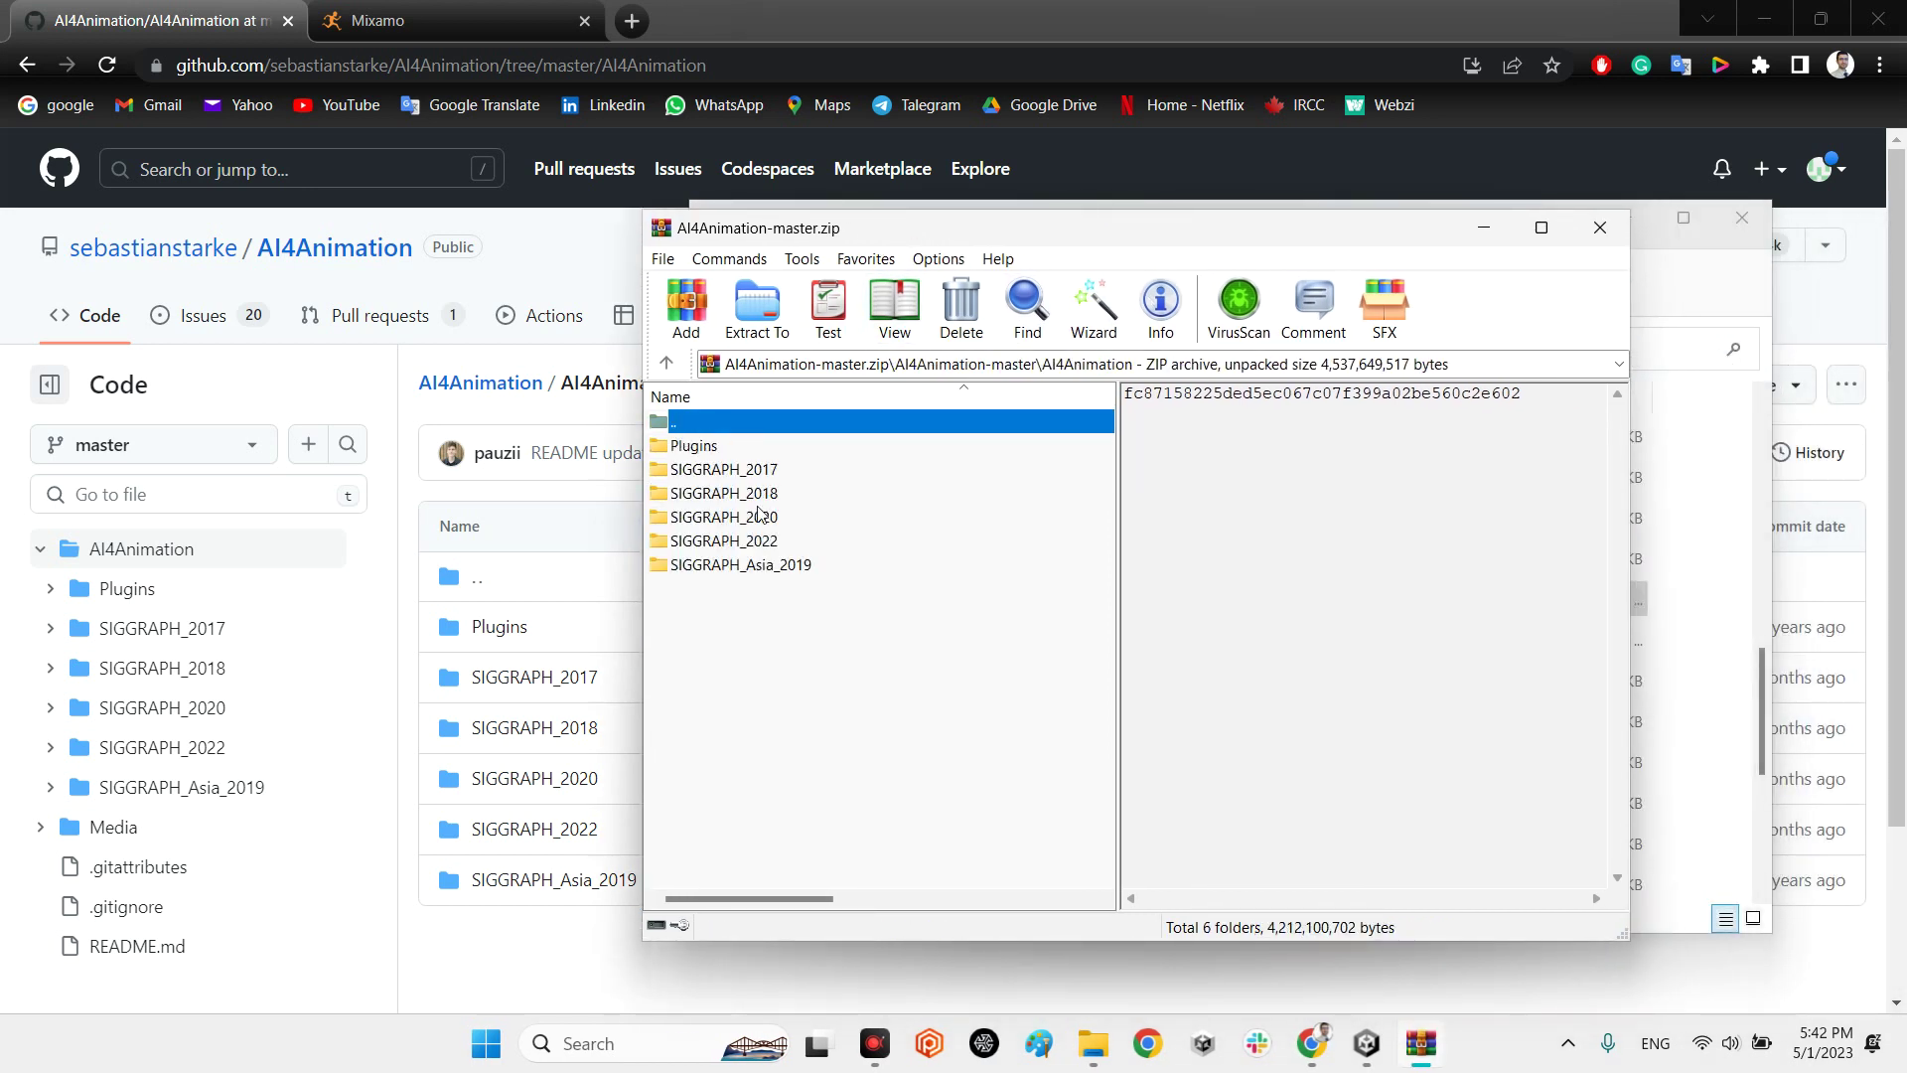
{"action": "double_click", "coordinate": [751, 545]}
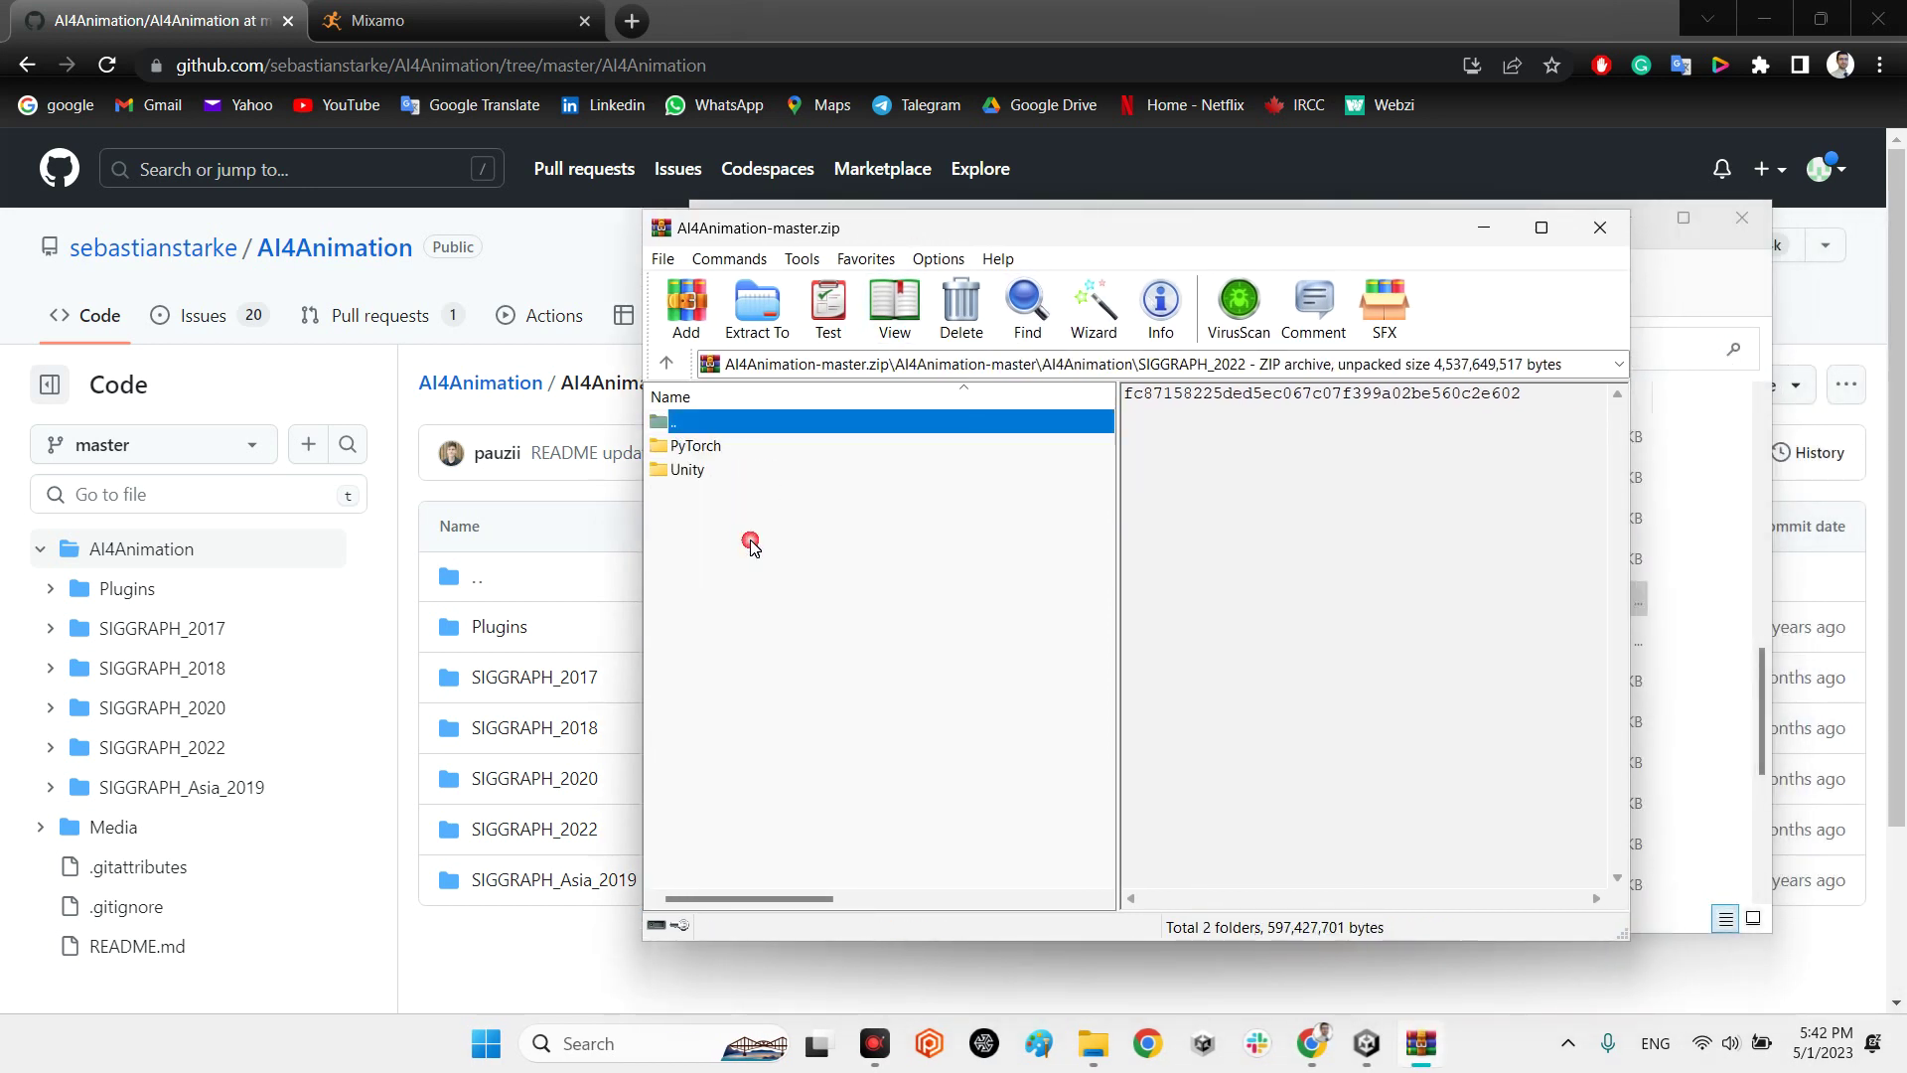
{"action": "double_click", "coordinate": [719, 473]}
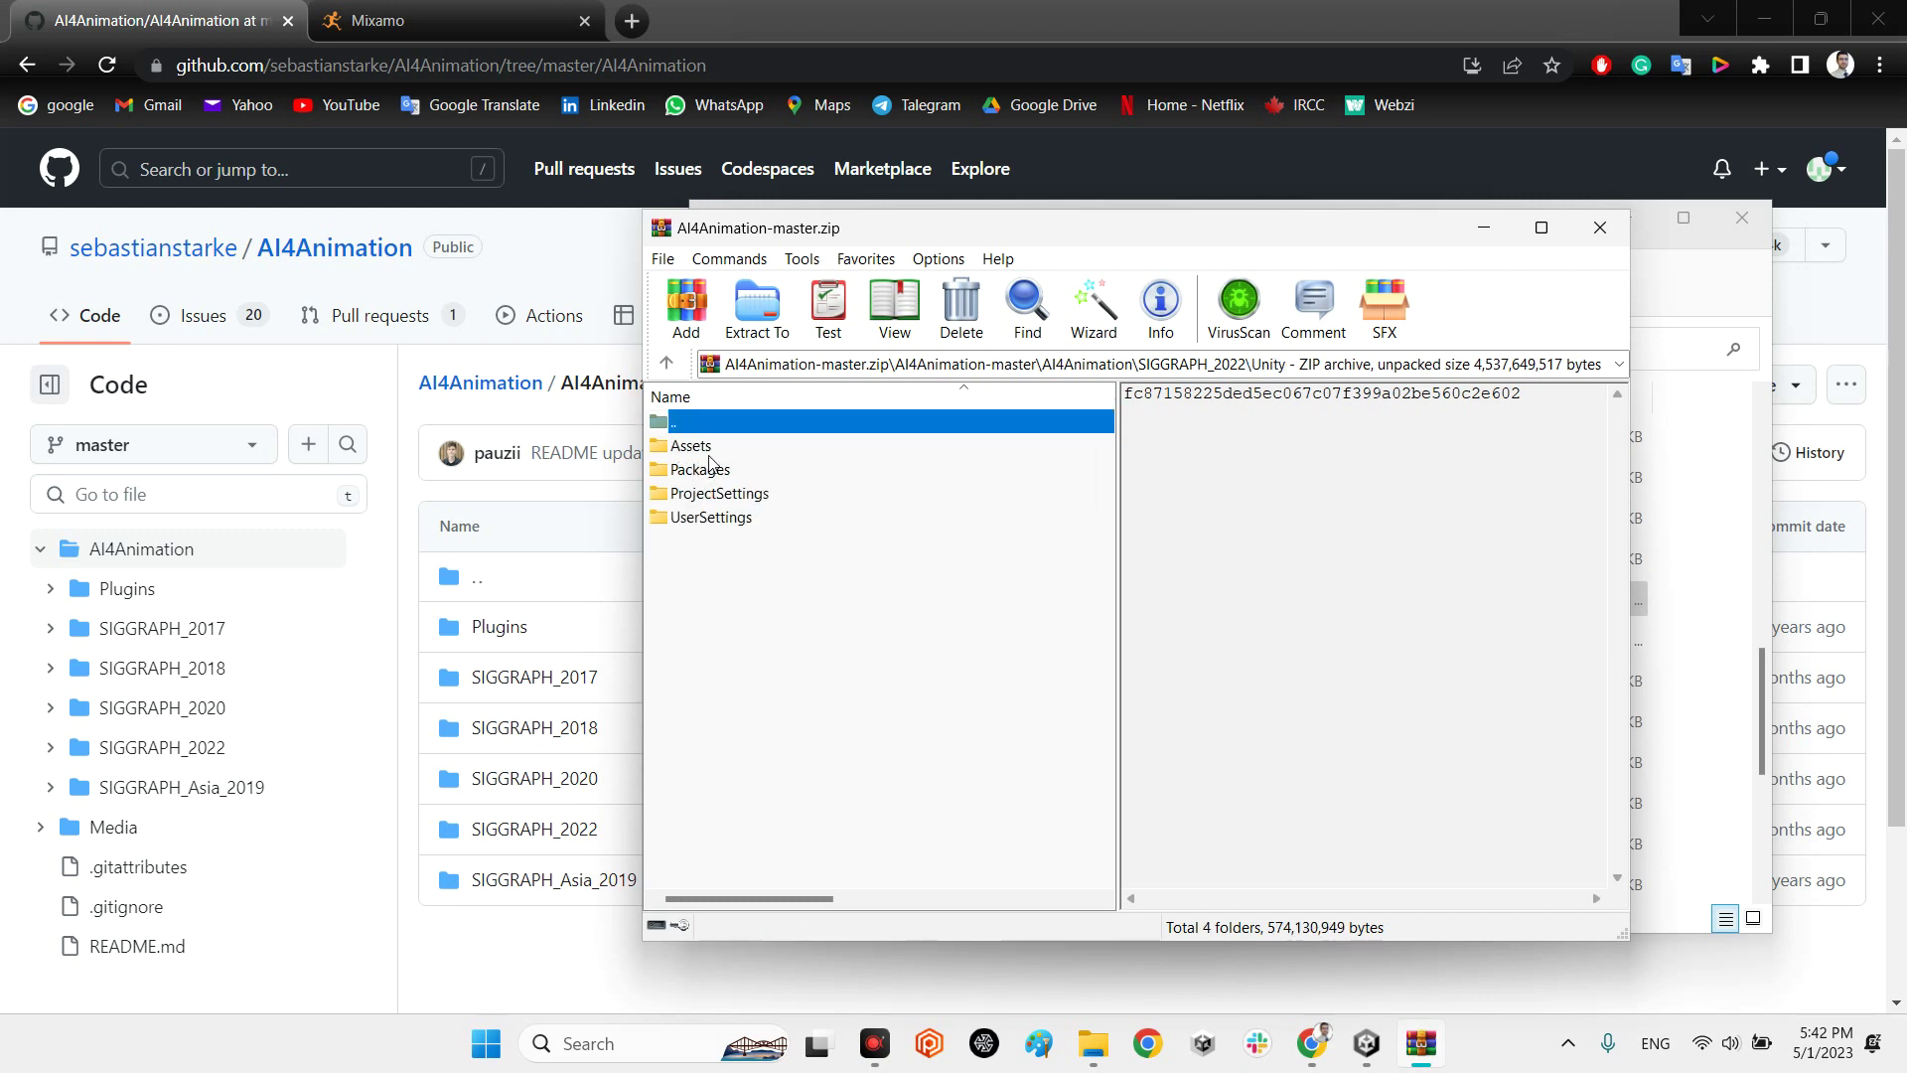
{"action": "left_click", "coordinate": [714, 454]}
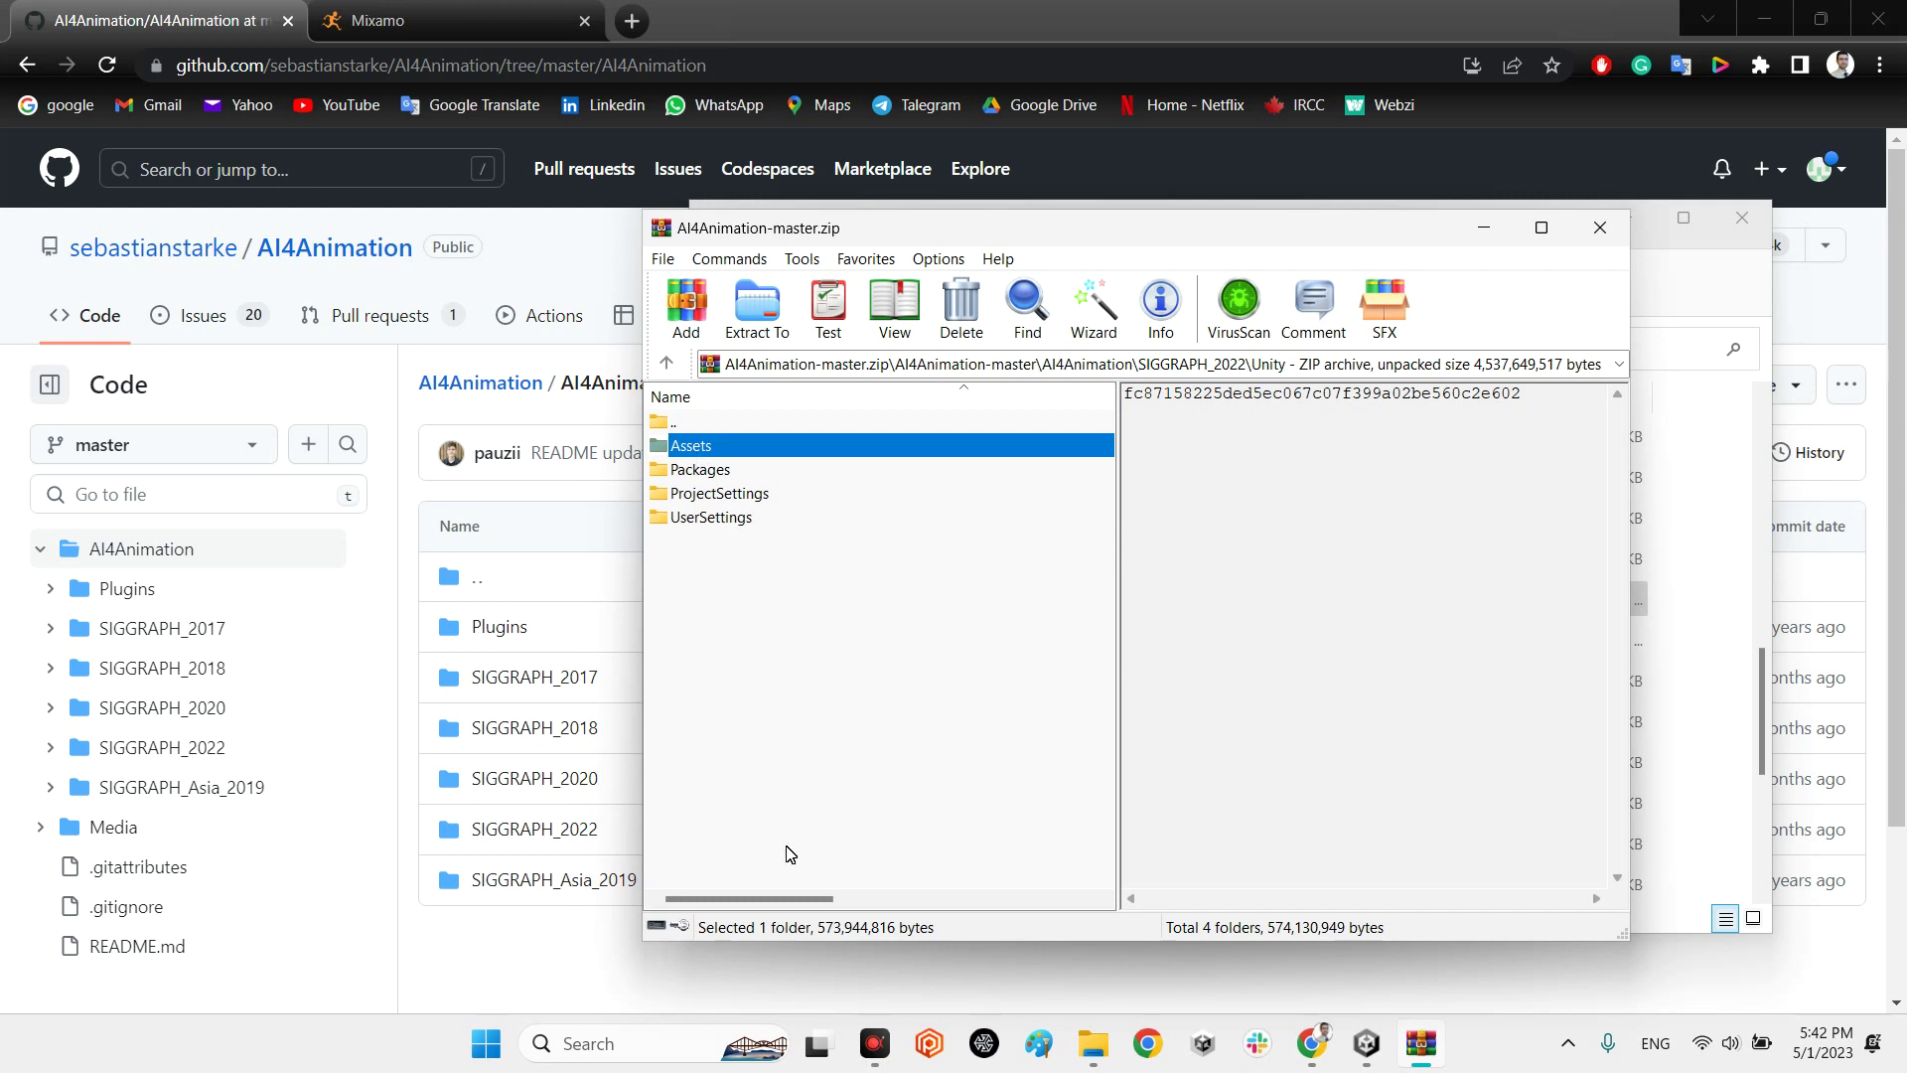
View the contents of the SIGGRAPH_2022 PyTorch folder in the archive and close the archive window
{"action": "key", "text": "Up"}
{"action": "key", "text": "Return"}
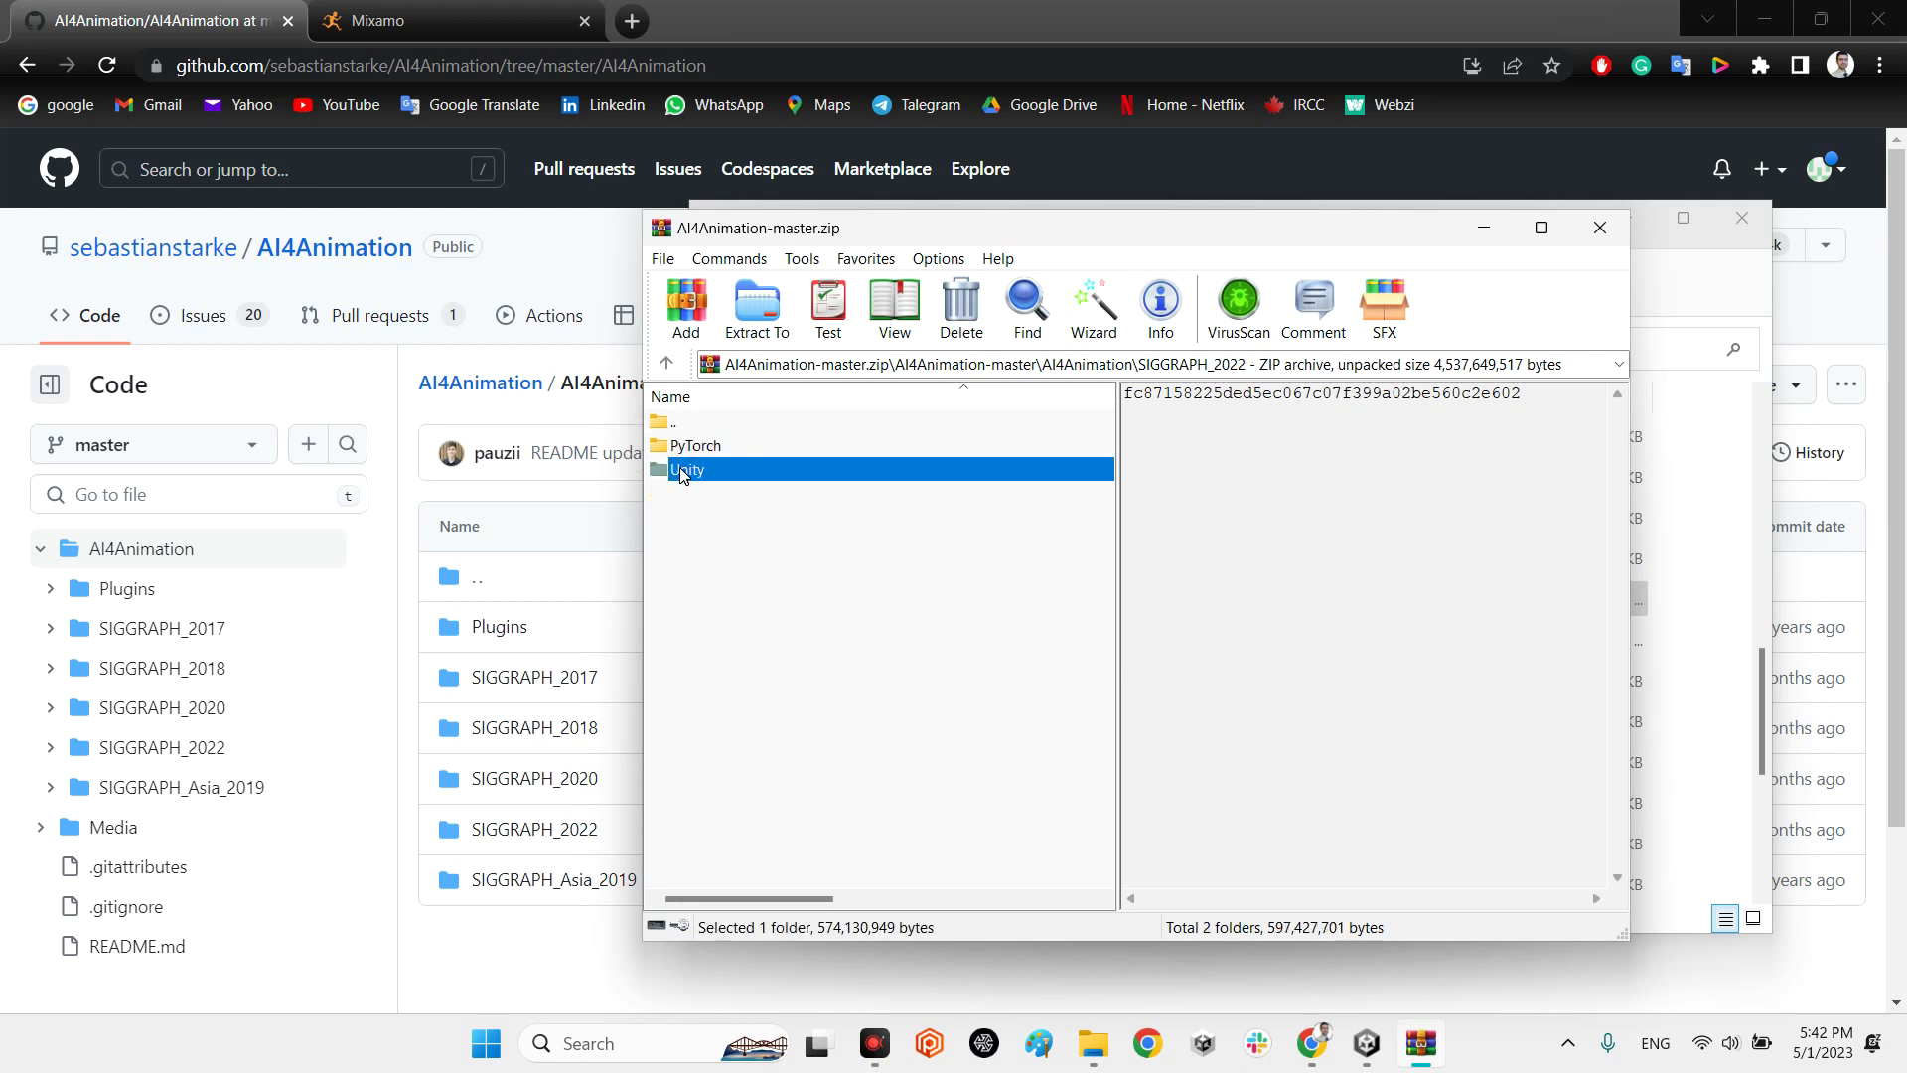
{"action": "double_click", "coordinate": [708, 445]}
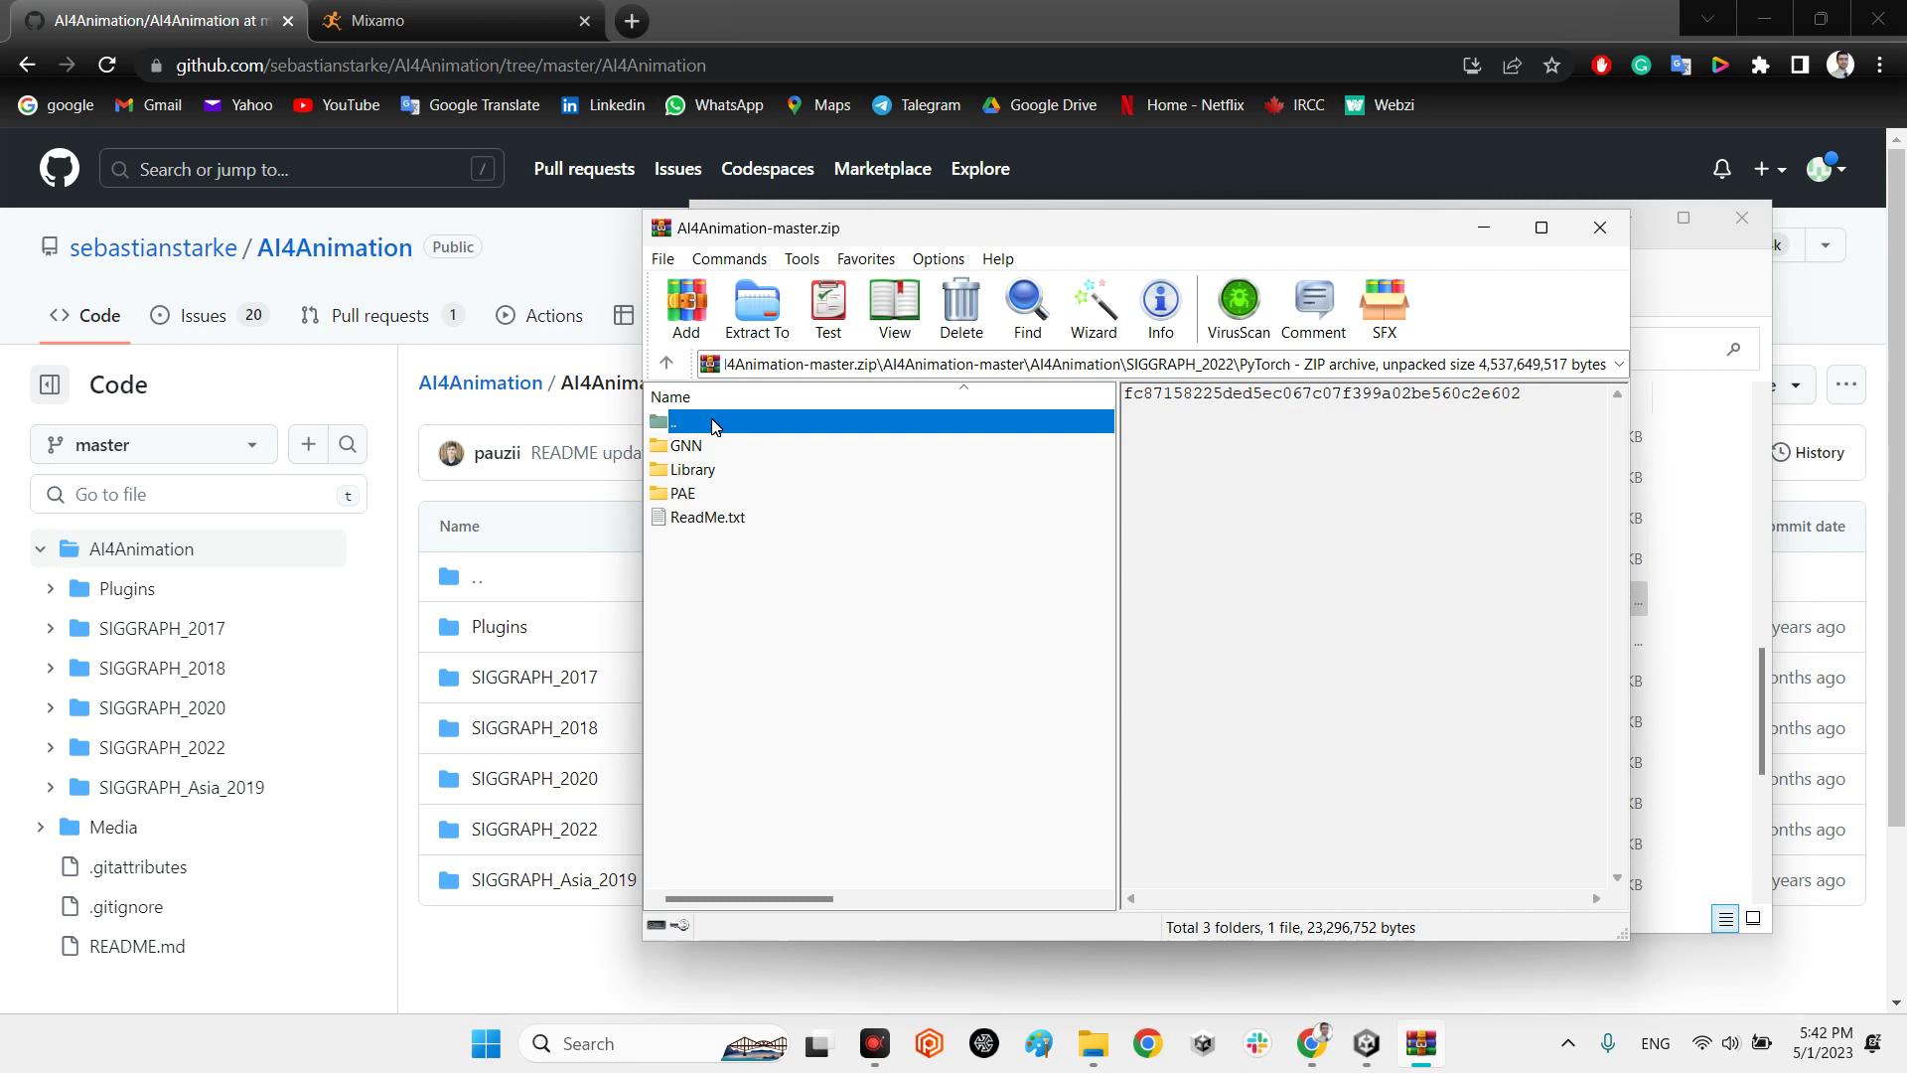
{"action": "double_click", "coordinate": [712, 422]}
{"action": "left_click", "coordinate": [1600, 227]}
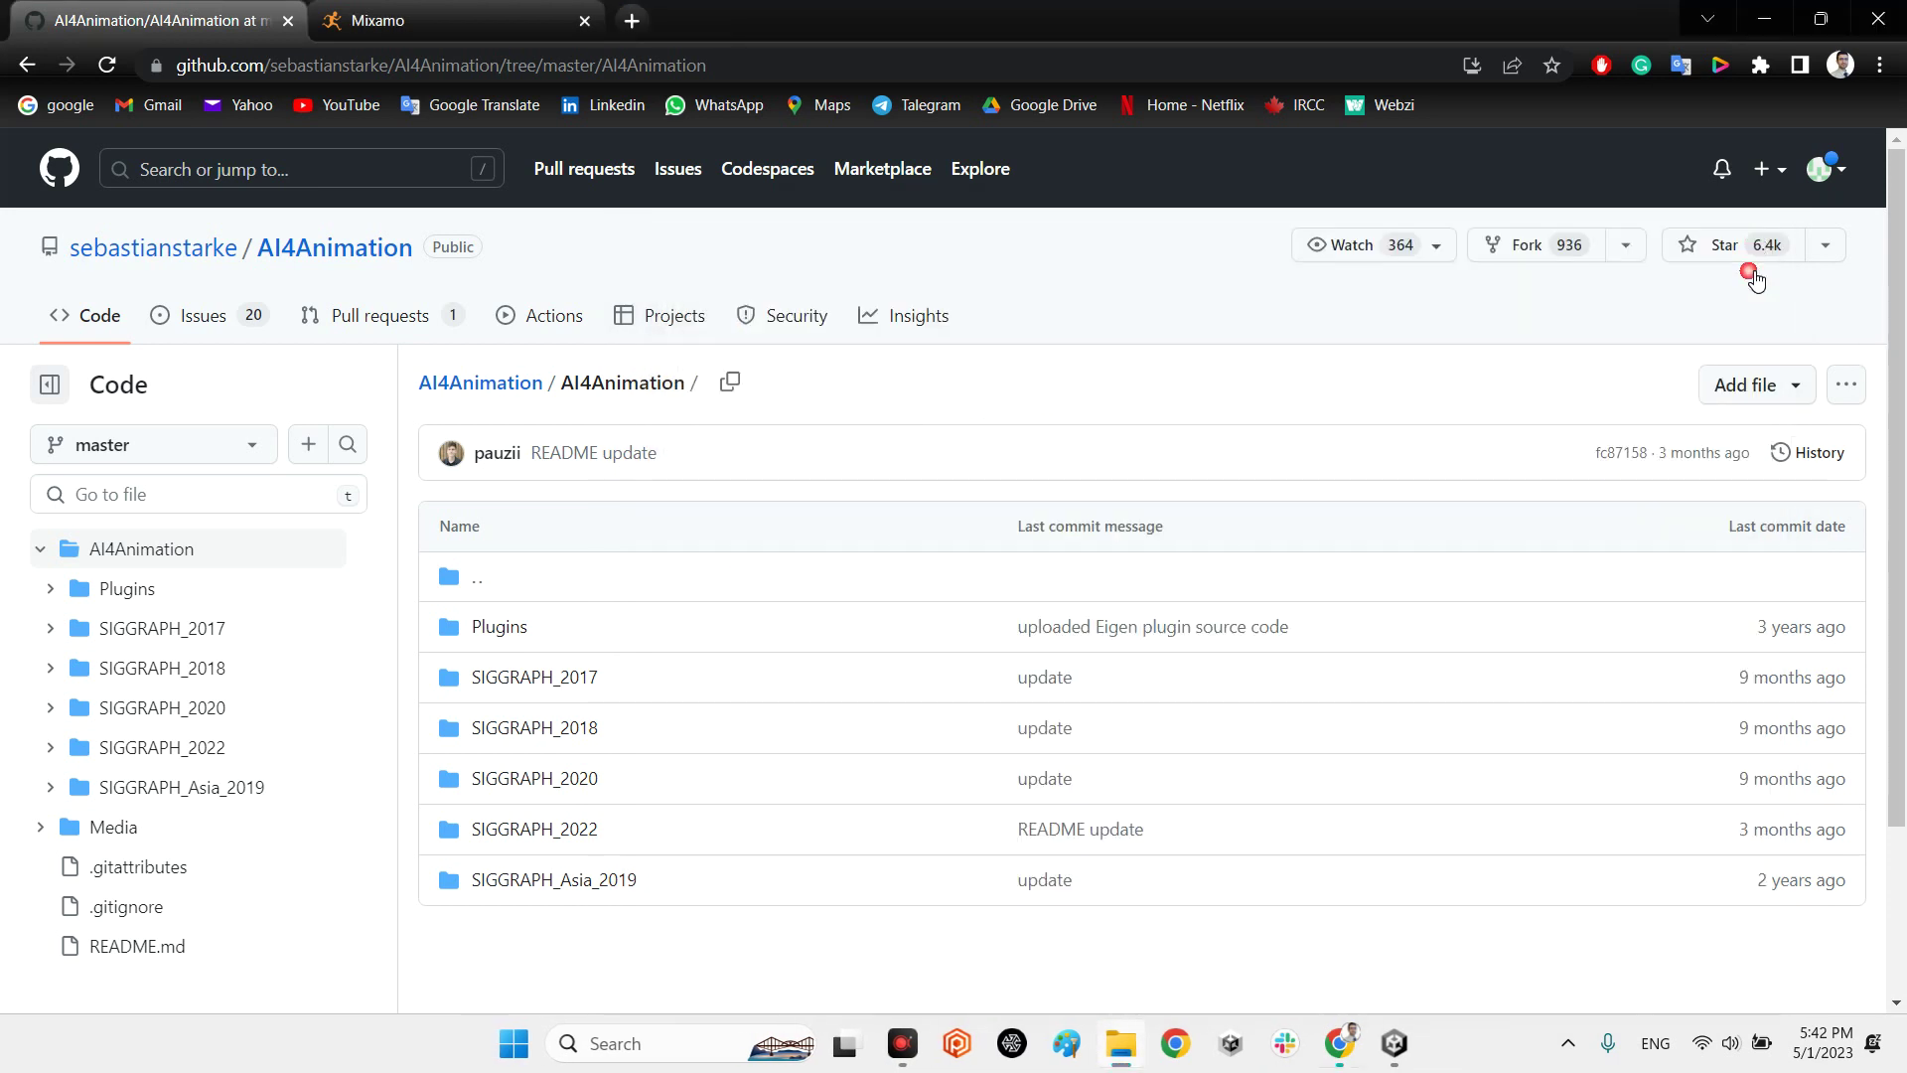
Switch to Unity and open the Demo scene from Assets/AI4Animation/Examples/IK
{"action": "left_click", "coordinate": [1367, 1043]}
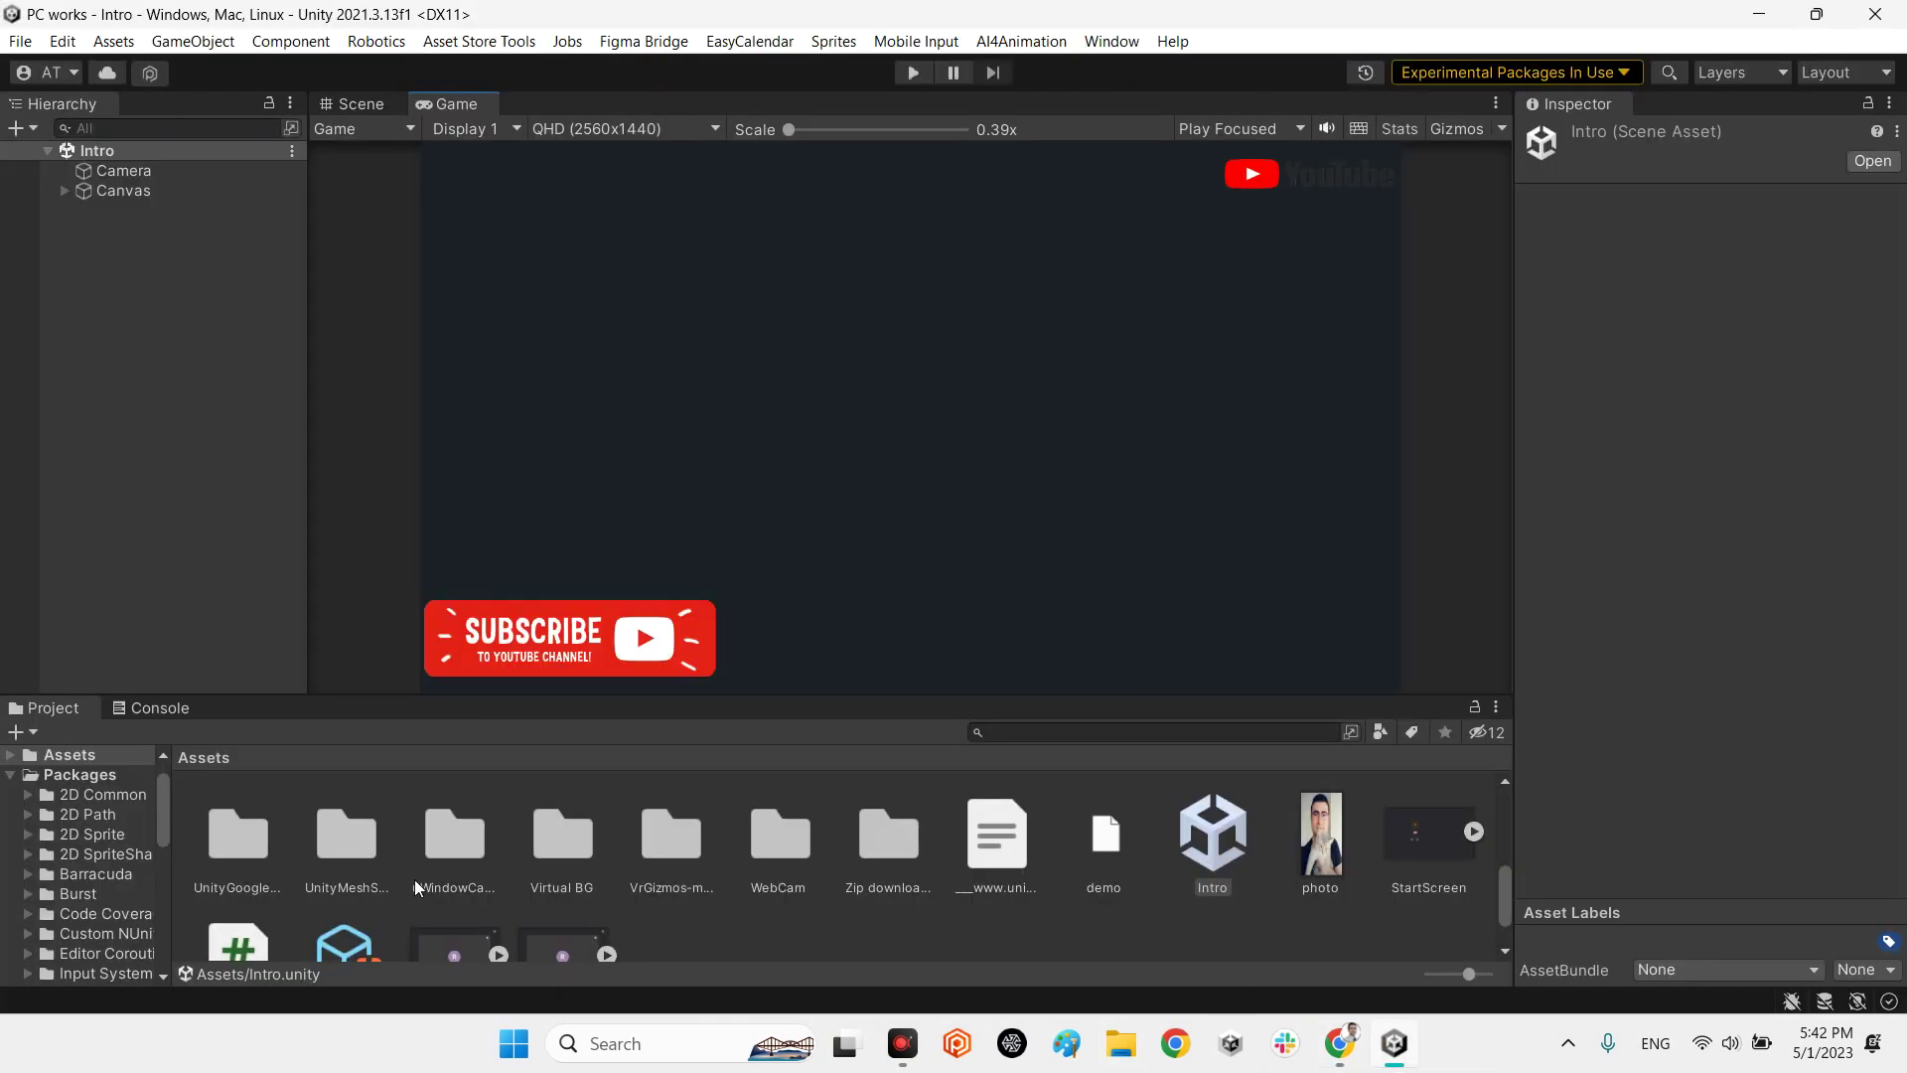
{"action": "scroll", "coordinate": [524, 902], "scroll_direction": "up", "scroll_amount": 10}
{"action": "left_click", "coordinate": [328, 869]}
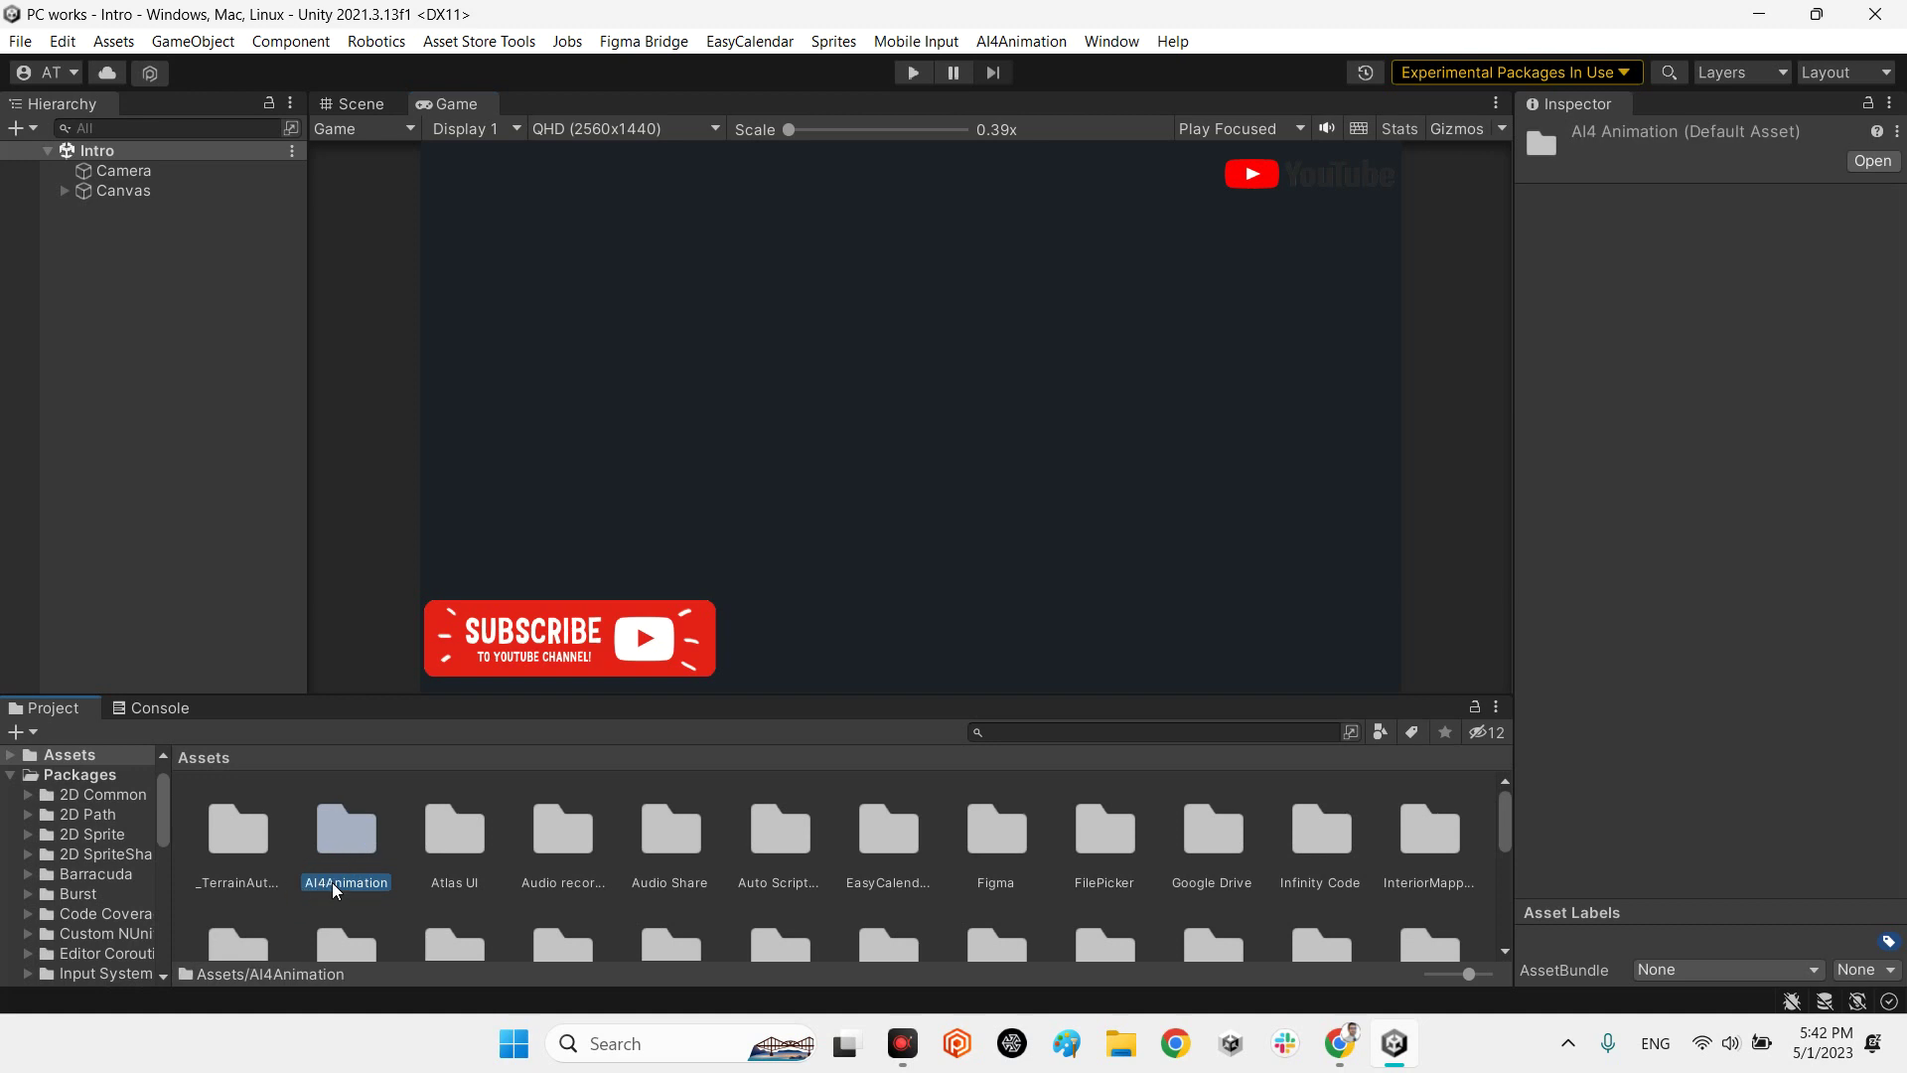
{"action": "double_click", "coordinate": [372, 861]}
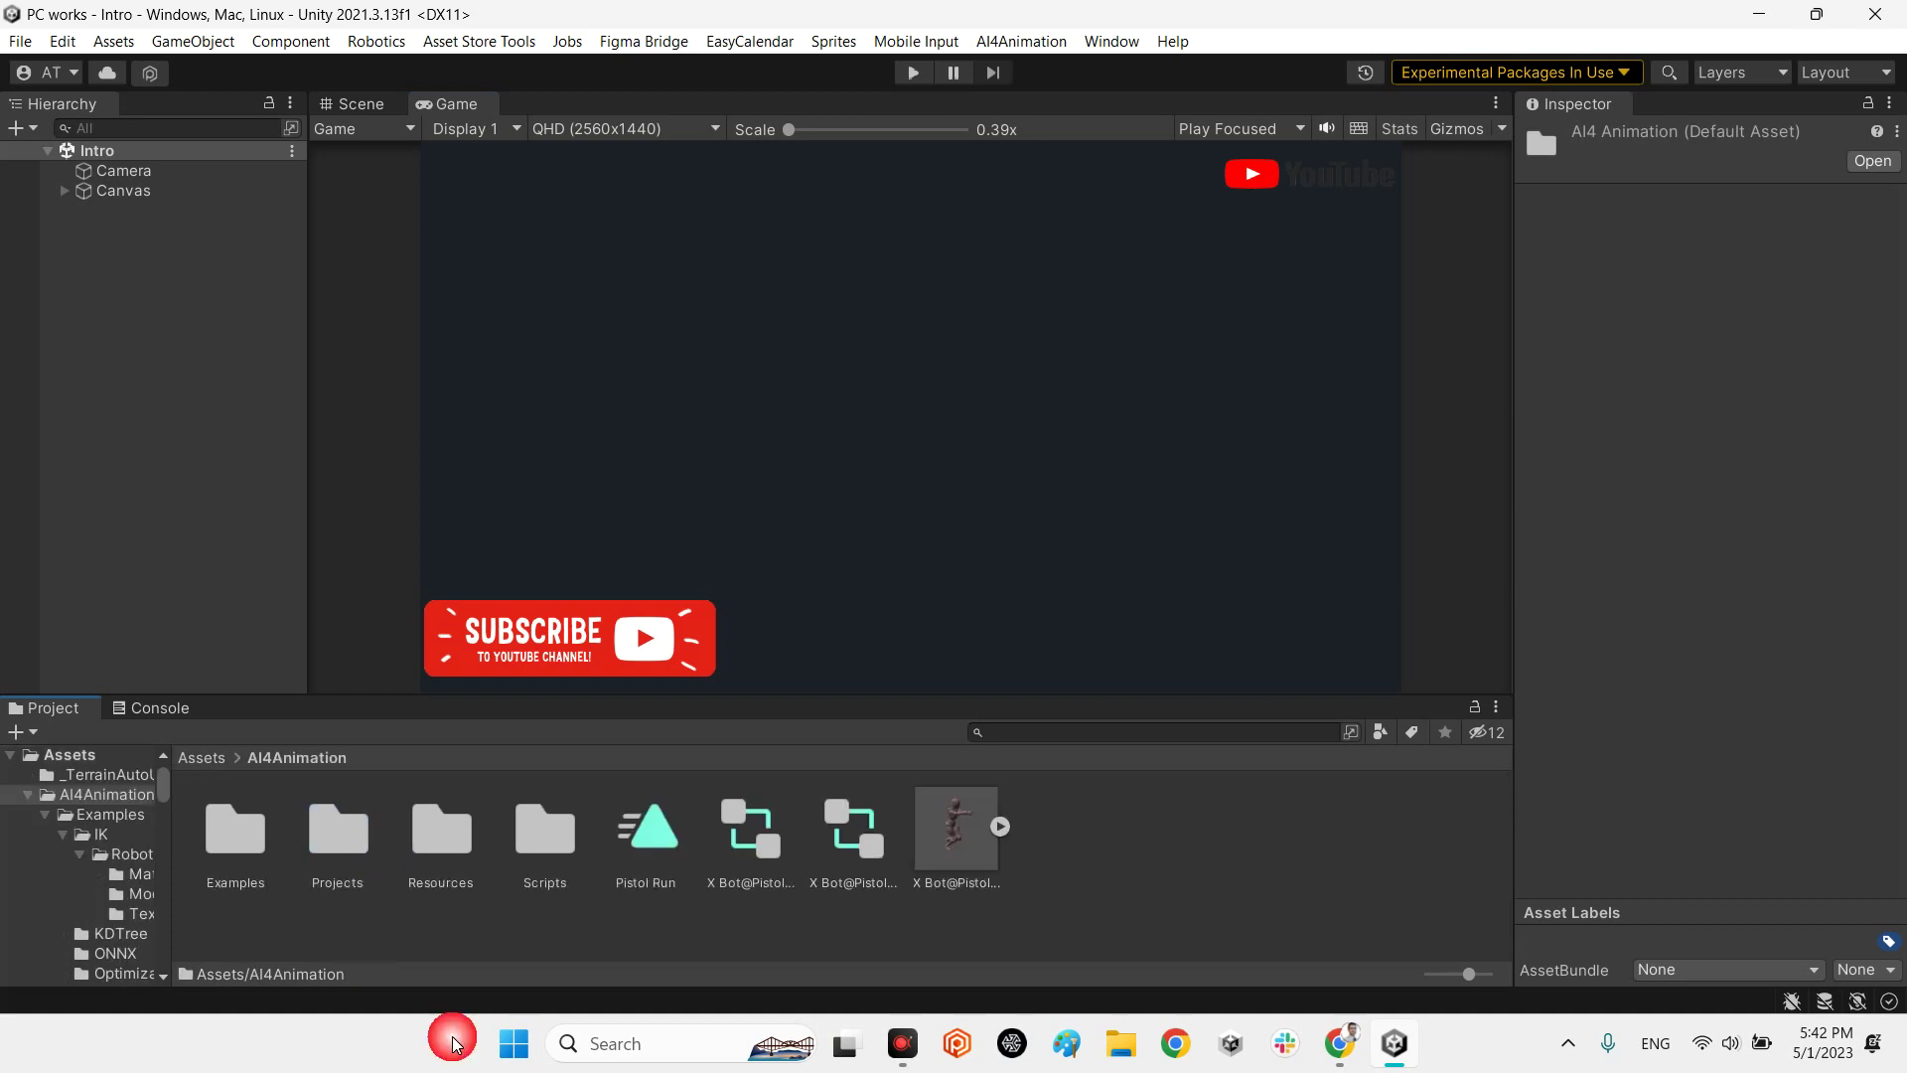
{"action": "double_click", "coordinate": [251, 850]}
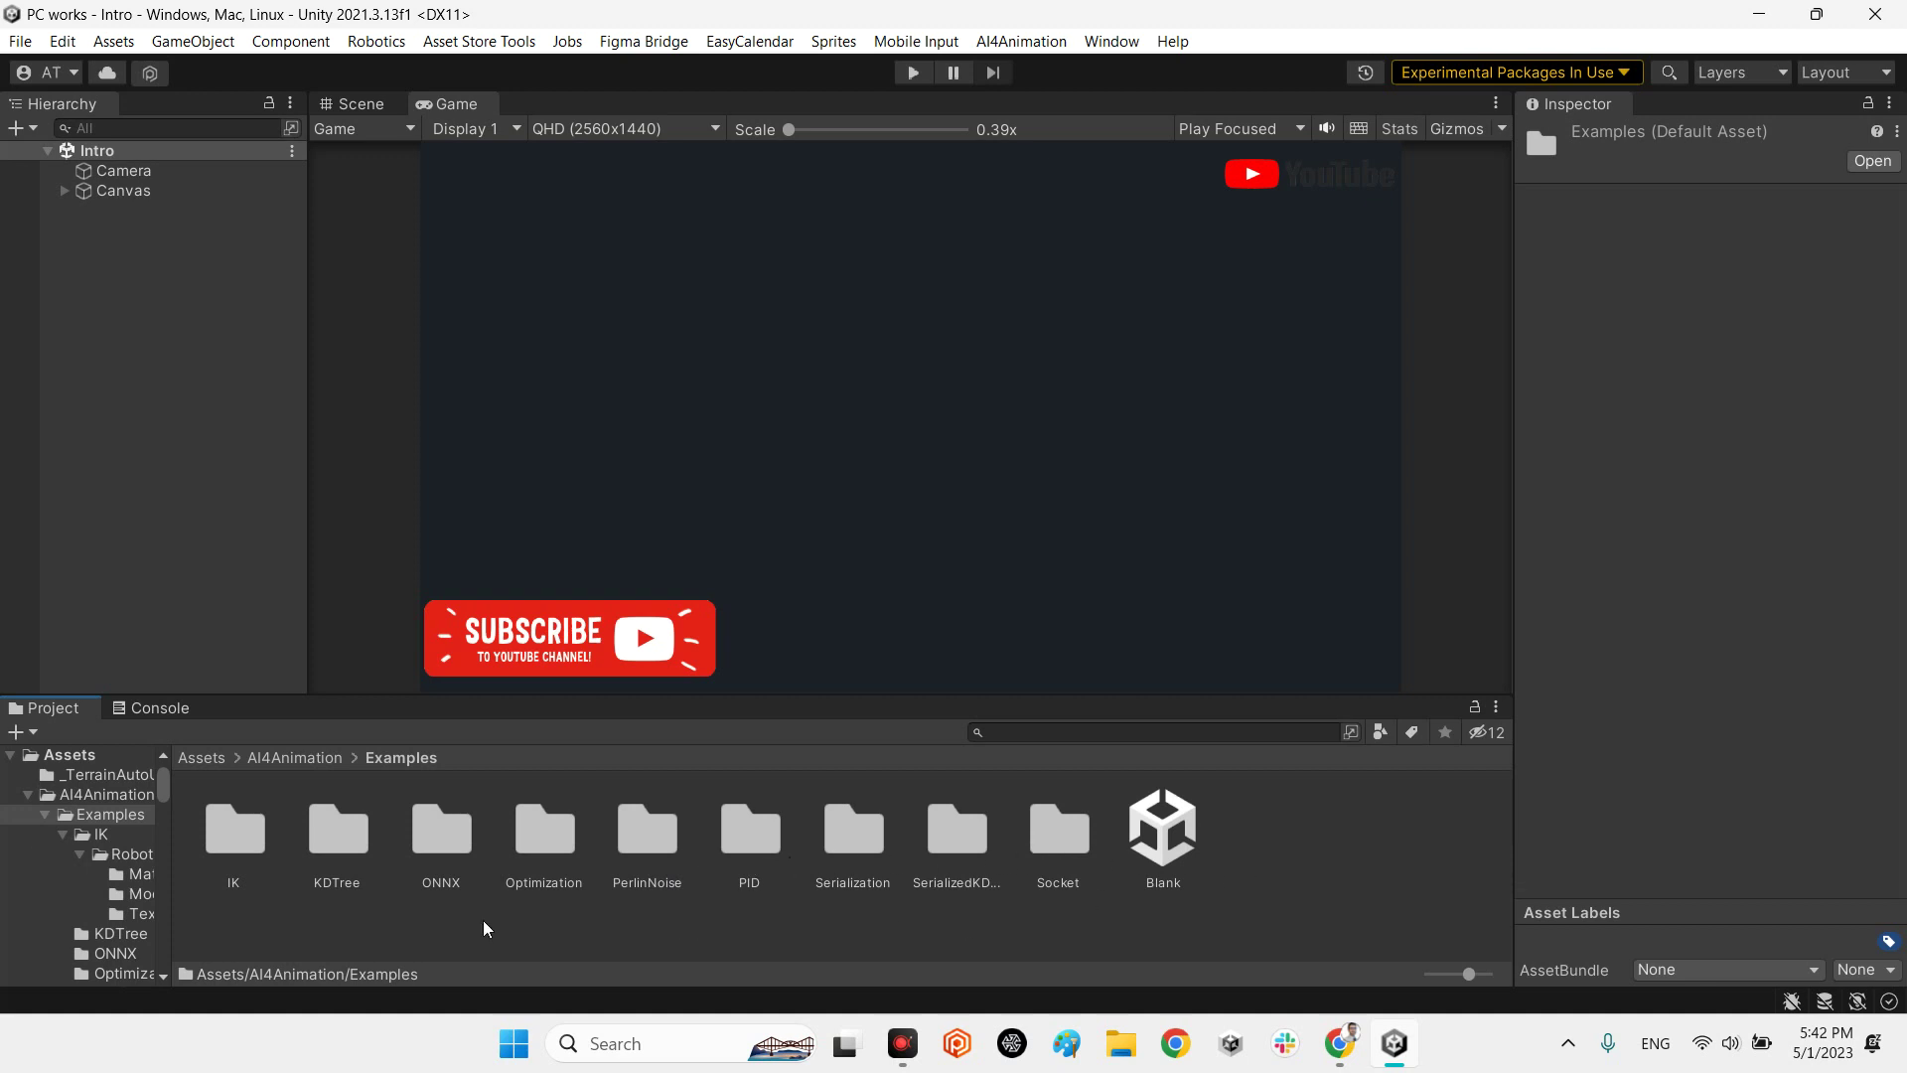
{"action": "double_click", "coordinate": [243, 842]}
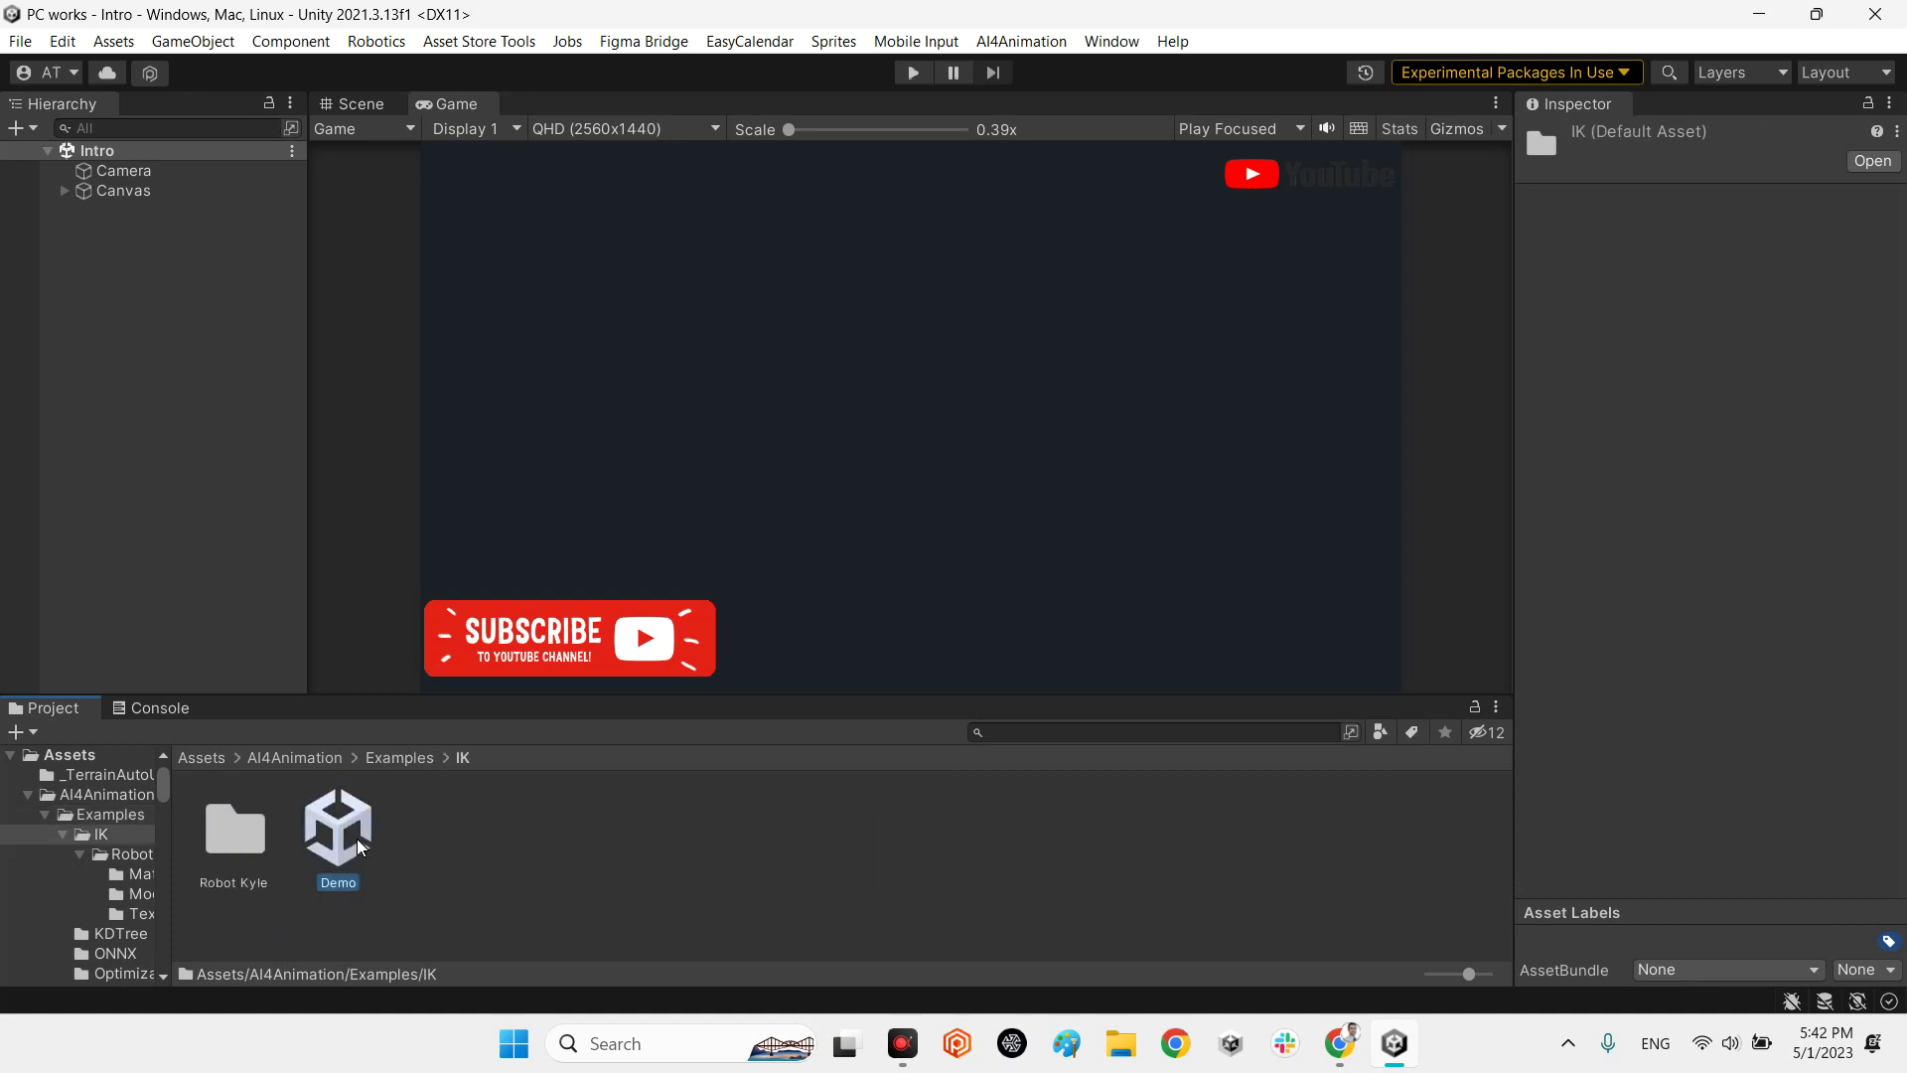
{"action": "double_click", "coordinate": [355, 838]}
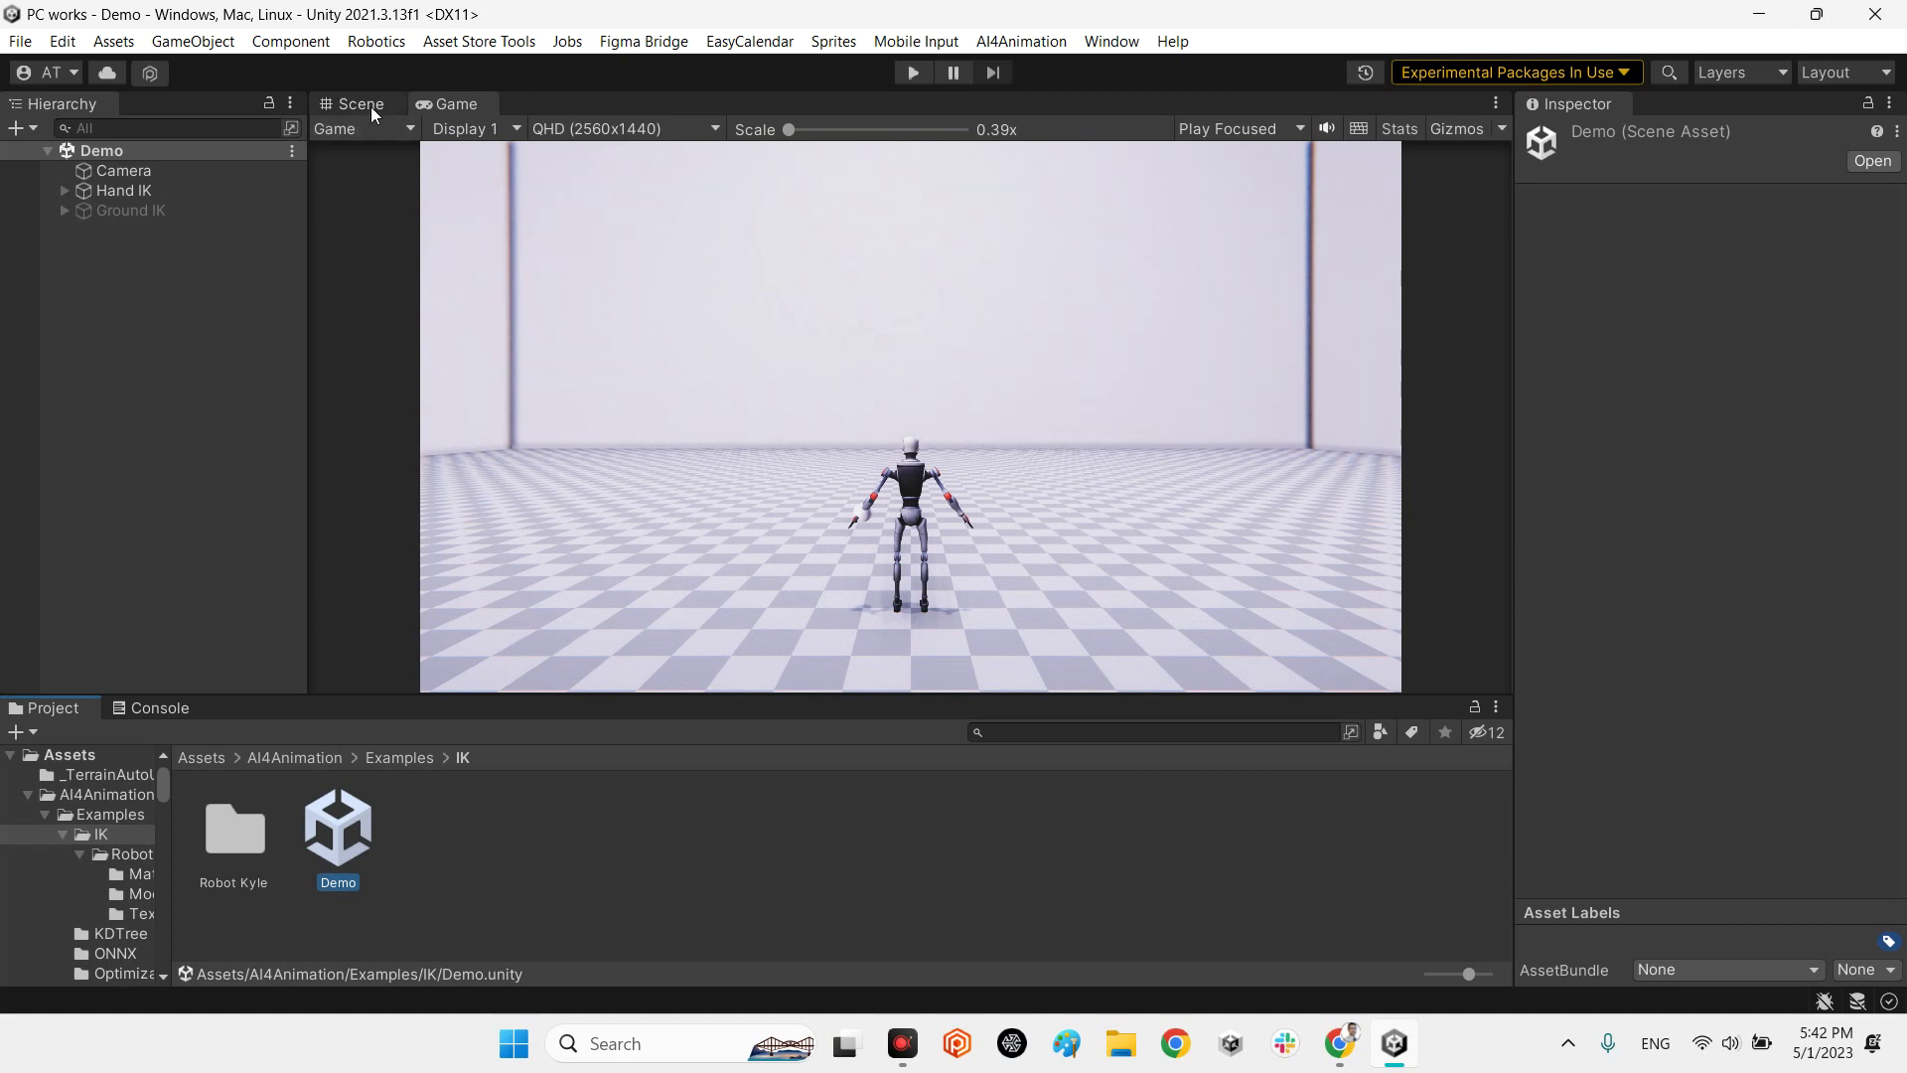
Run the Demo scene and show the running robot in the Scene view
{"action": "left_click", "coordinate": [372, 105]}
{"action": "right_click_drag", "start_coordinate": [862, 457], "coordinate": [894, 477]}
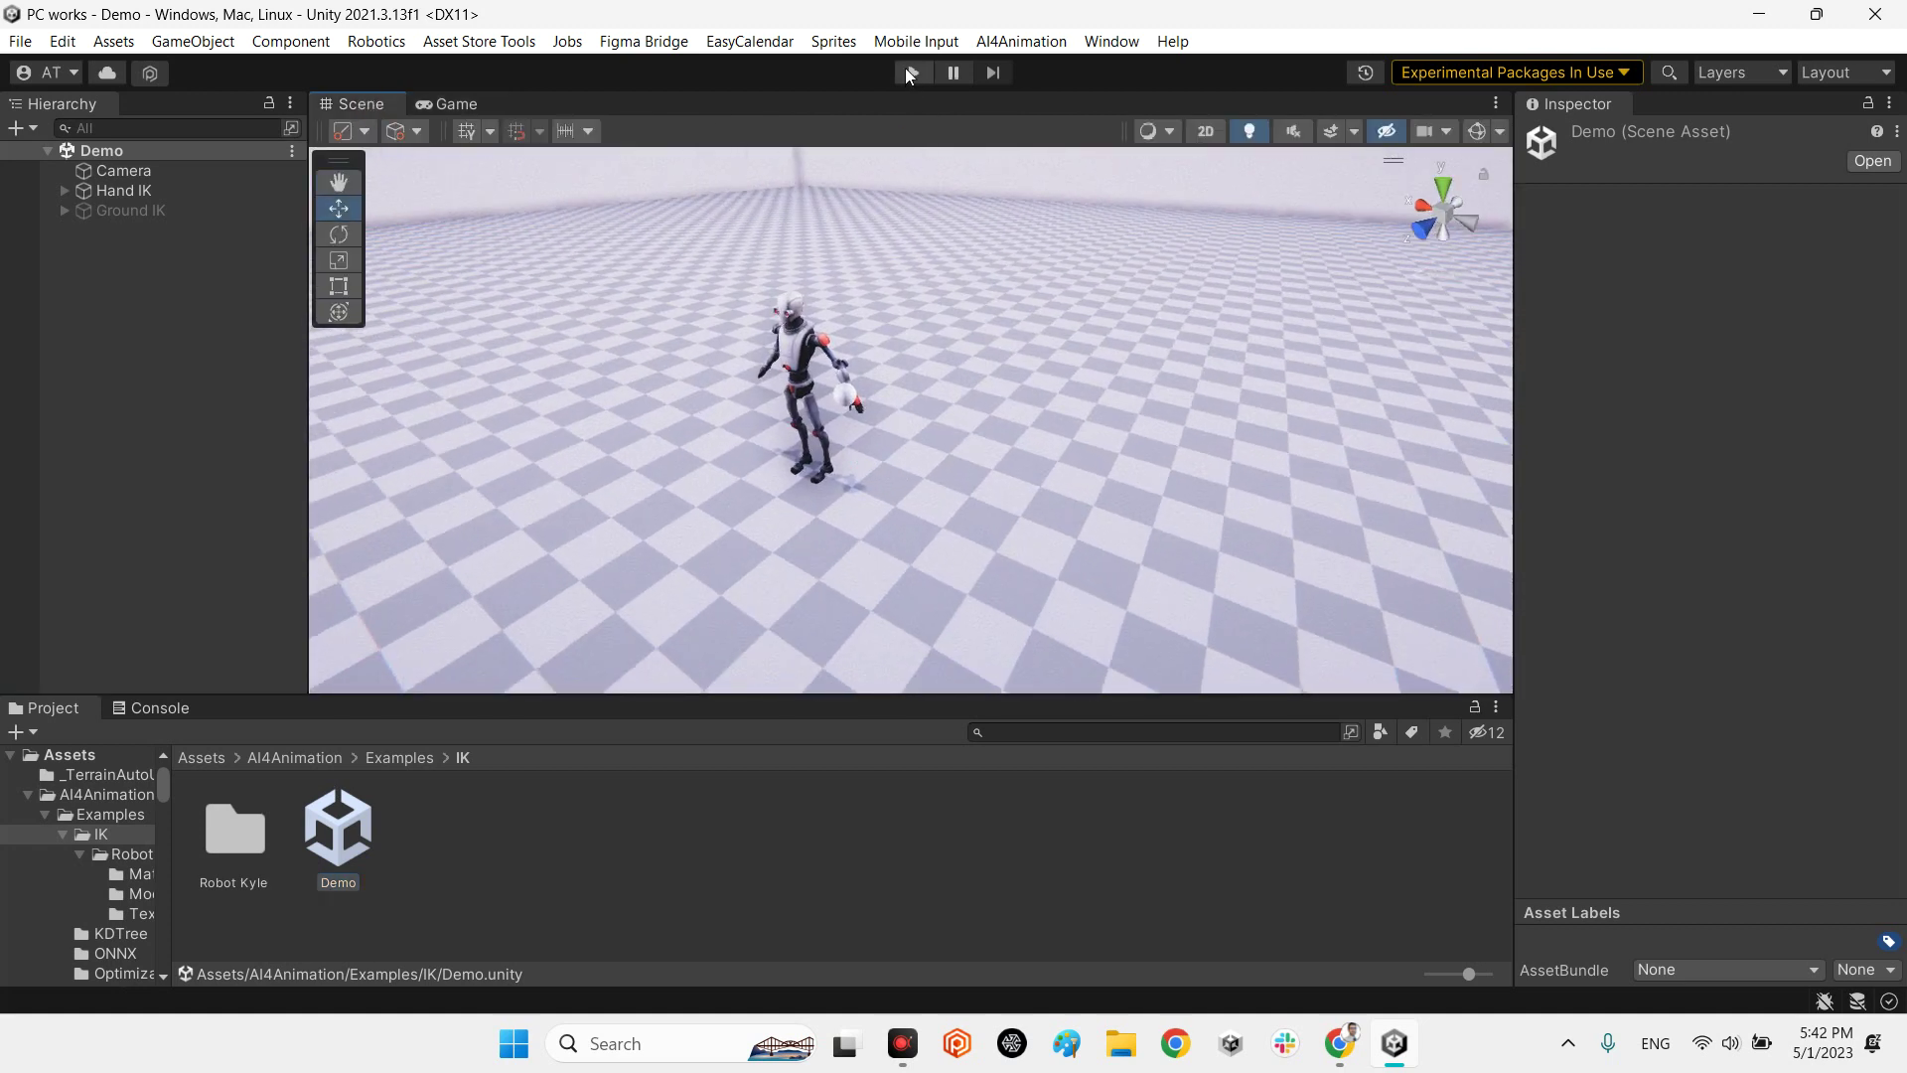
{"action": "left_click", "coordinate": [911, 73]}
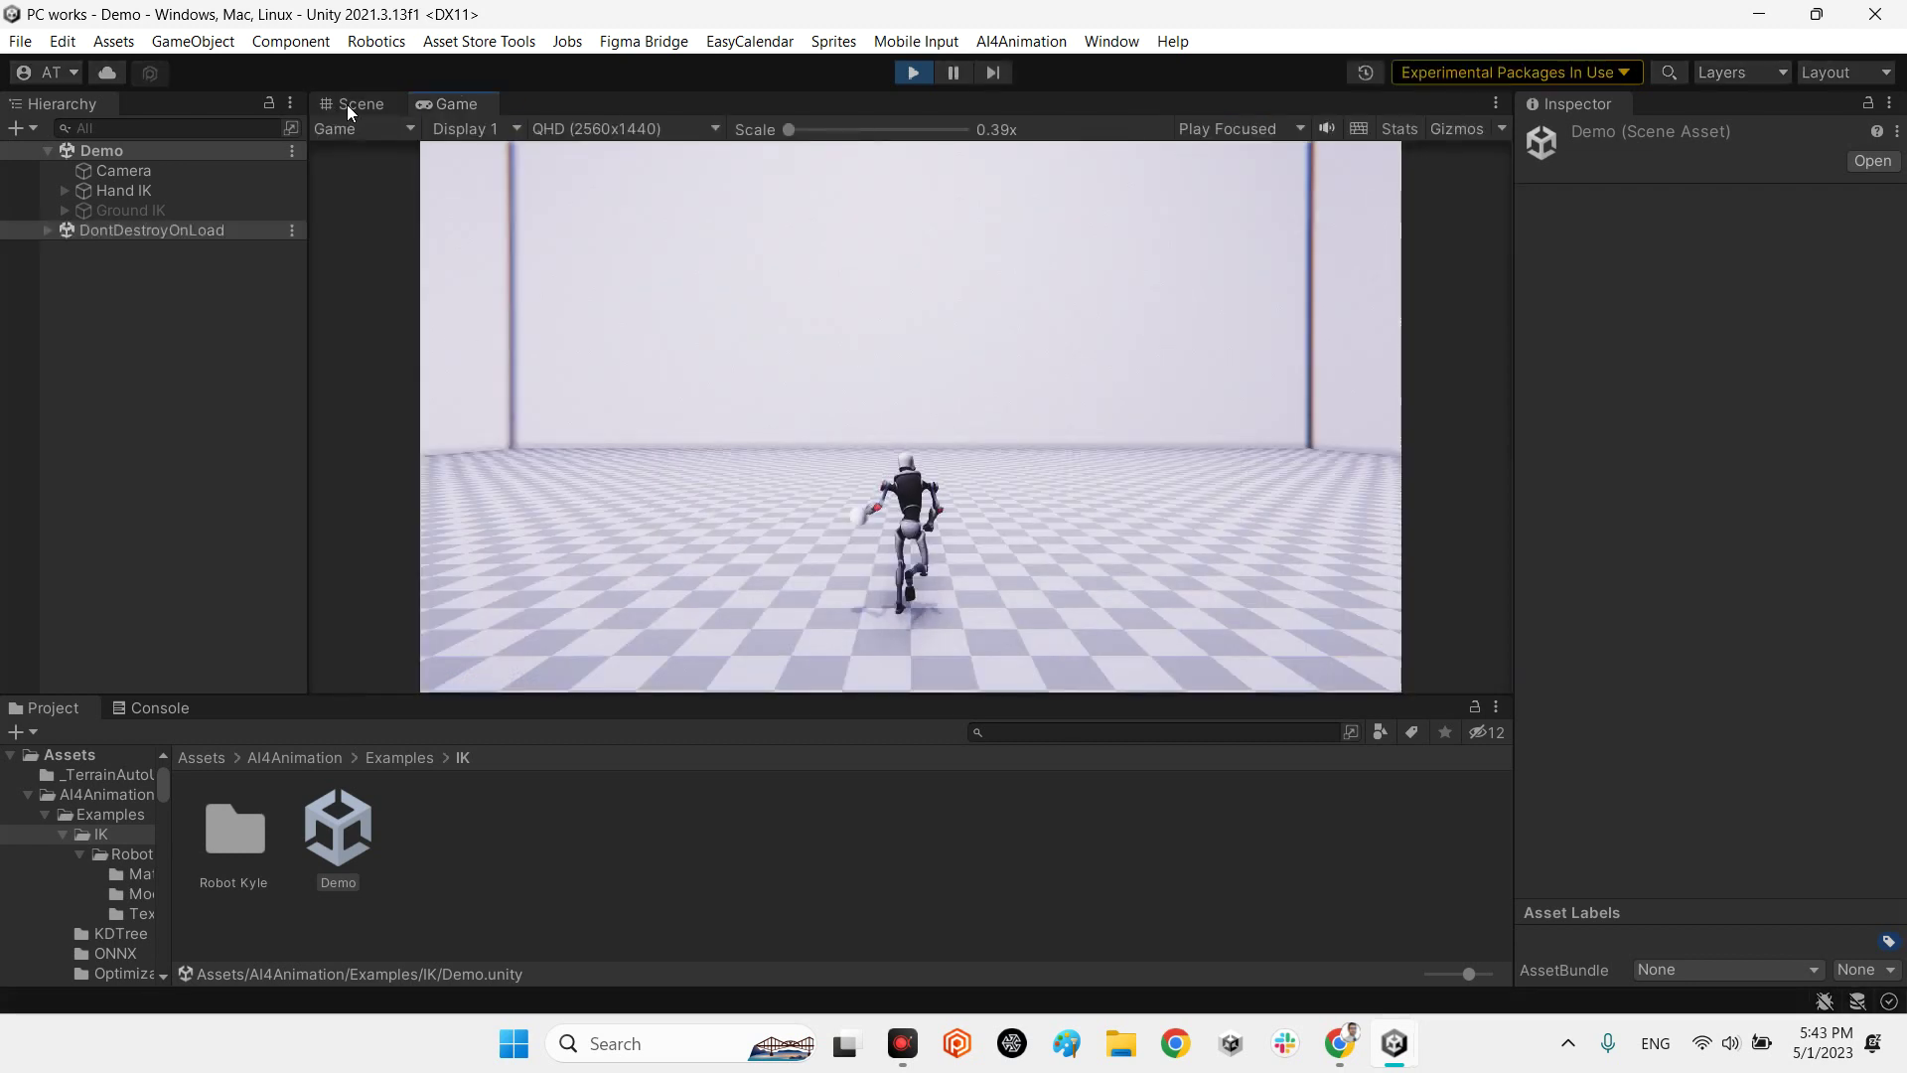
{"action": "left_click", "coordinate": [348, 105]}
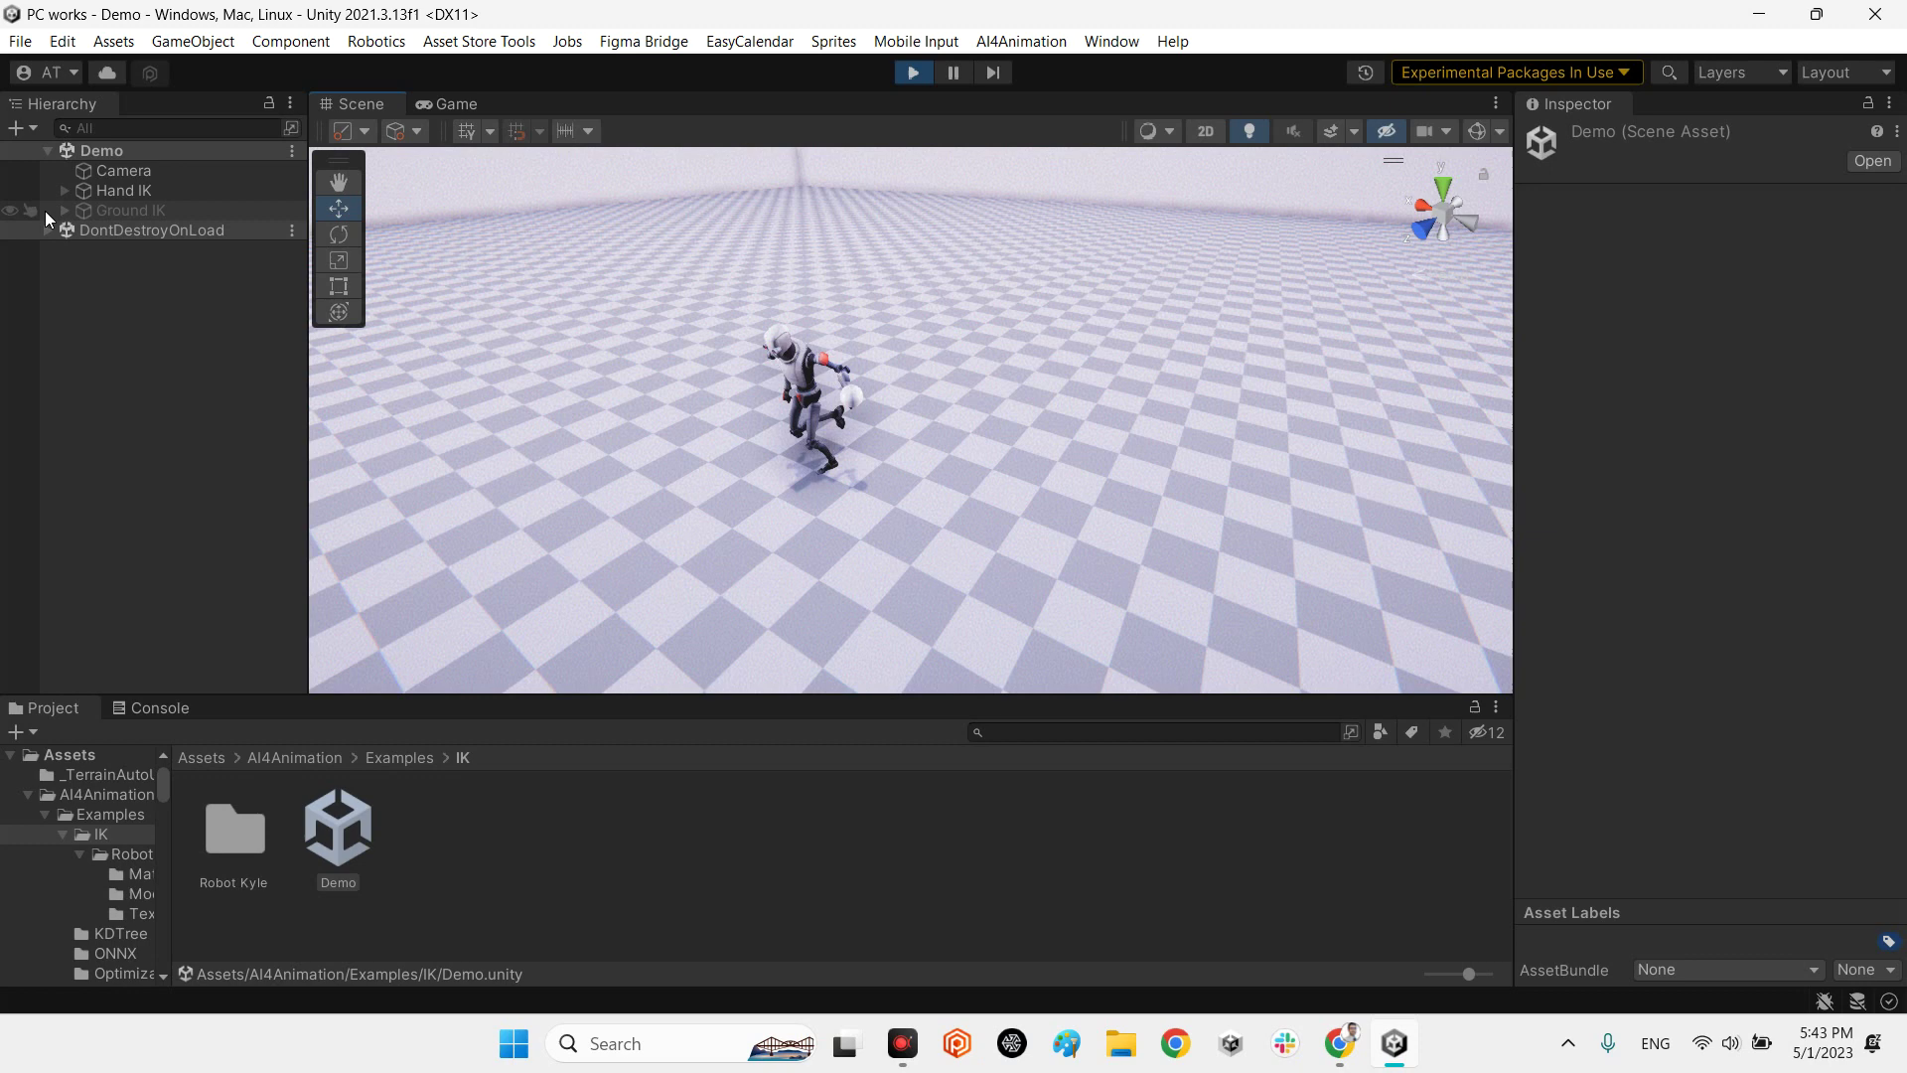
Test the hand IK by moving the Target sphere around the running robot, and stop play mode
{"action": "right_click_drag", "start_coordinate": [861, 395], "coordinate": [931, 451]}
{"action": "left_click", "coordinate": [969, 433]}
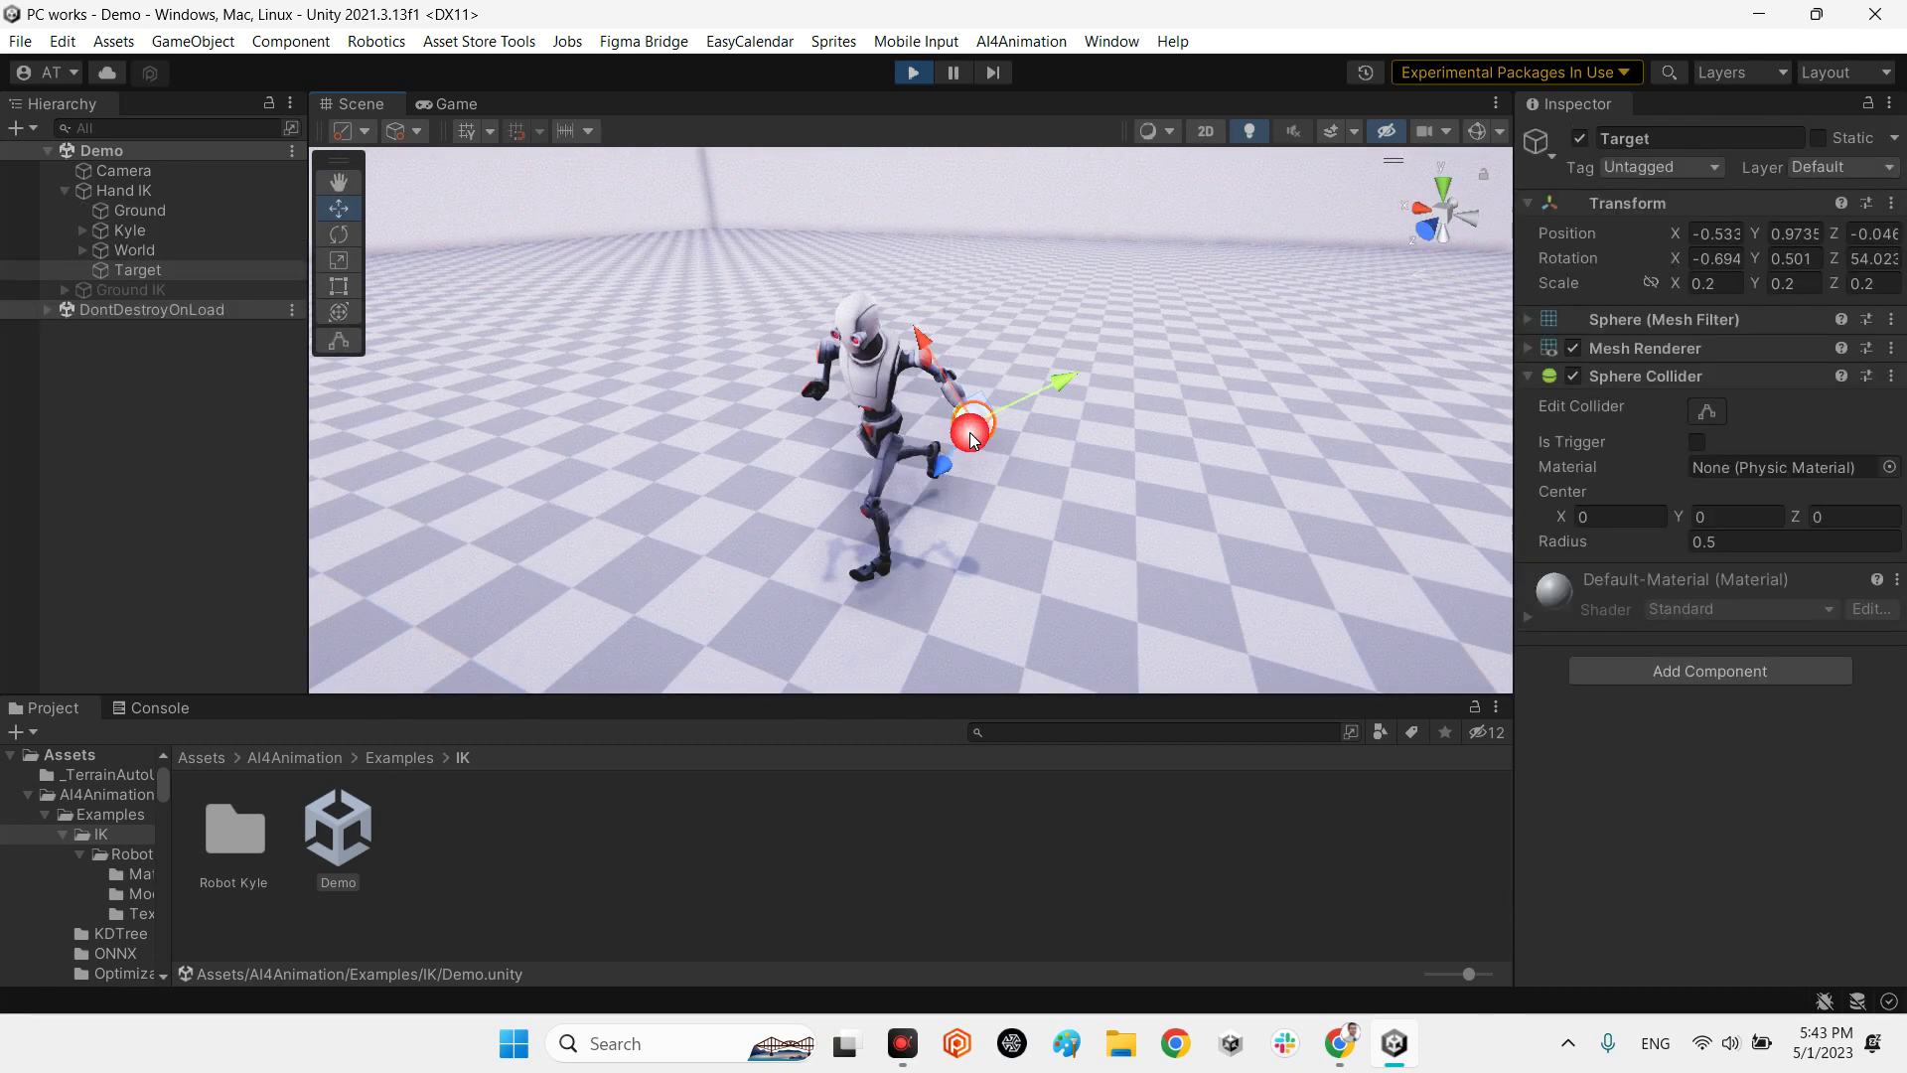
{"action": "left_click_drag", "start_coordinate": [1047, 390], "coordinate": [874, 370]}
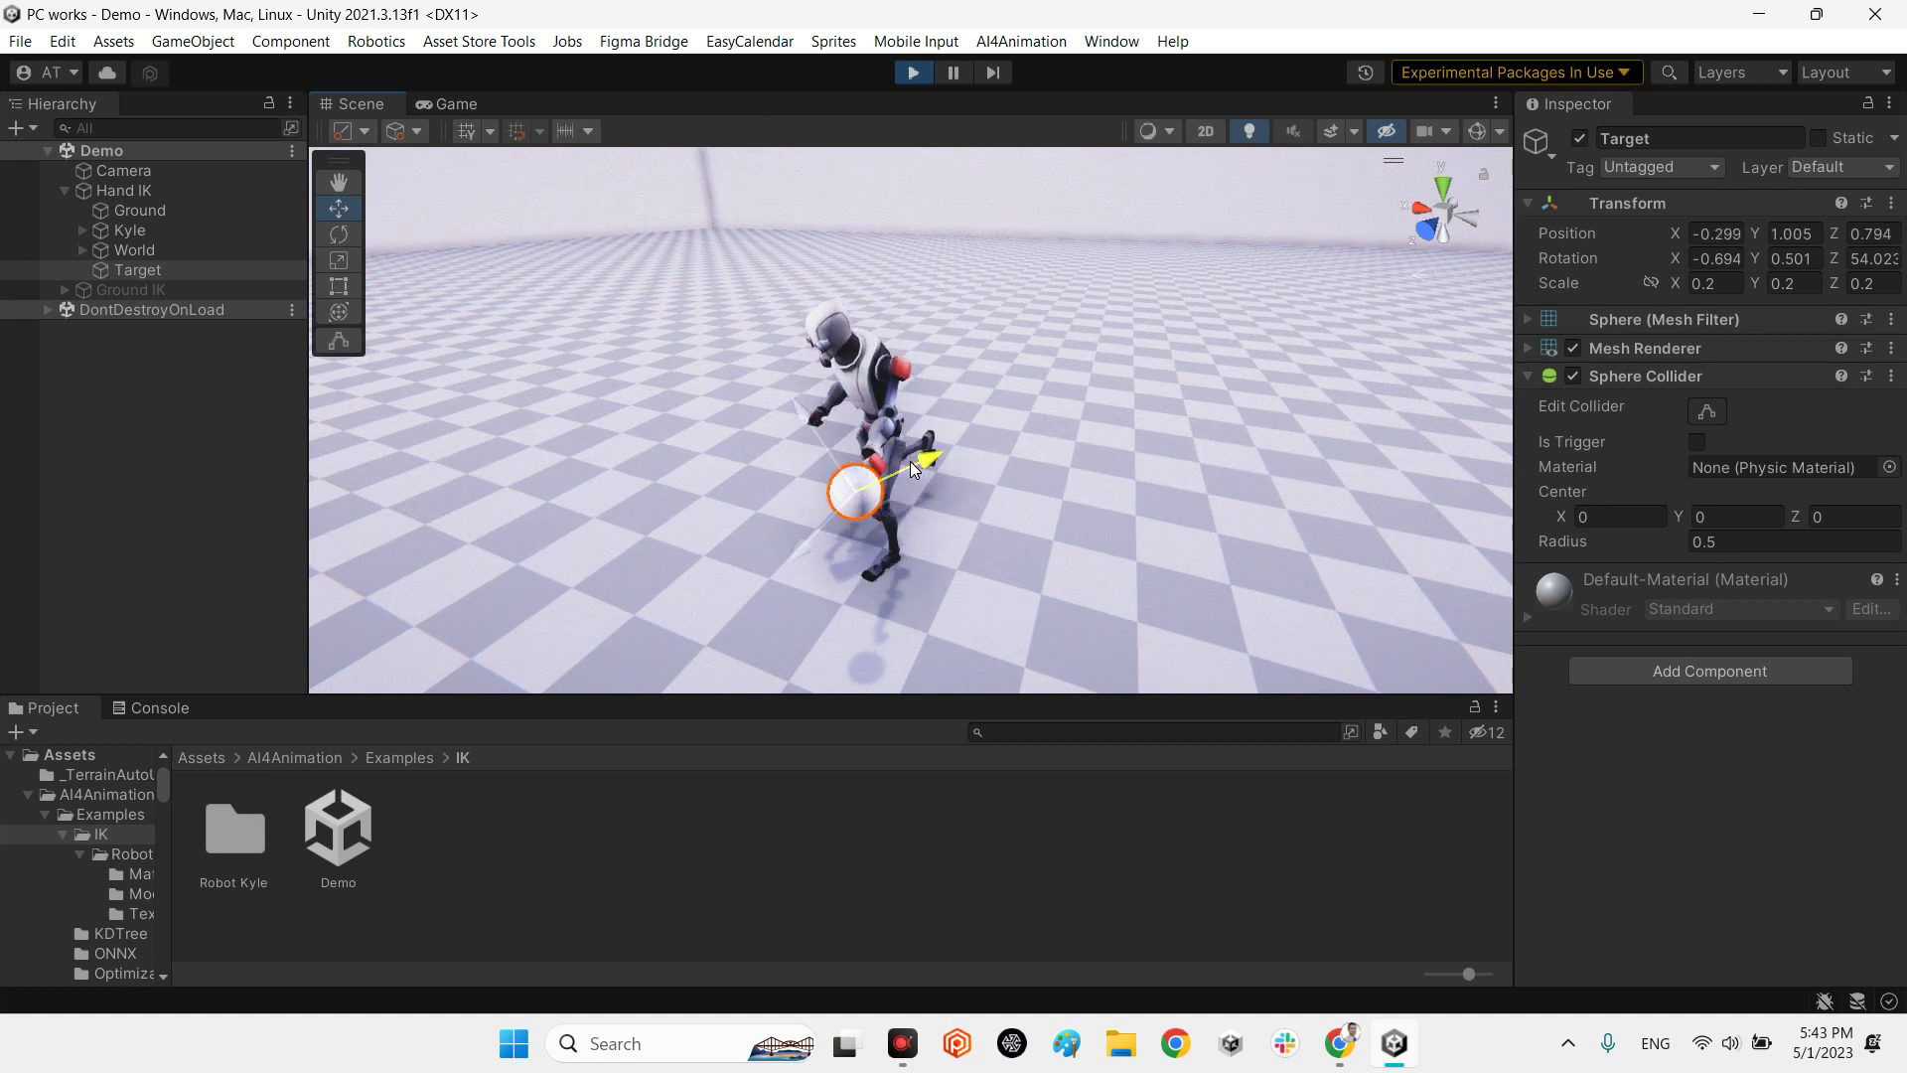
{"action": "left_click_drag", "start_coordinate": [910, 461], "coordinate": [774, 349]}
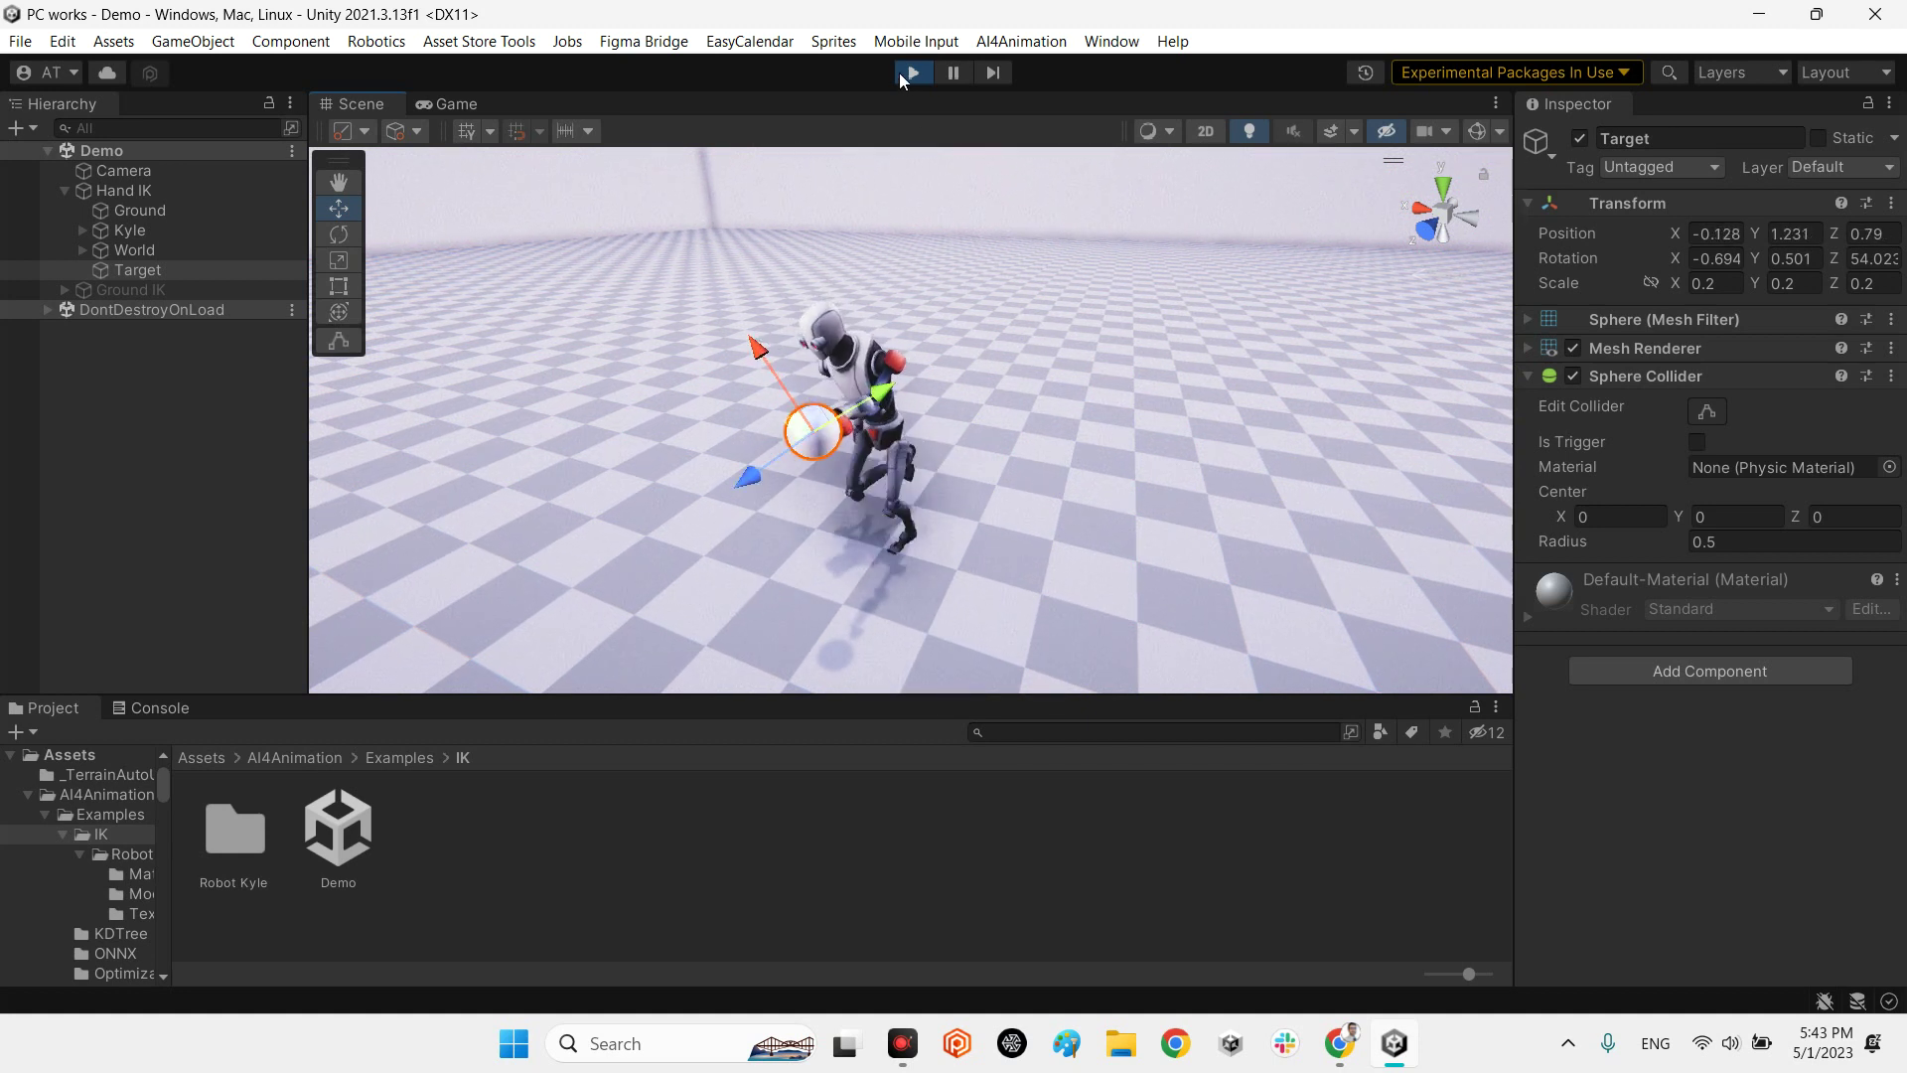
{"action": "left_click", "coordinate": [913, 73]}
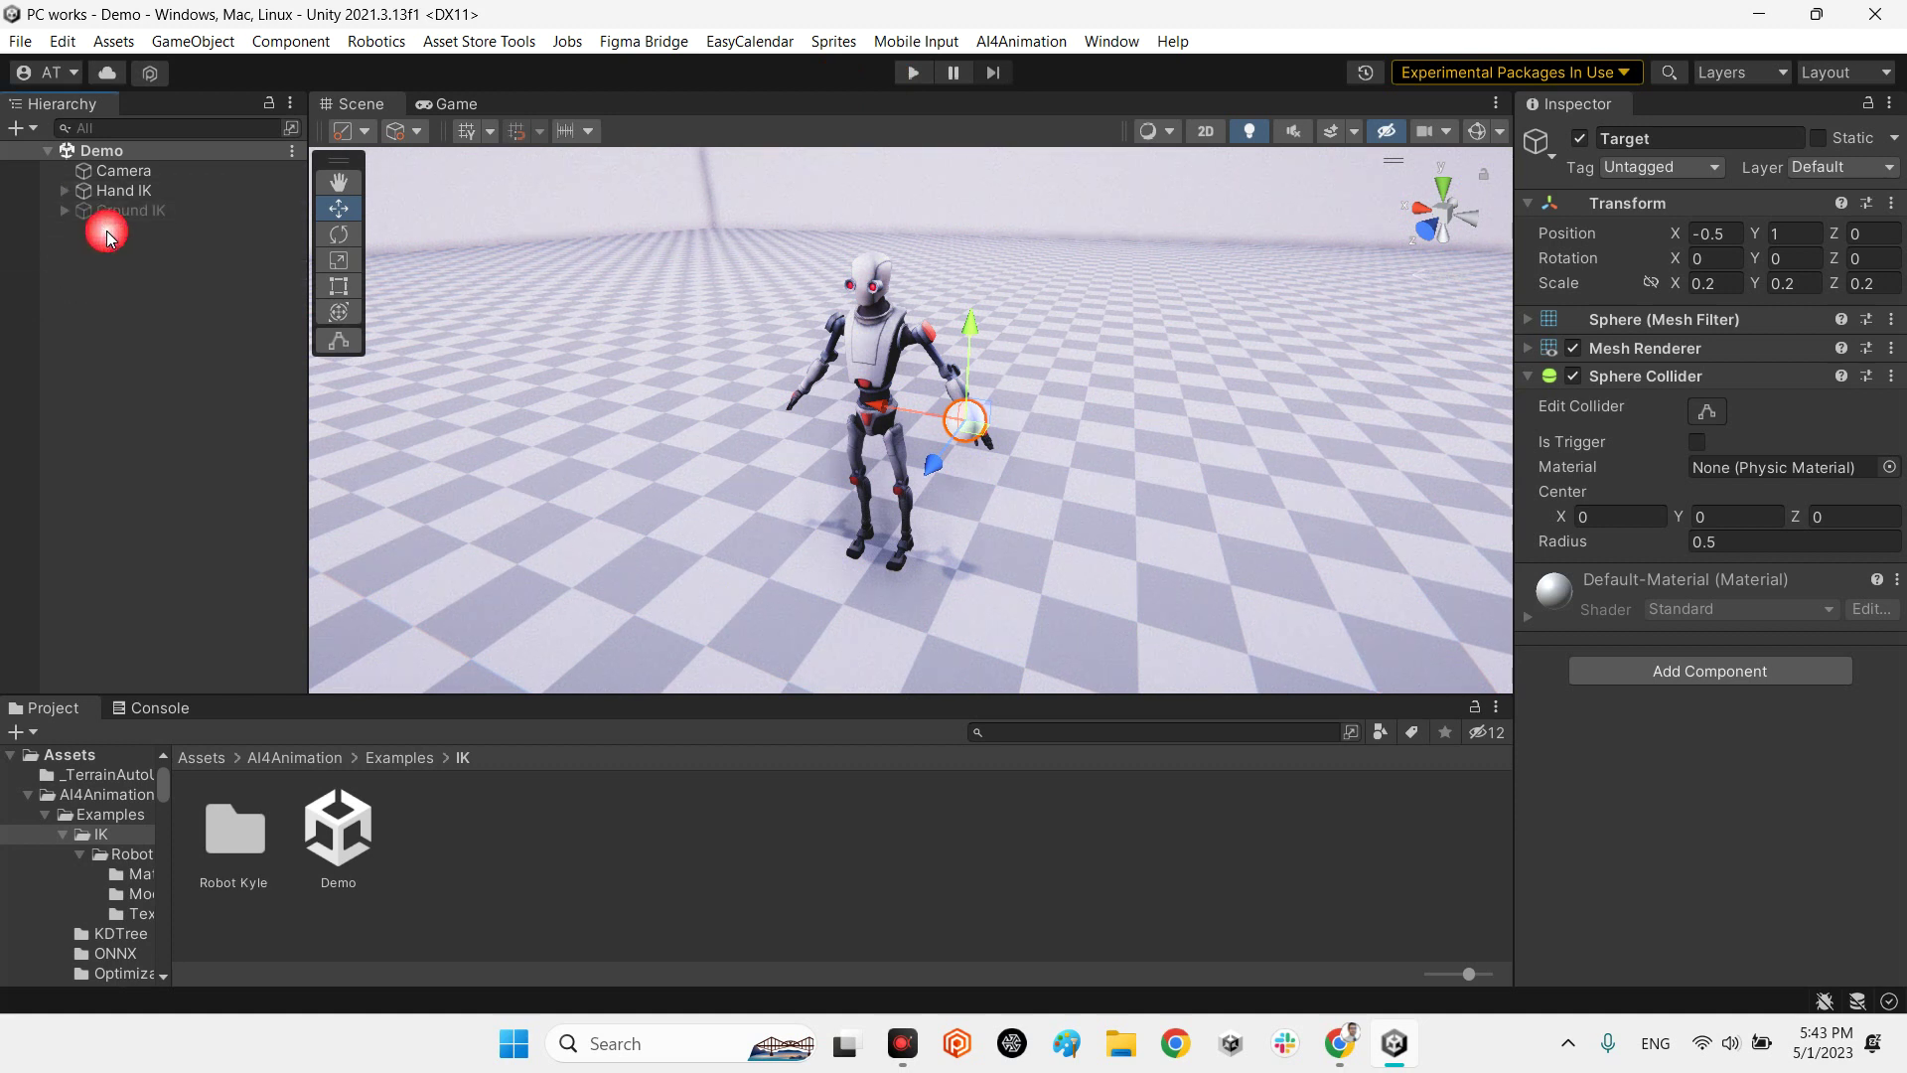
Activate the Ground IK object and deactivate the Hand IK object in the Demo scene
{"action": "left_click", "coordinate": [149, 209]}
{"action": "left_click", "coordinate": [1579, 138]}
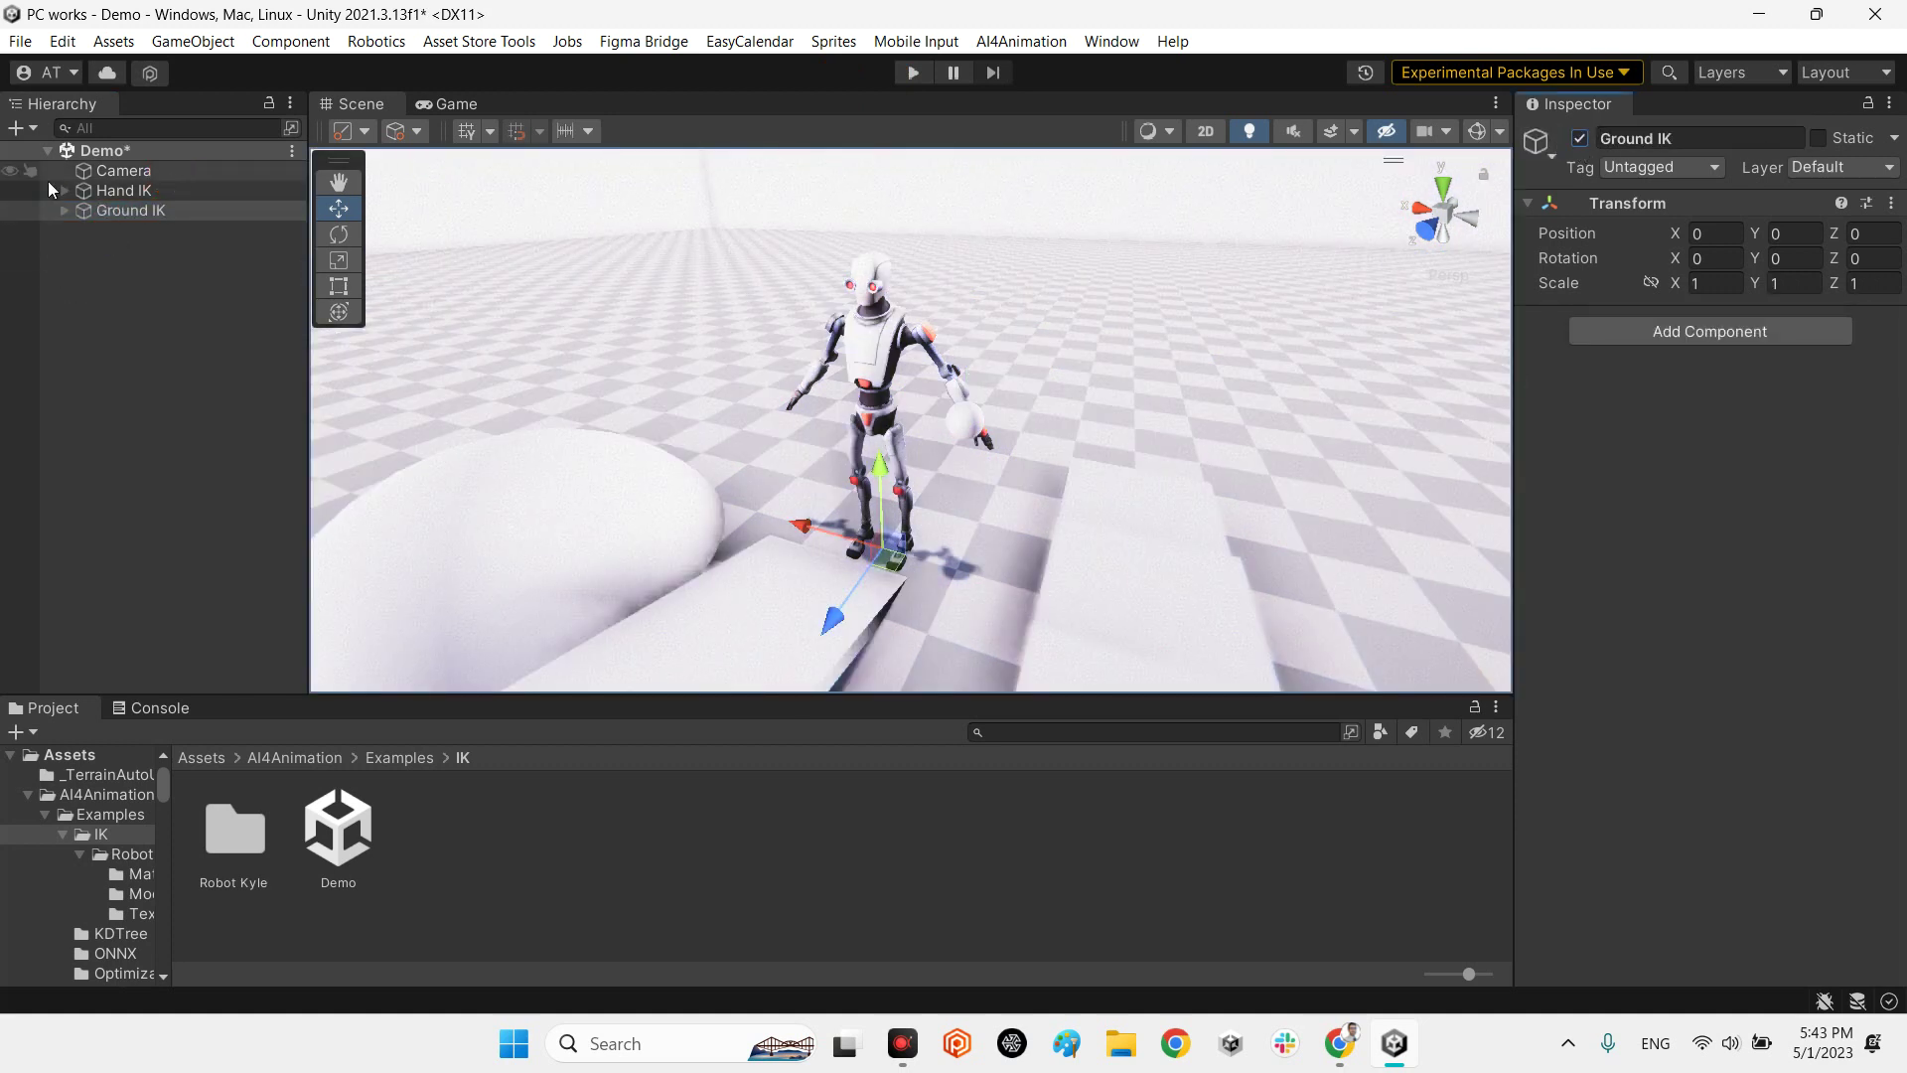
{"action": "left_click", "coordinate": [146, 193]}
{"action": "left_click", "coordinate": [1579, 138]}
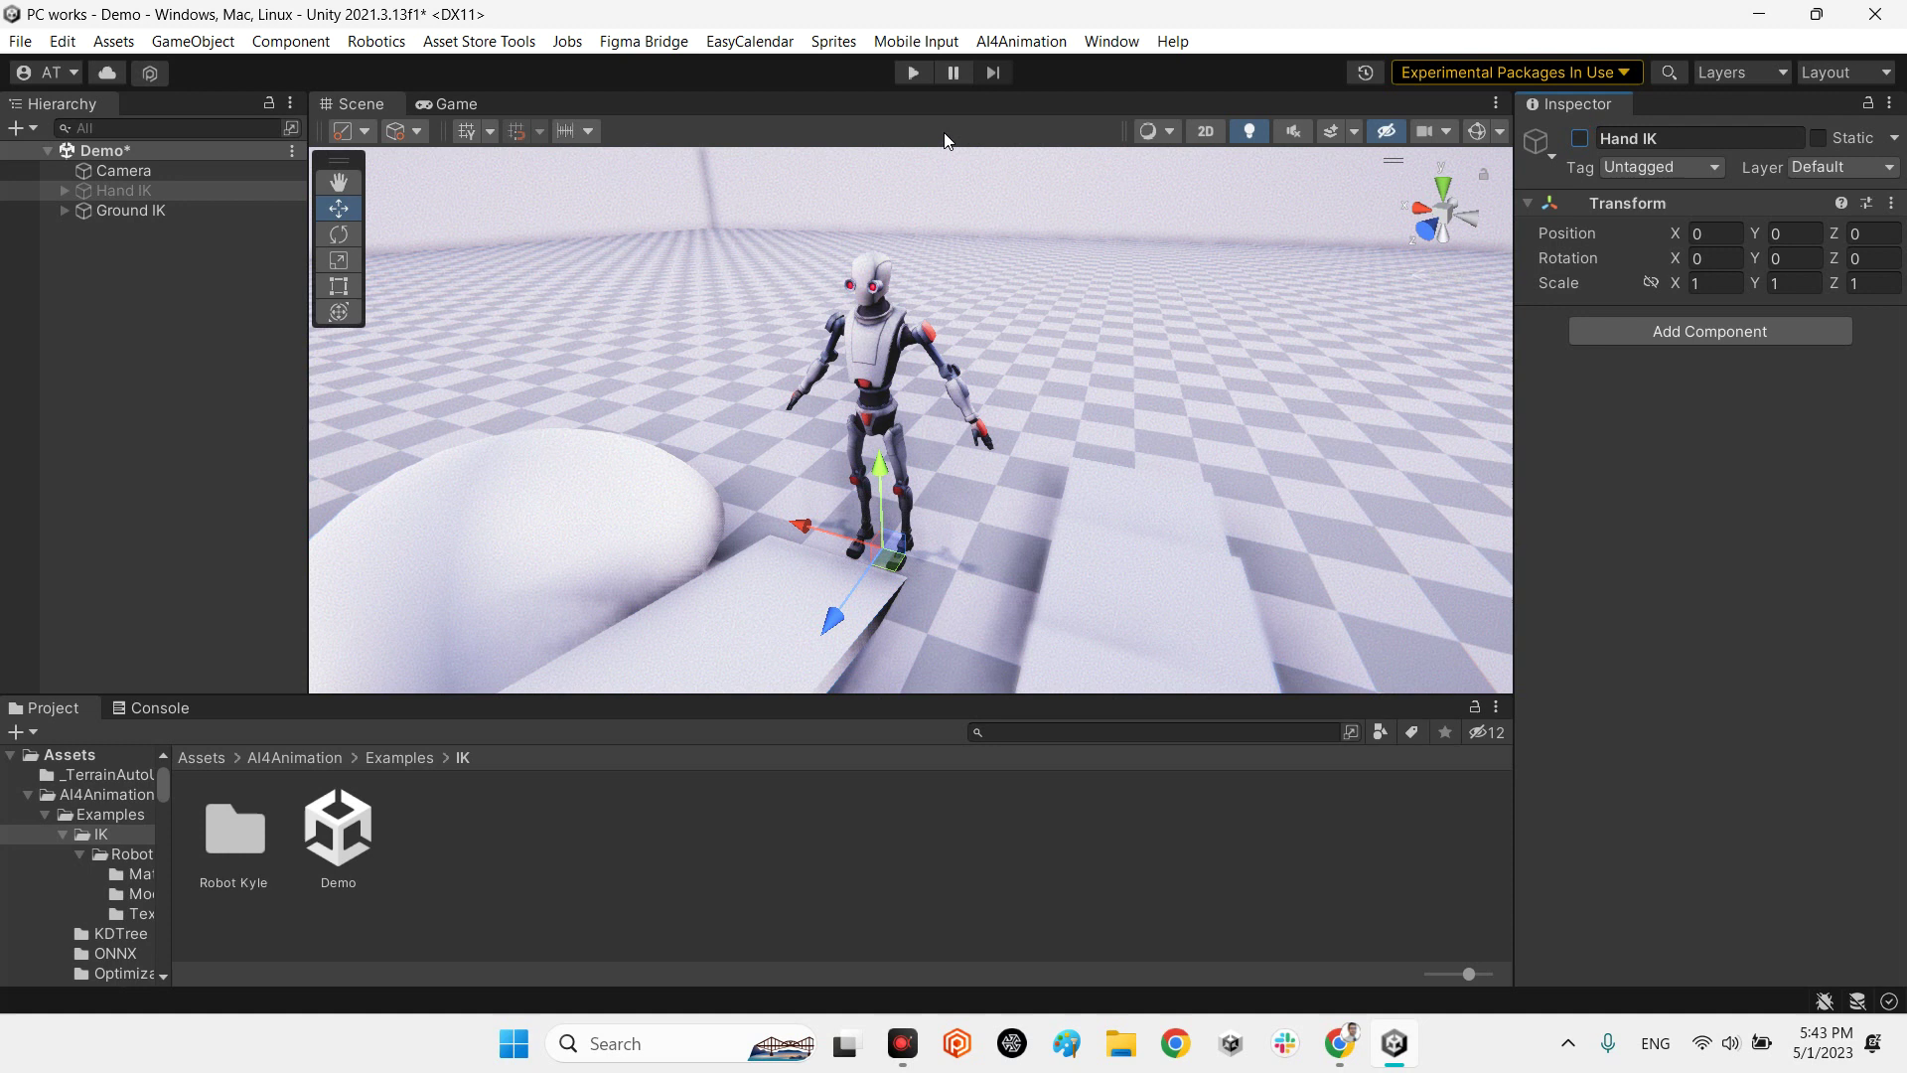
Run the Demo scene with Ground IK active and view the robot beside the ramp in the Scene view
{"action": "left_click", "coordinate": [900, 75]}
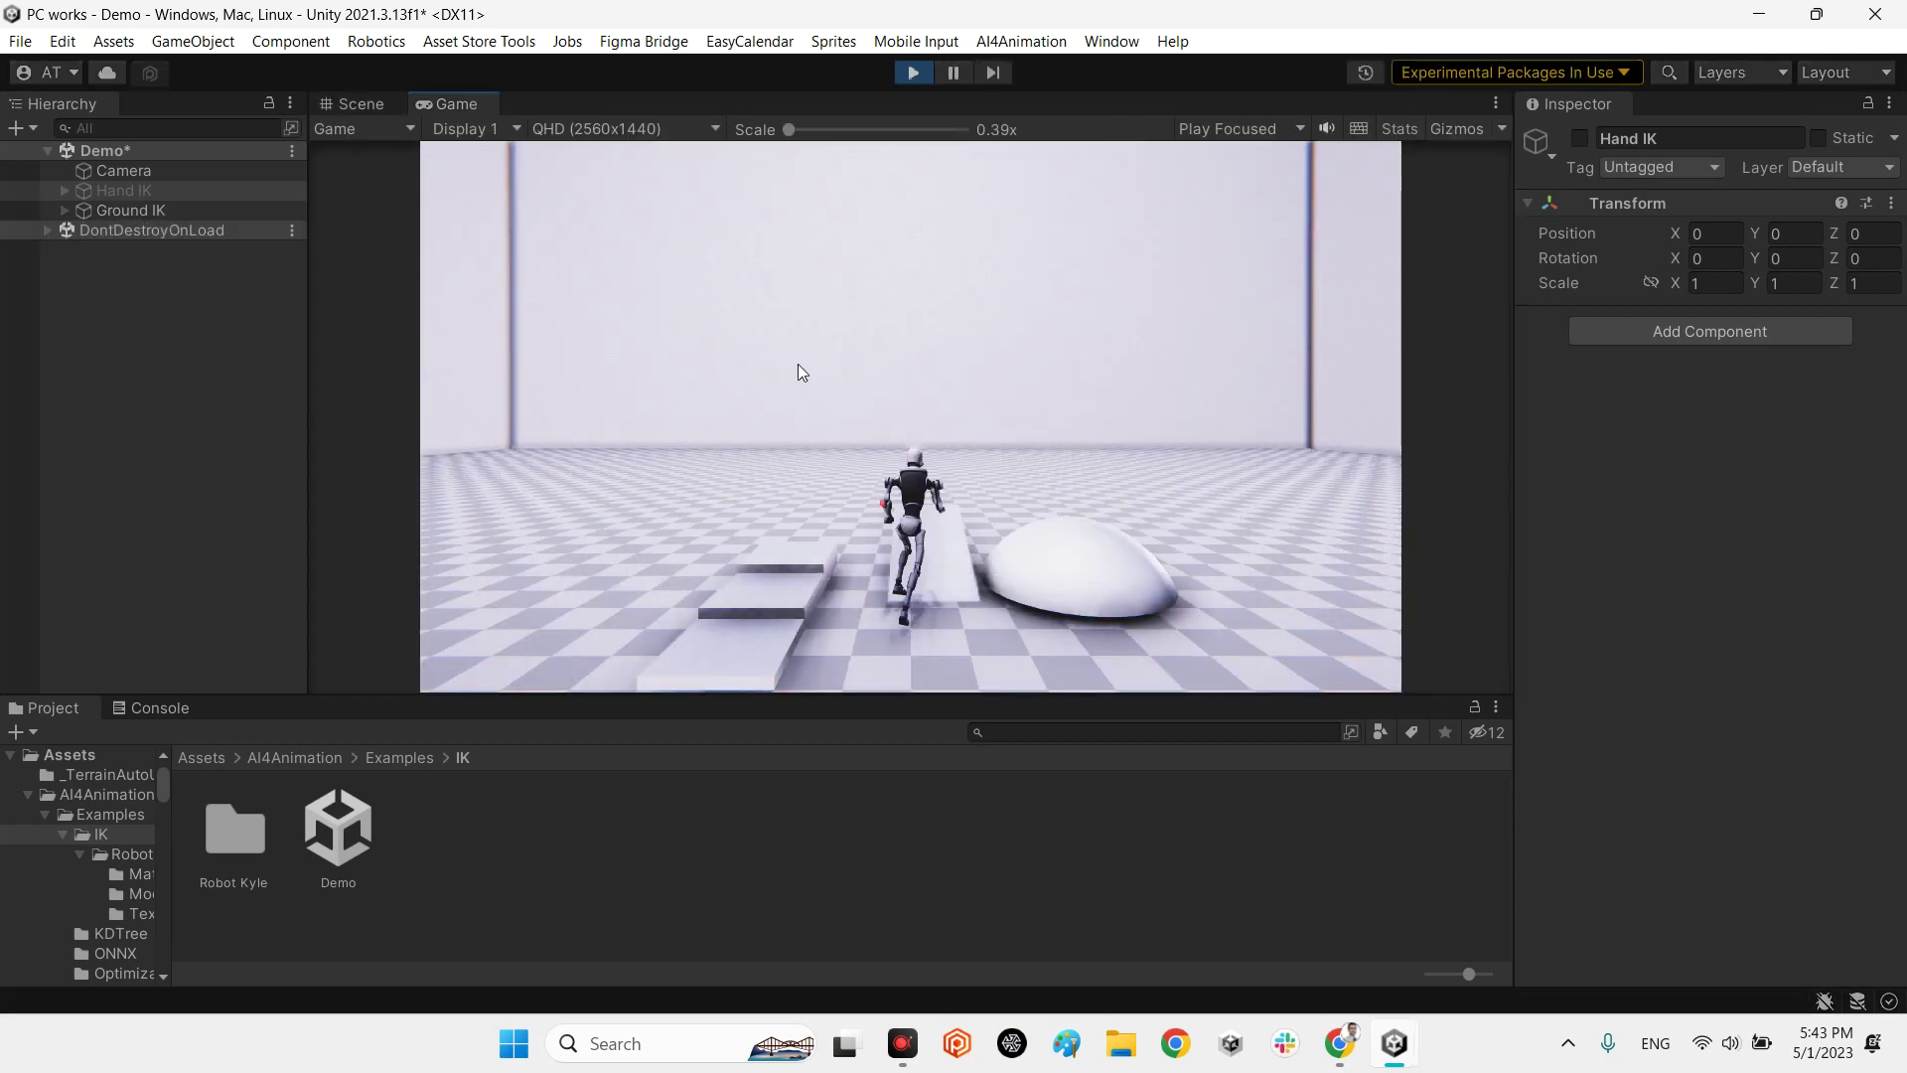
{"action": "left_click", "coordinate": [361, 104]}
{"action": "left_click_drag", "start_coordinate": [755, 397], "coordinate": [706, 281], "text": "alt"}
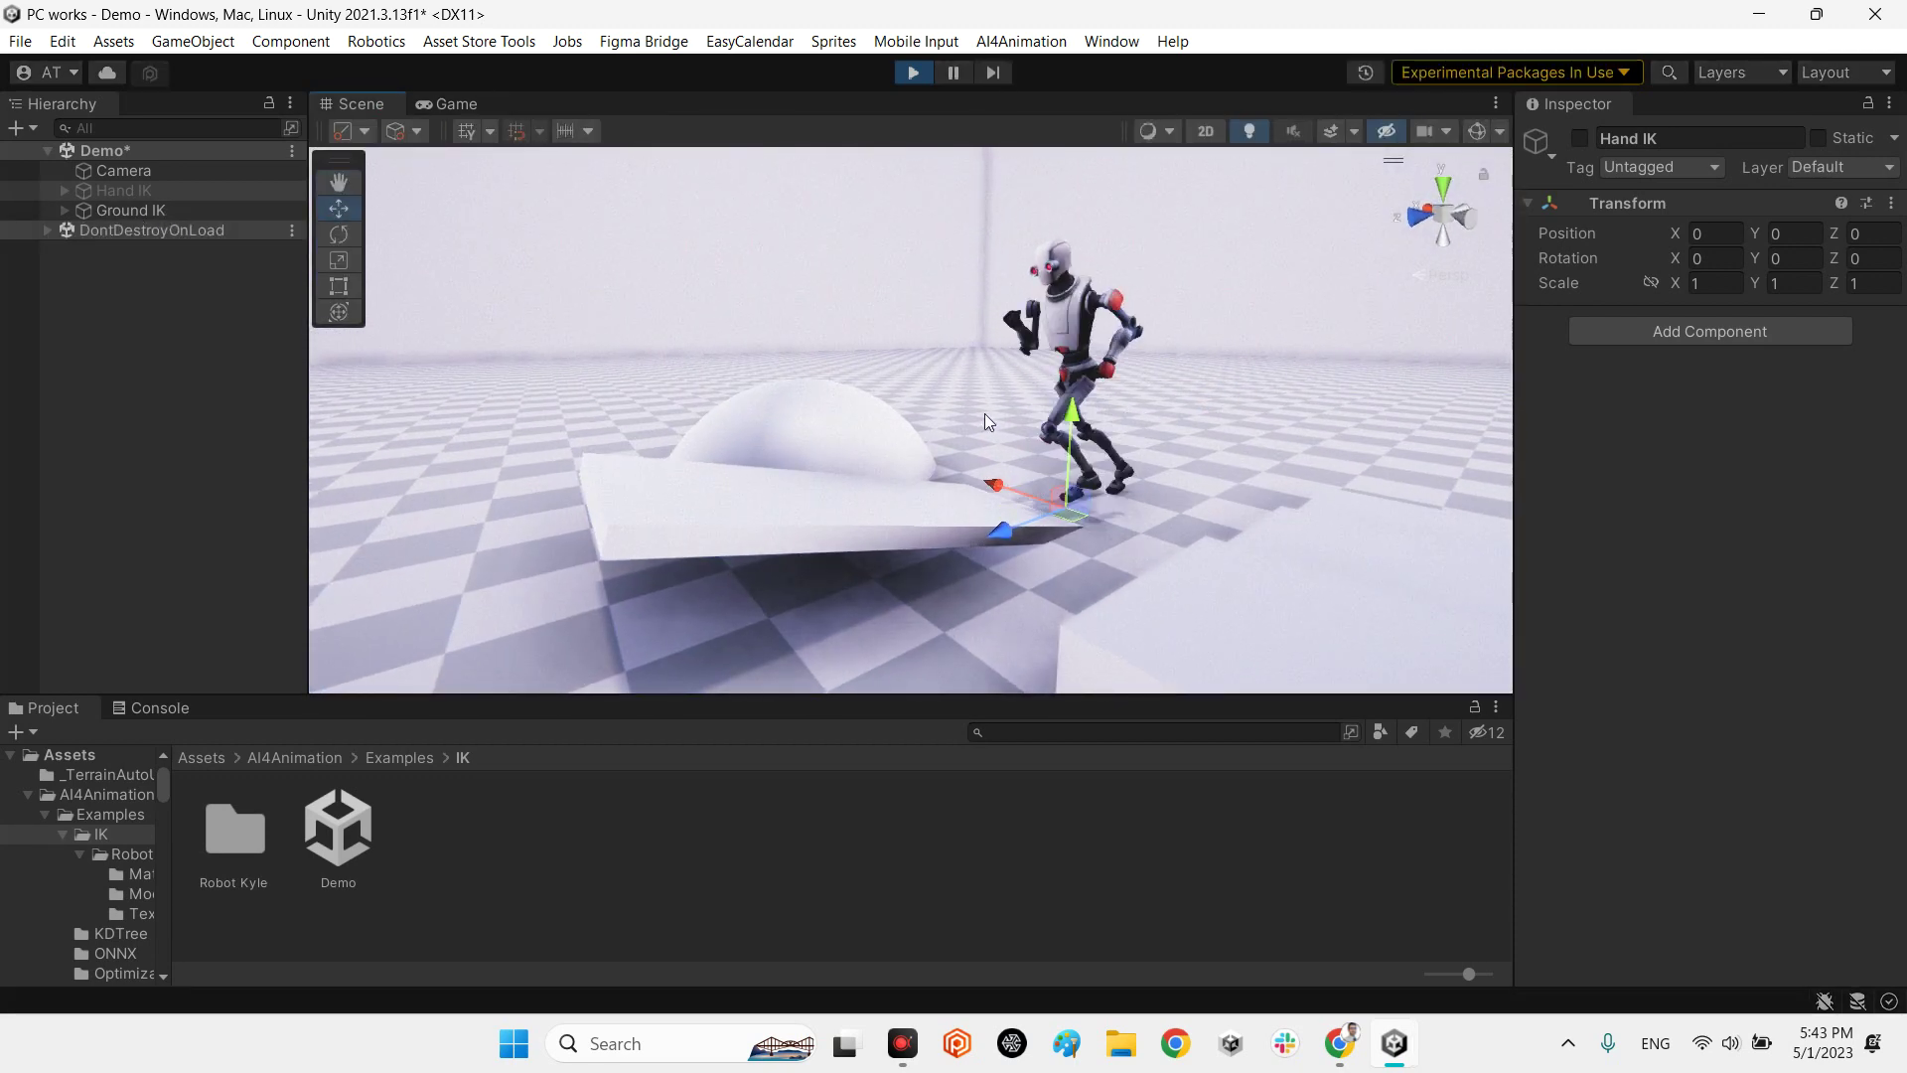
Test the ground IK by moving Ground IK's Kyle over the ramp, steps and dome, and stop play mode
{"action": "left_click", "coordinate": [65, 210]}
{"action": "left_click", "coordinate": [127, 249]}
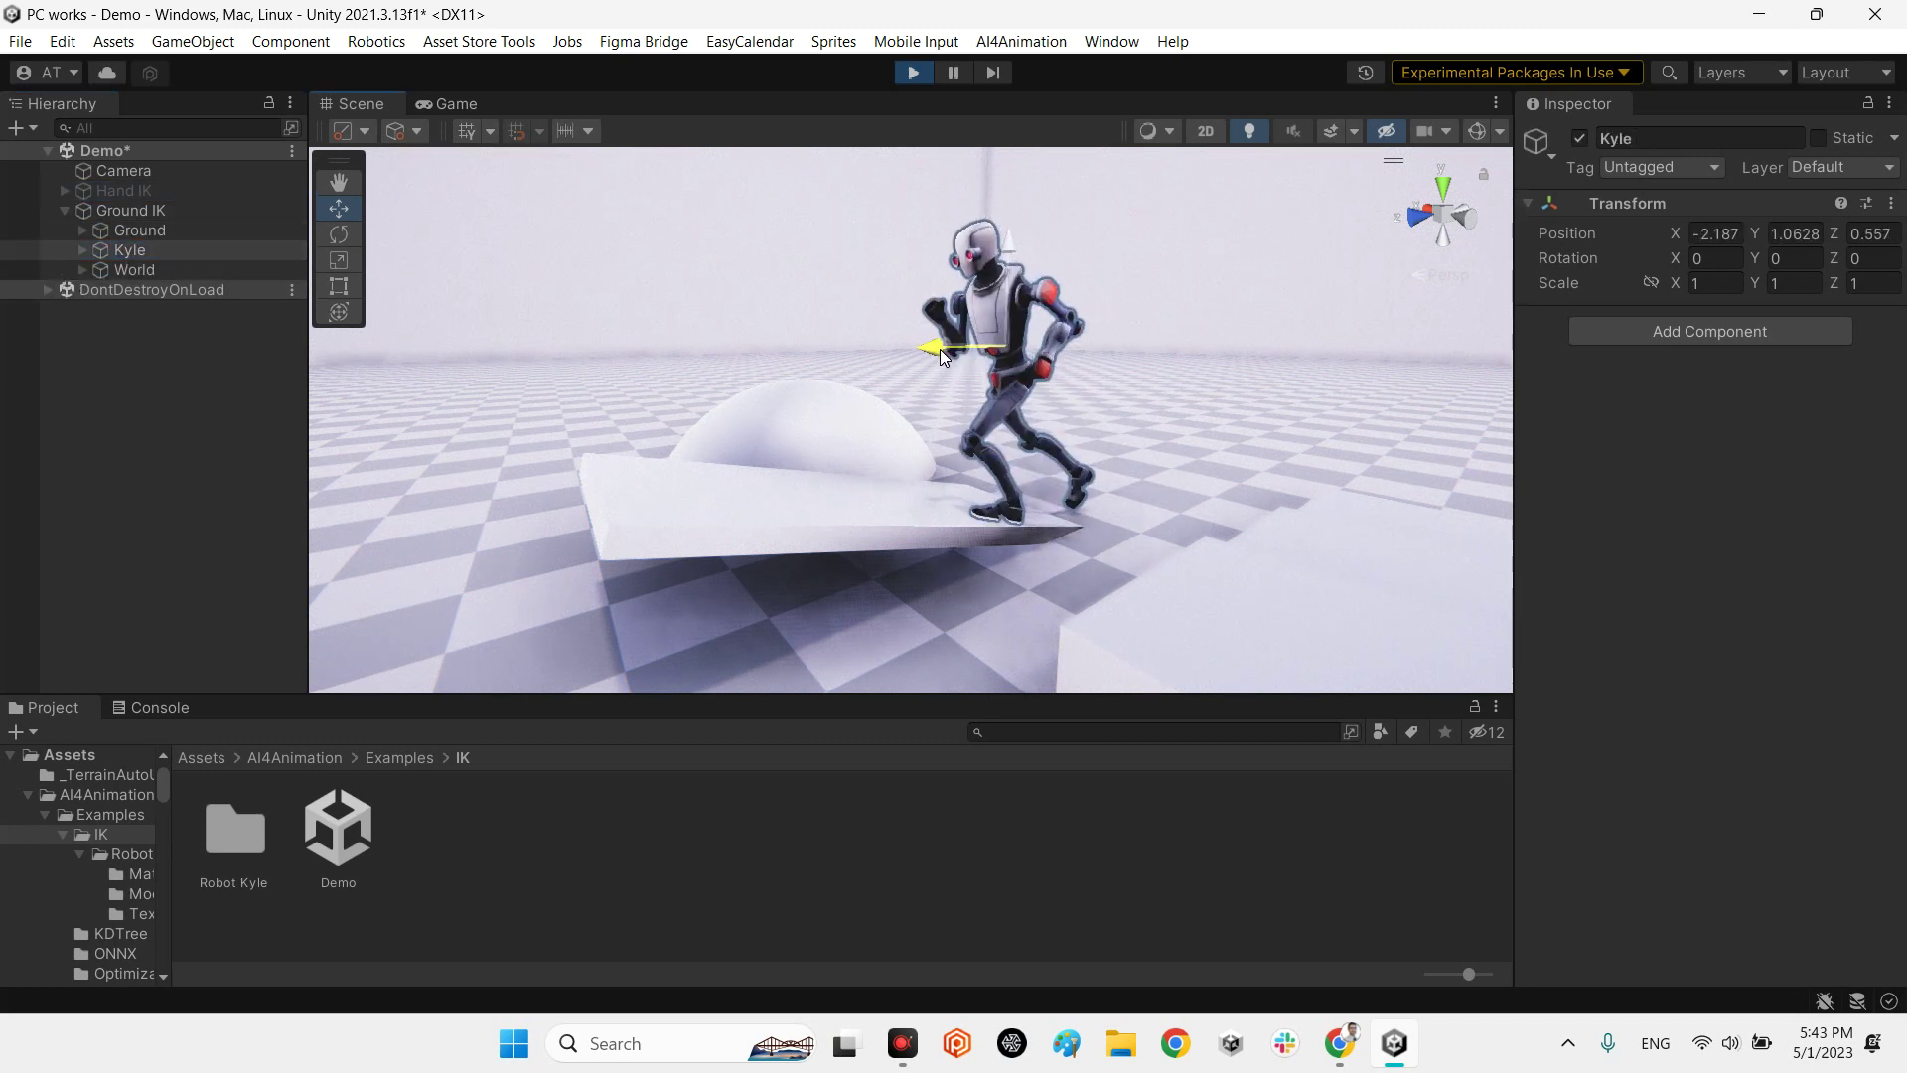
{"action": "left_click", "coordinate": [872, 359]}
{"action": "left_click_drag", "start_coordinate": [872, 360], "coordinate": [1060, 385]}
{"action": "mouse_move", "coordinate": [1060, 384]}
{"action": "right_mouse_down"}
{"action": "mouse_move", "coordinate": [1255, 493]}
{"action": "mouse_move", "coordinate": [1229, 527]}
{"action": "mouse_move", "coordinate": [936, 462]}
{"action": "mouse_move", "coordinate": [1053, 382]}
{"action": "right_mouse_up"}
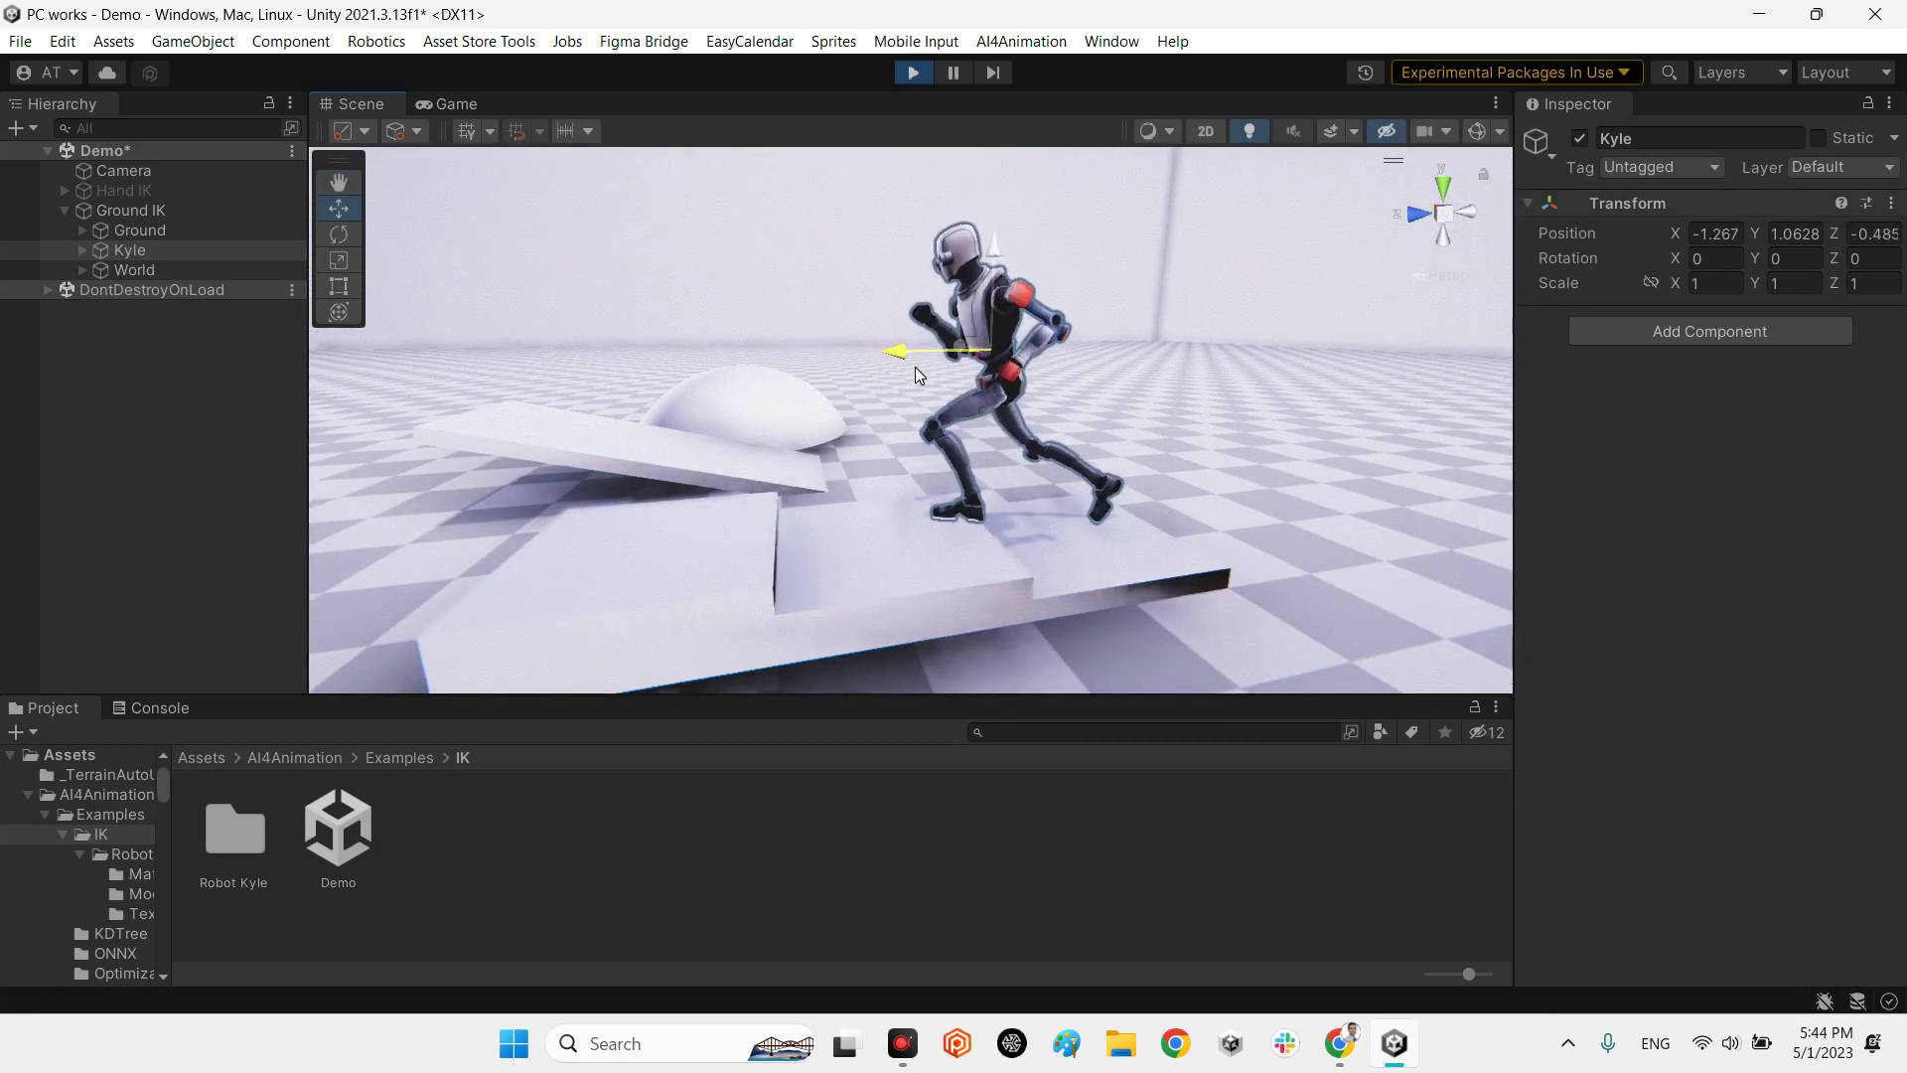
{"action": "left_click_drag", "start_coordinate": [1056, 374], "coordinate": [1122, 429]}
{"action": "right_click_drag", "start_coordinate": [1123, 429], "coordinate": [1087, 458]}
{"action": "left_click_drag", "start_coordinate": [1093, 425], "coordinate": [919, 355]}
{"action": "right_click_drag", "start_coordinate": [919, 356], "coordinate": [854, 362]}
{"action": "left_click_drag", "start_coordinate": [1059, 389], "coordinate": [978, 430]}
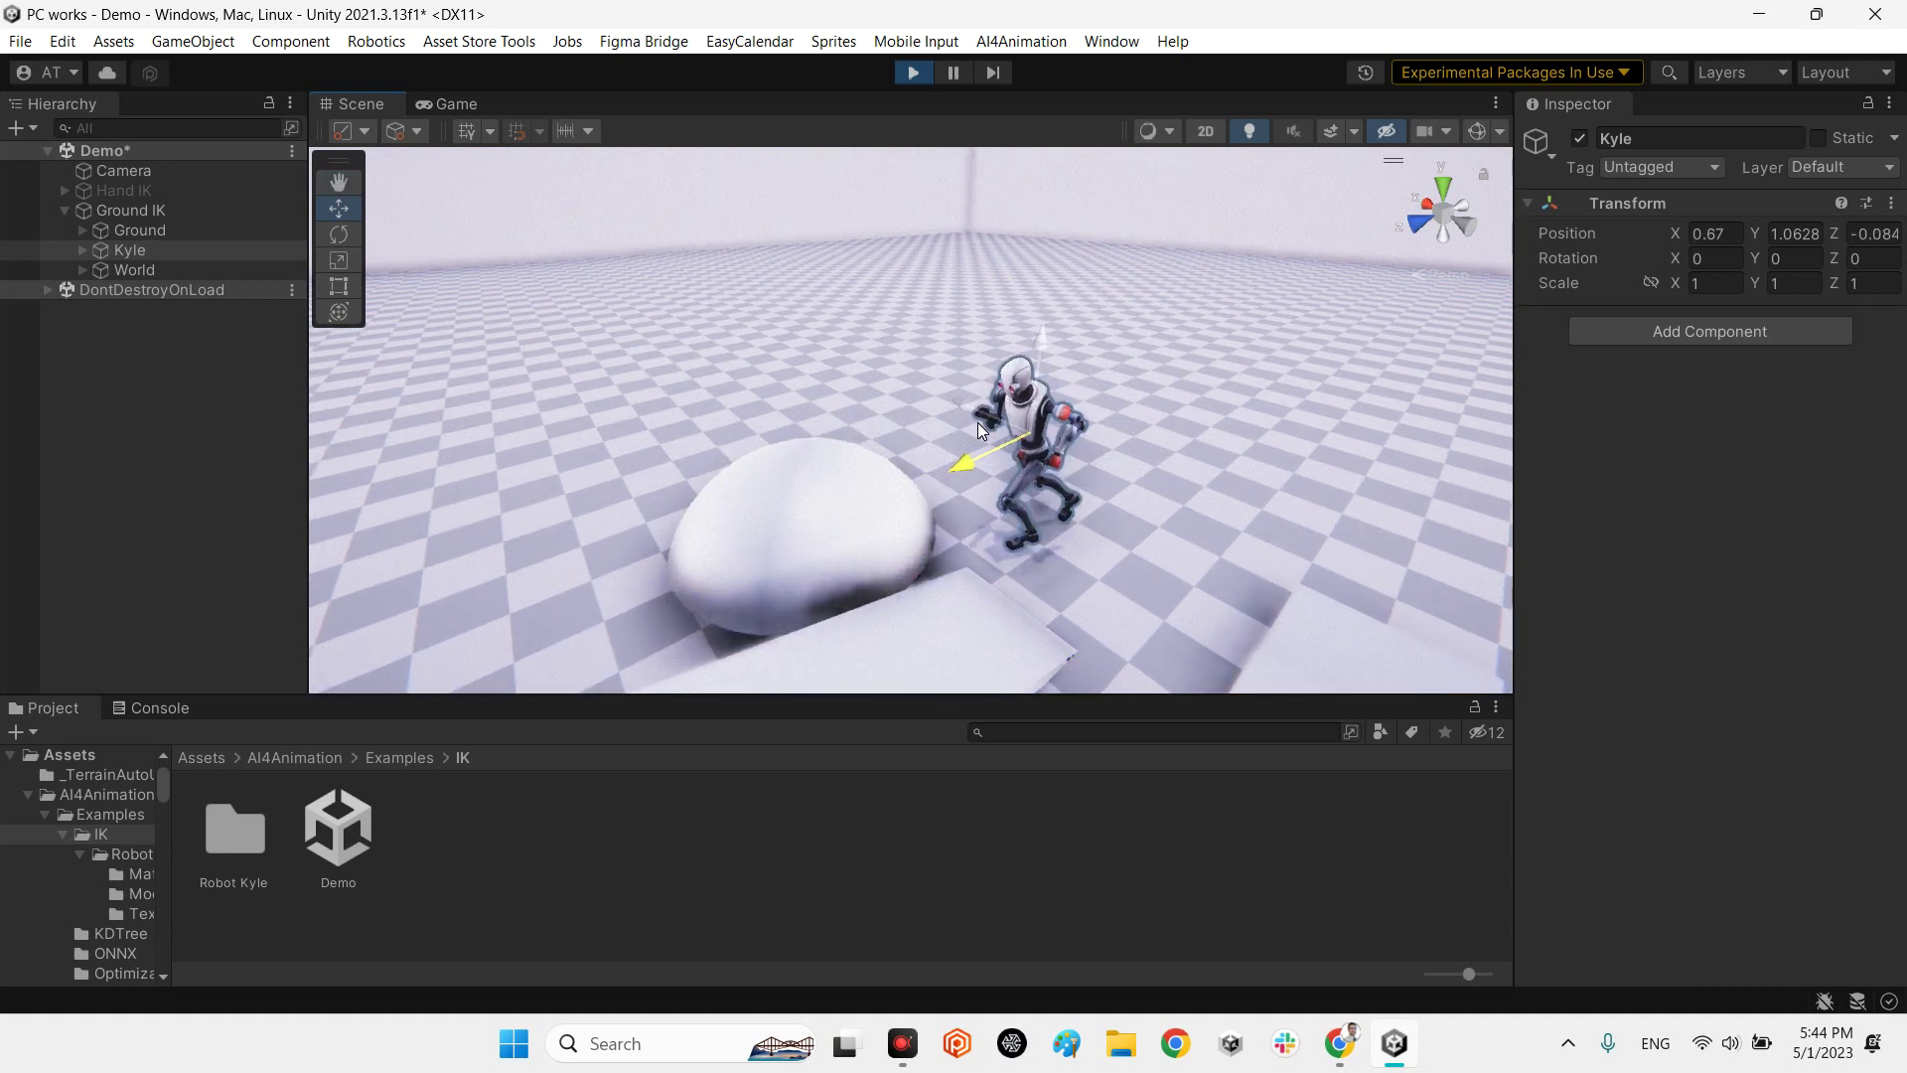
{"action": "left_click", "coordinate": [913, 71]}
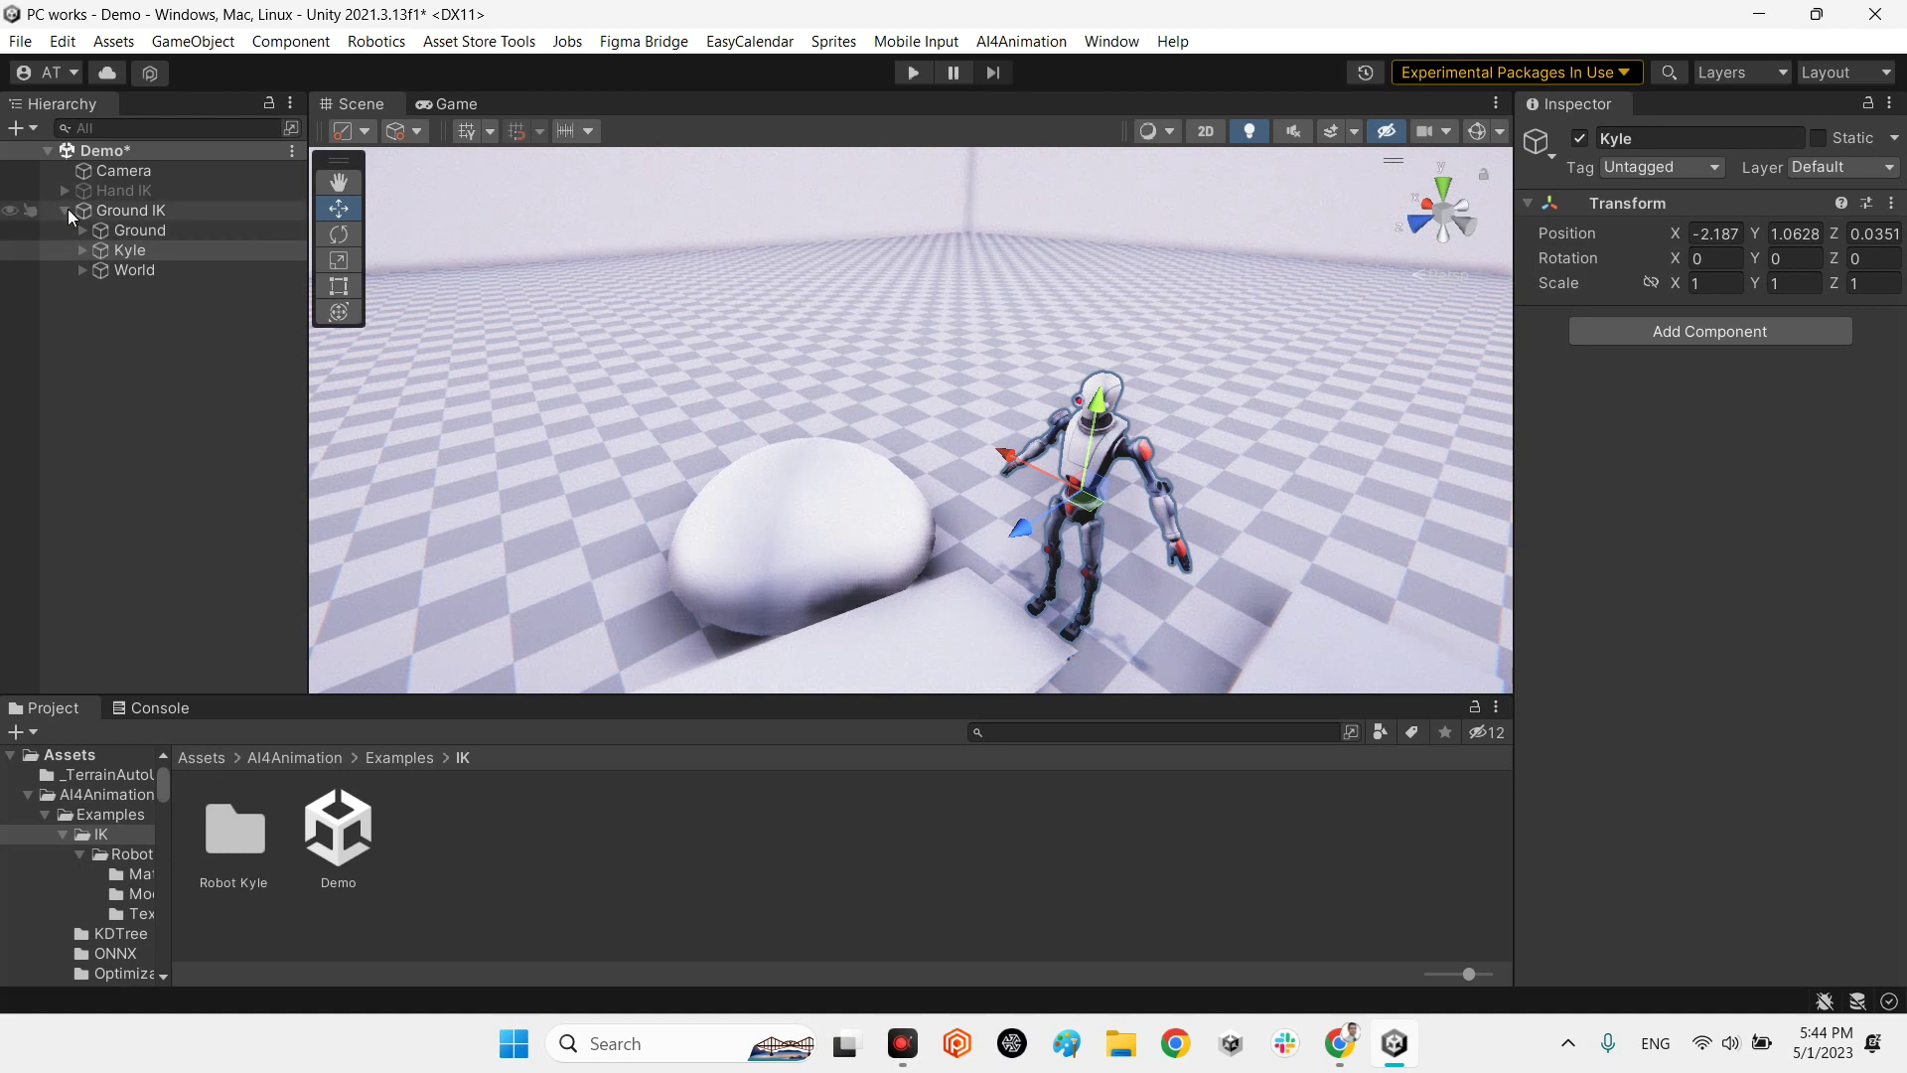
Deactivate the Ground IK object and reactivate the Hand IK object
{"action": "left_click", "coordinate": [104, 211]}
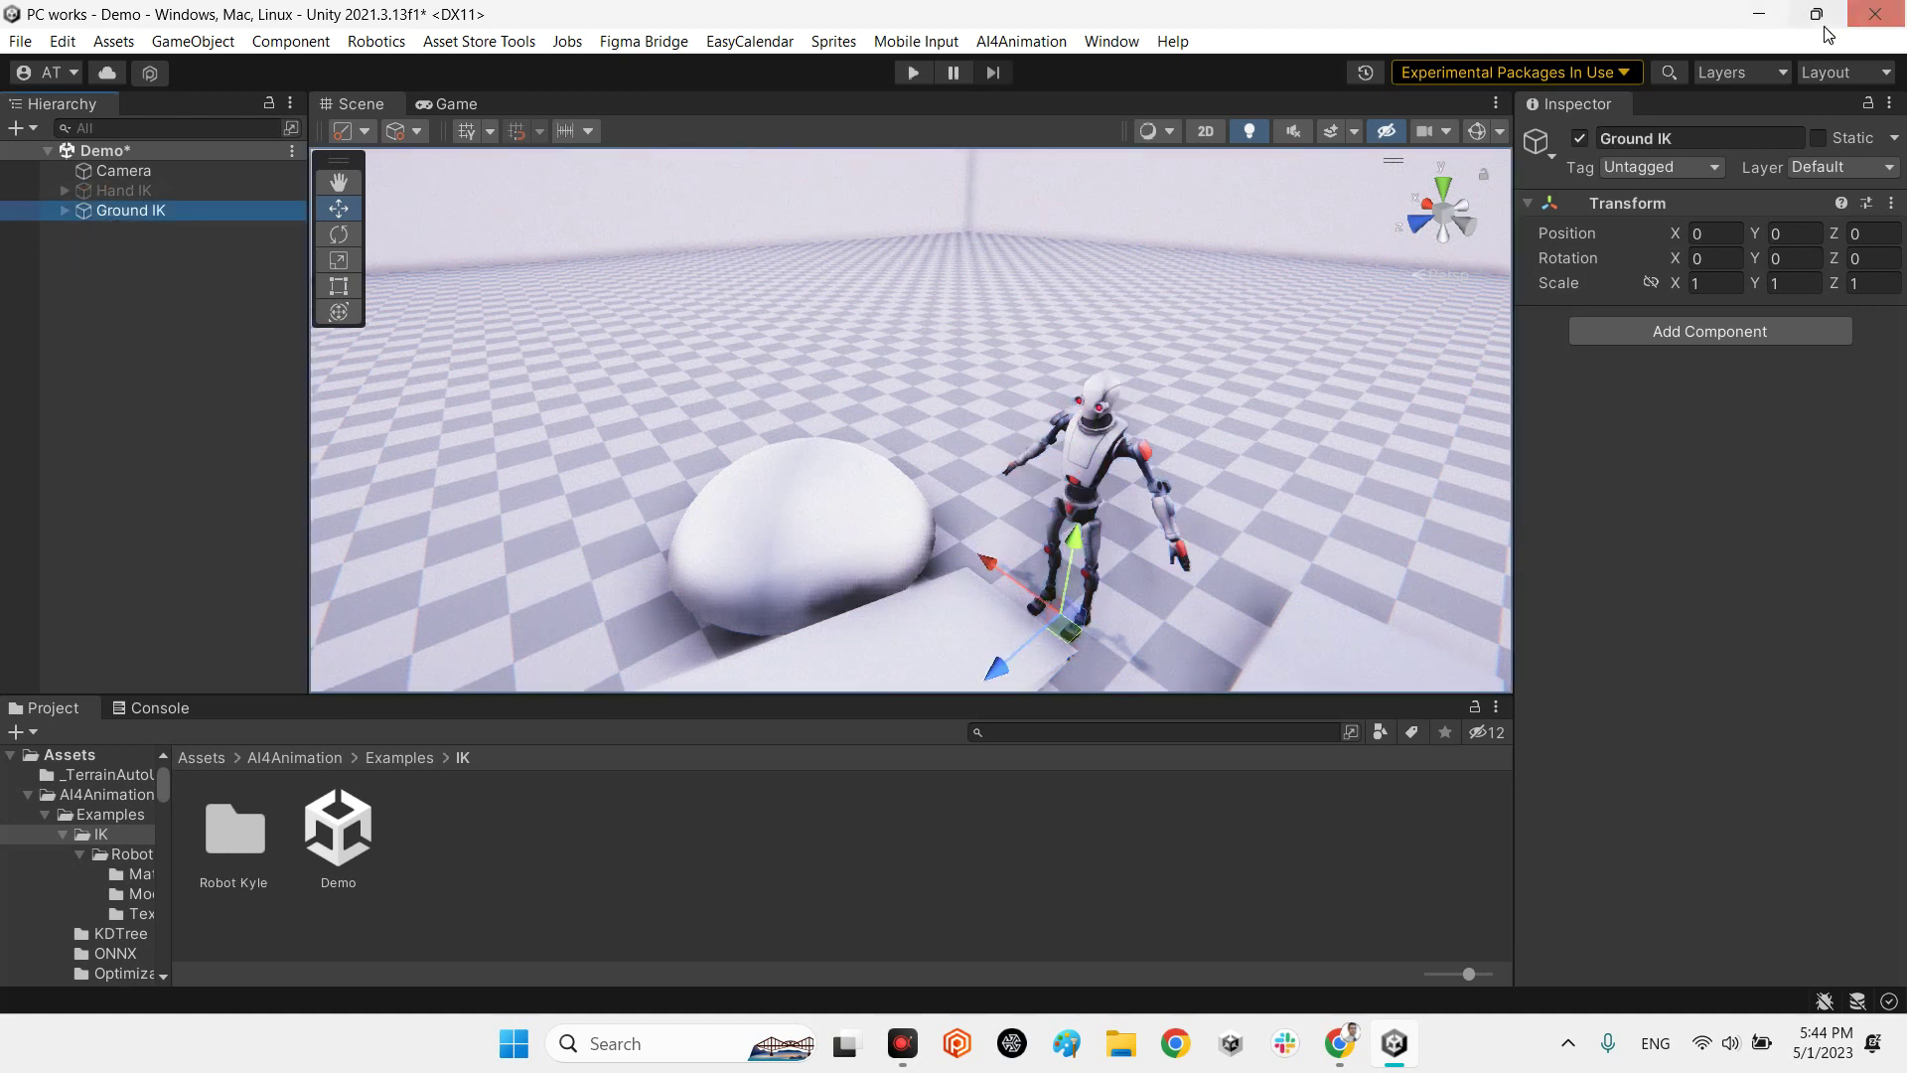
{"action": "left_click", "coordinate": [1579, 142]}
{"action": "key", "text": "Up"}
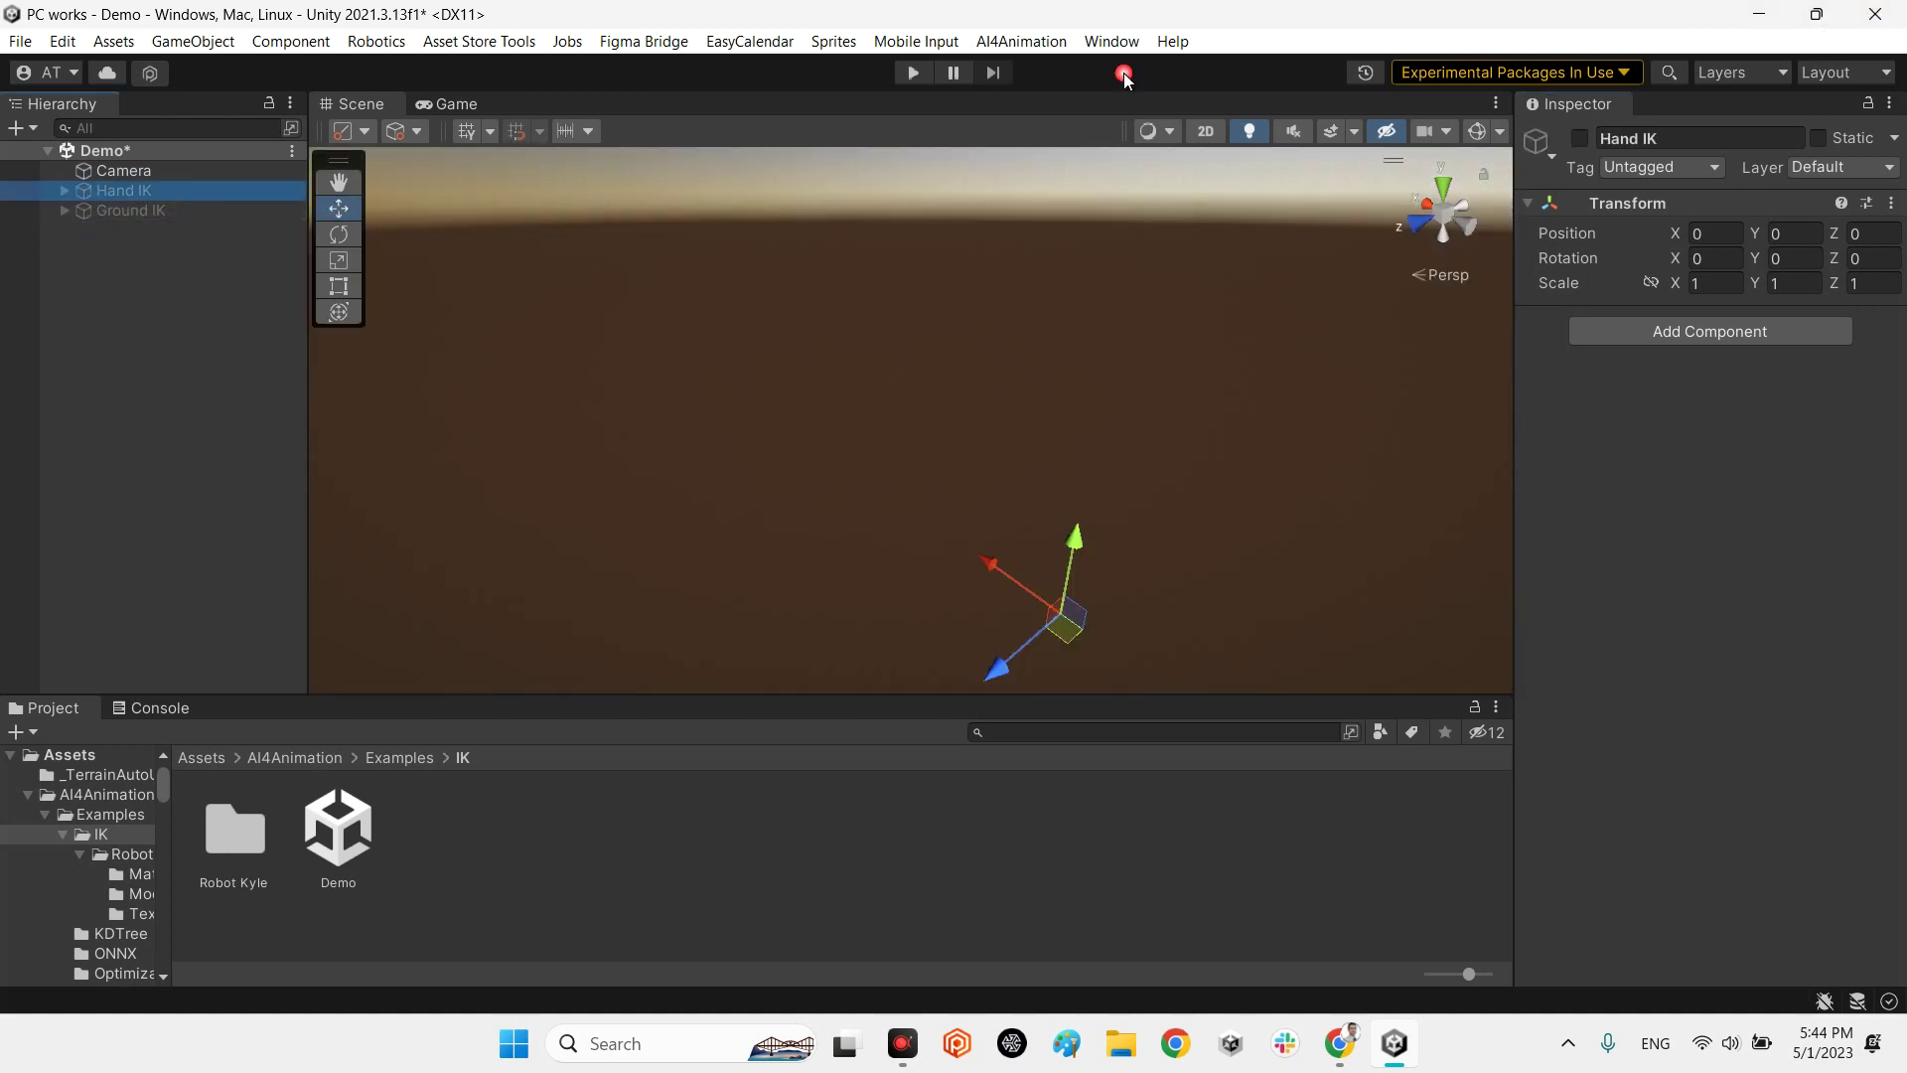
{"action": "left_click", "coordinate": [1580, 138]}
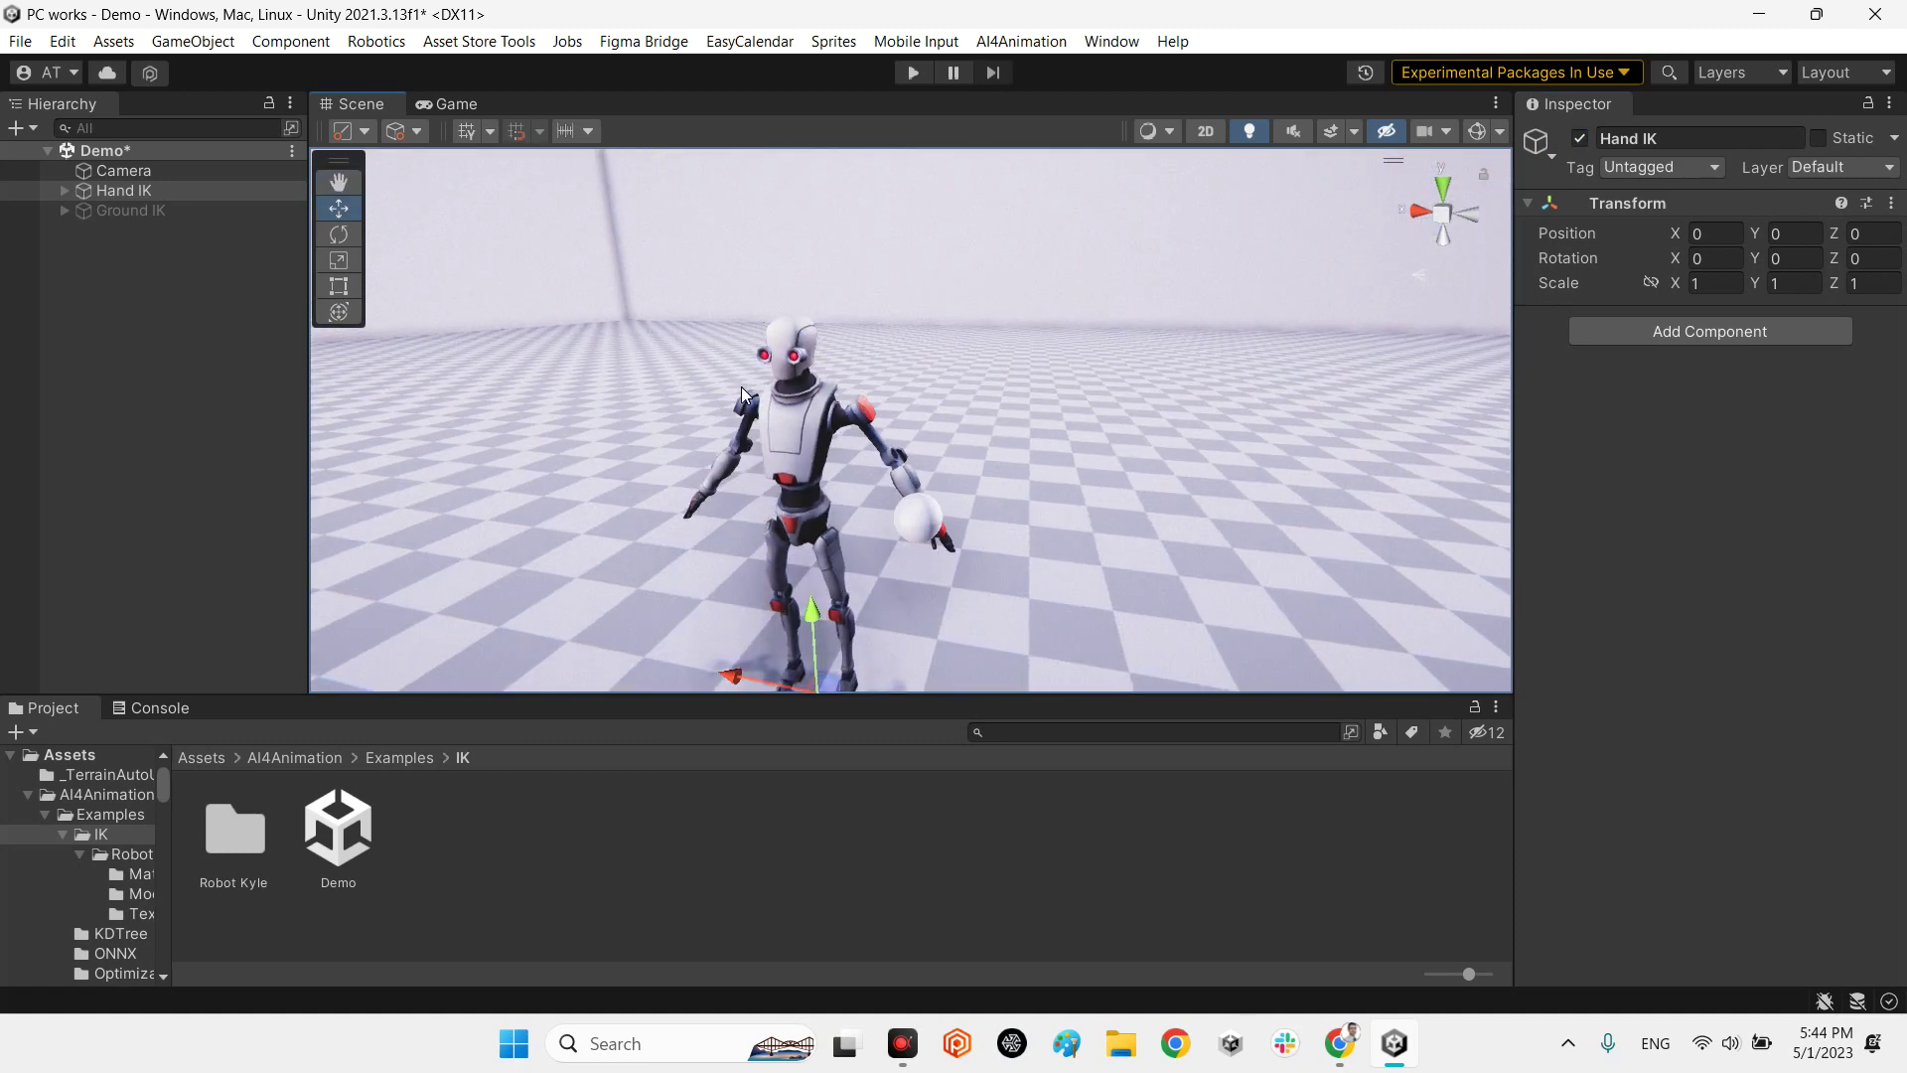
{"action": "left_click", "coordinate": [1157, 848]}
Switch to Chrome and bring up the Mixamo site at its "run" animation search
{"action": "left_click", "coordinate": [1340, 1041]}
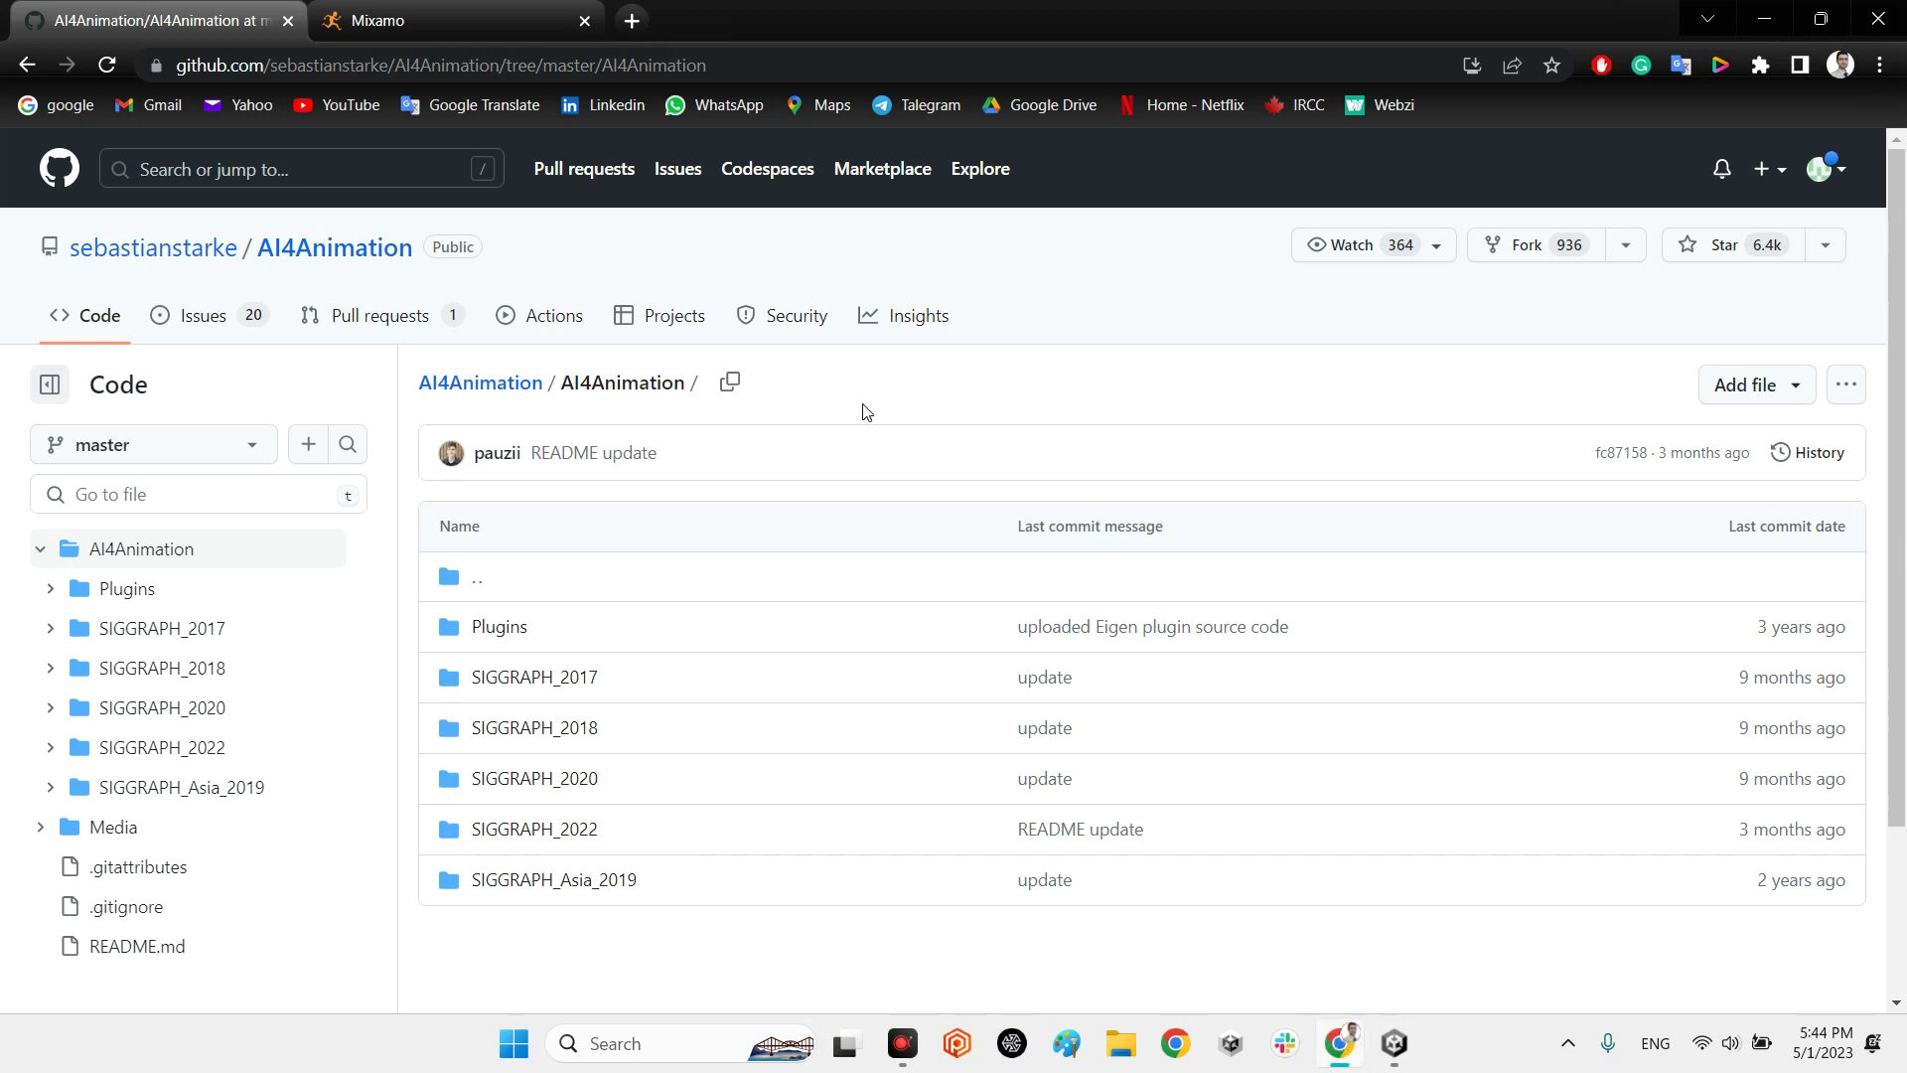
{"action": "left_click", "coordinate": [388, 14]}
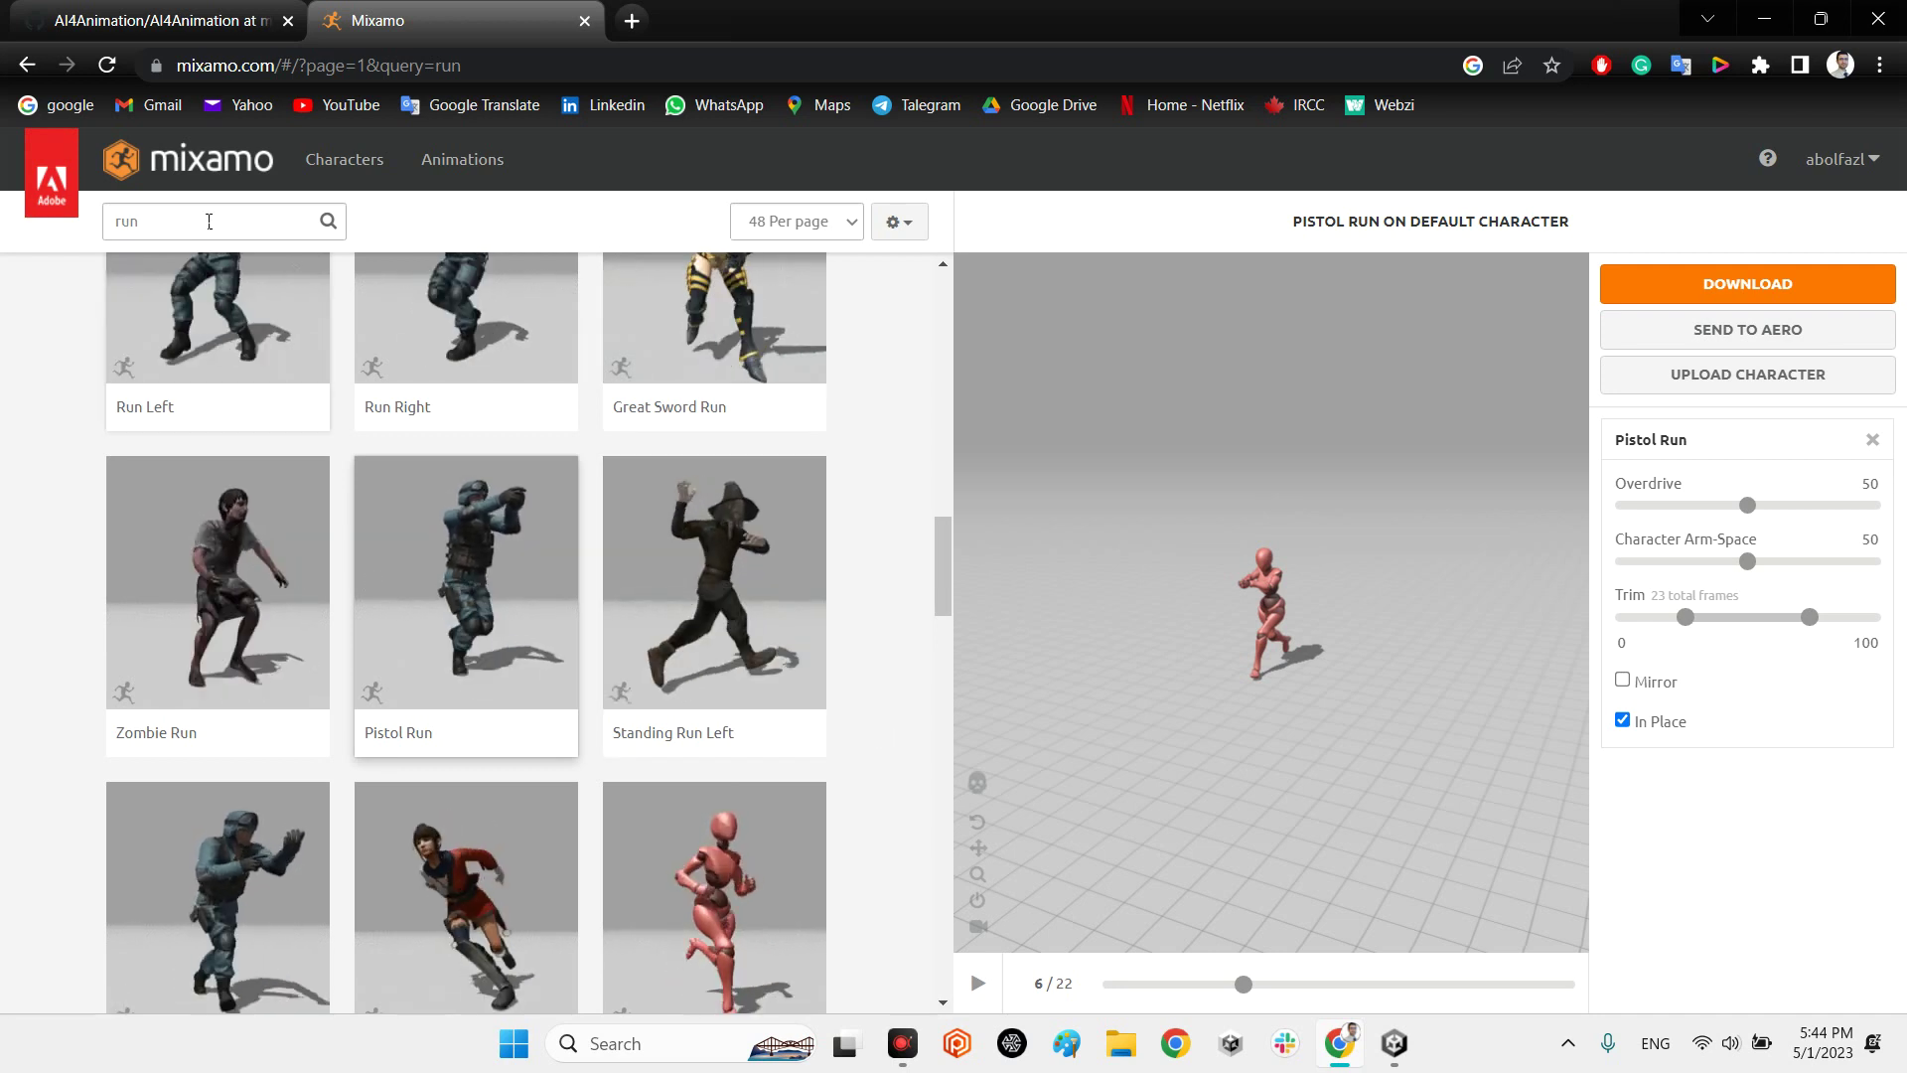
{"action": "left_click", "coordinate": [212, 231]}
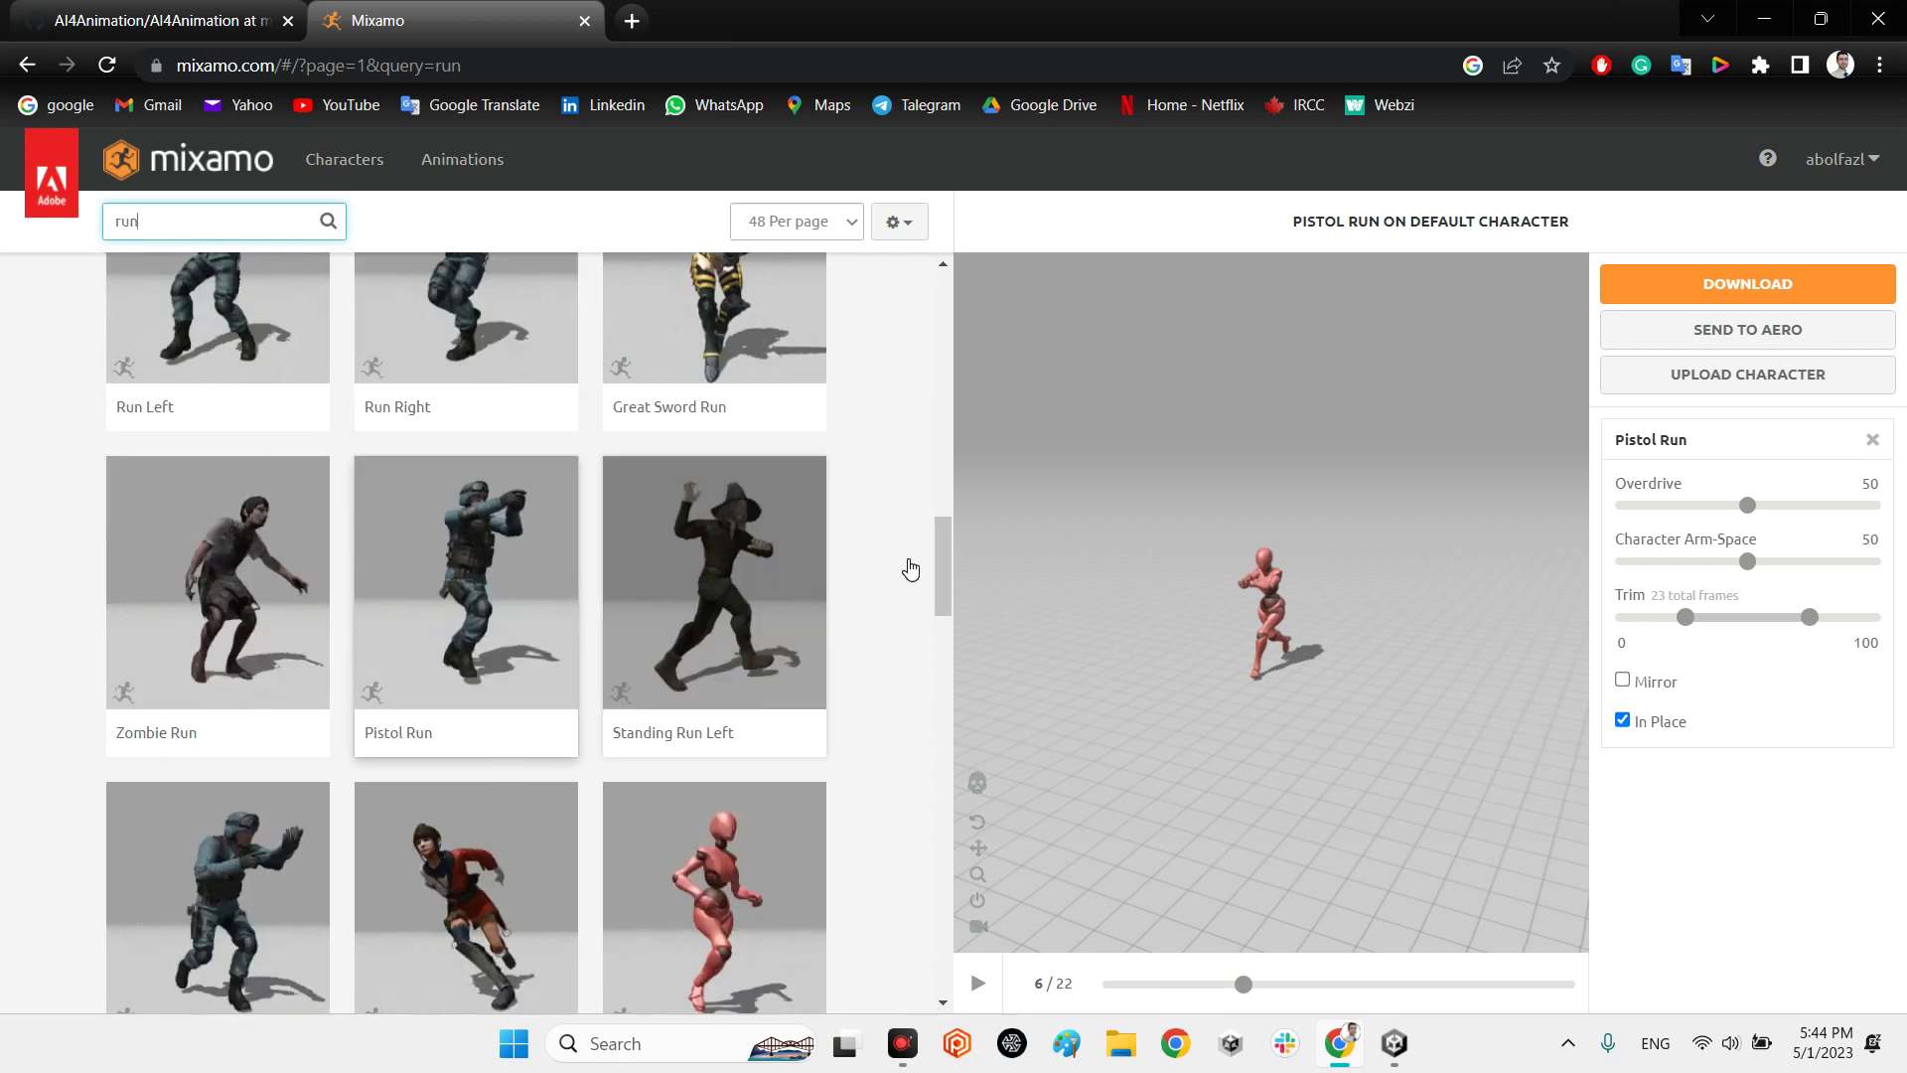
Browse the run animations and preview Pistol Run on the default character
{"action": "scroll", "coordinate": [596, 427], "scroll_direction": "up", "scroll_amount": 2}
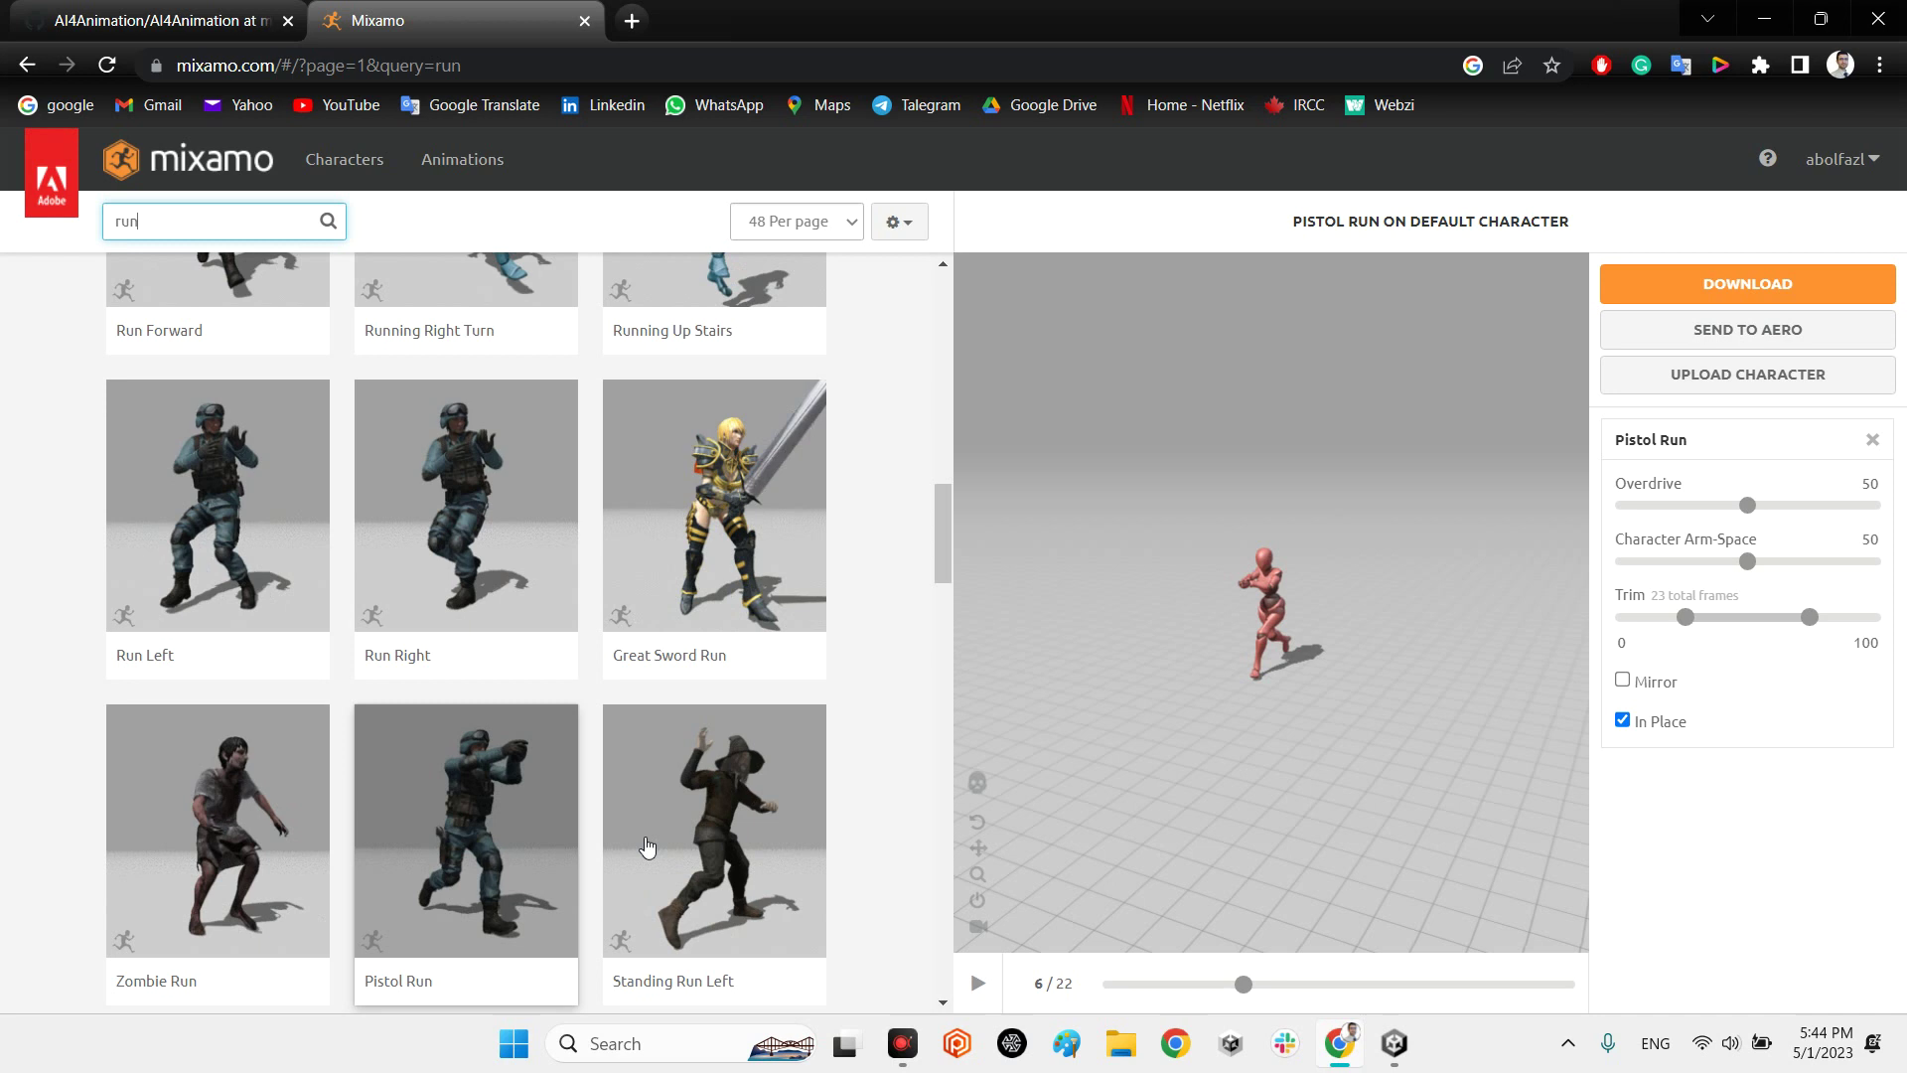
{"action": "scroll", "coordinate": [854, 765], "scroll_direction": "down", "scroll_amount": 12}
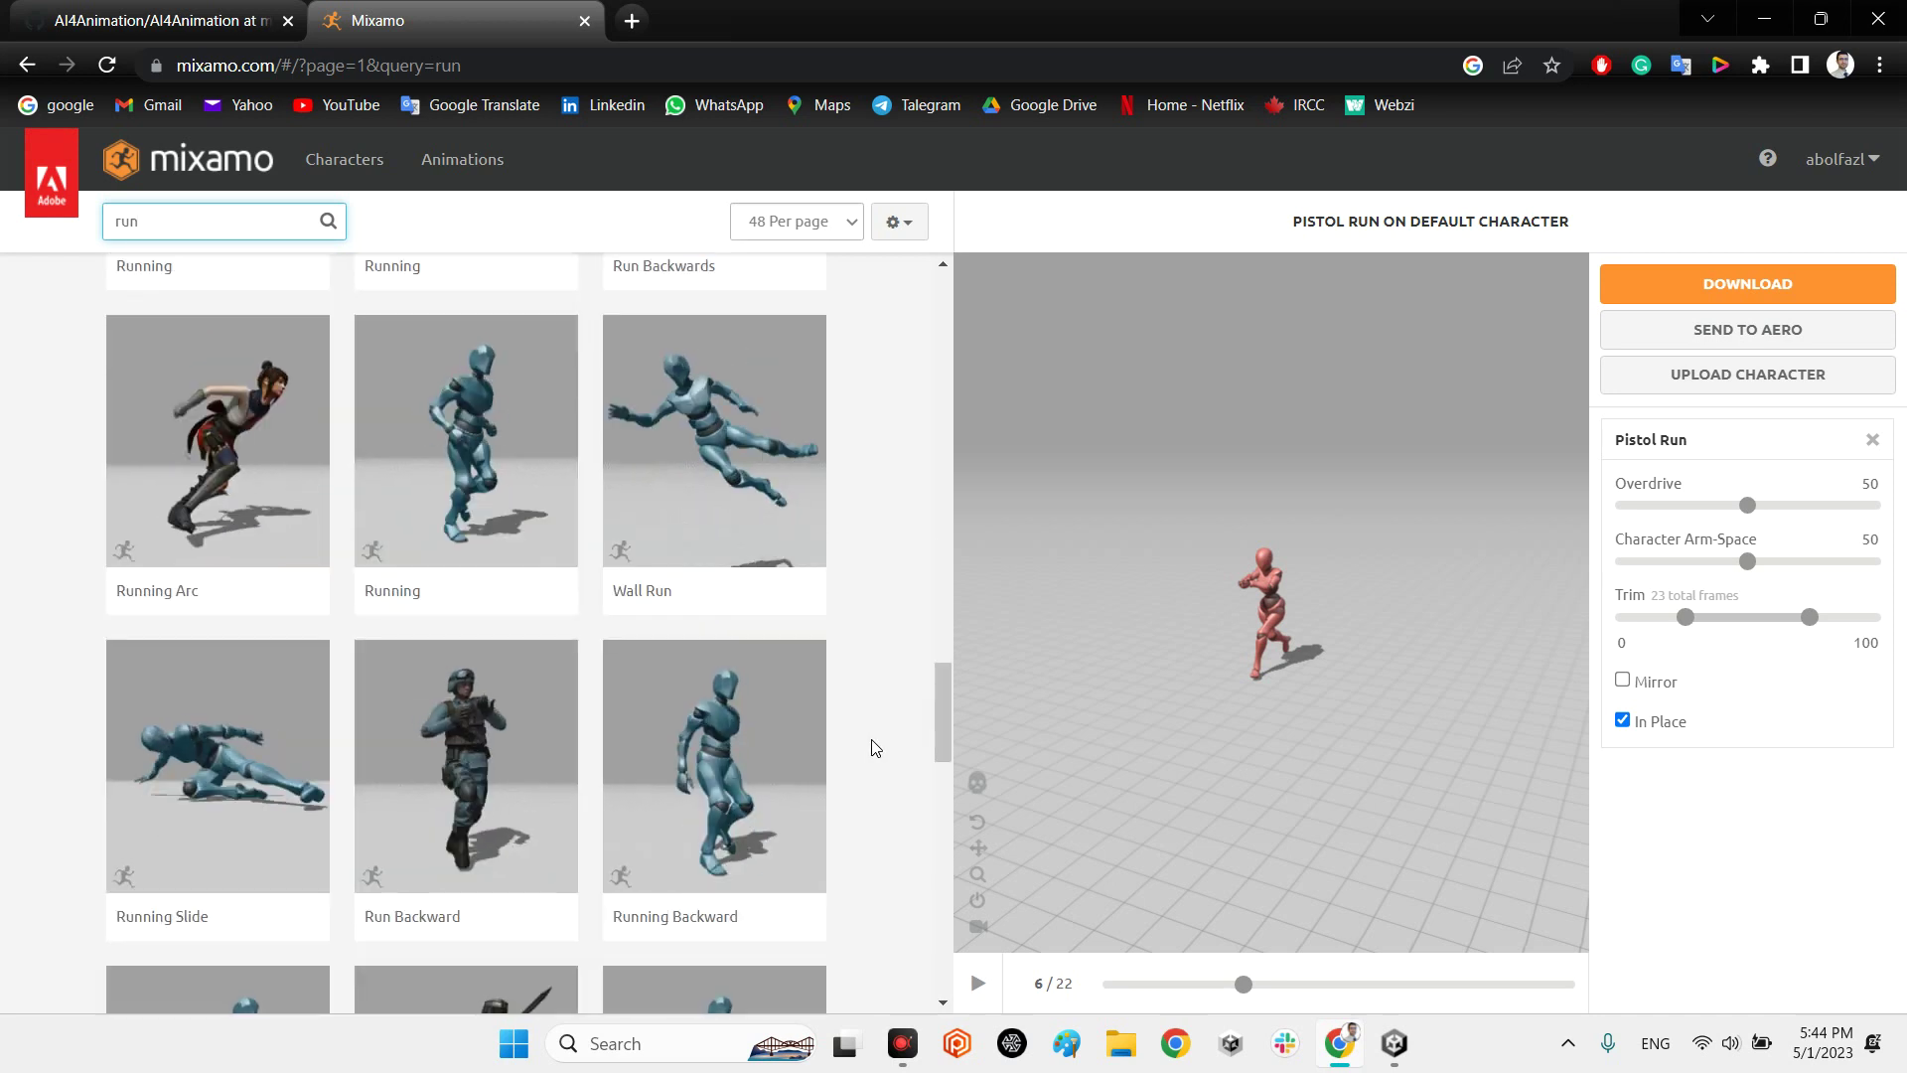
{"action": "scroll", "coordinate": [934, 830], "scroll_direction": "down", "scroll_amount": 9}
{"action": "scroll", "coordinate": [934, 562], "scroll_direction": "up", "scroll_amount": 20}
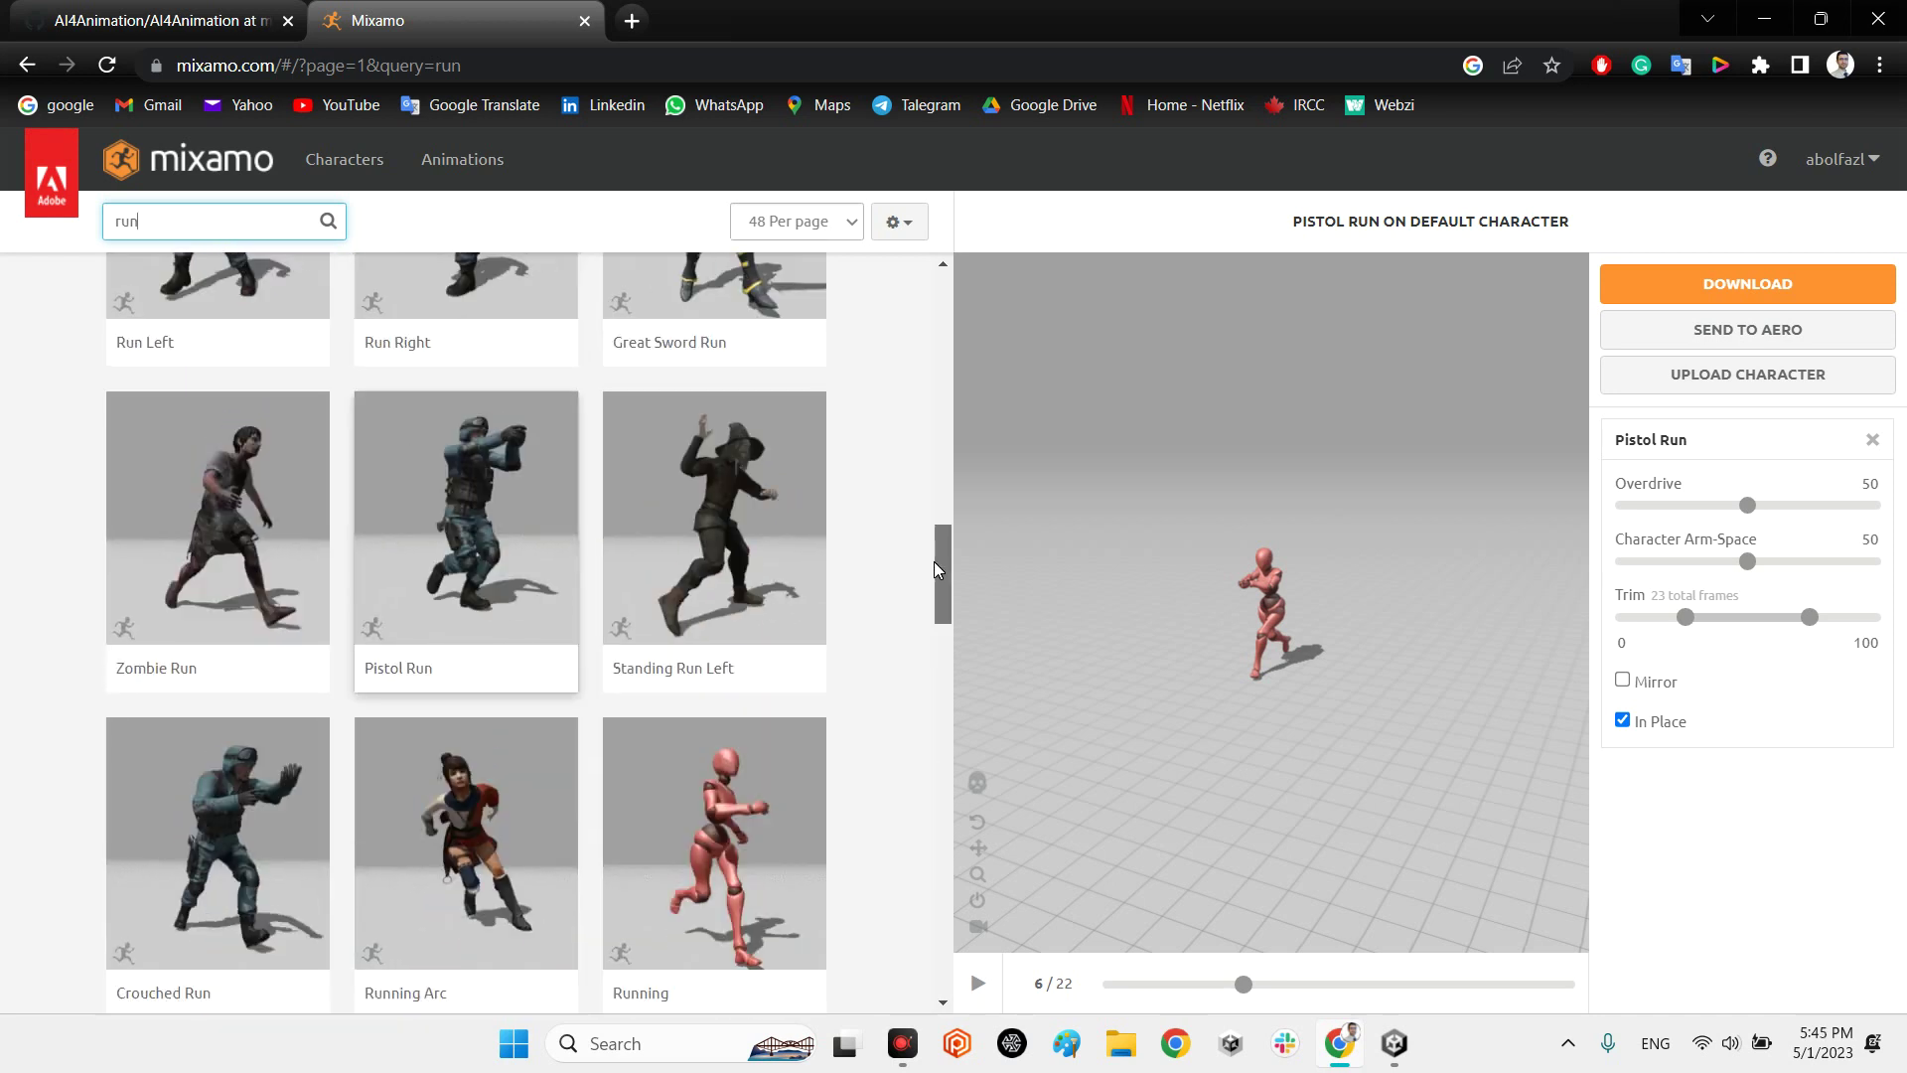
{"action": "scroll", "coordinate": [942, 556], "scroll_direction": "down", "scroll_amount": 2}
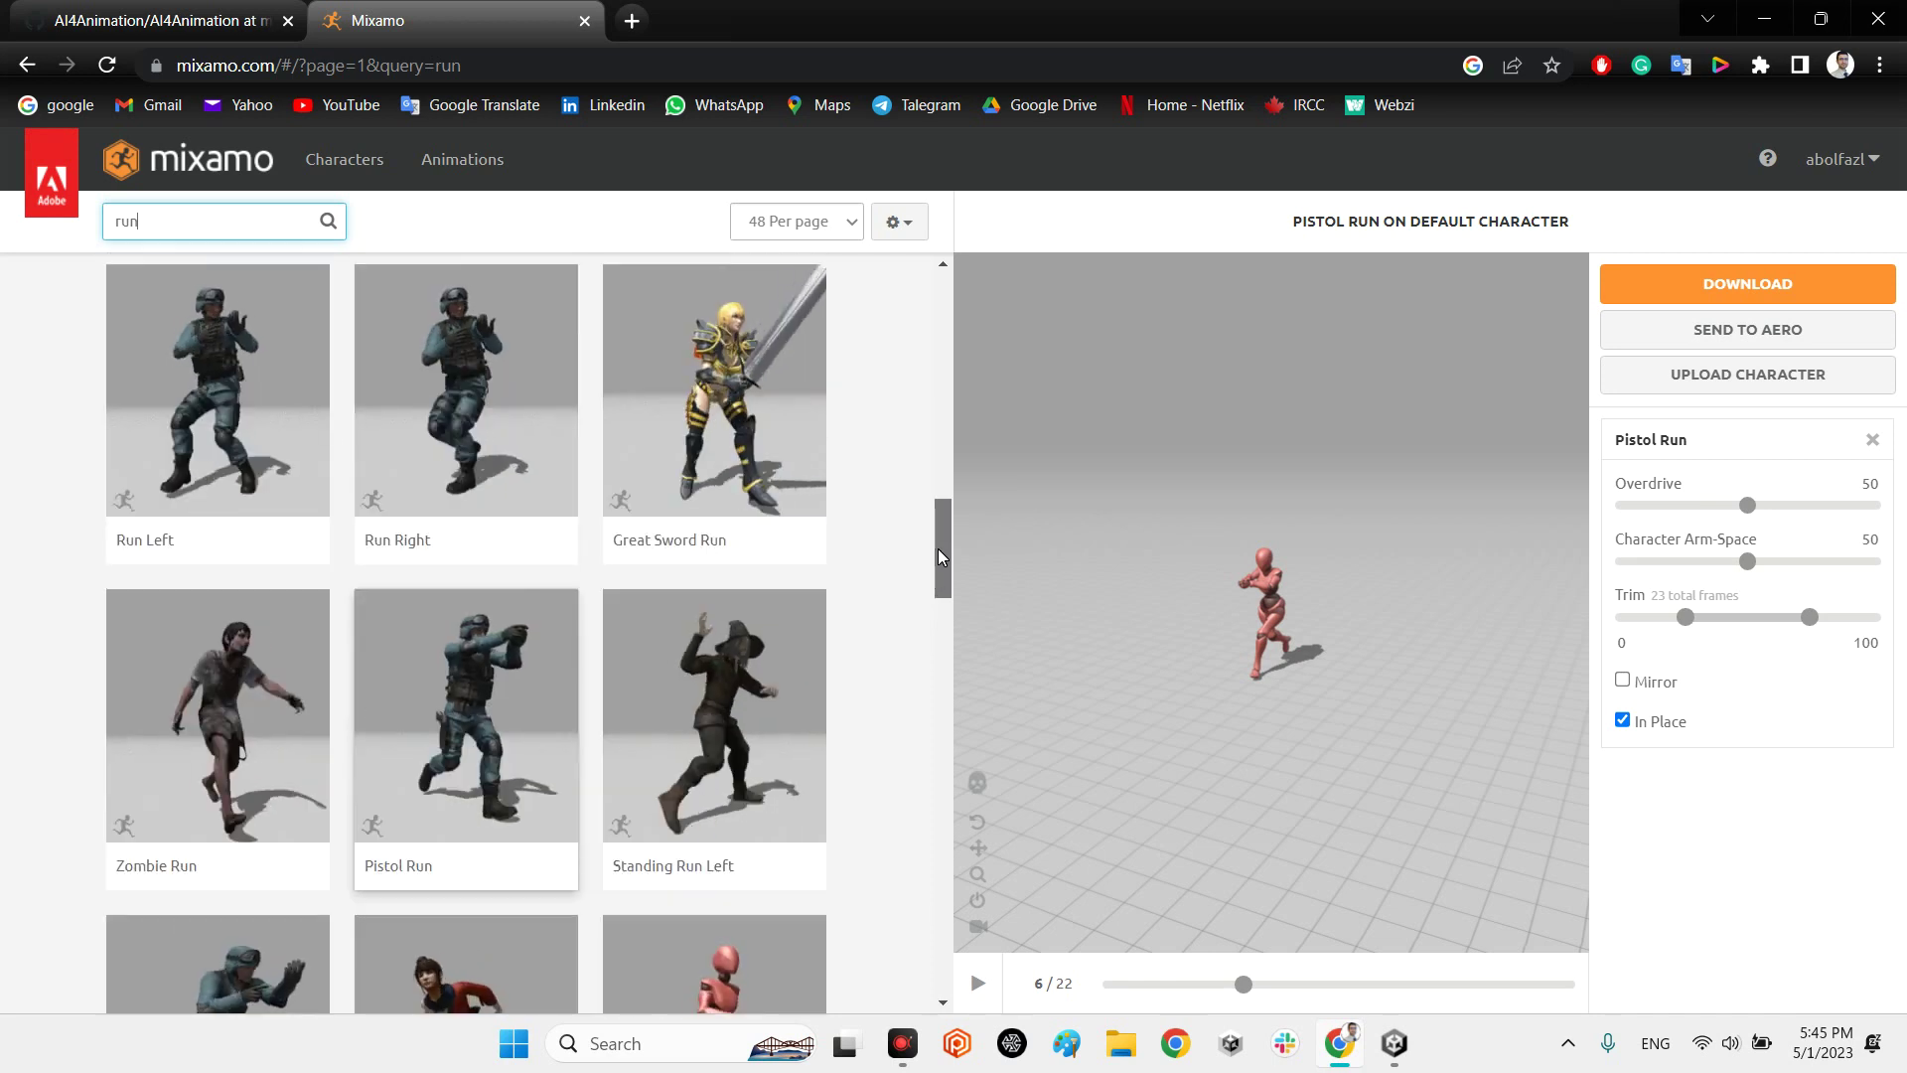
{"action": "left_click", "coordinate": [490, 701]}
{"action": "left_click", "coordinate": [491, 701]}
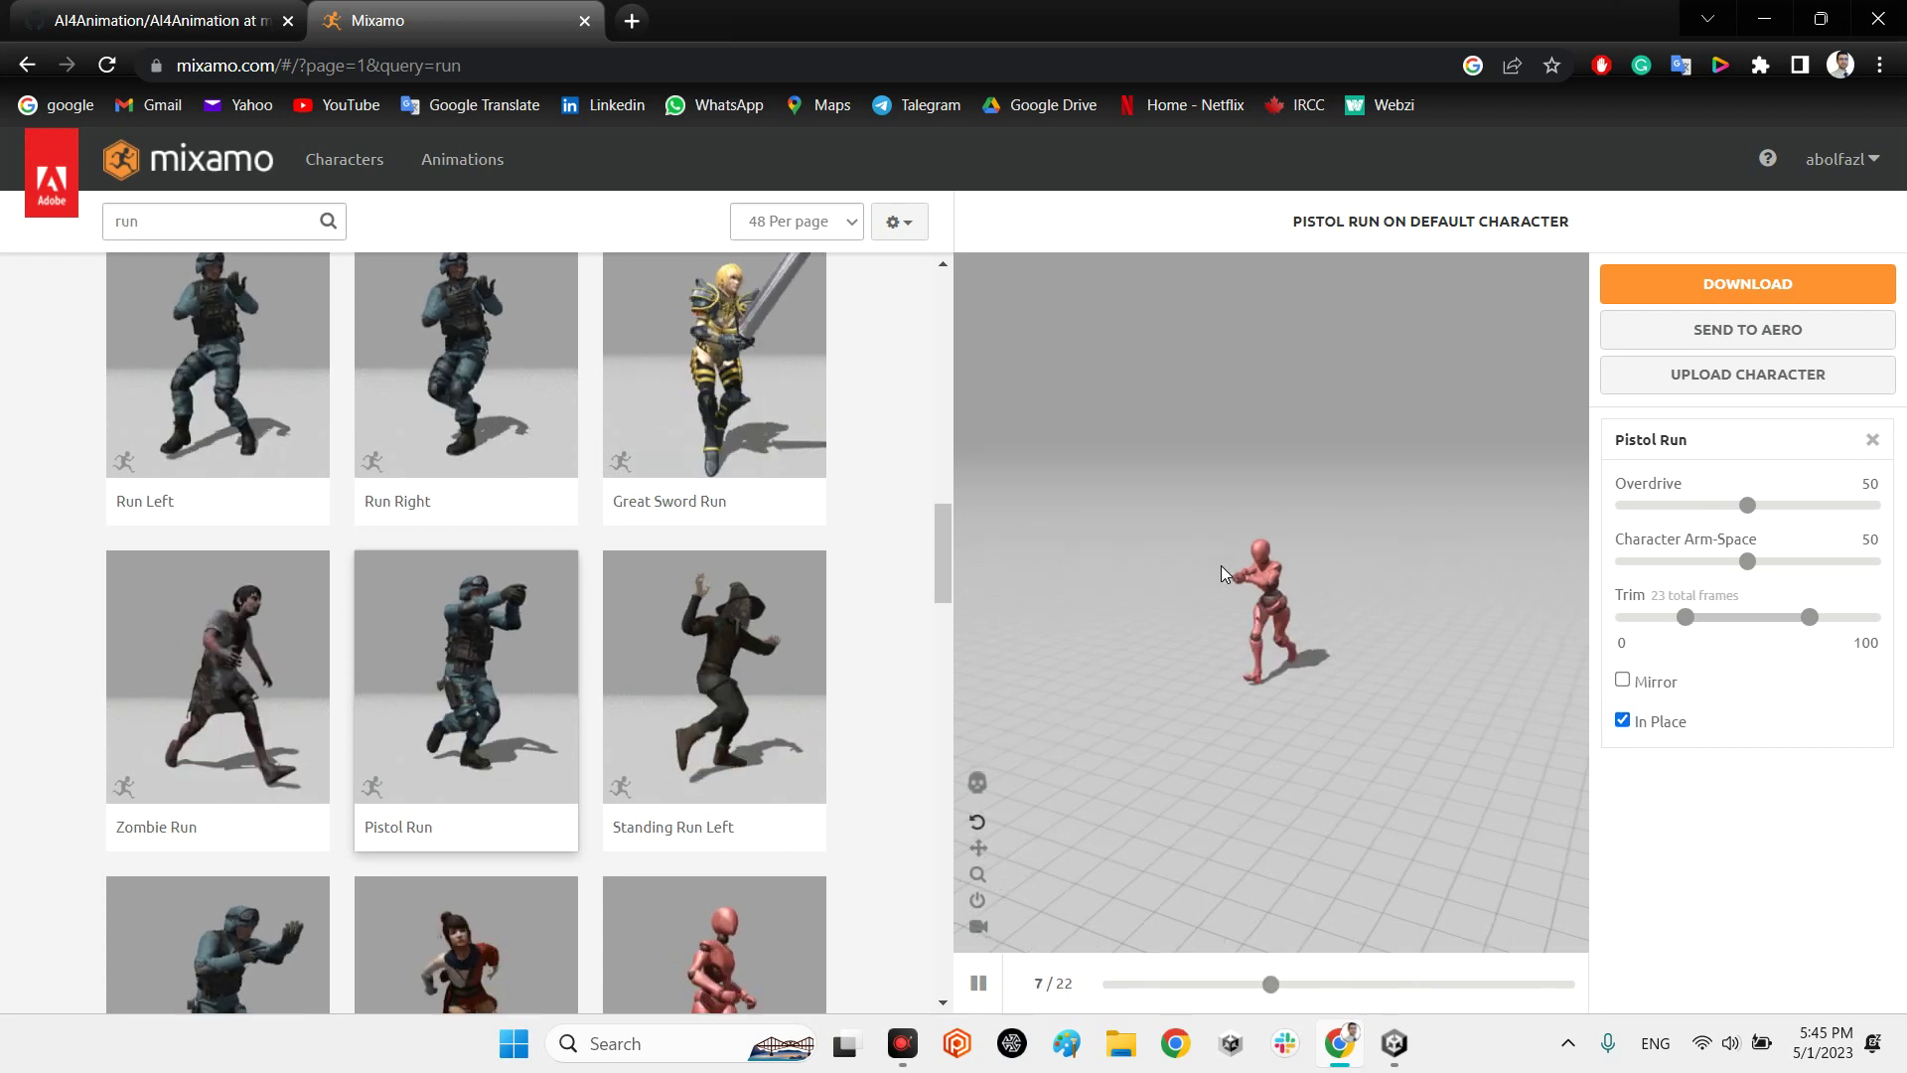
Pause the Pistol Run preview, choose FBX for Unity(.fbx) as its download format, and cancel the download
{"action": "scroll", "coordinate": [1220, 564], "scroll_direction": "up", "scroll_amount": 3}
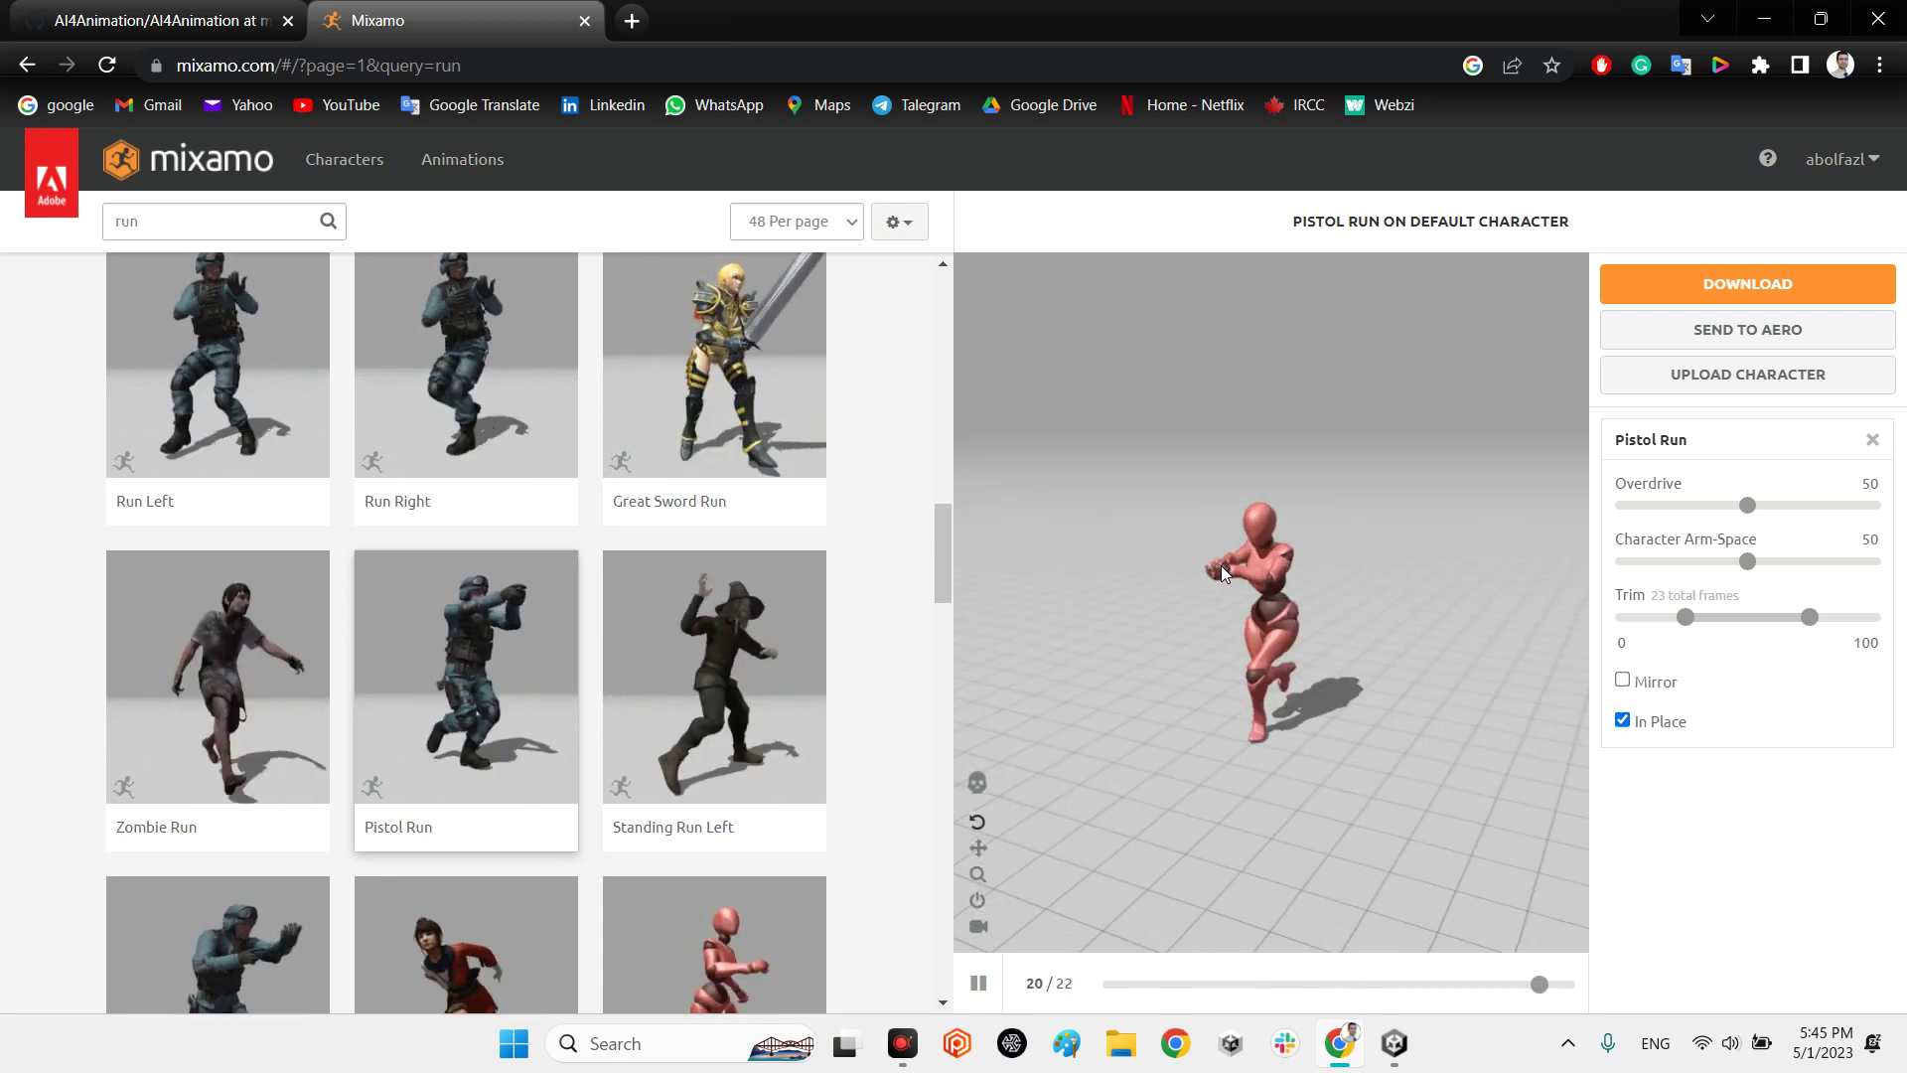
{"action": "left_click", "coordinate": [978, 984]}
{"action": "left_click", "coordinate": [1748, 286]}
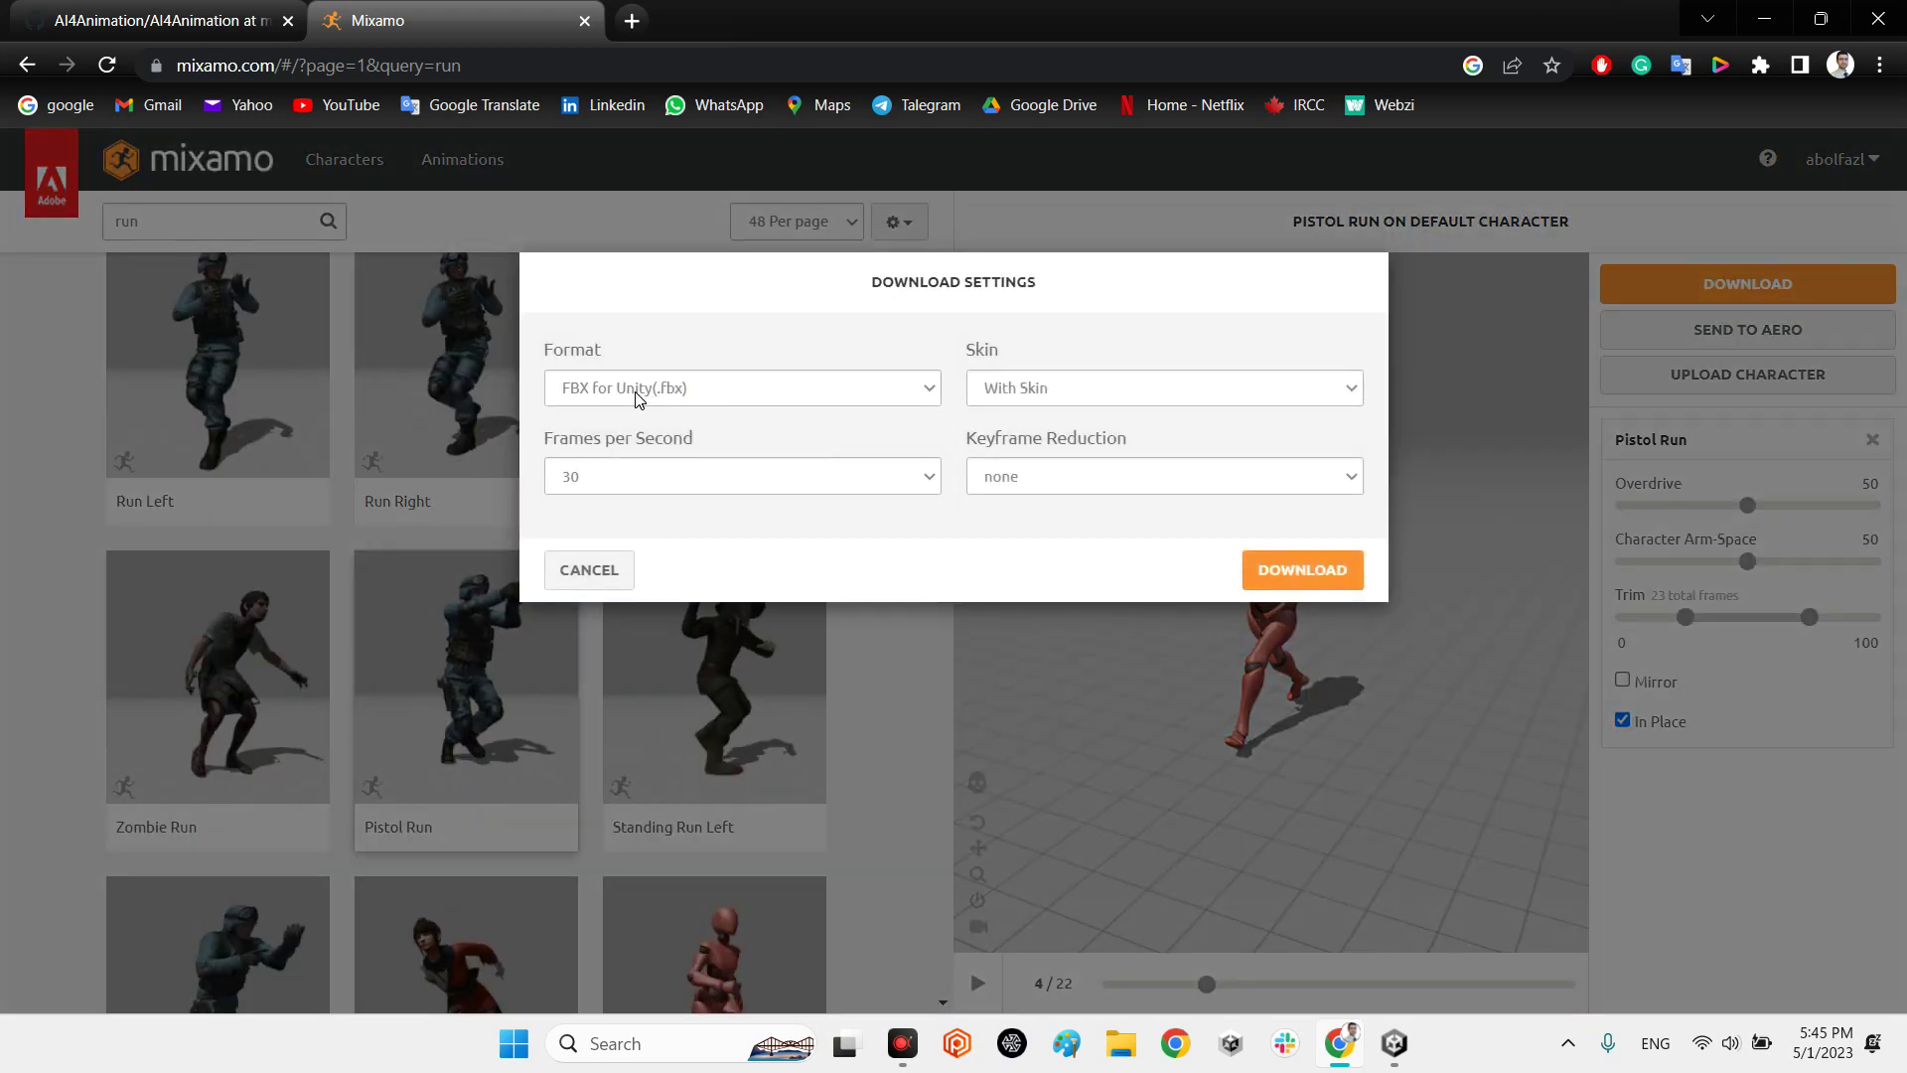
{"action": "left_click", "coordinate": [645, 389]}
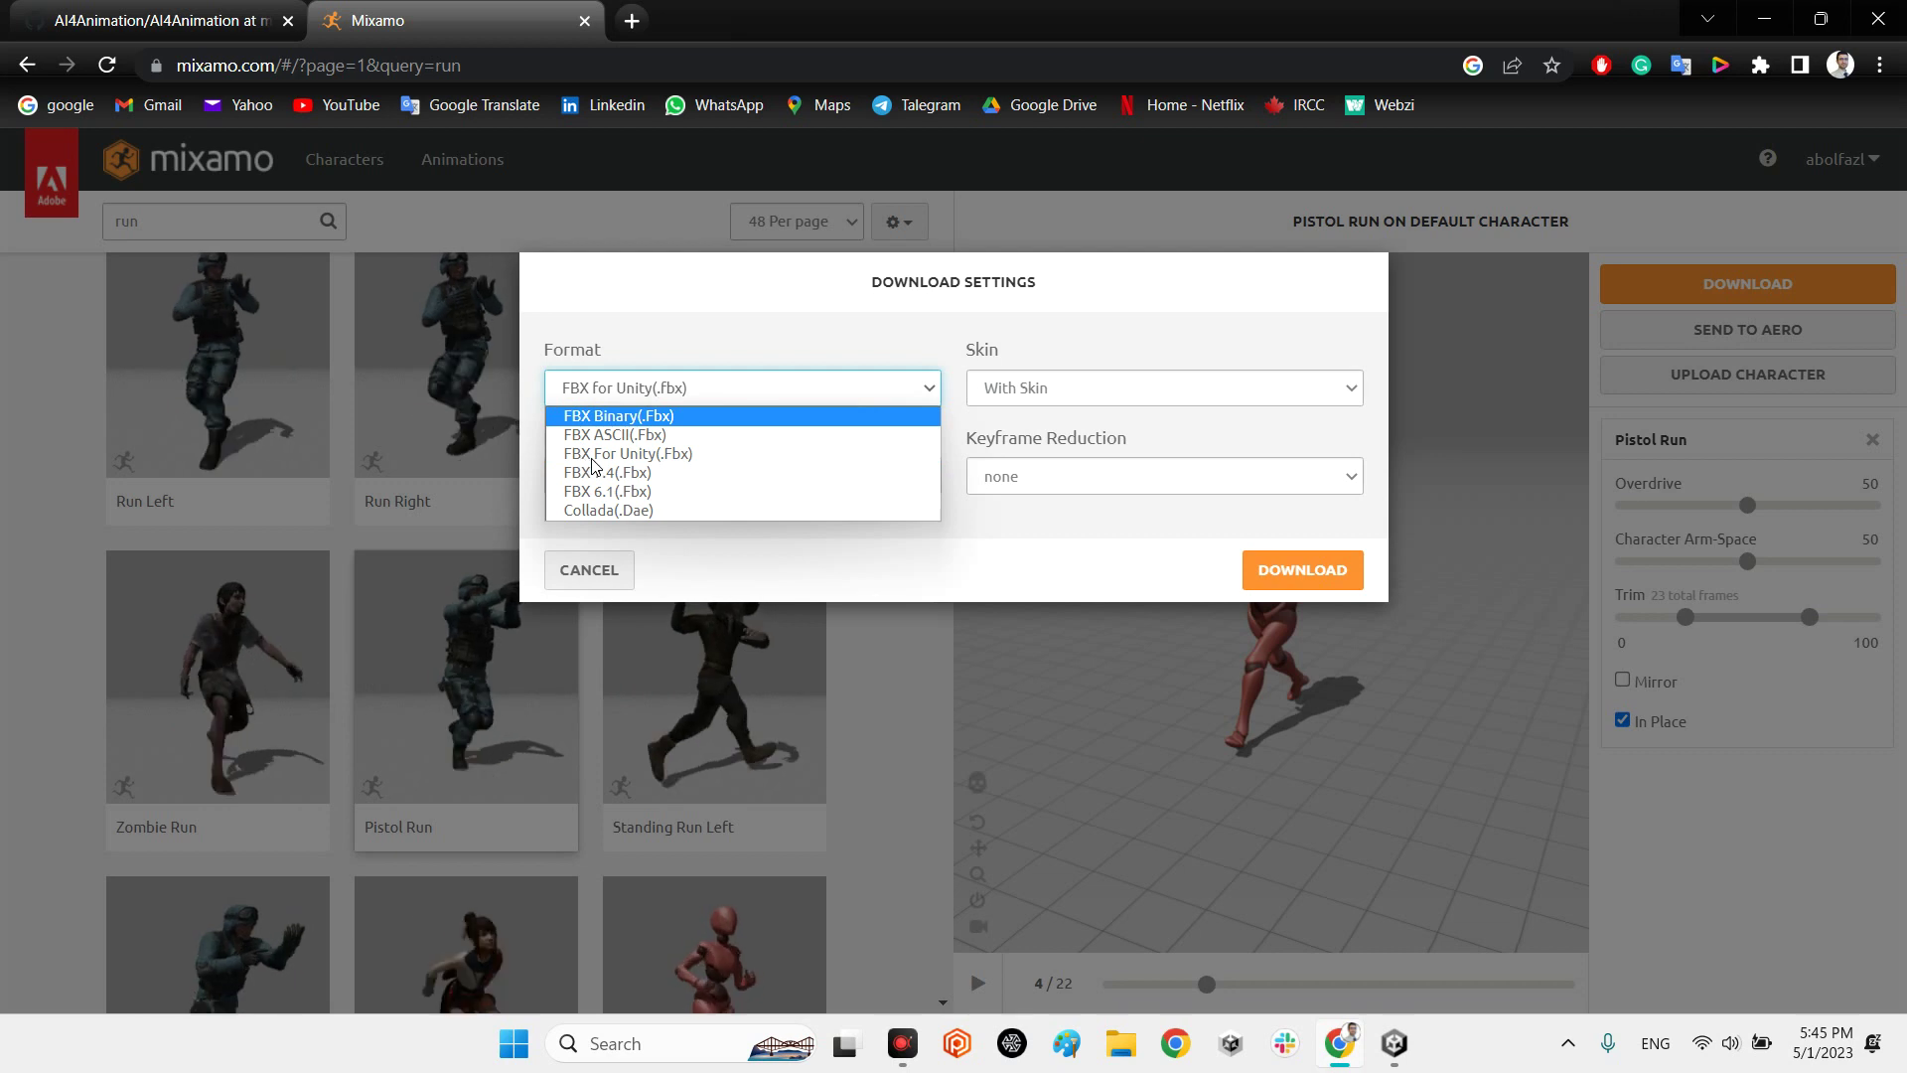
{"action": "left_click", "coordinate": [626, 453]}
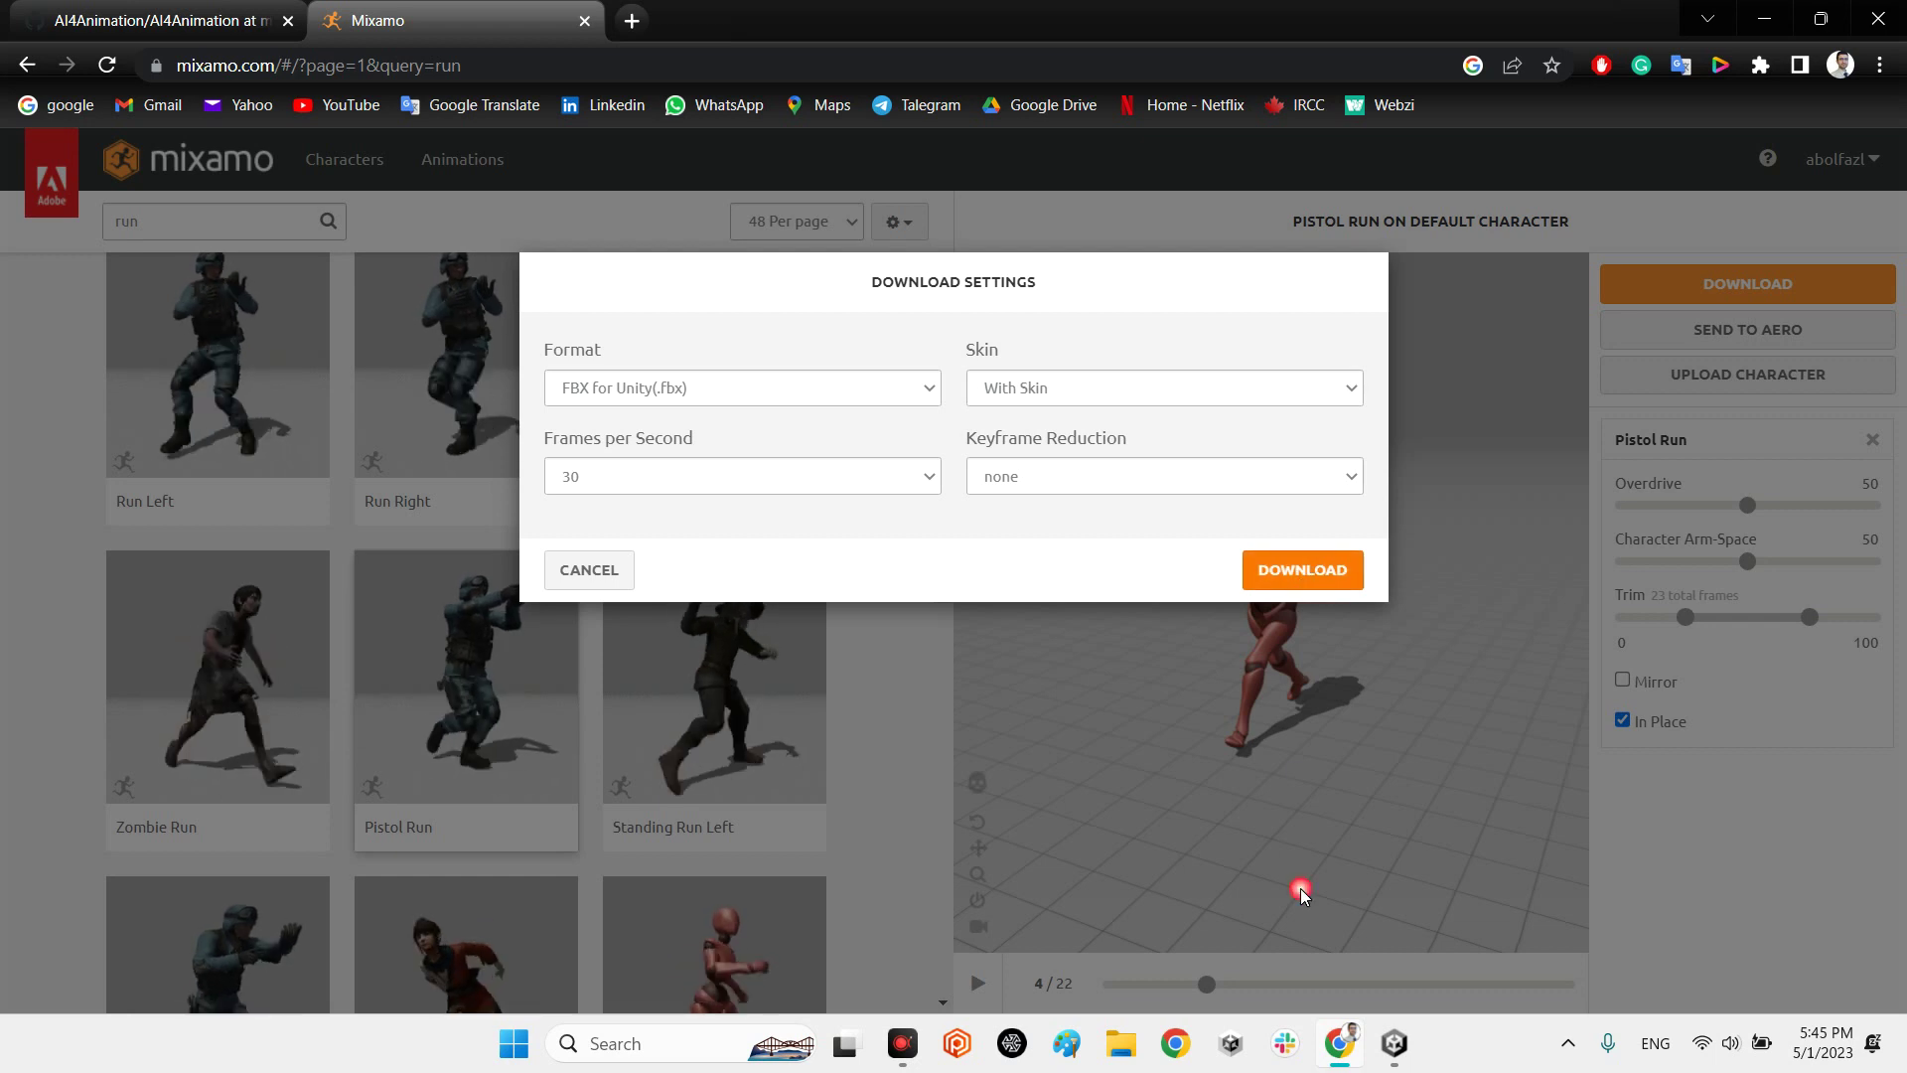
{"action": "key", "text": "alt+Tab"}
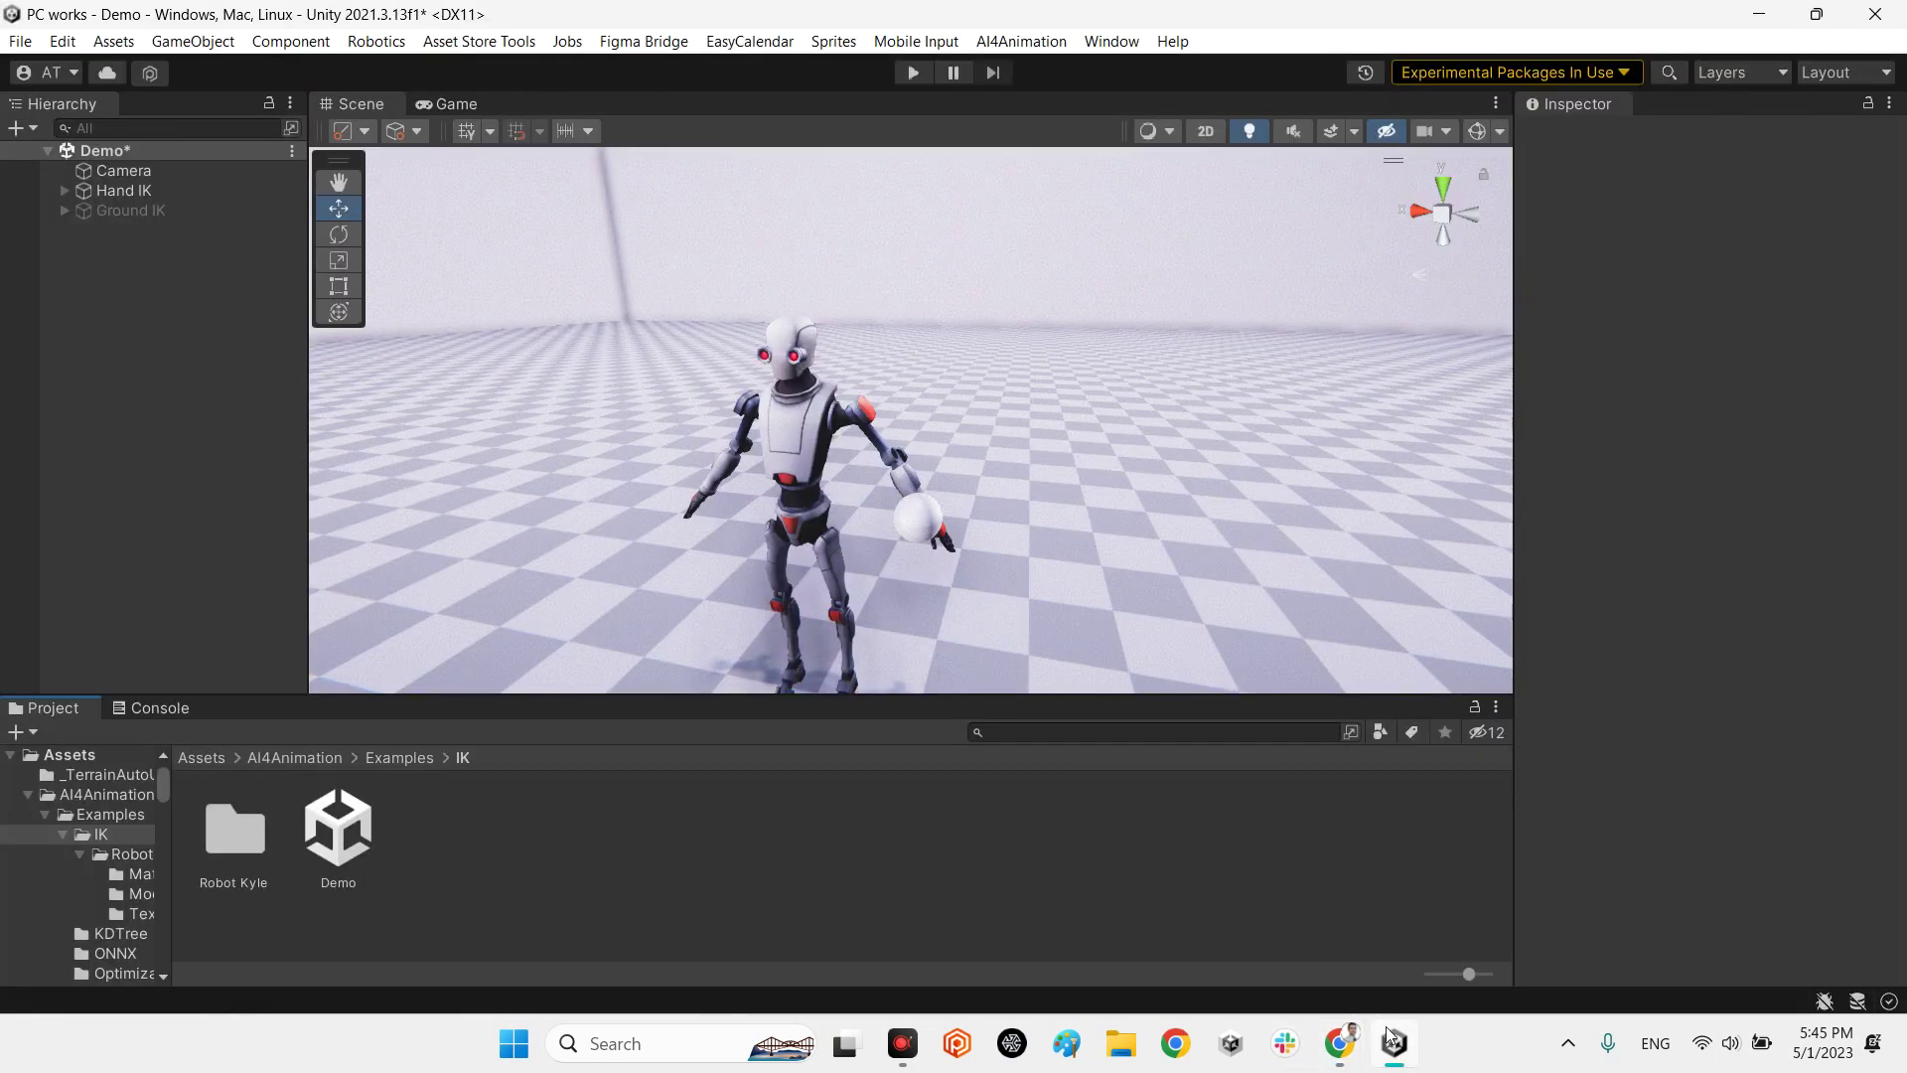
{"action": "left_click", "coordinate": [1392, 1039]}
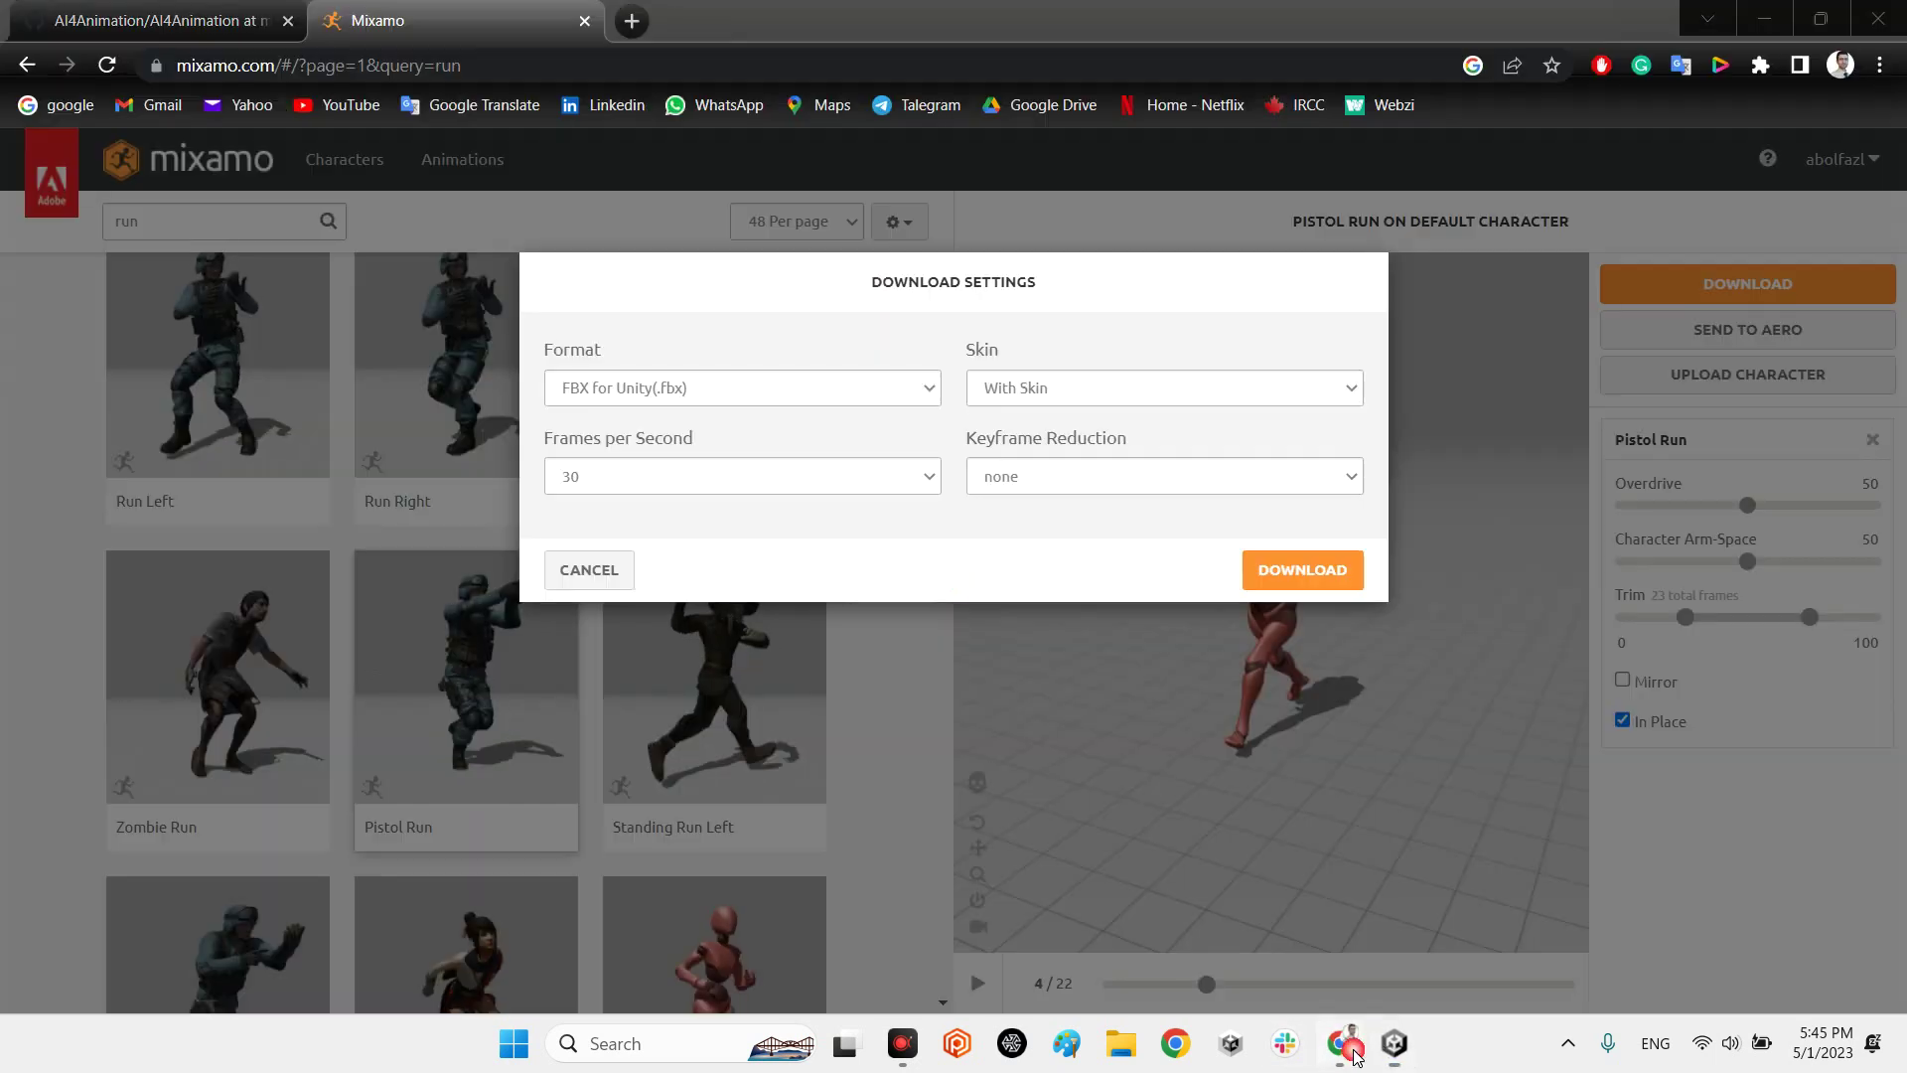
{"action": "left_click", "coordinate": [581, 572]}
Close the Mixamo page and switch back to the Unity project
{"action": "left_click", "coordinate": [142, 13]}
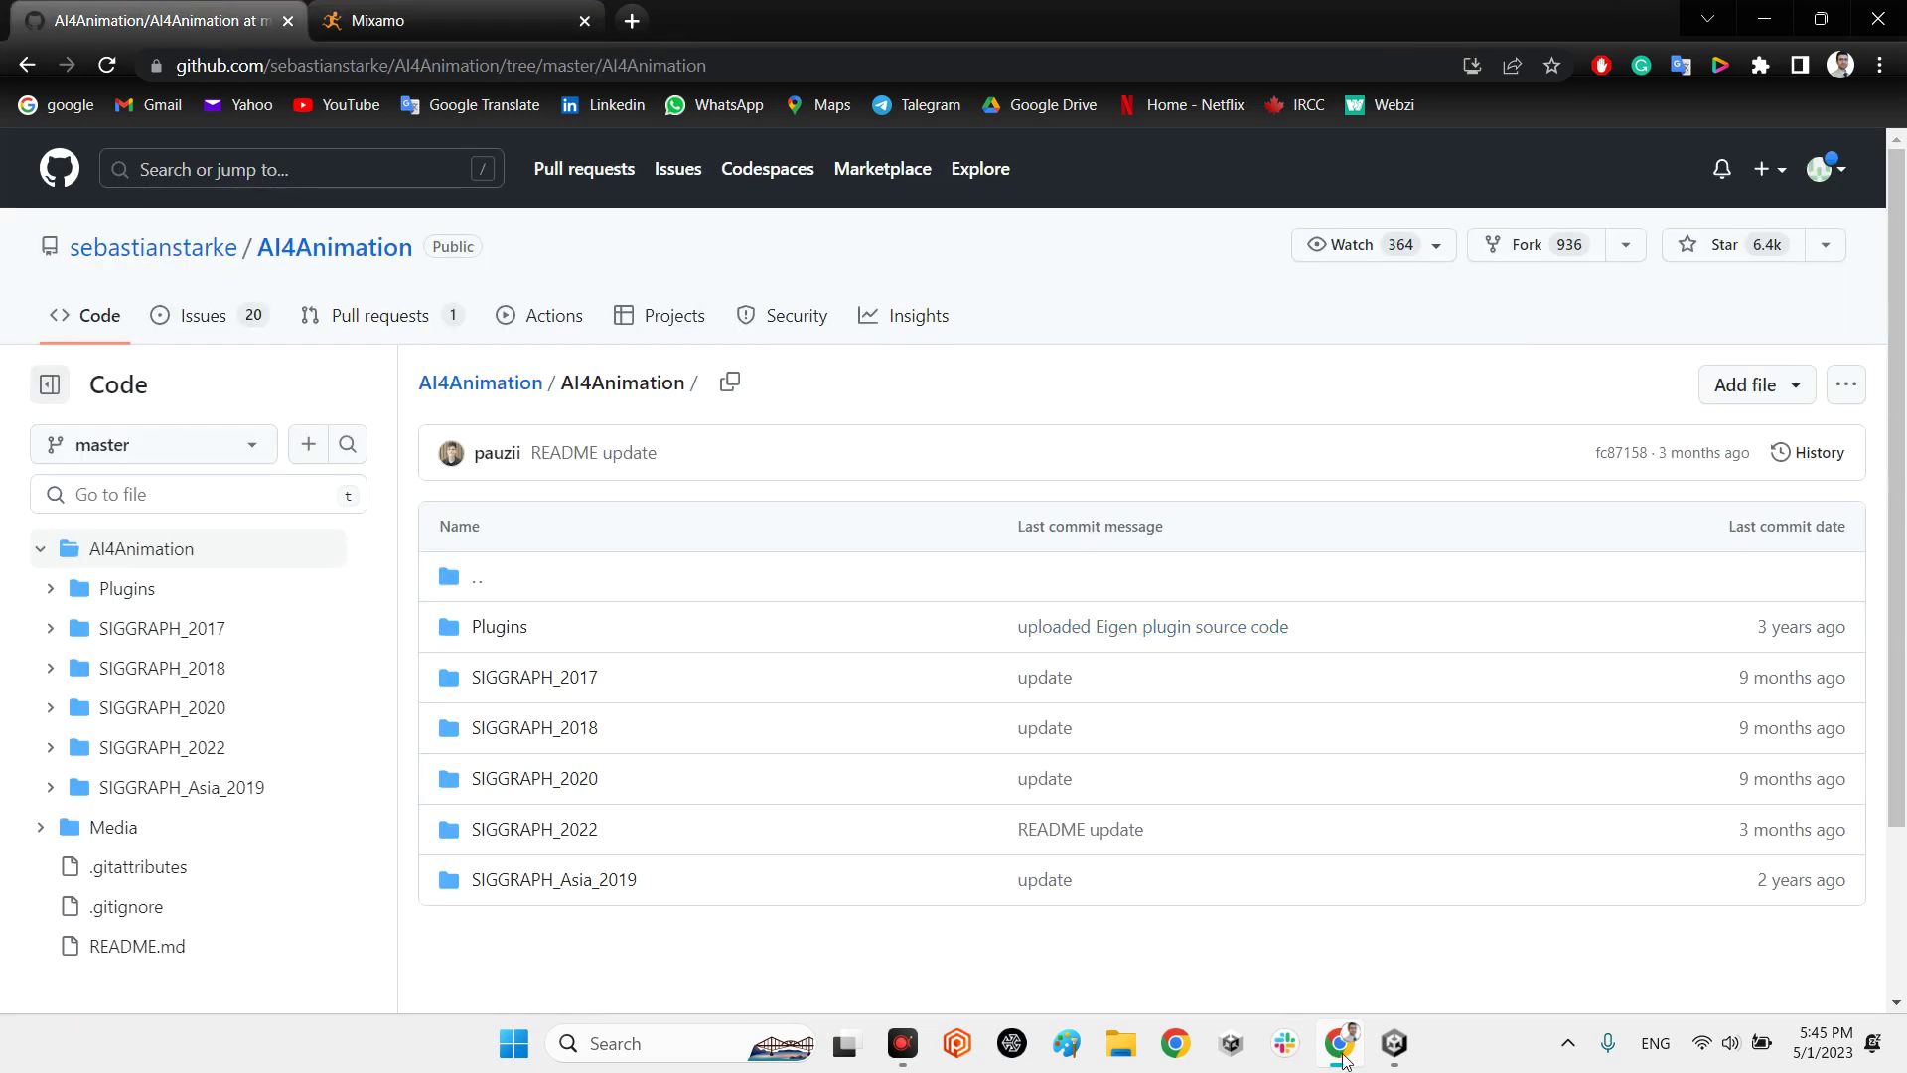
{"action": "left_click", "coordinate": [536, 22]}
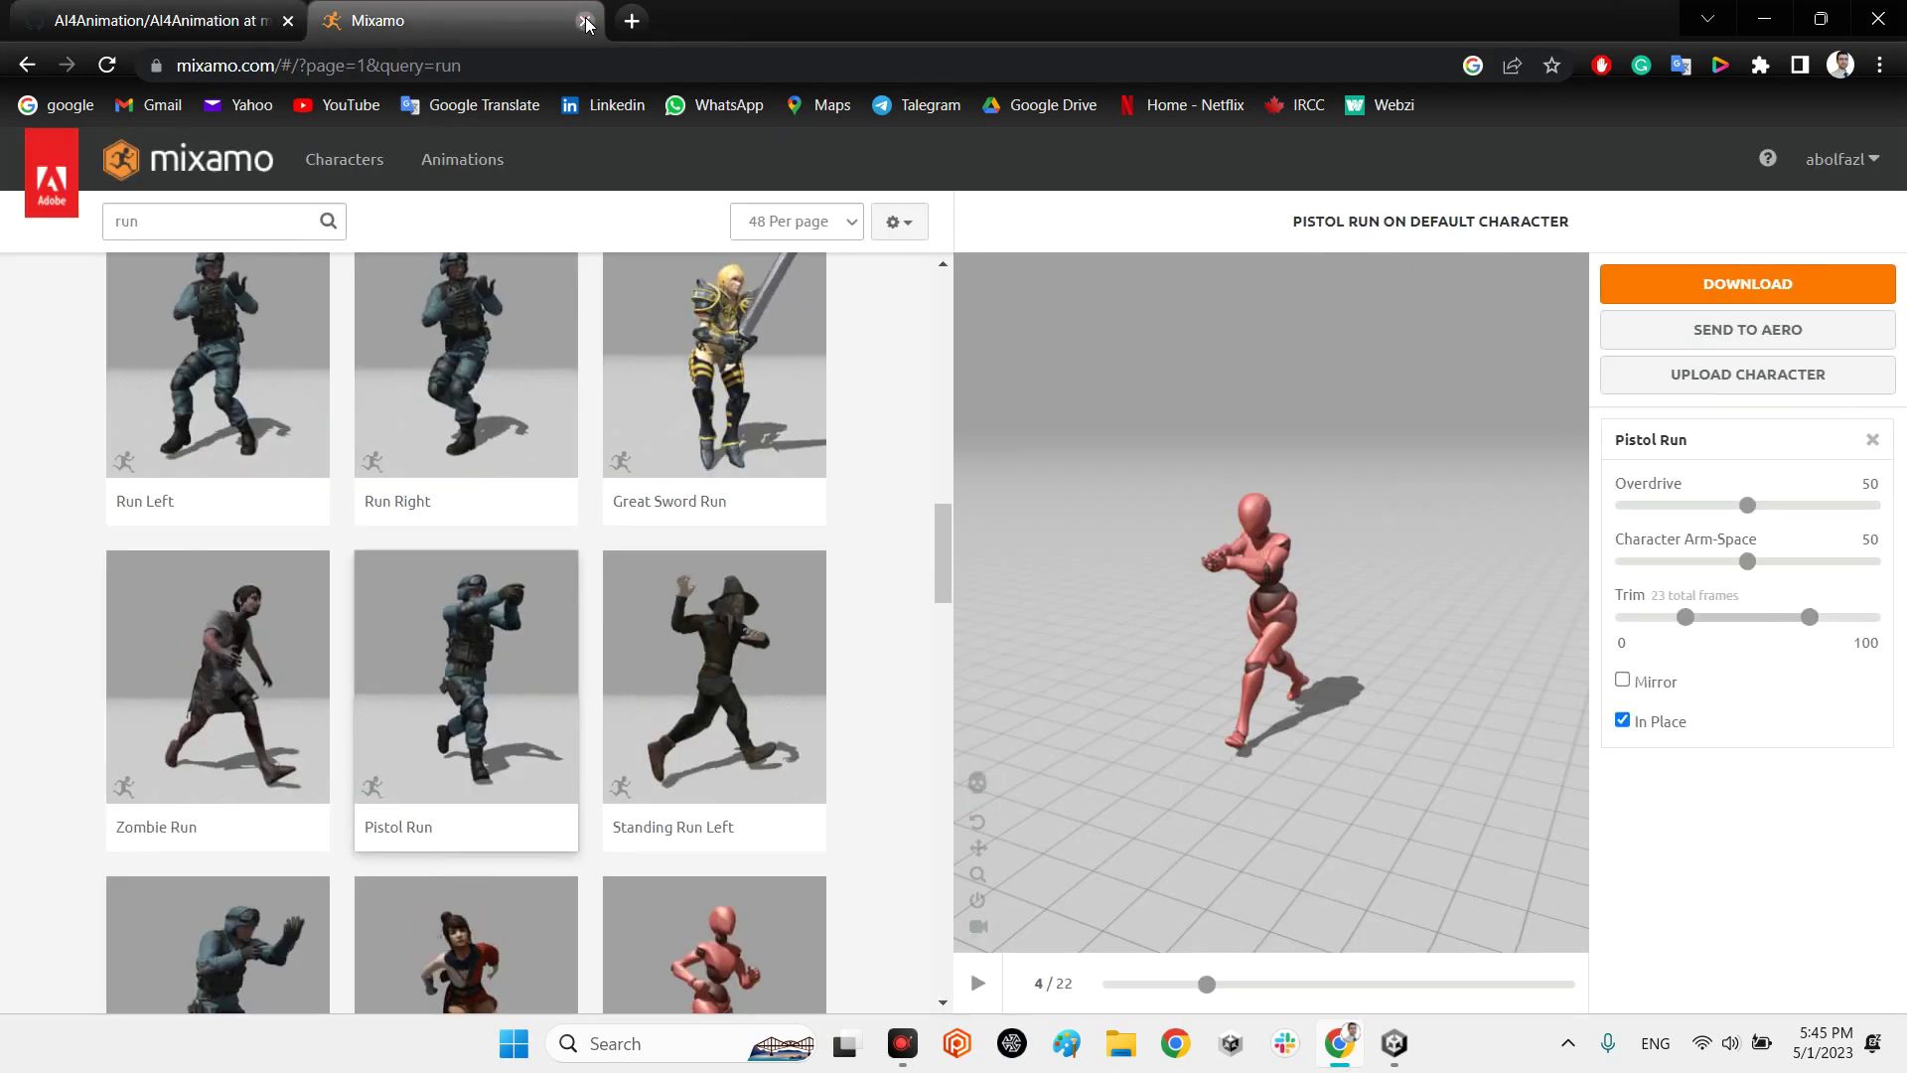
{"action": "left_click", "coordinate": [585, 21]}
{"action": "left_click", "coordinate": [1788, 12]}
{"action": "left_click", "coordinate": [1405, 650]}
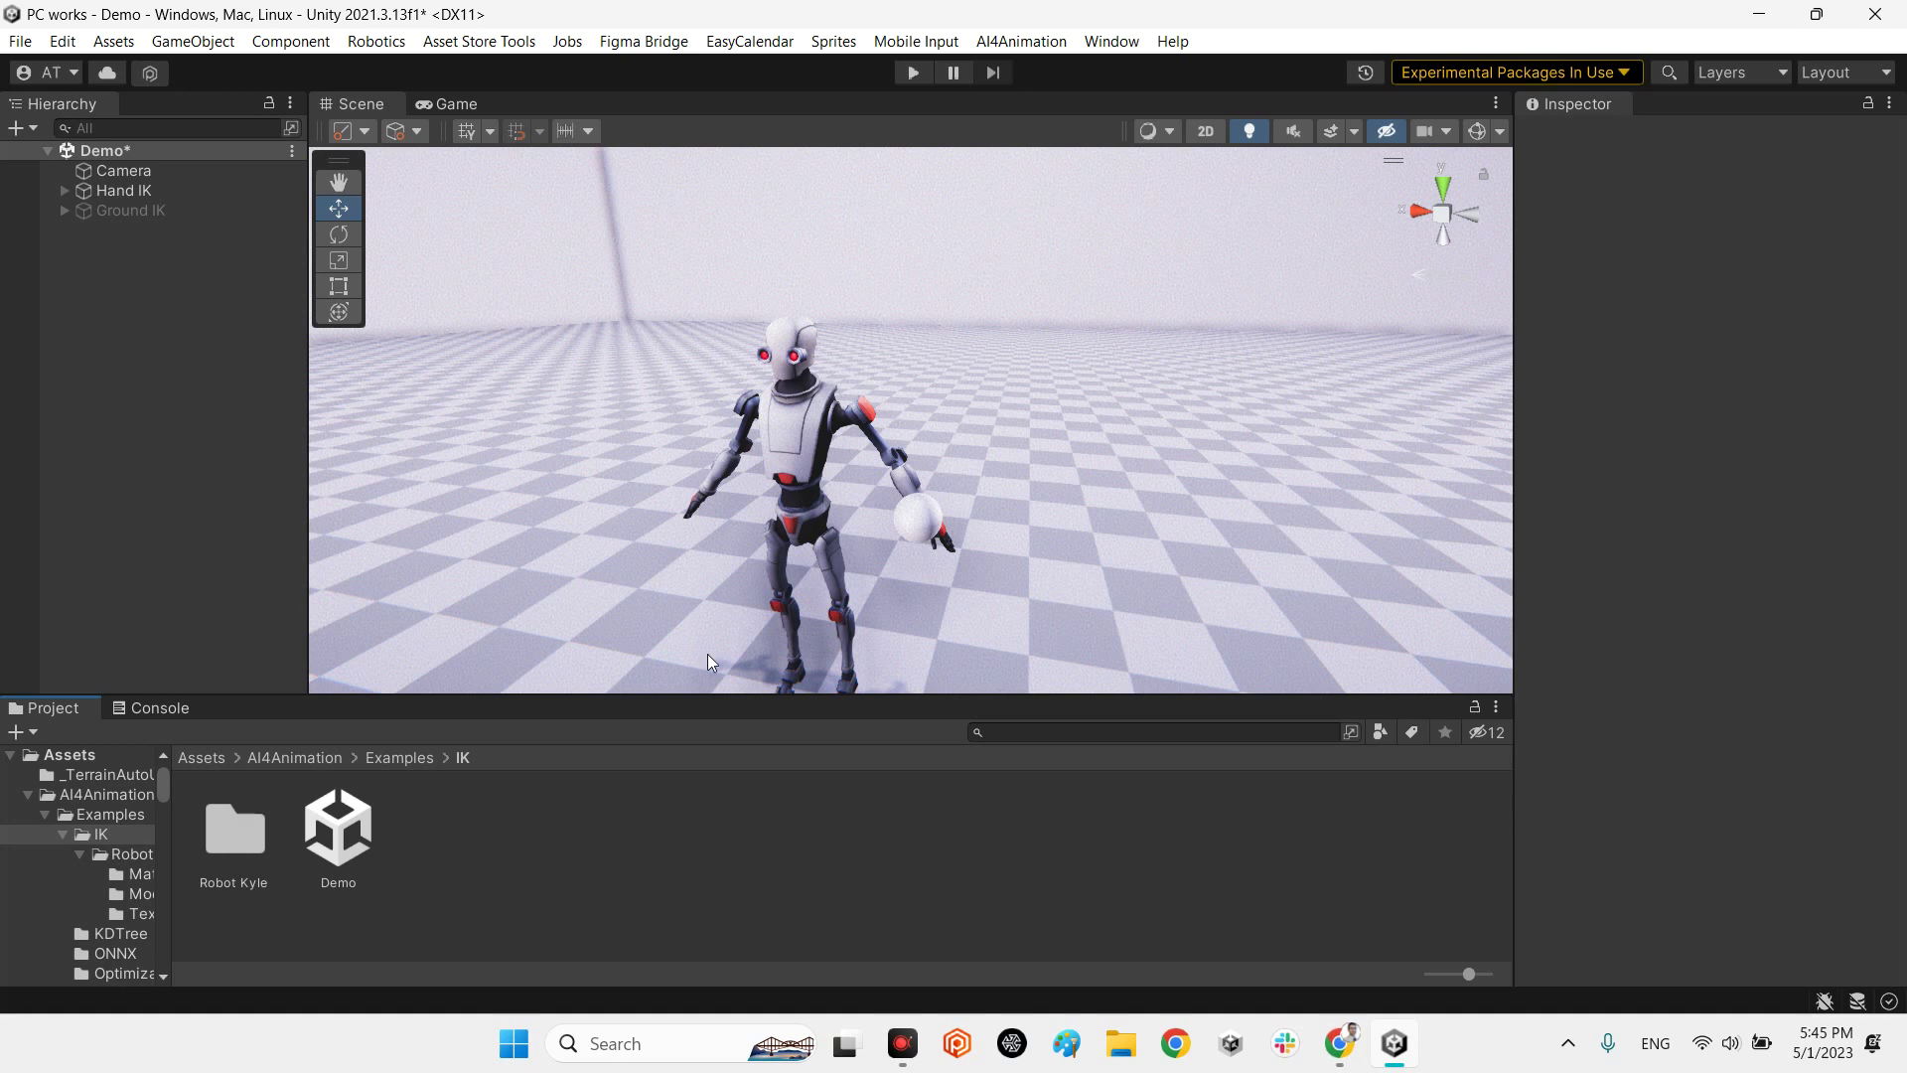
Open the AI4Animation folder and examine the X Bot@Pistol Run model's contents and both Pistol Run animation clips
{"action": "left_click", "coordinate": [368, 760]}
{"action": "left_click", "coordinate": [309, 757]}
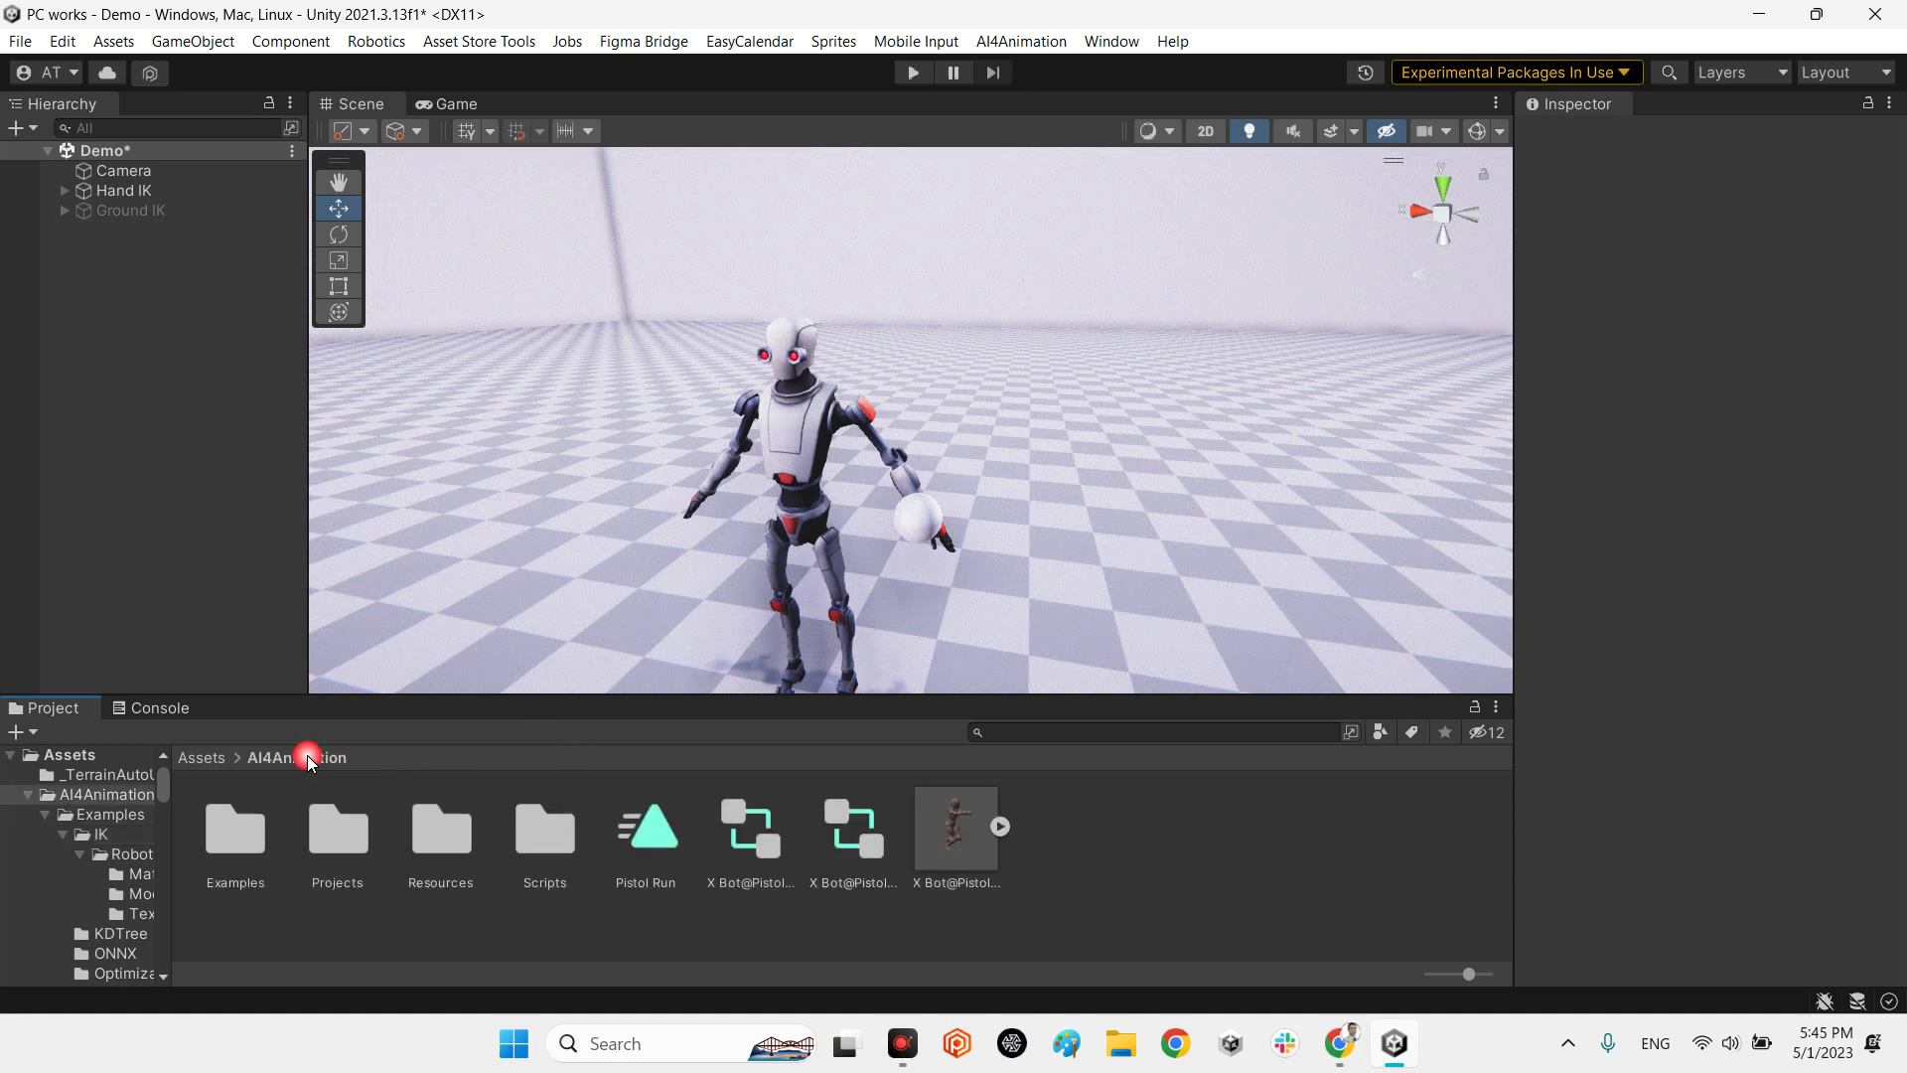
{"action": "left_click", "coordinate": [952, 852]}
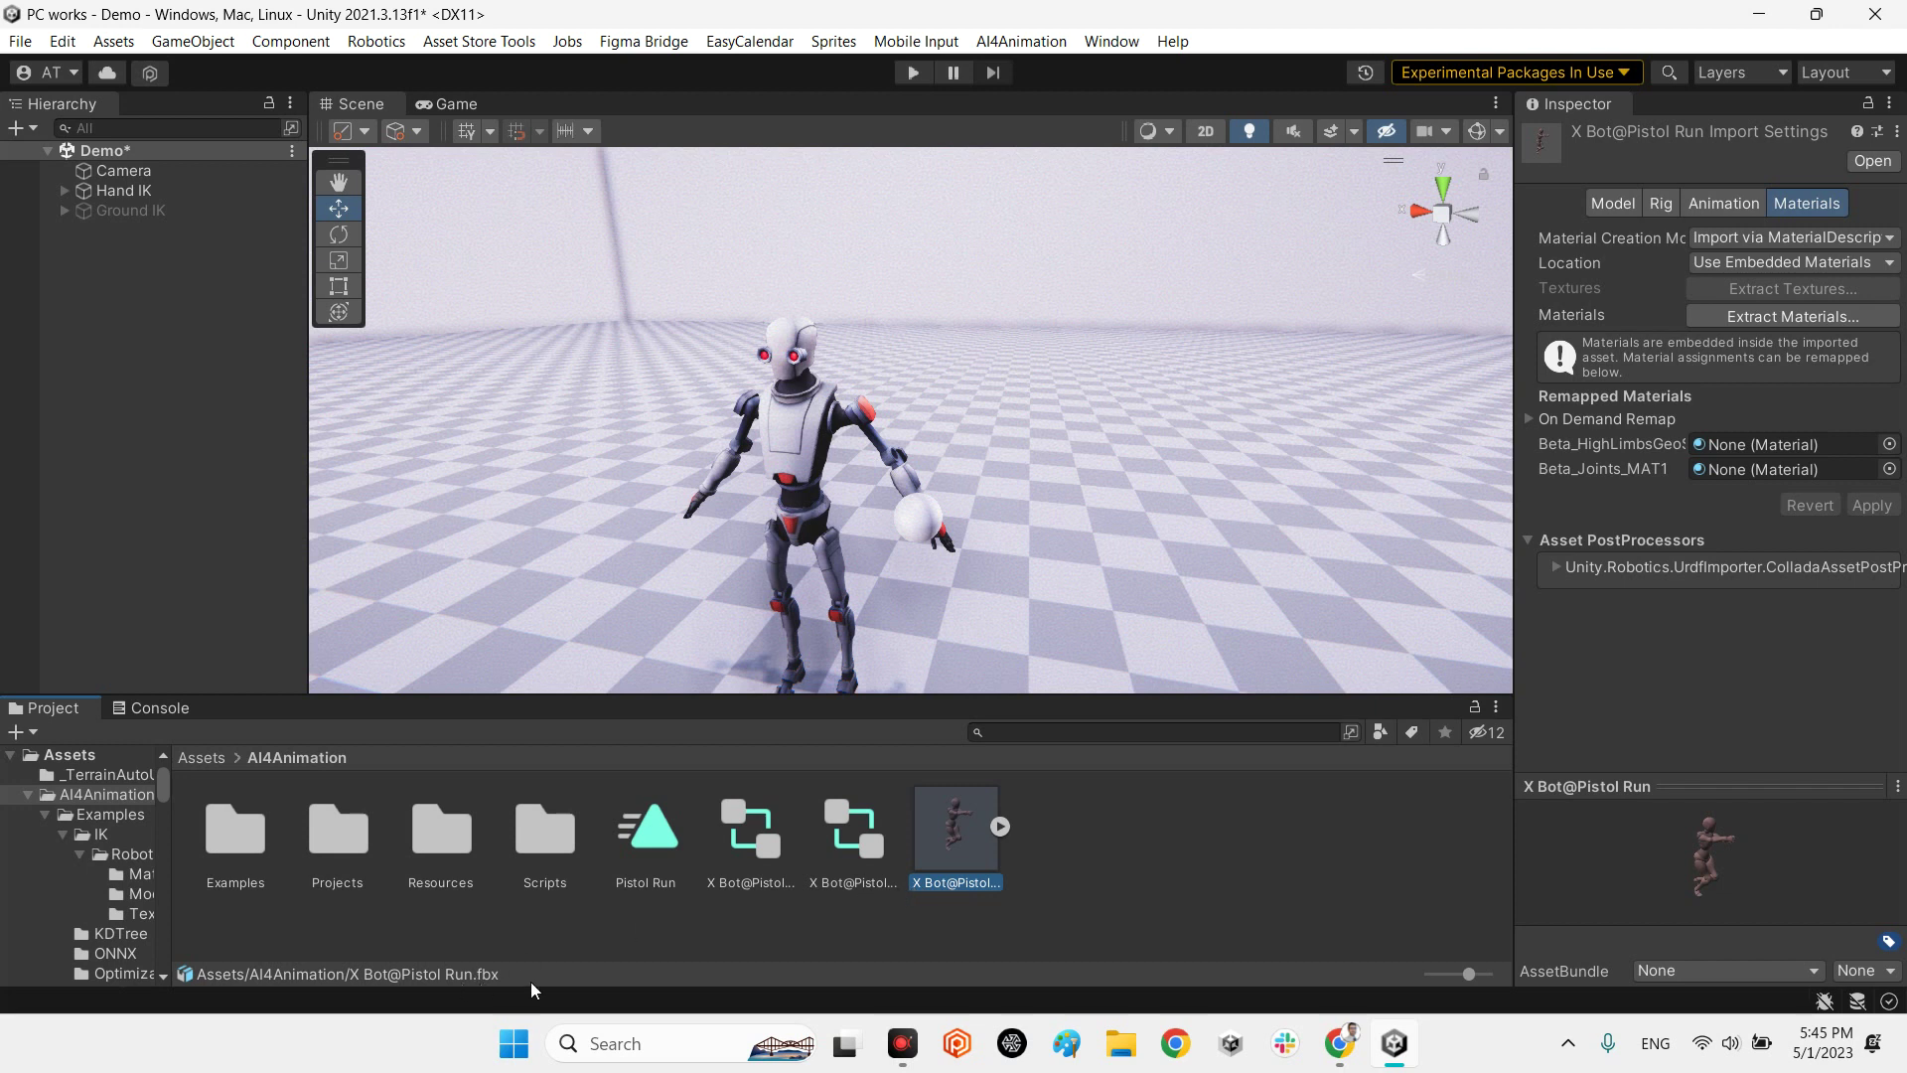
{"action": "left_click", "coordinate": [1000, 827]}
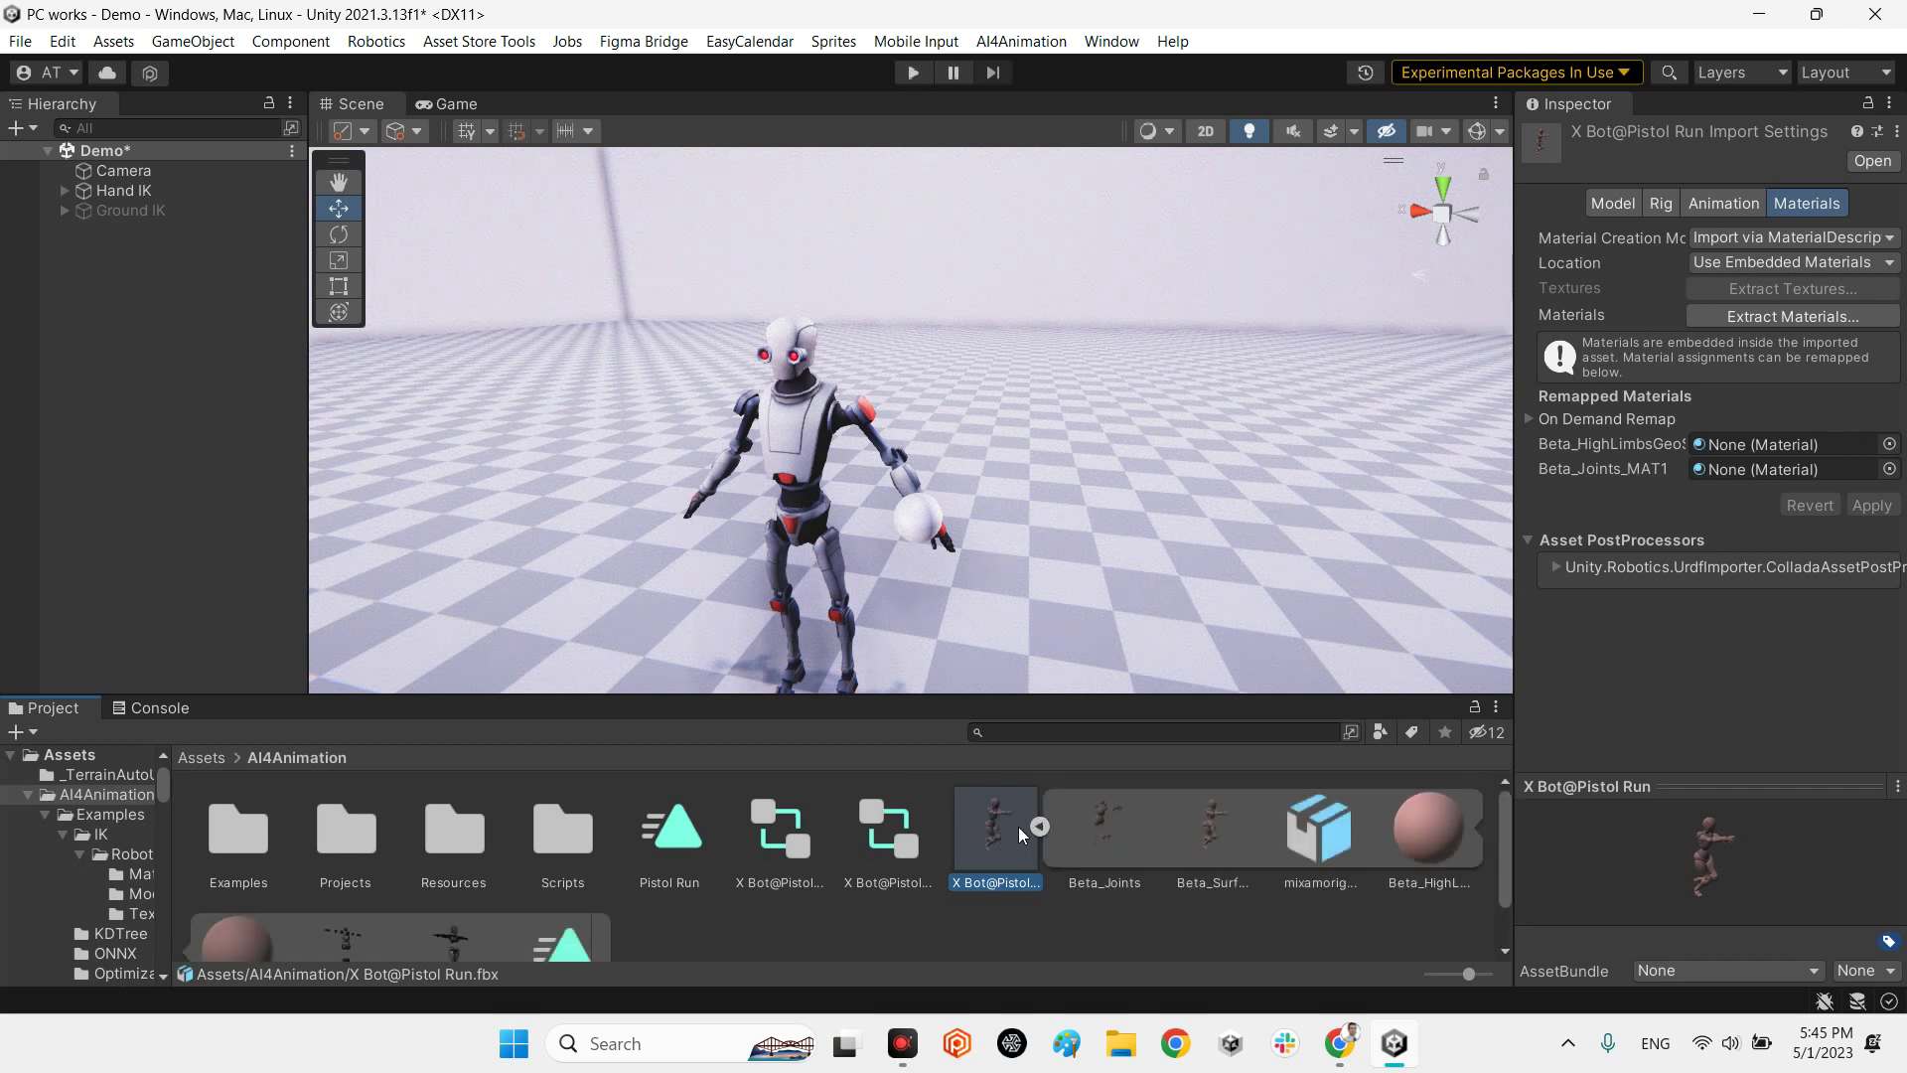
{"action": "scroll", "coordinate": [1034, 850], "scroll_direction": "down", "scroll_amount": 1}
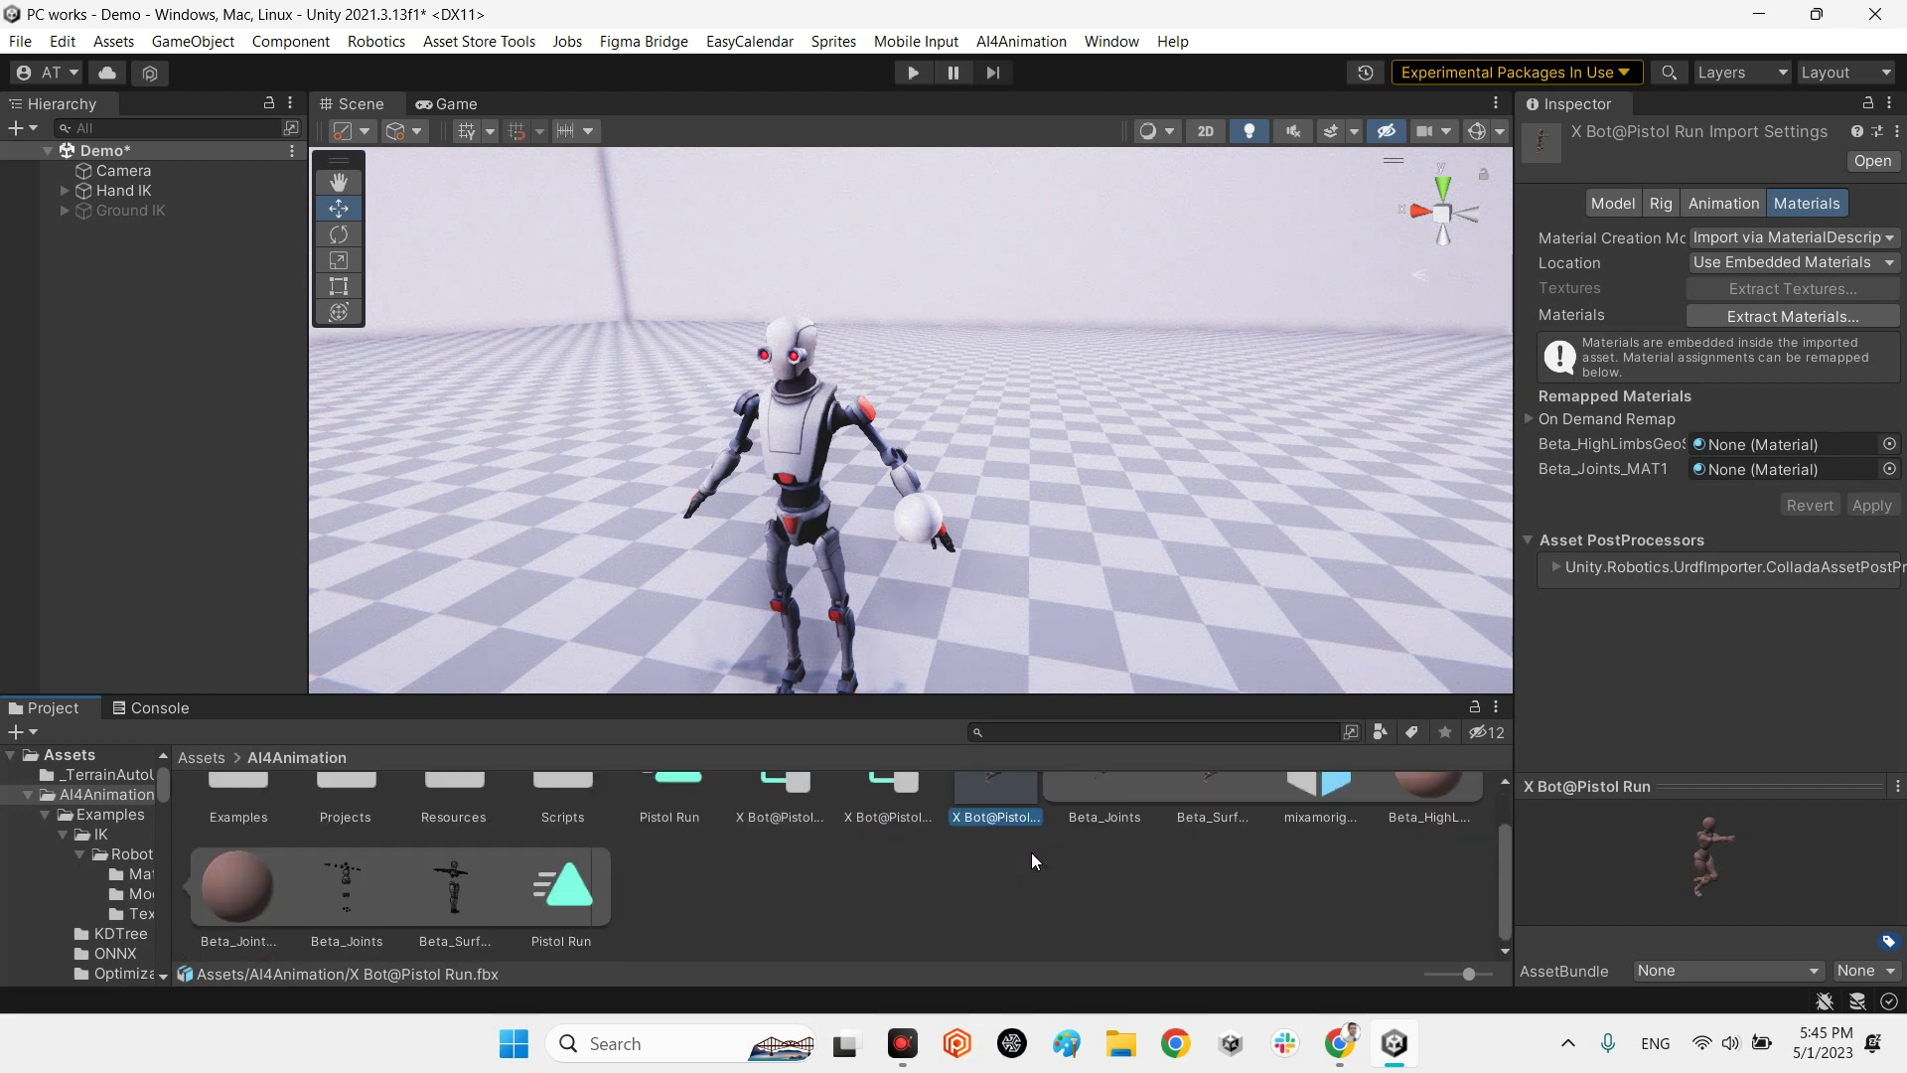
{"action": "left_click", "coordinate": [566, 892]}
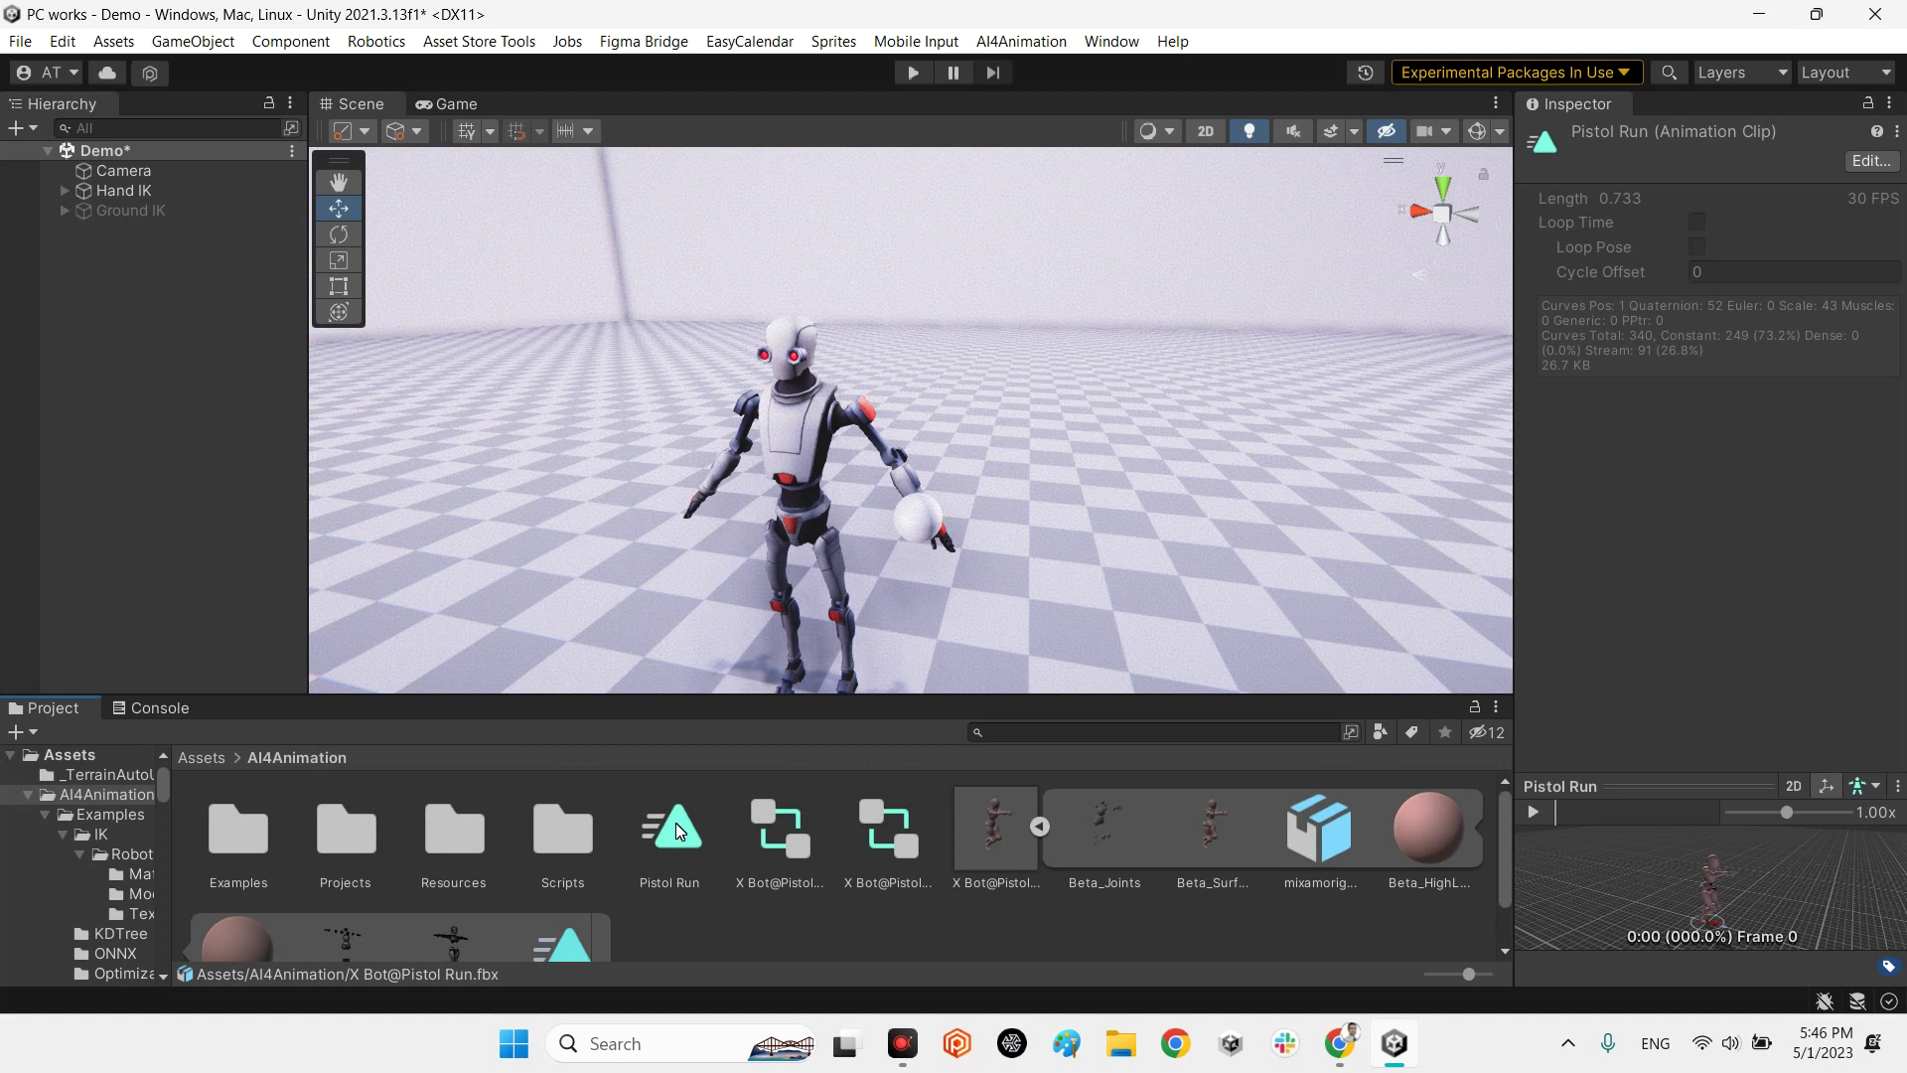
{"action": "left_click", "coordinate": [675, 827]}
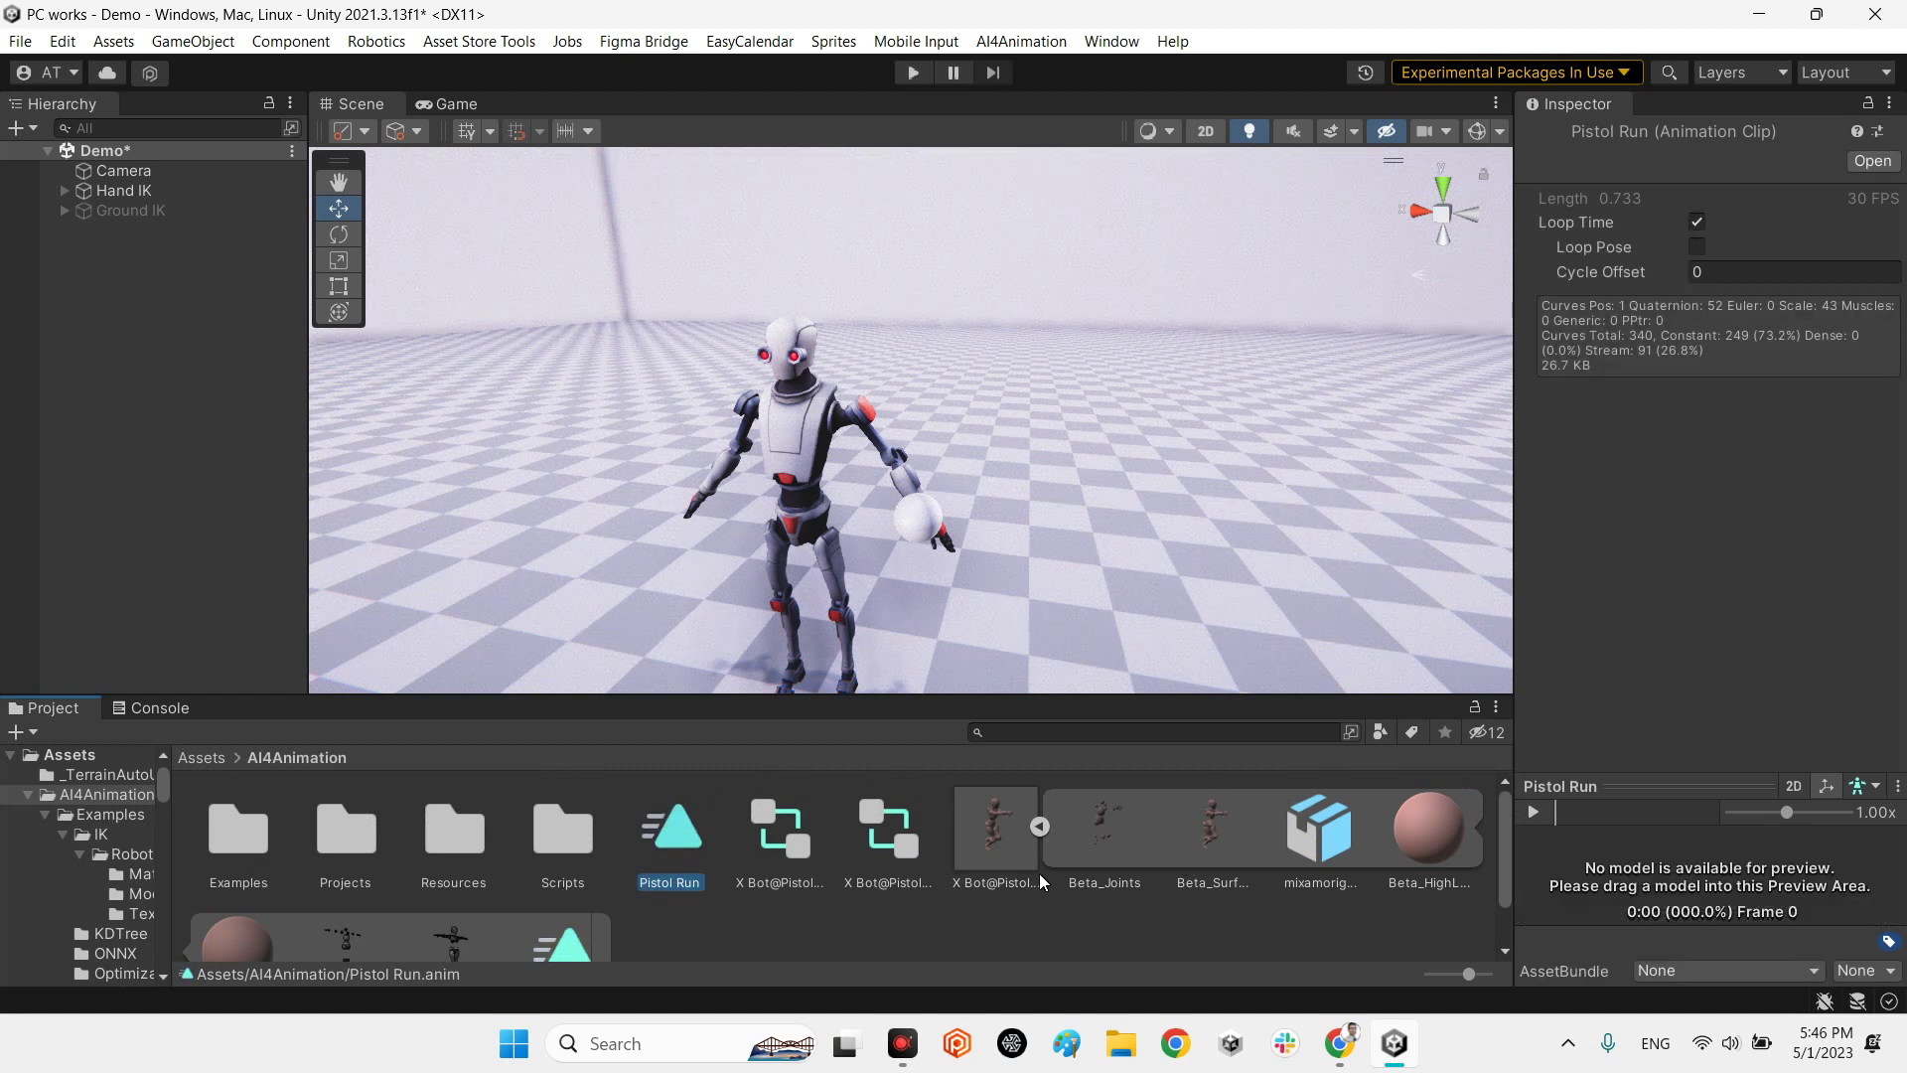
{"action": "left_click", "coordinate": [1040, 826]}
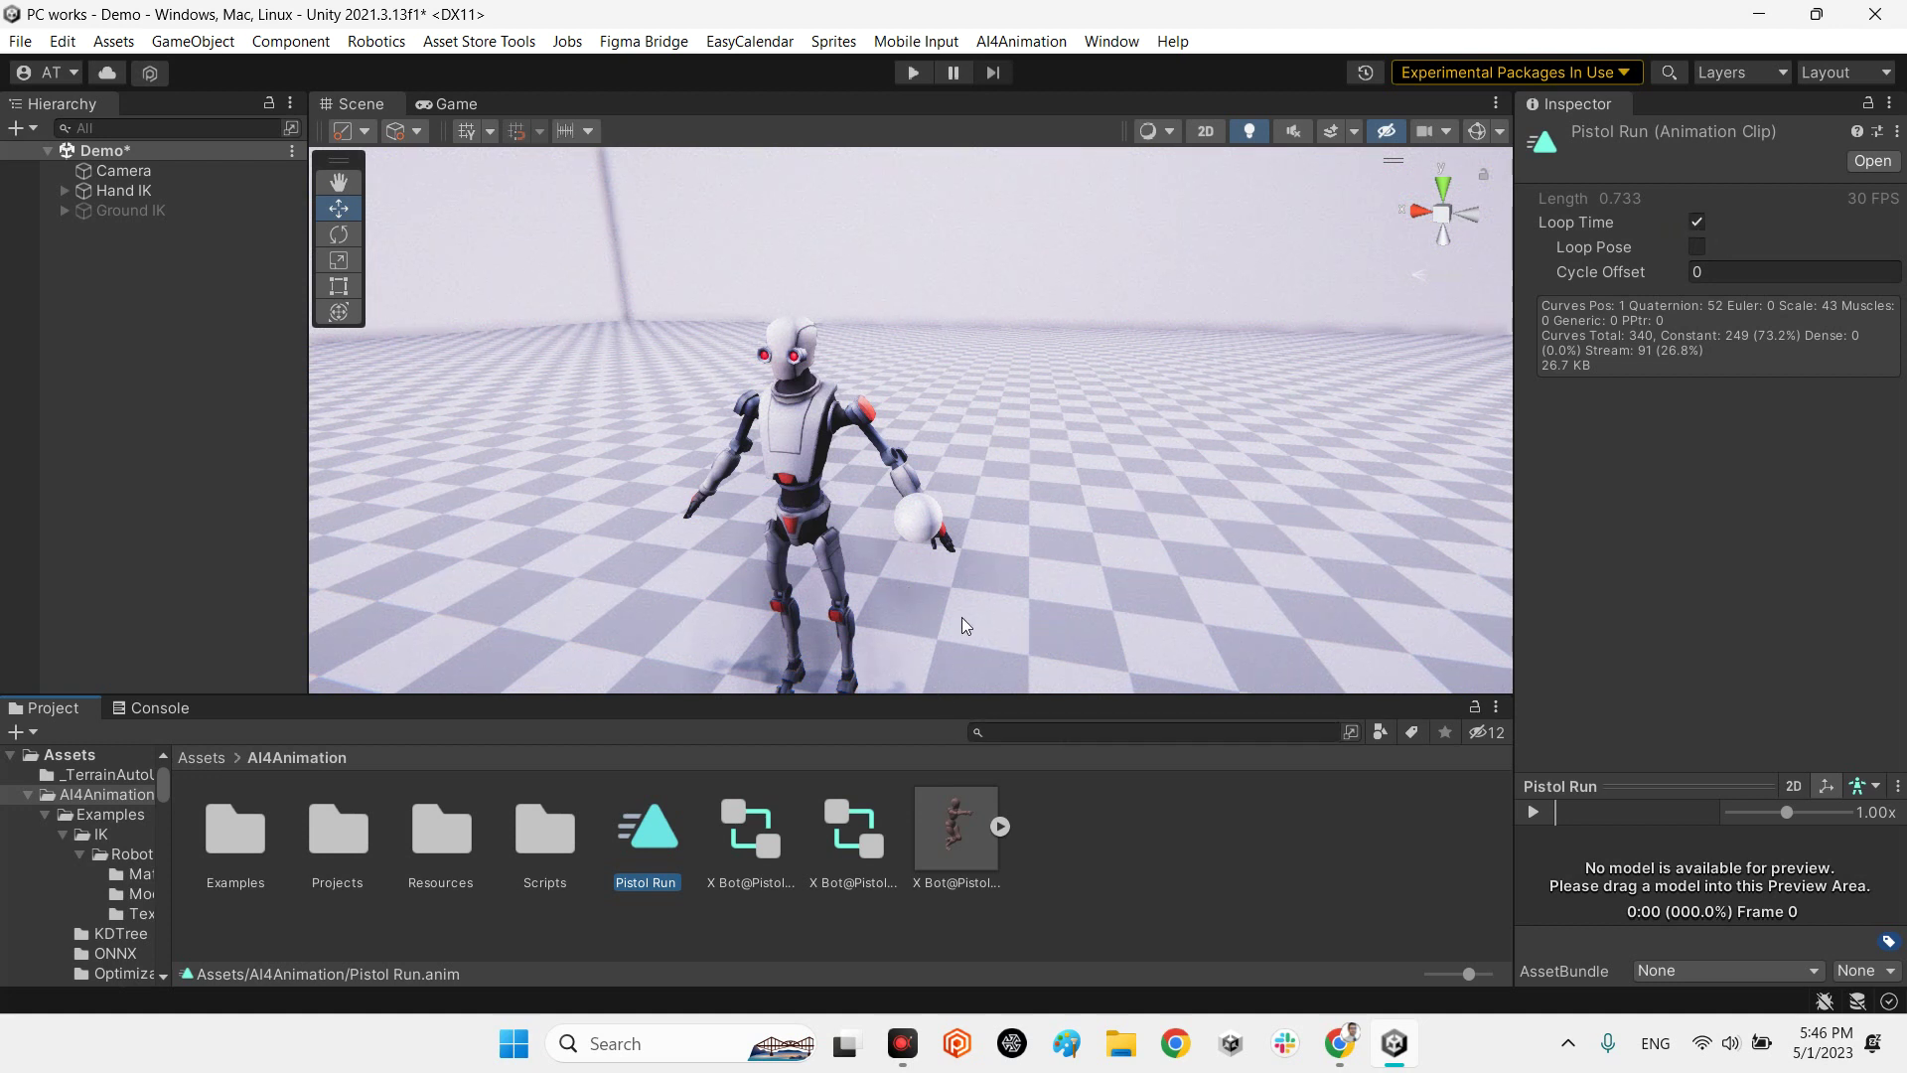
Place the X Bot@Pistol Run model in the scene beside the robot and apply the standalone Pistol Run clip to it
{"action": "scroll", "coordinate": [1090, 536], "scroll_direction": "down", "scroll_amount": 5}
{"action": "left_click_drag", "start_coordinate": [1086, 516], "coordinate": [1073, 517], "text": "alt"}
{"action": "left_click", "coordinate": [934, 805]}
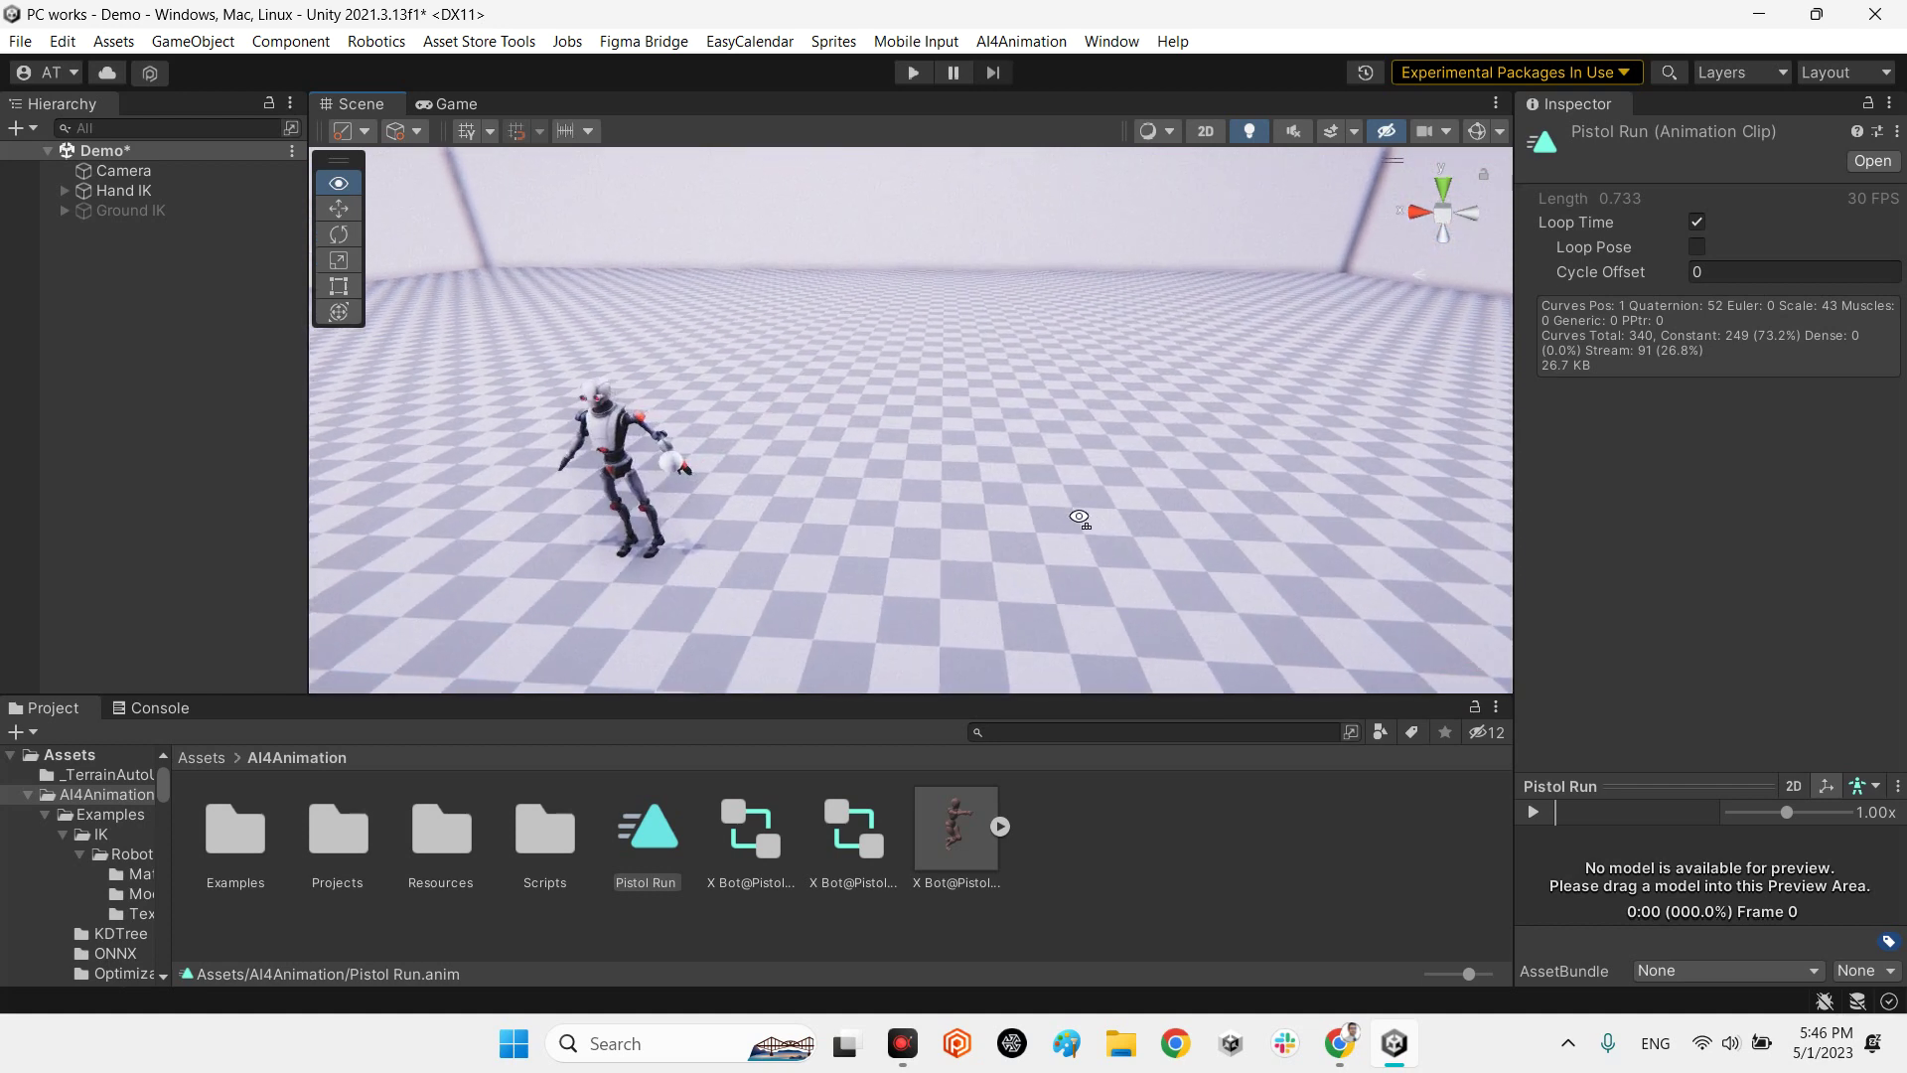
{"action": "left_click_drag", "start_coordinate": [934, 807], "coordinate": [890, 489]}
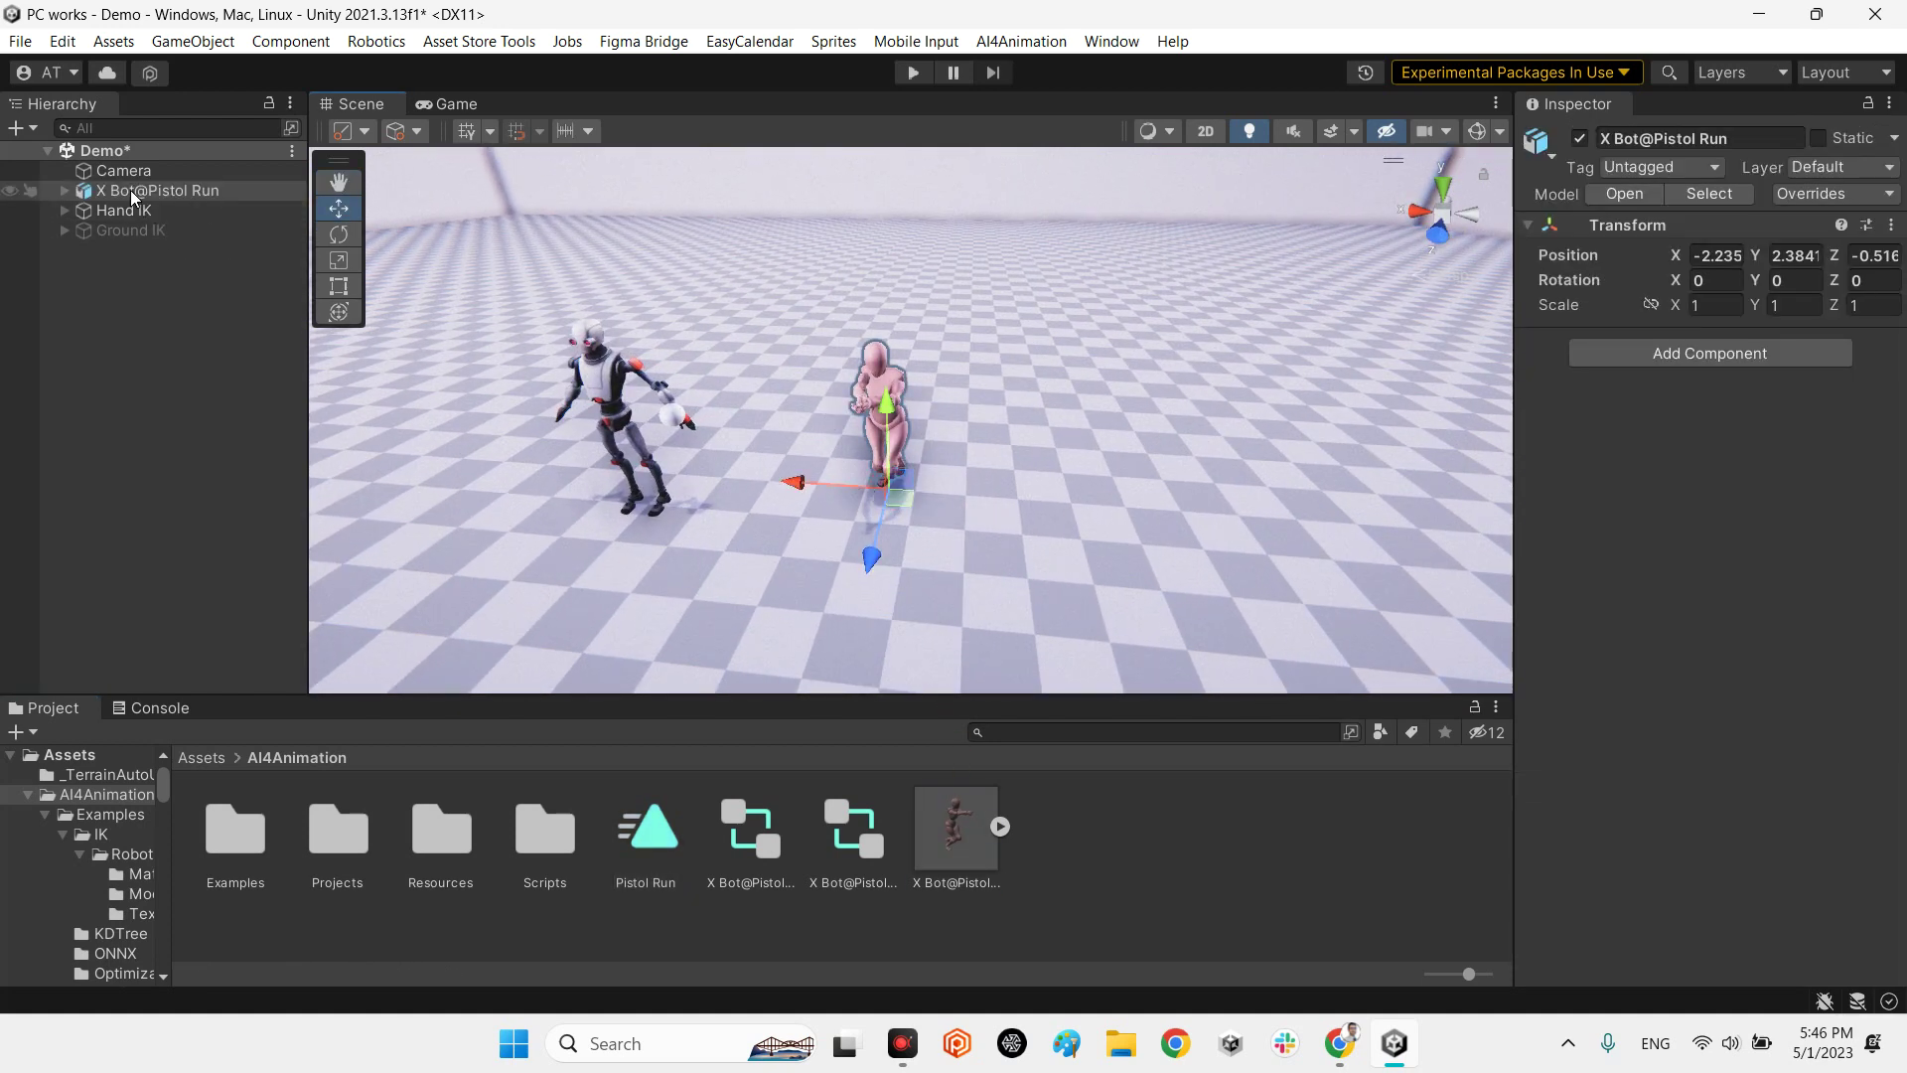
{"action": "left_click_drag", "start_coordinate": [1070, 514], "coordinate": [987, 463], "text": "alt"}
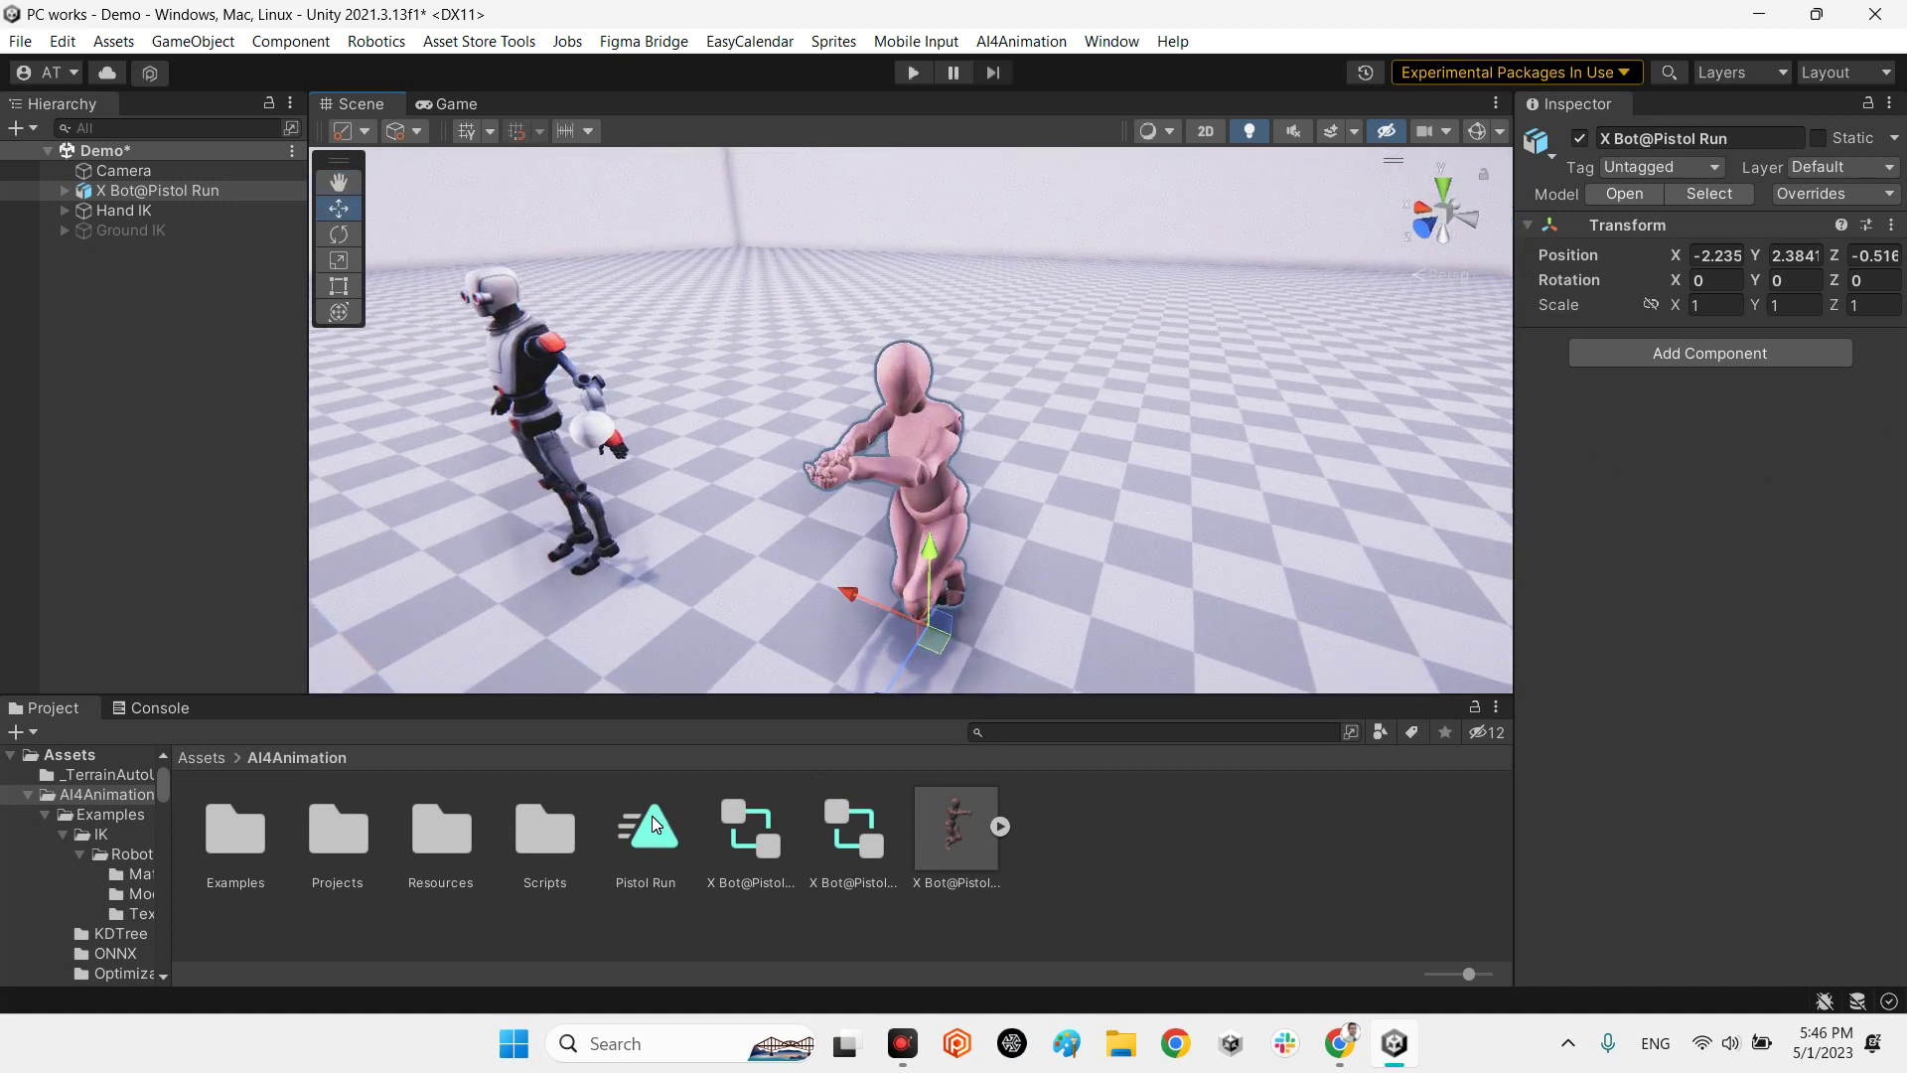
{"action": "left_click_drag", "start_coordinate": [652, 814], "coordinate": [1703, 572]}
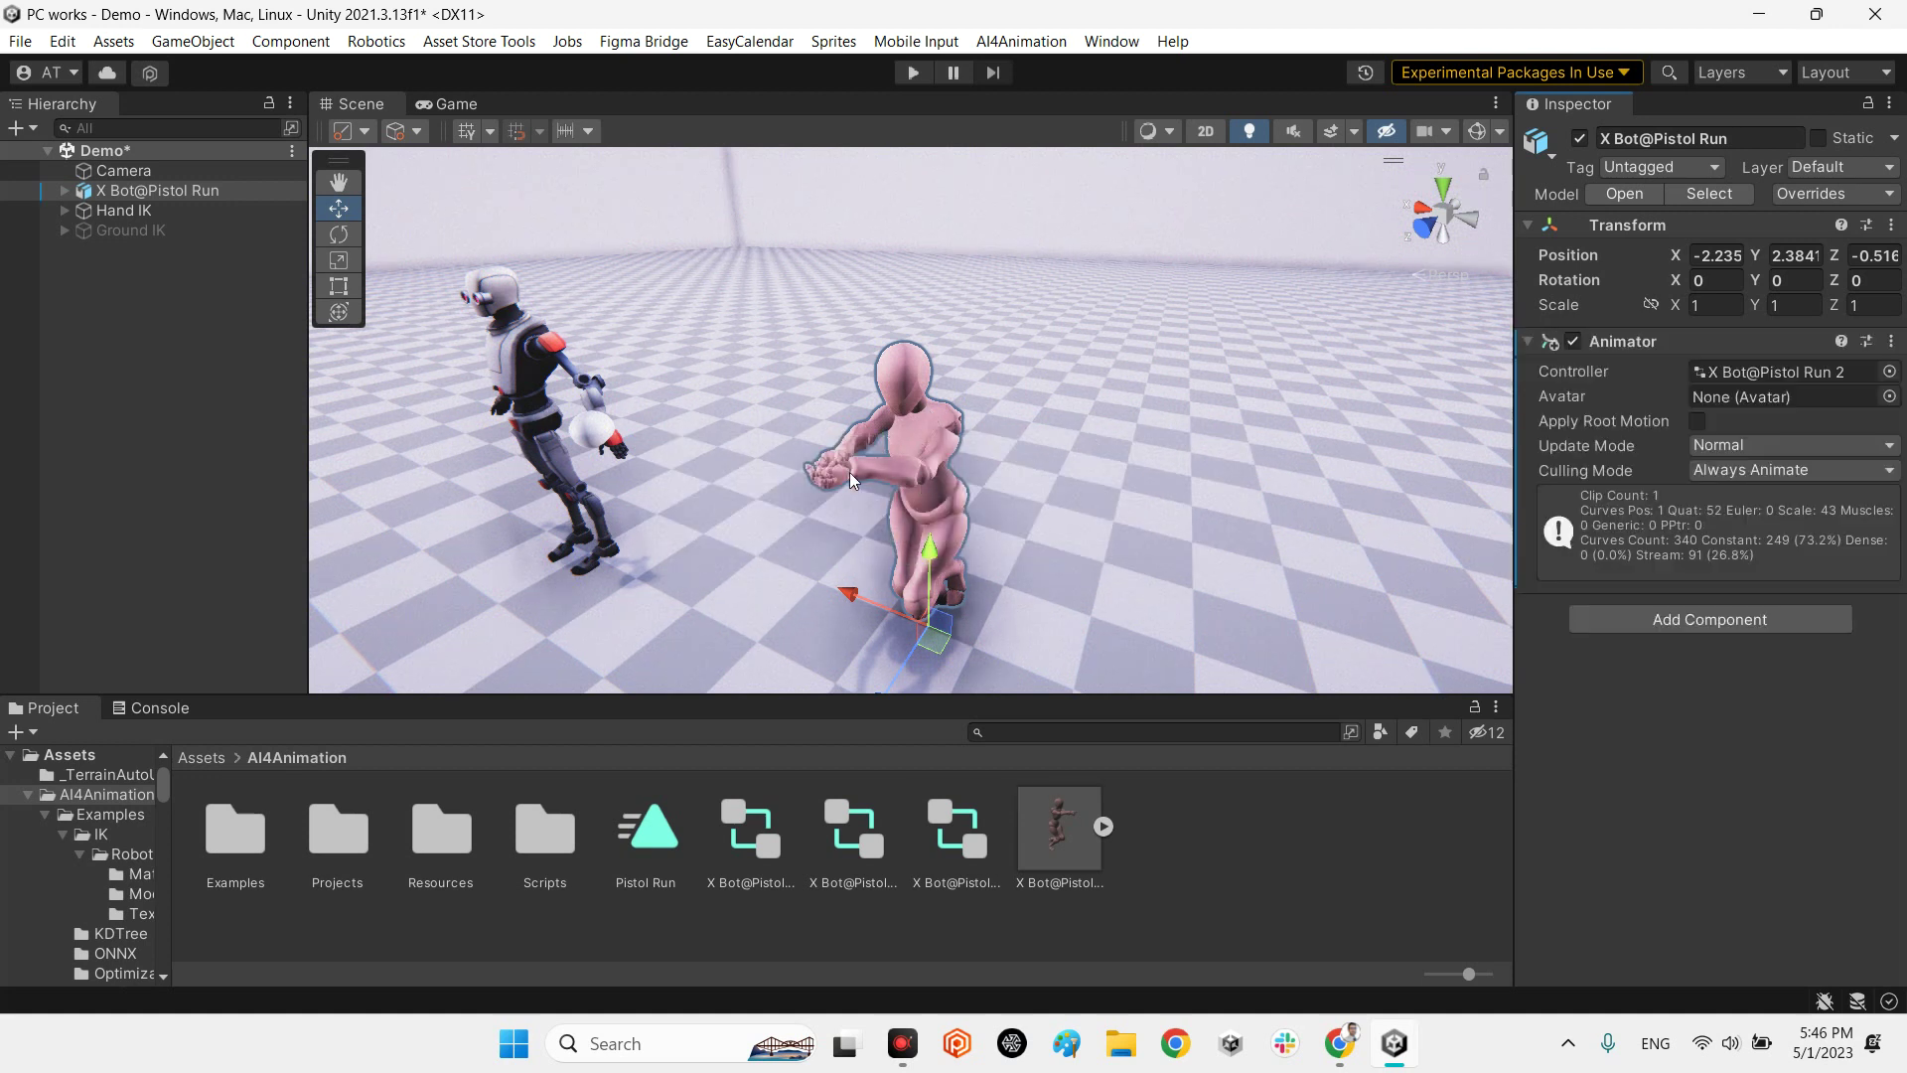
{"action": "left_click", "coordinate": [58, 194]}
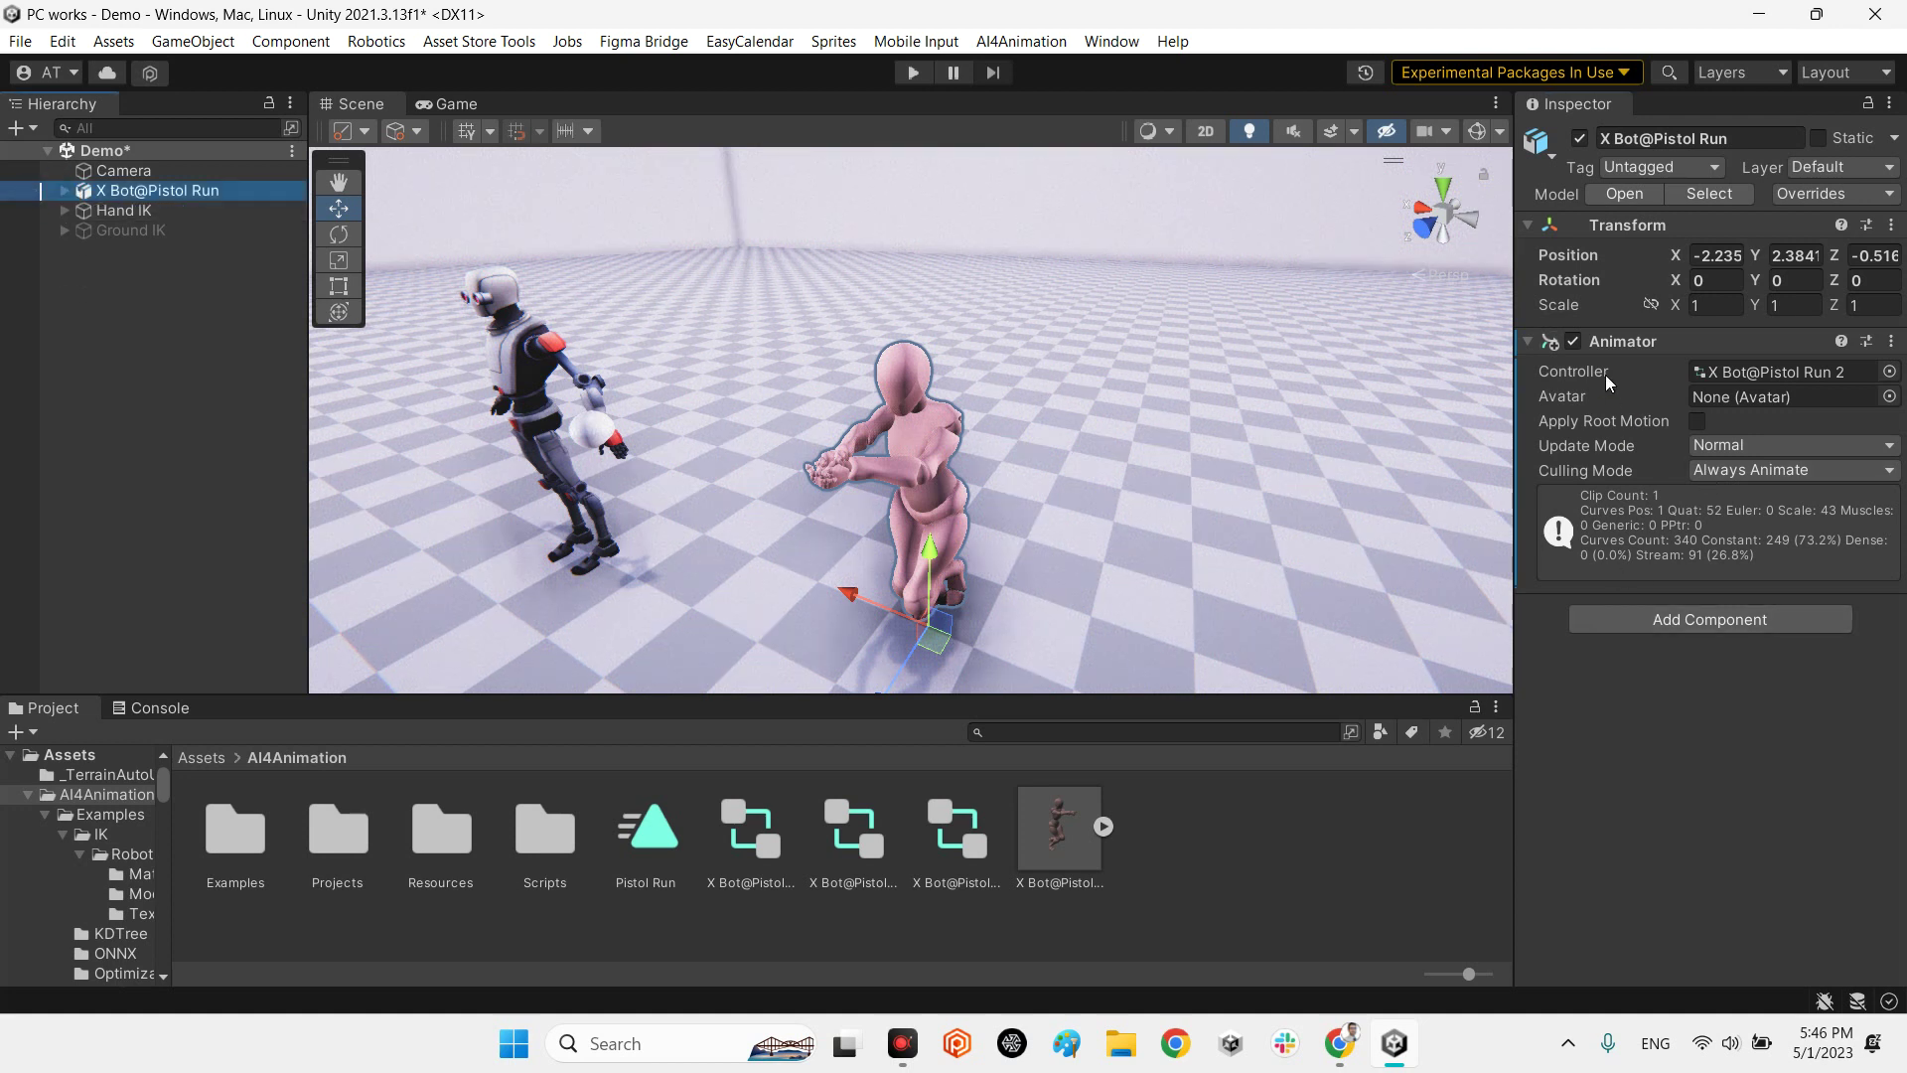
Add a Generic IK component to X Bot@Pistol Run and create one objective in it
{"action": "left_click", "coordinate": [1679, 341]}
{"action": "left_click", "coordinate": [1689, 388]}
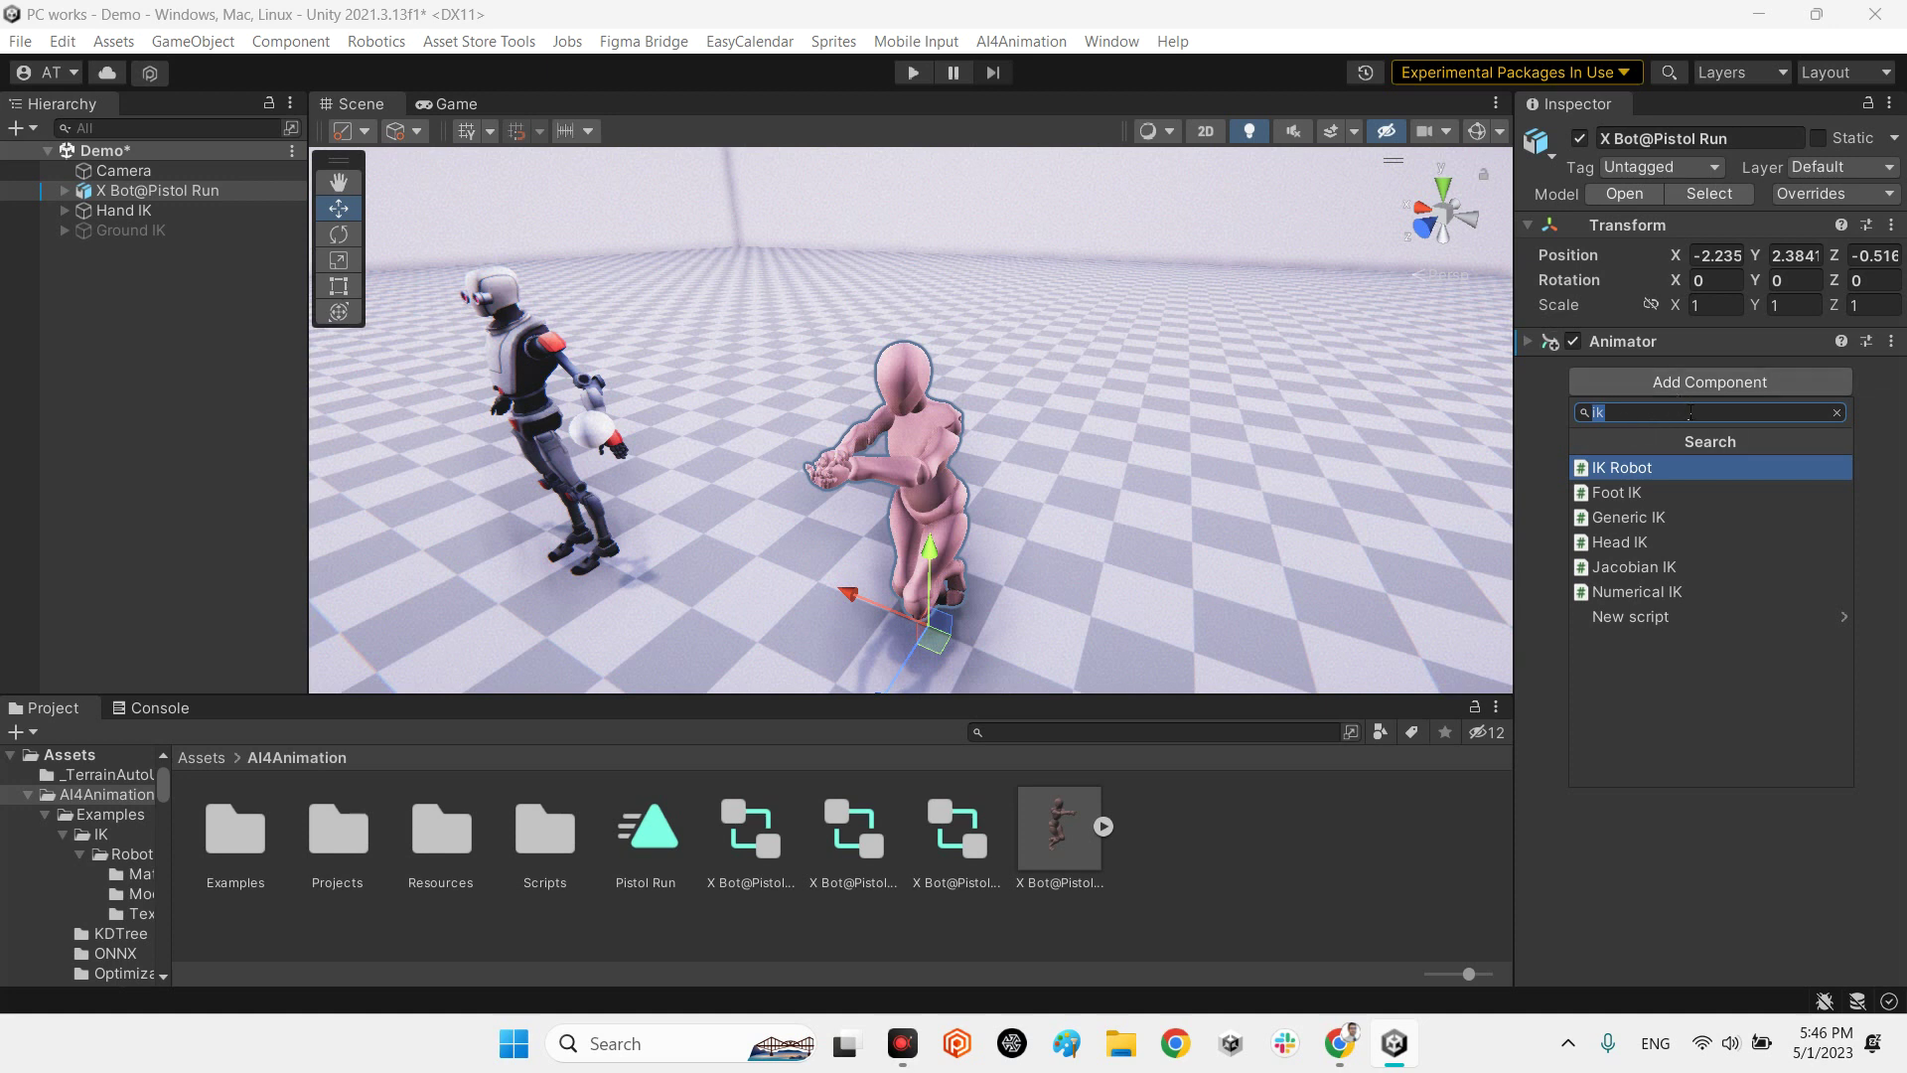
{"action": "left_click", "coordinate": [1645, 523]}
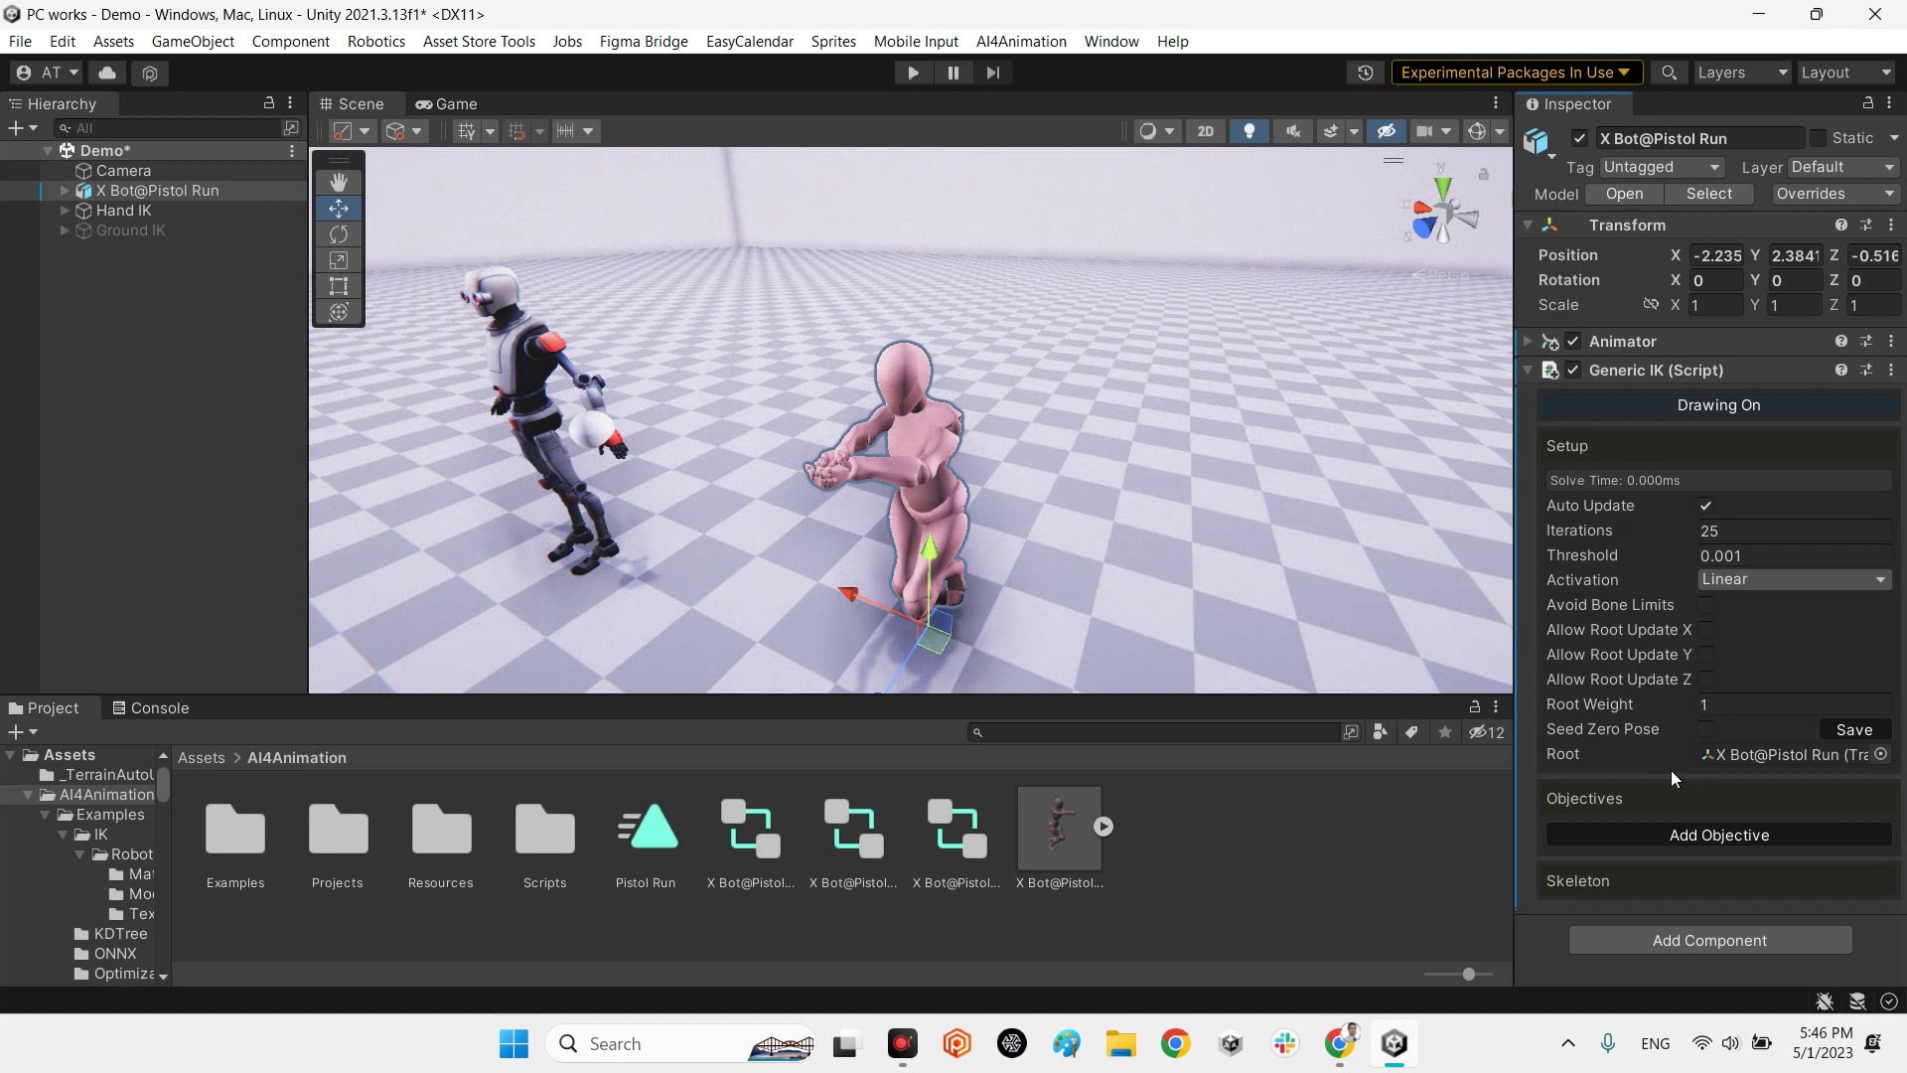
{"action": "left_click", "coordinate": [1746, 755]}
{"action": "left_click", "coordinate": [1720, 840]}
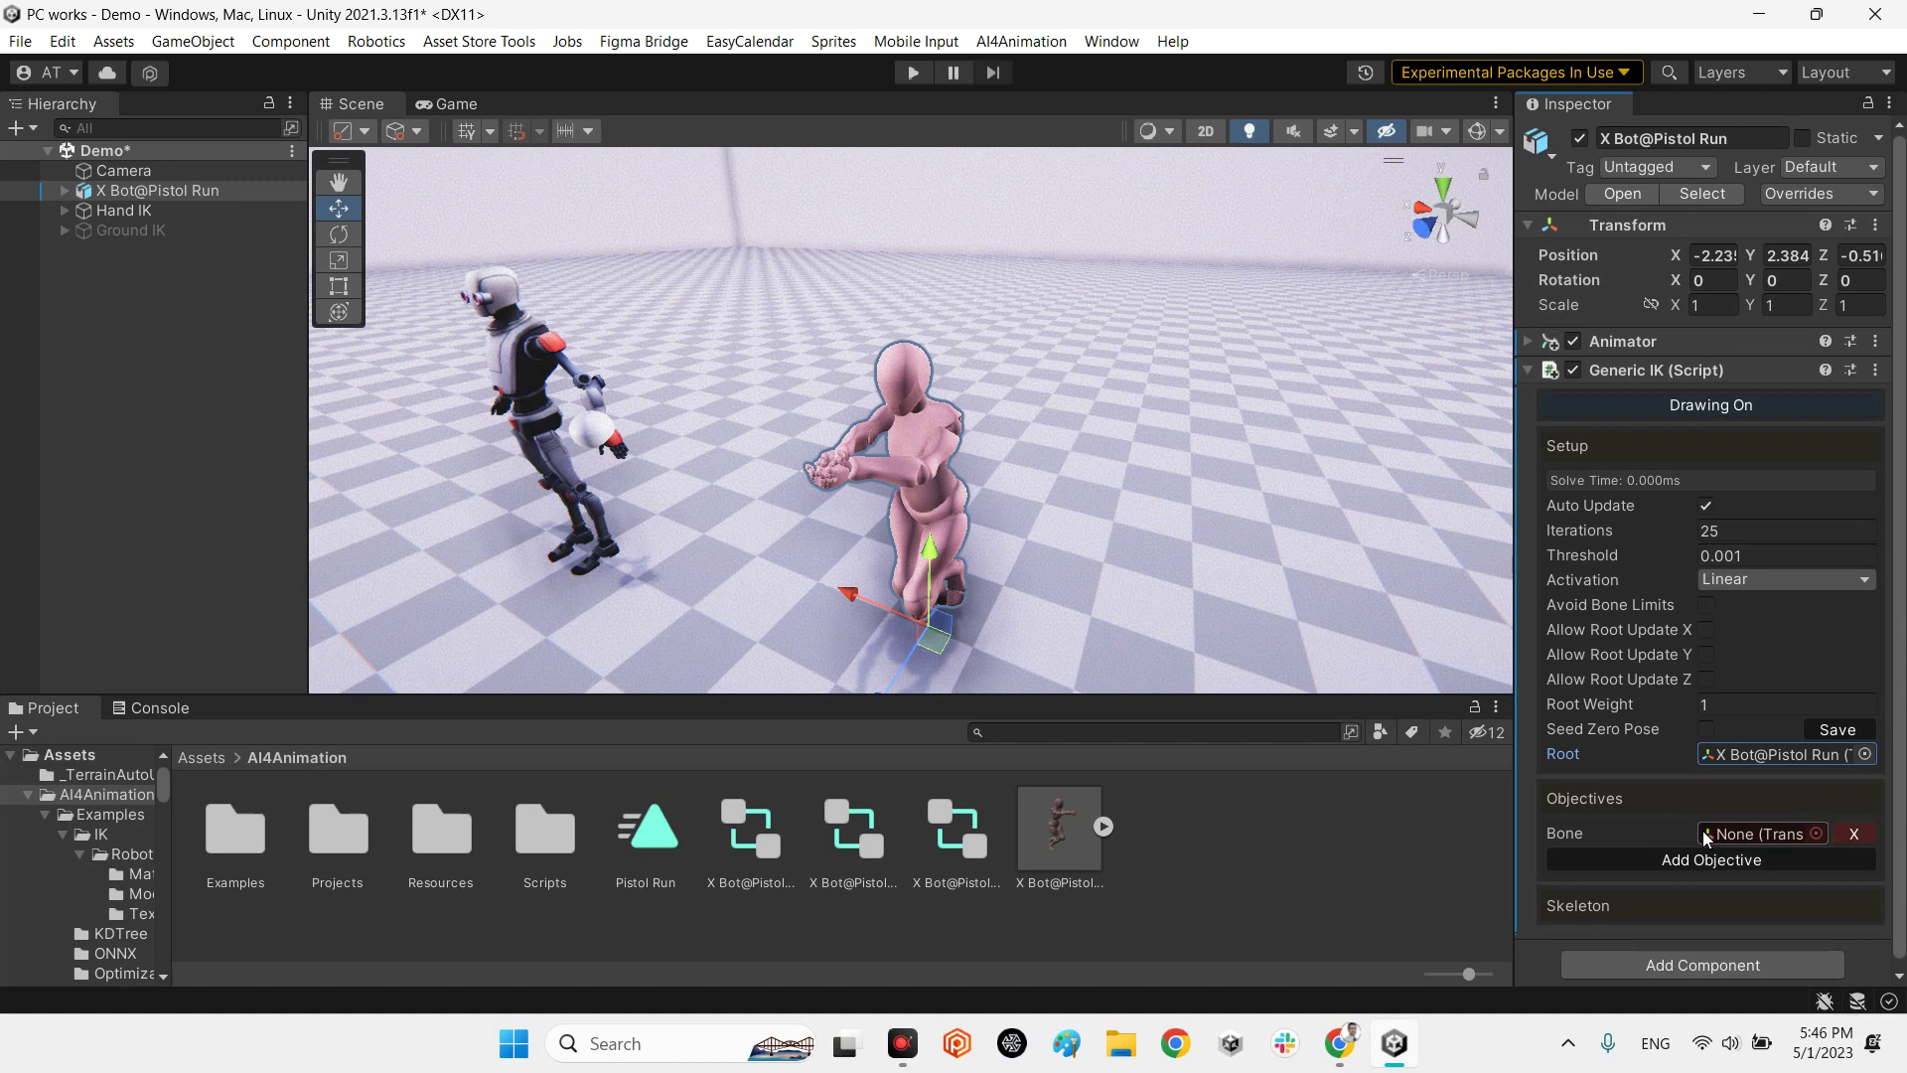
Expand the X Bot bone hierarchy from the hips through the spine and left arm down to mixamorig:LeftHand
{"action": "left_click_drag", "start_coordinate": [769, 428], "coordinate": [676, 407], "text": "alt"}
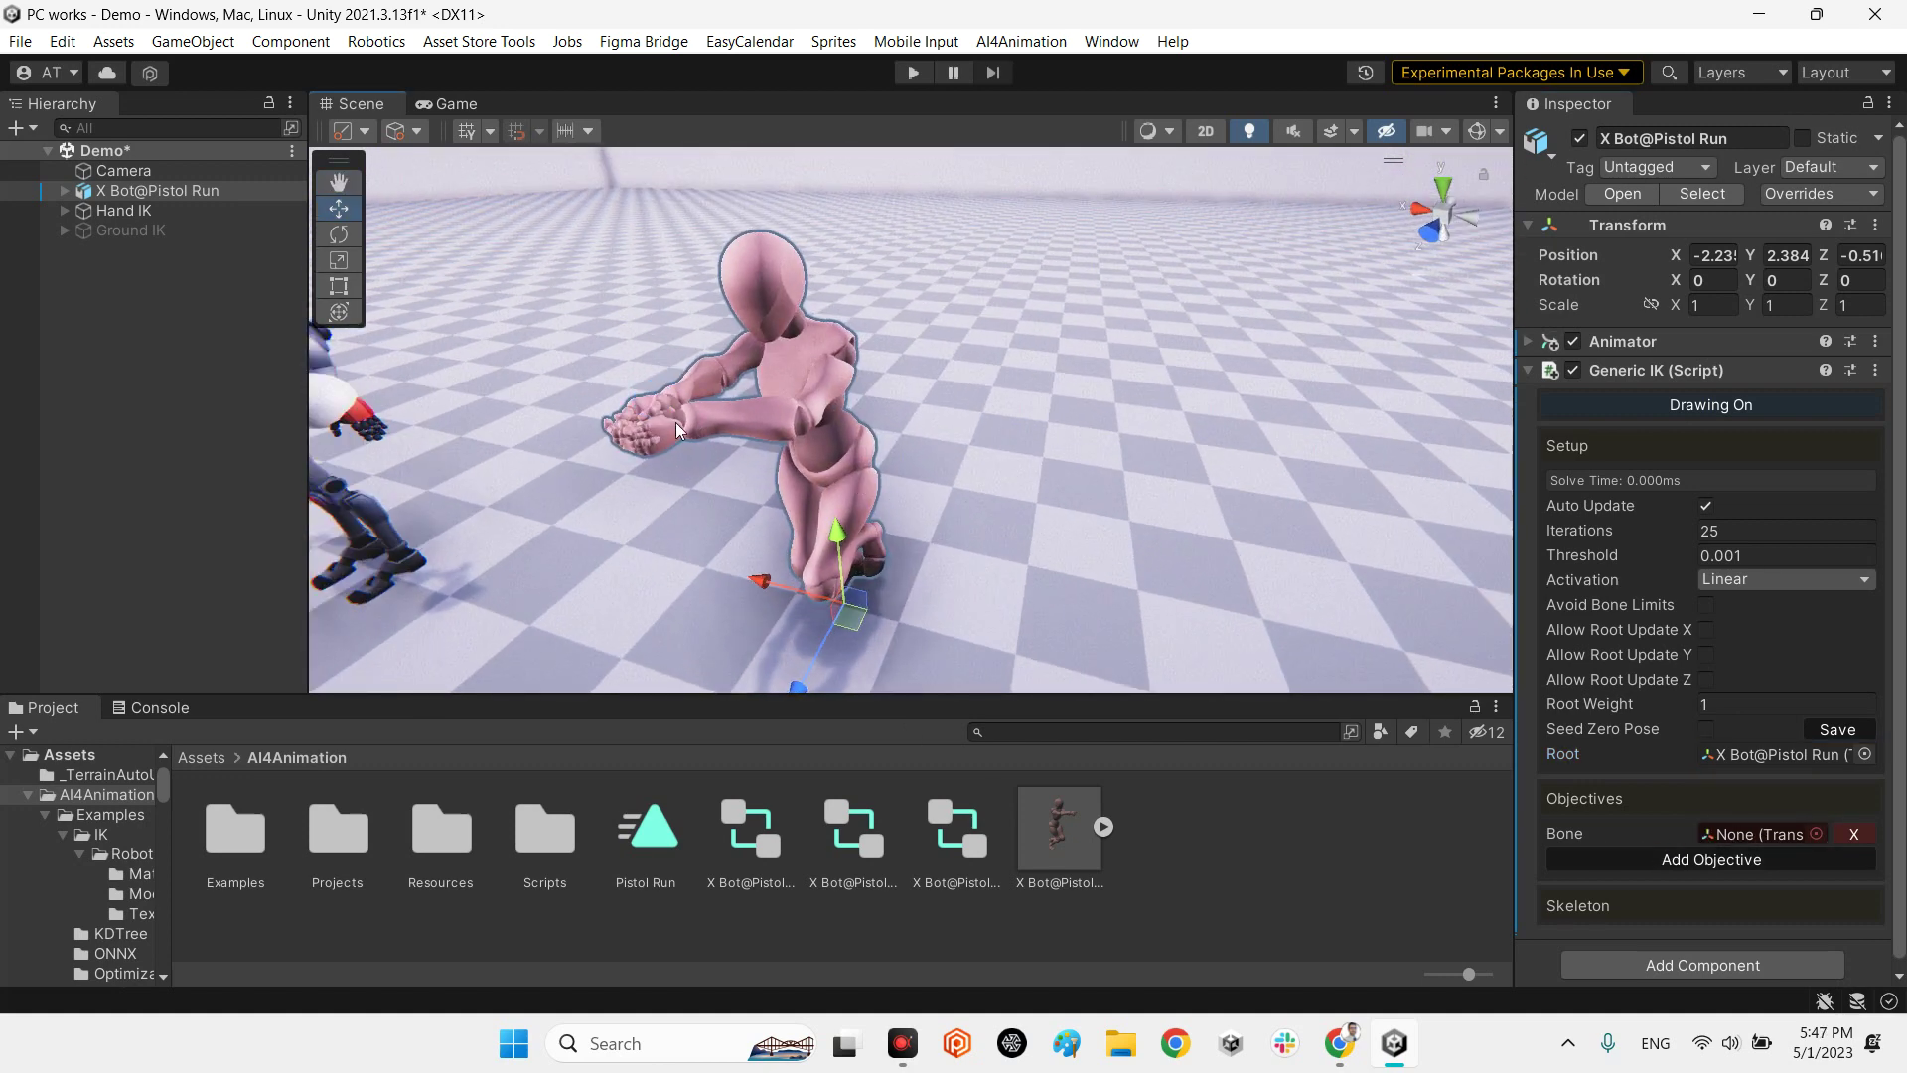
{"action": "left_click", "coordinate": [65, 190]}
{"action": "left_click", "coordinate": [76, 251]}
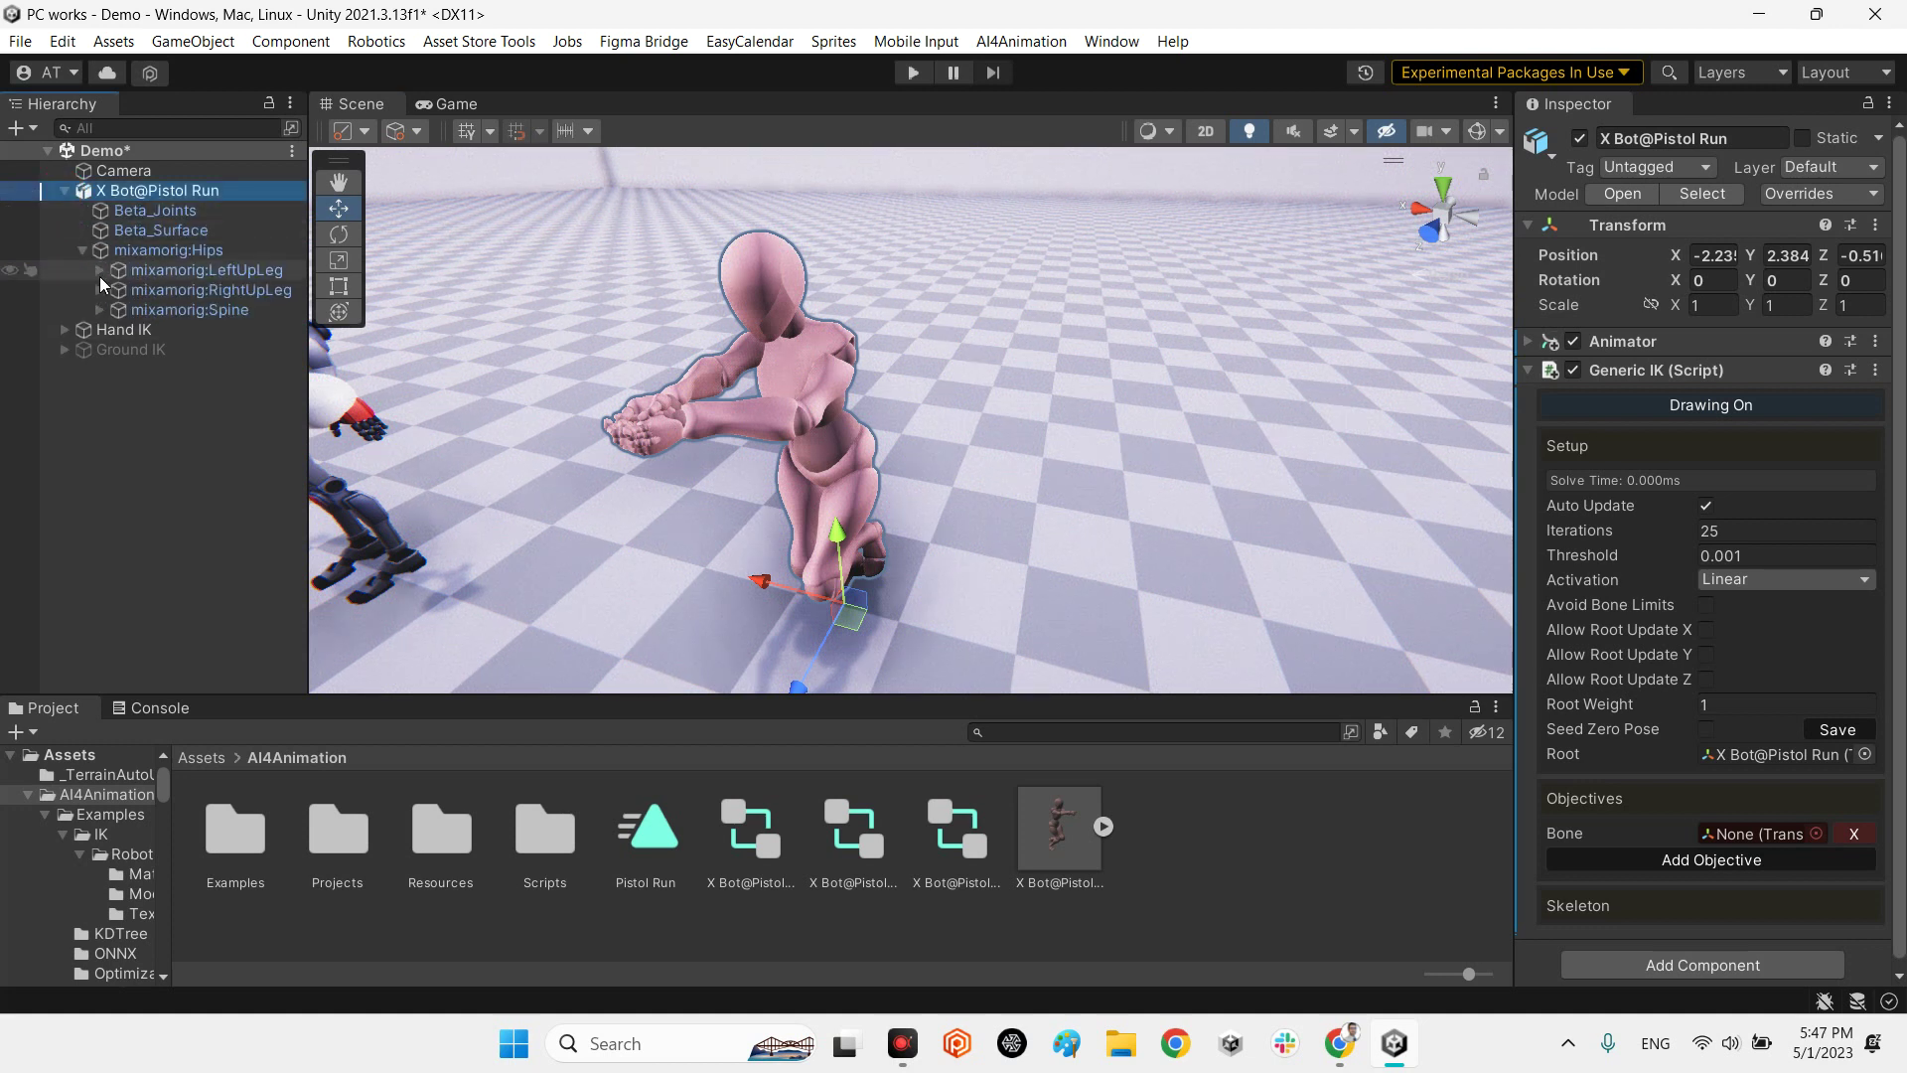
{"action": "left_click", "coordinate": [100, 309]}
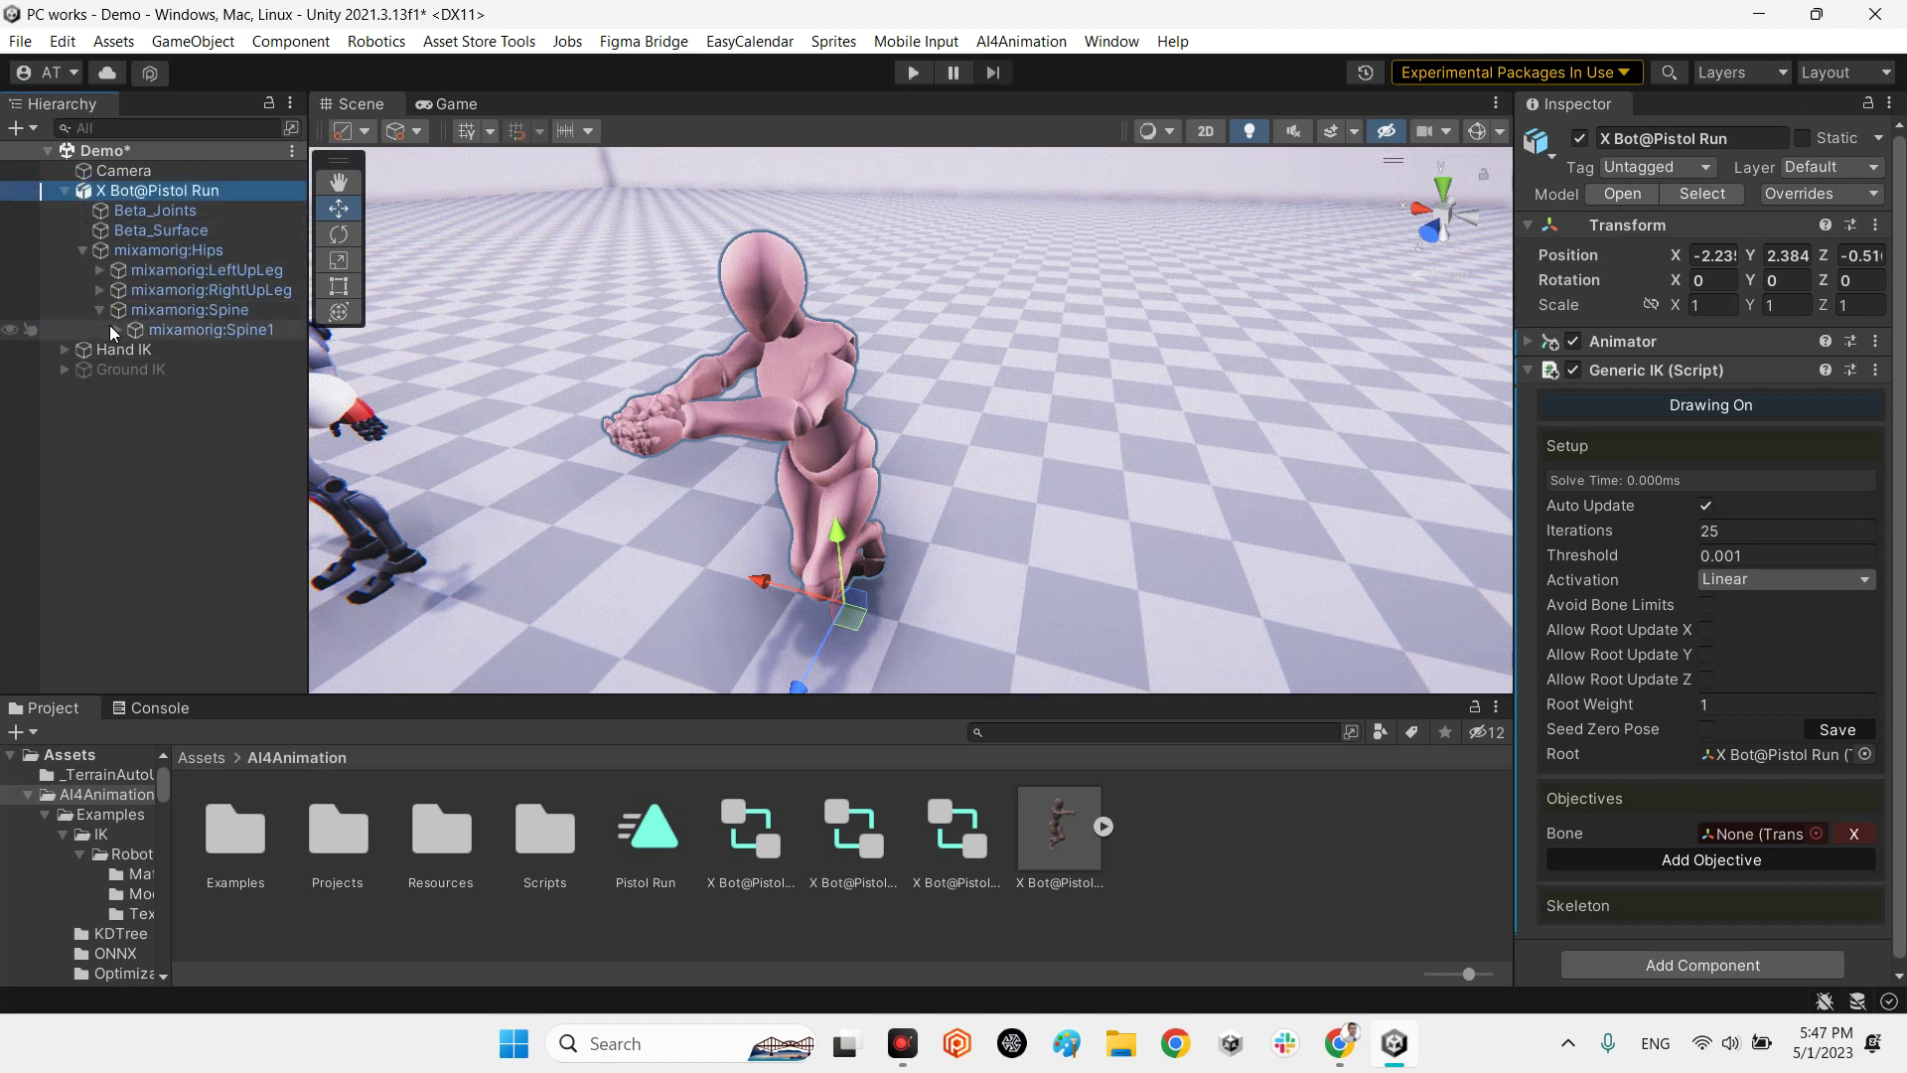
{"action": "left_click", "coordinate": [117, 329]}
{"action": "left_click", "coordinate": [136, 348]}
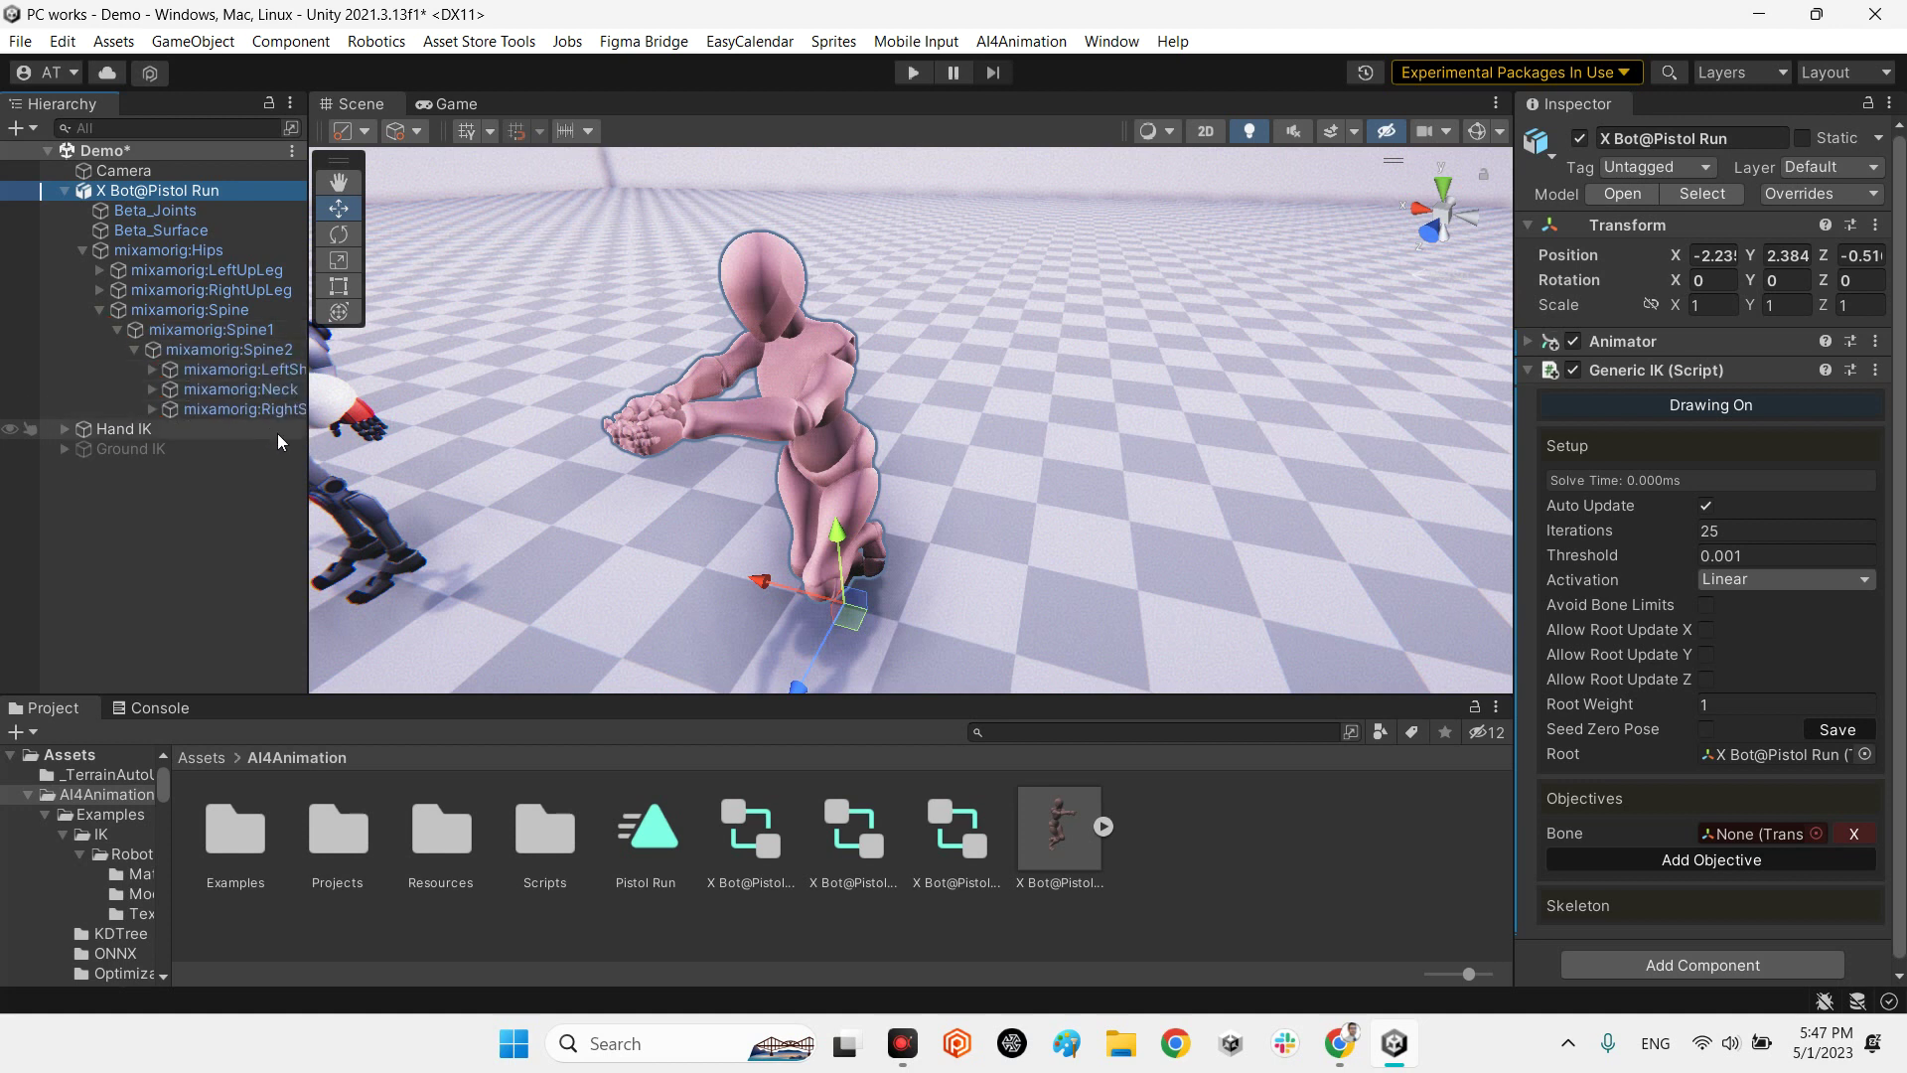
{"action": "left_click_drag", "start_coordinate": [308, 469], "coordinate": [386, 469]}
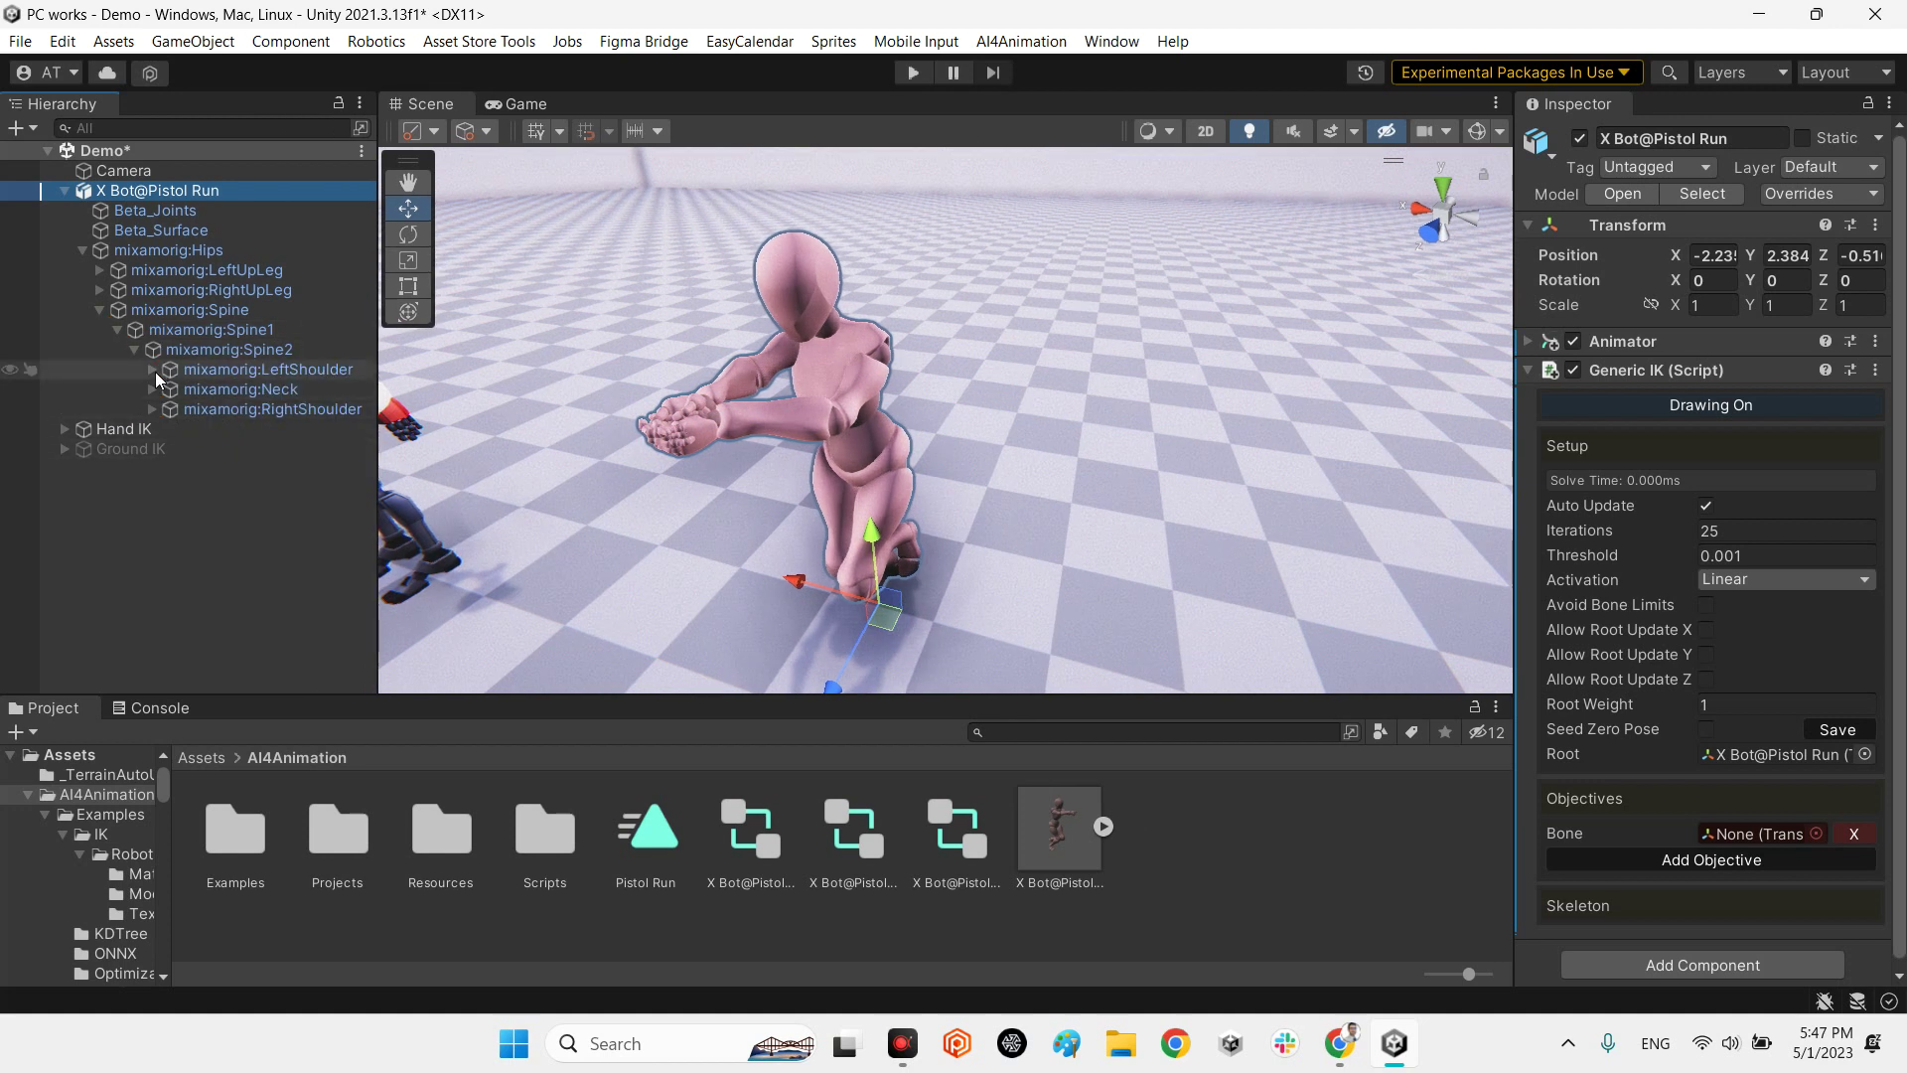
{"action": "left_click", "coordinate": [152, 368]}
{"action": "left_click", "coordinate": [170, 390]}
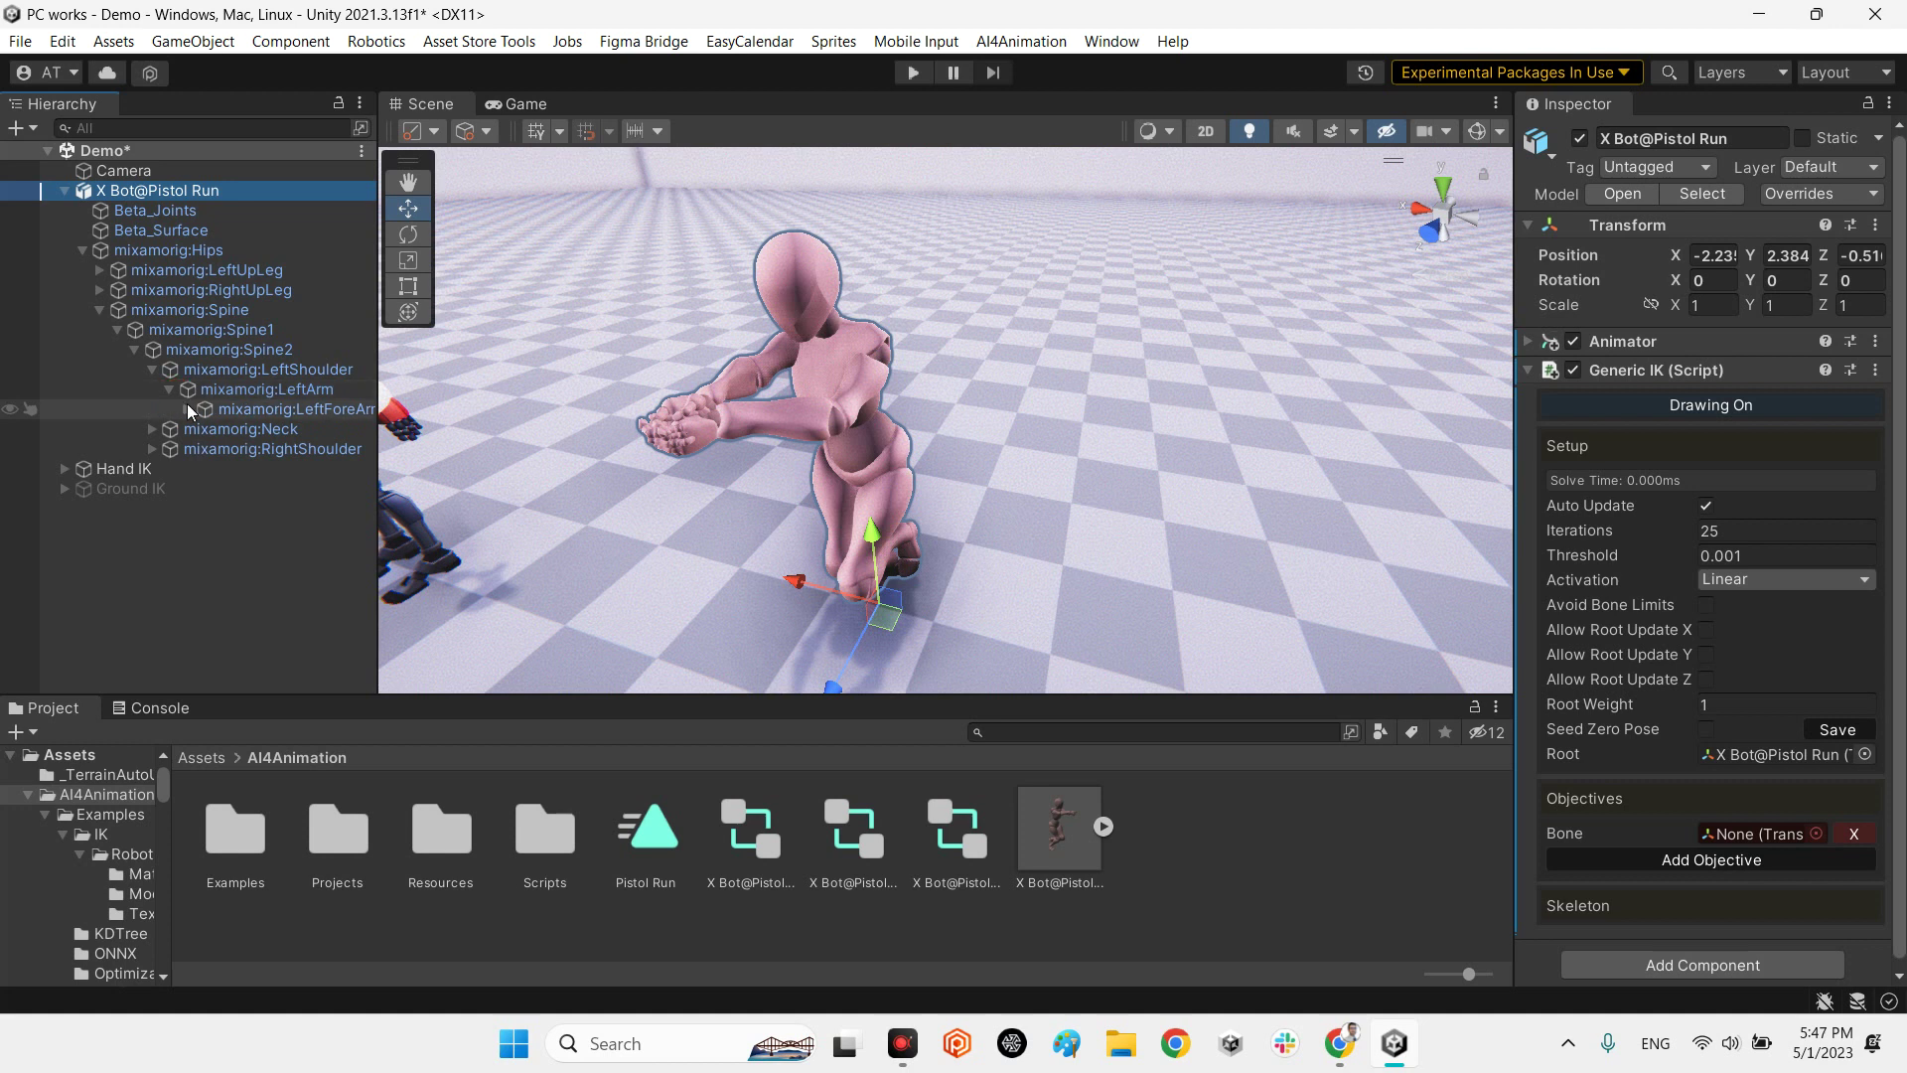
{"action": "left_click", "coordinate": [188, 409]}
{"action": "left_click", "coordinate": [204, 429]}
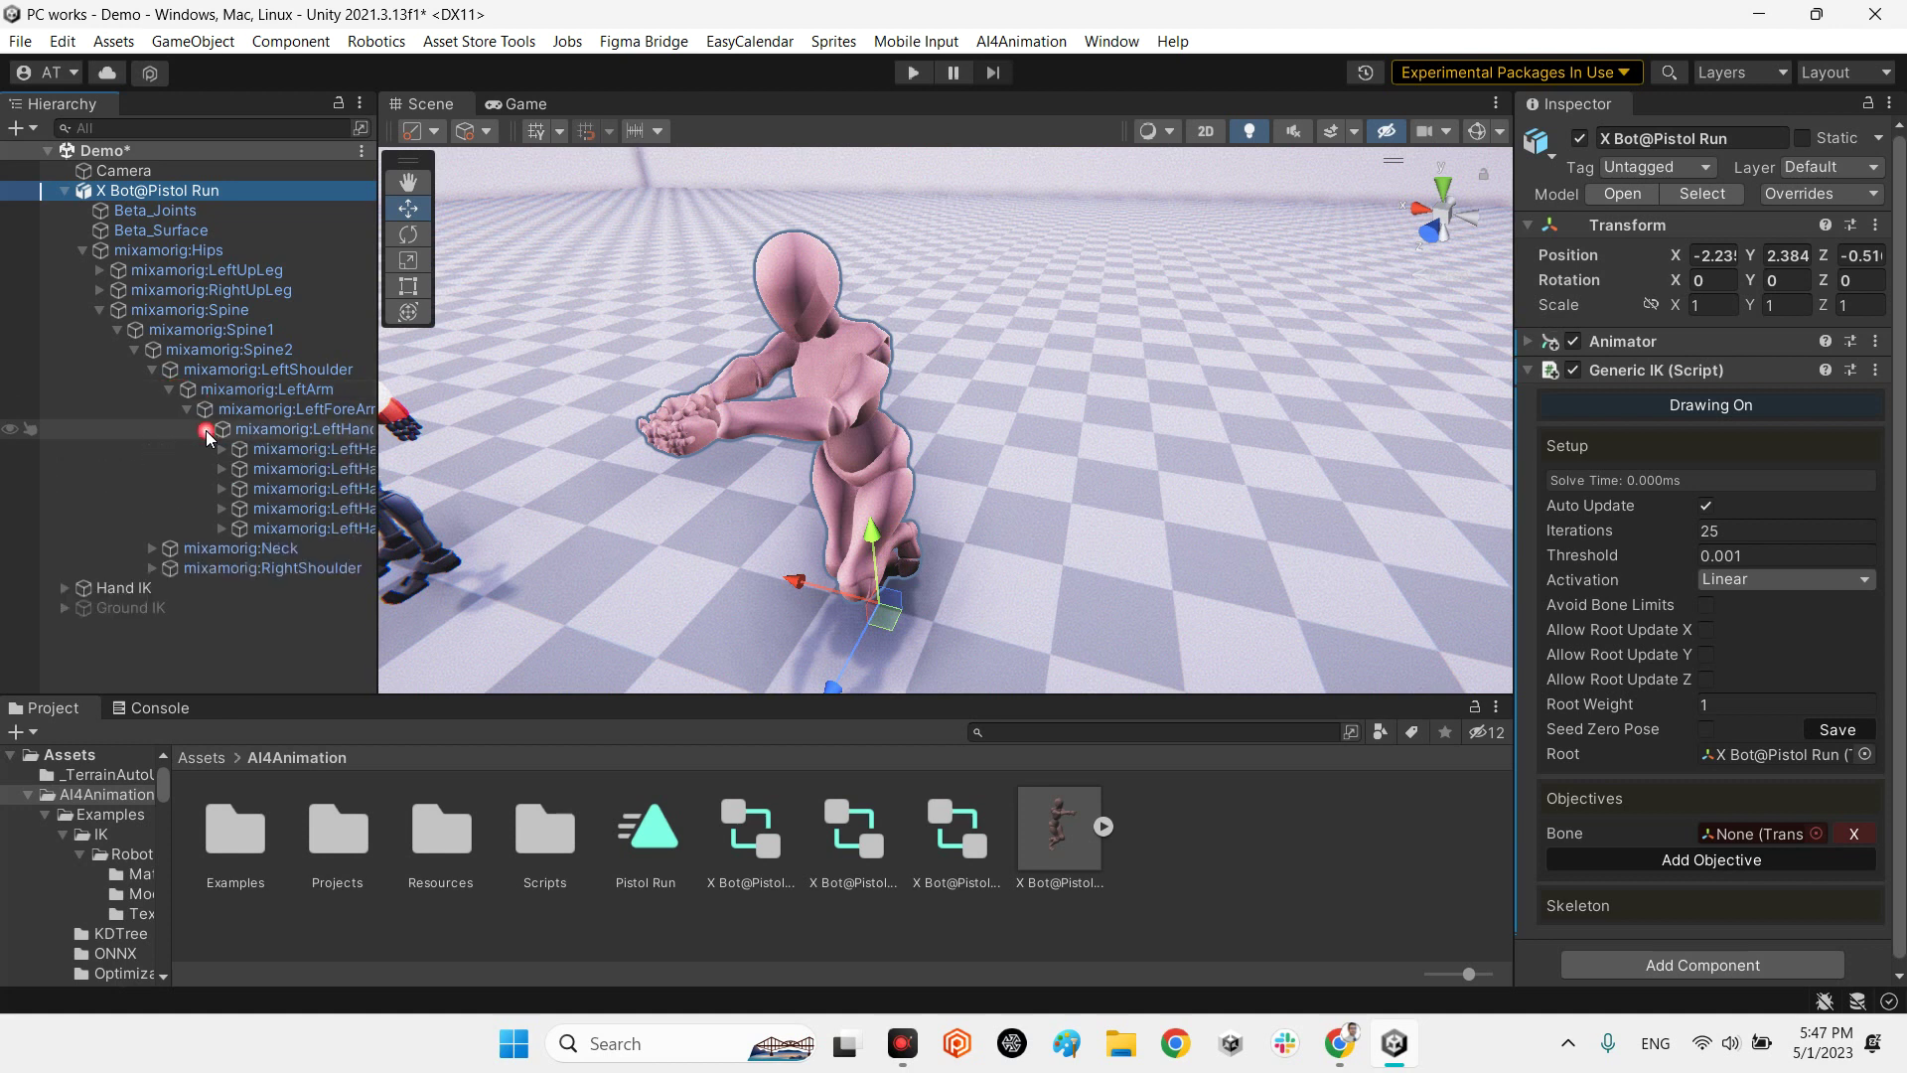
{"action": "left_click", "coordinate": [204, 429]}
Assign mixamorig:LeftHand as the bone of the Generic IK objective on X Bot@Pistol Run
{"action": "left_click", "coordinate": [298, 430]}
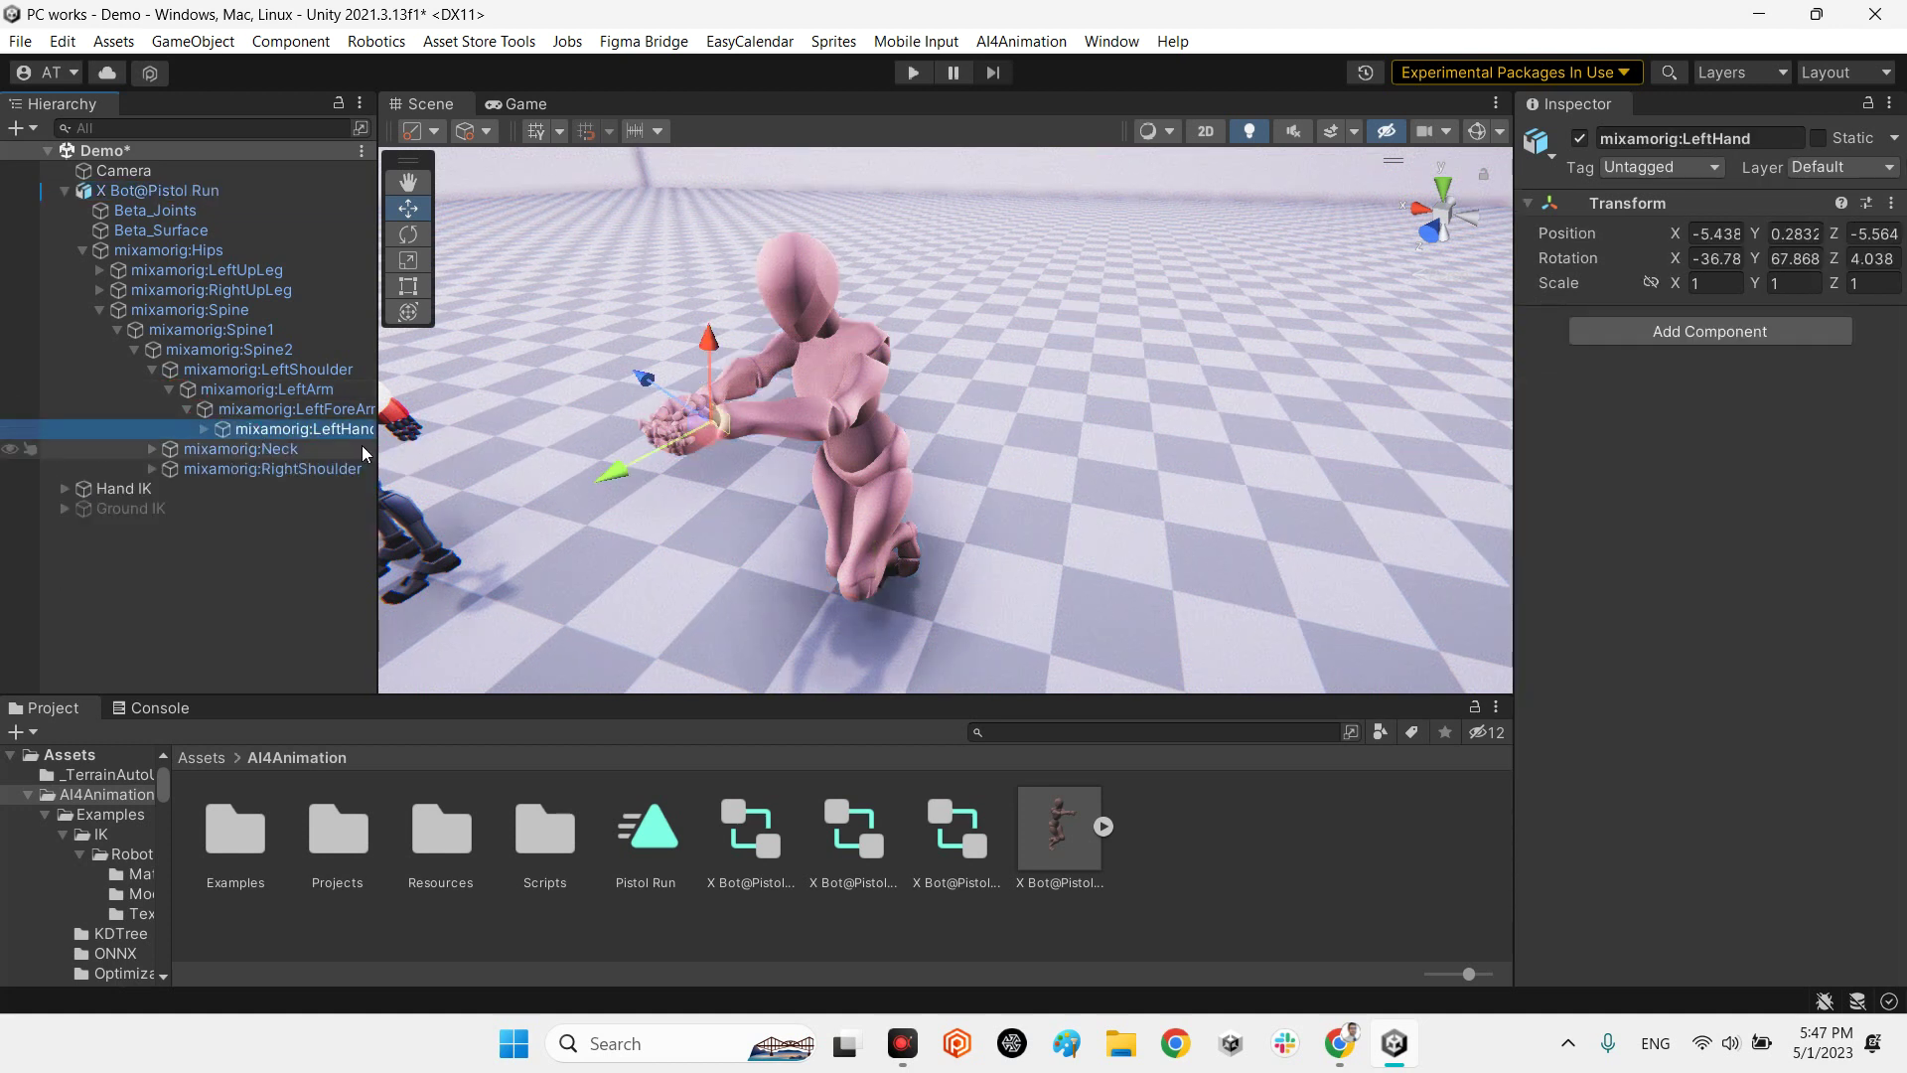
{"action": "left_click_drag", "start_coordinate": [389, 466], "coordinate": [415, 466]}
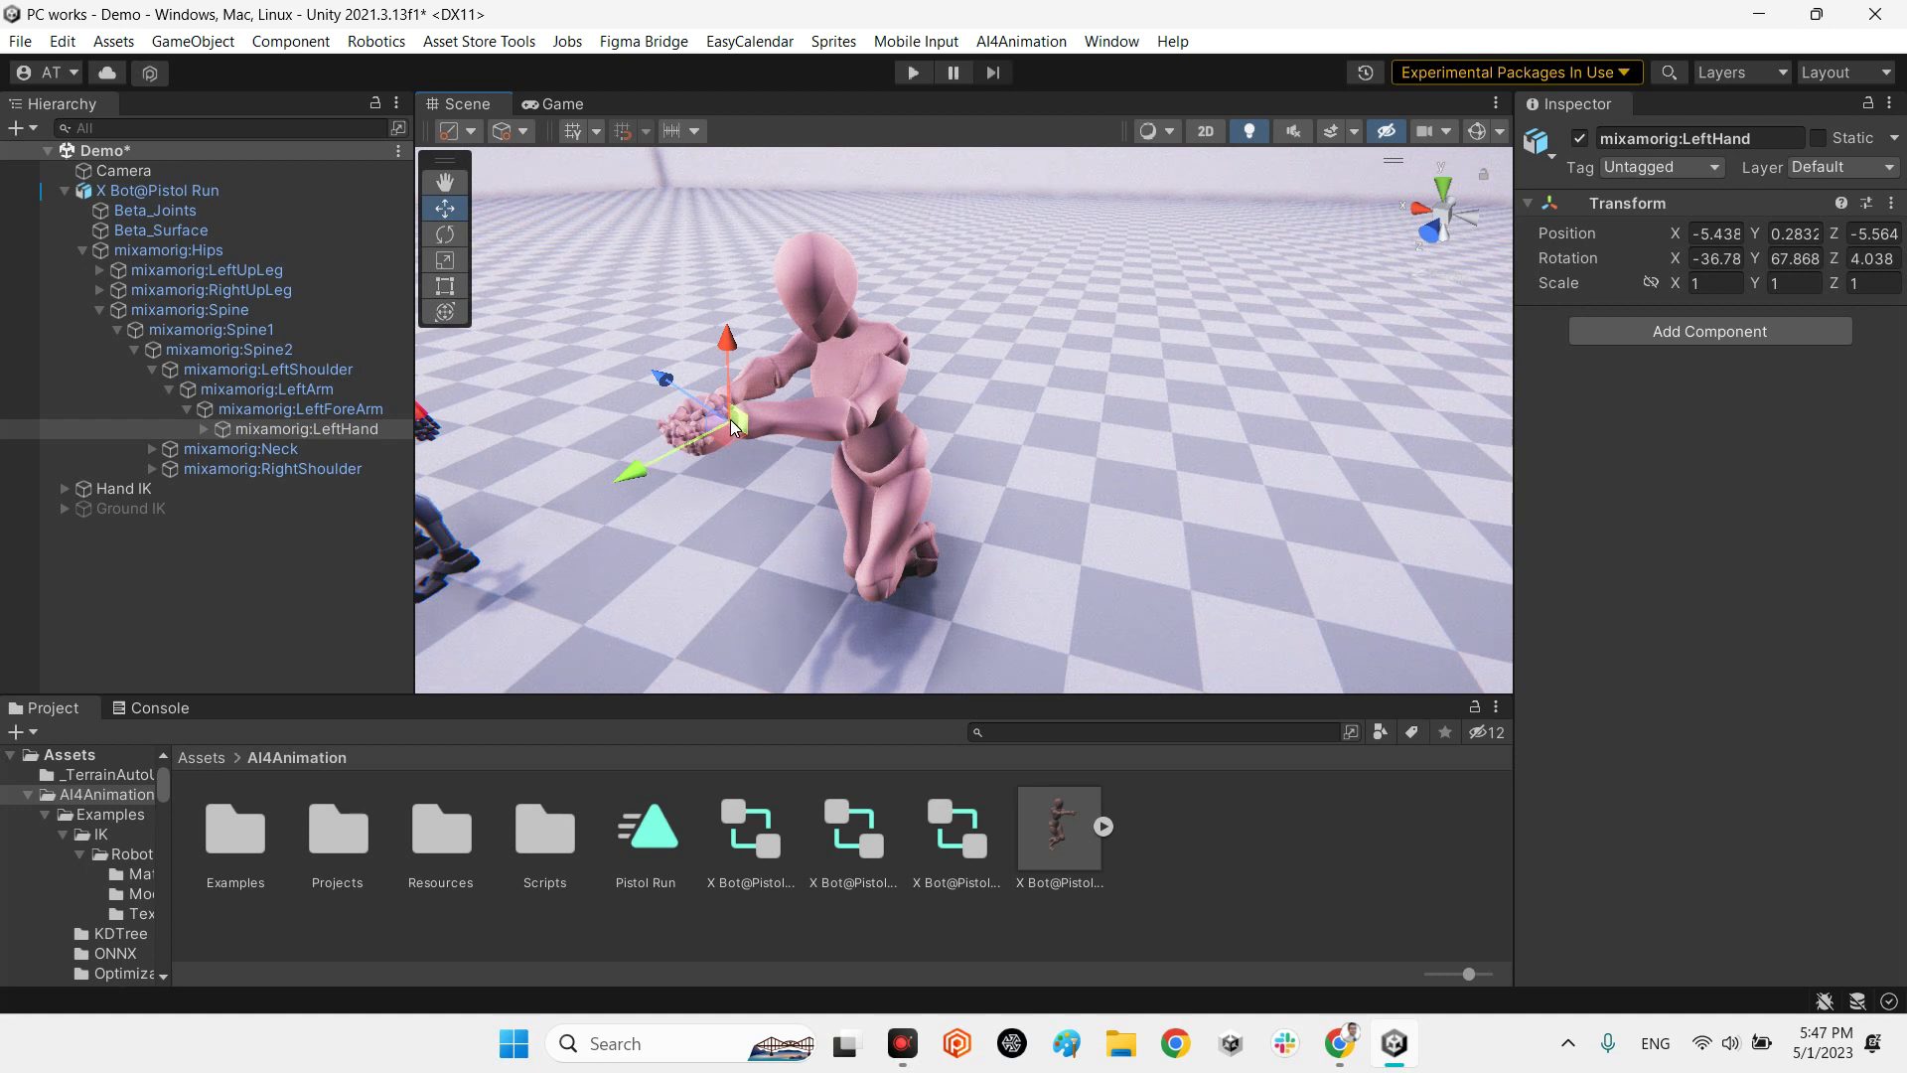
{"action": "left_click", "coordinate": [143, 190]}
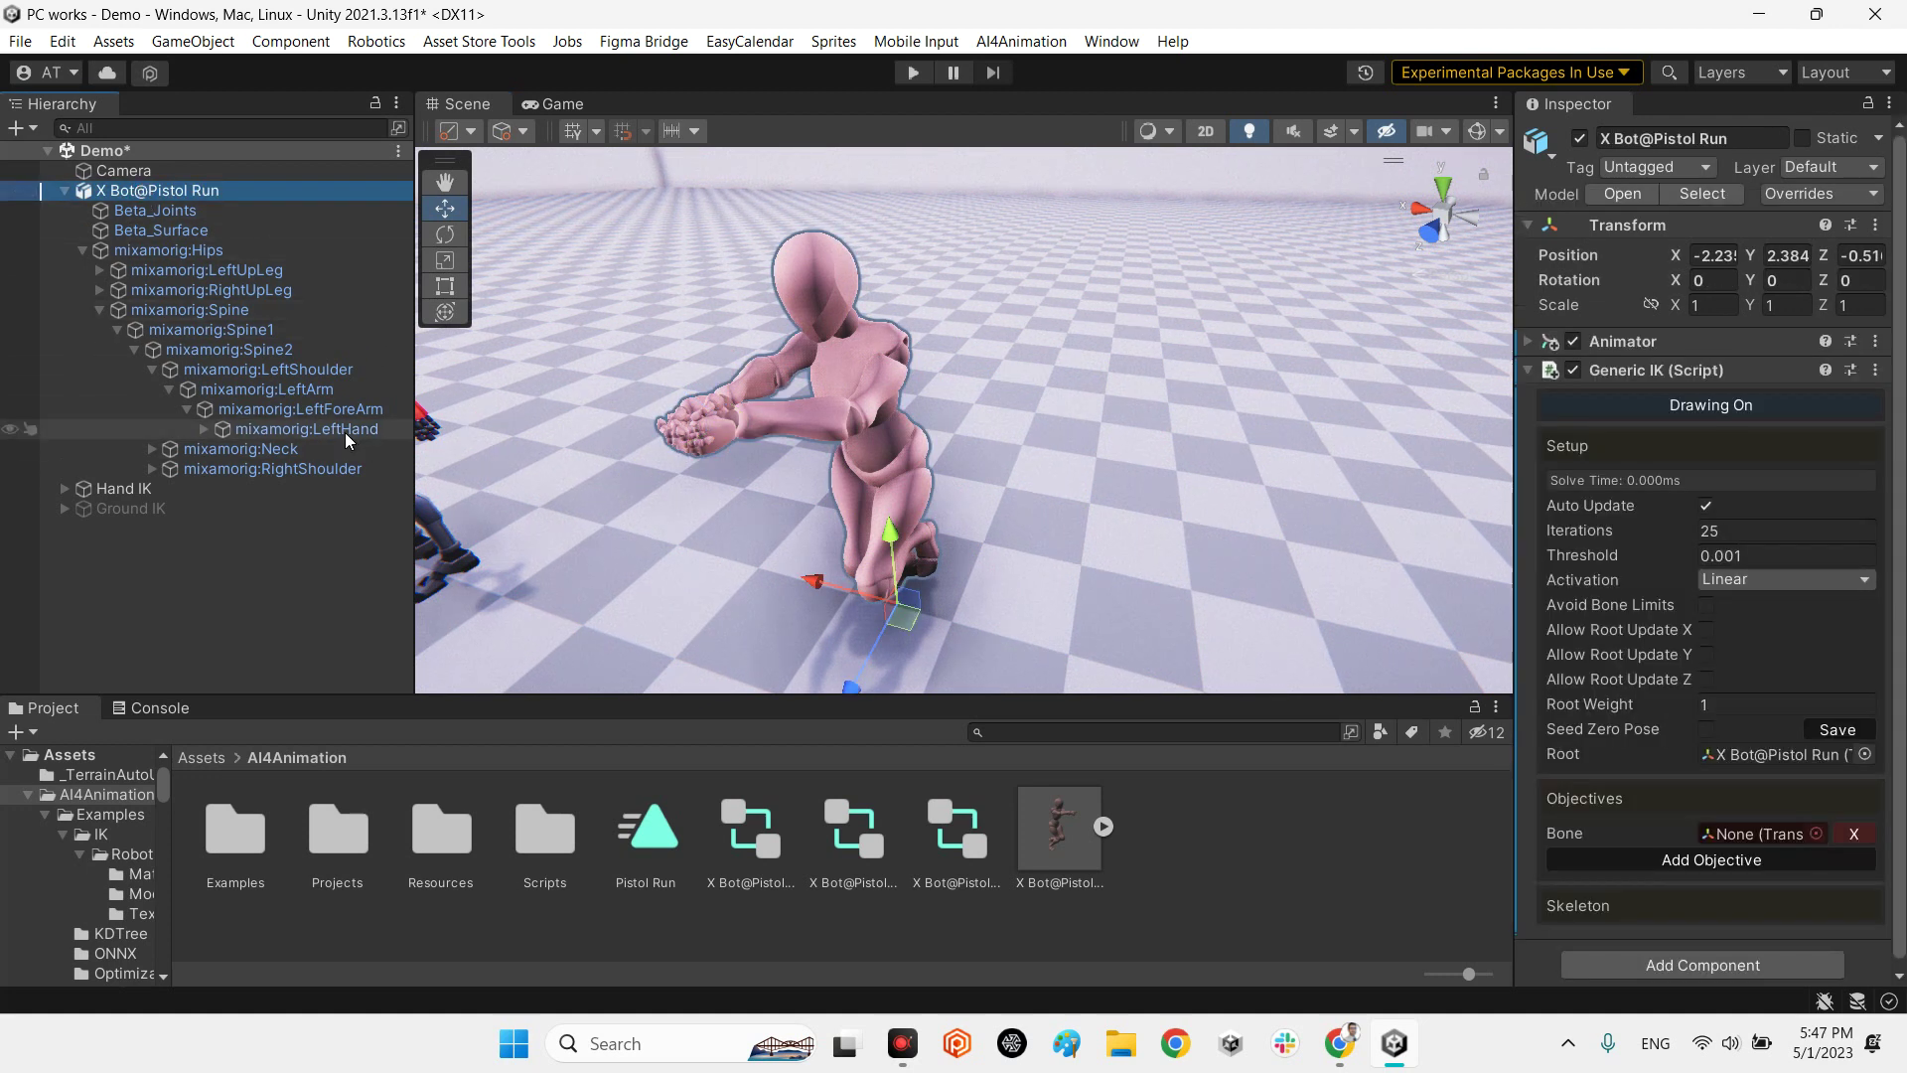
{"action": "left_click_drag", "start_coordinate": [344, 432], "coordinate": [1766, 833]}
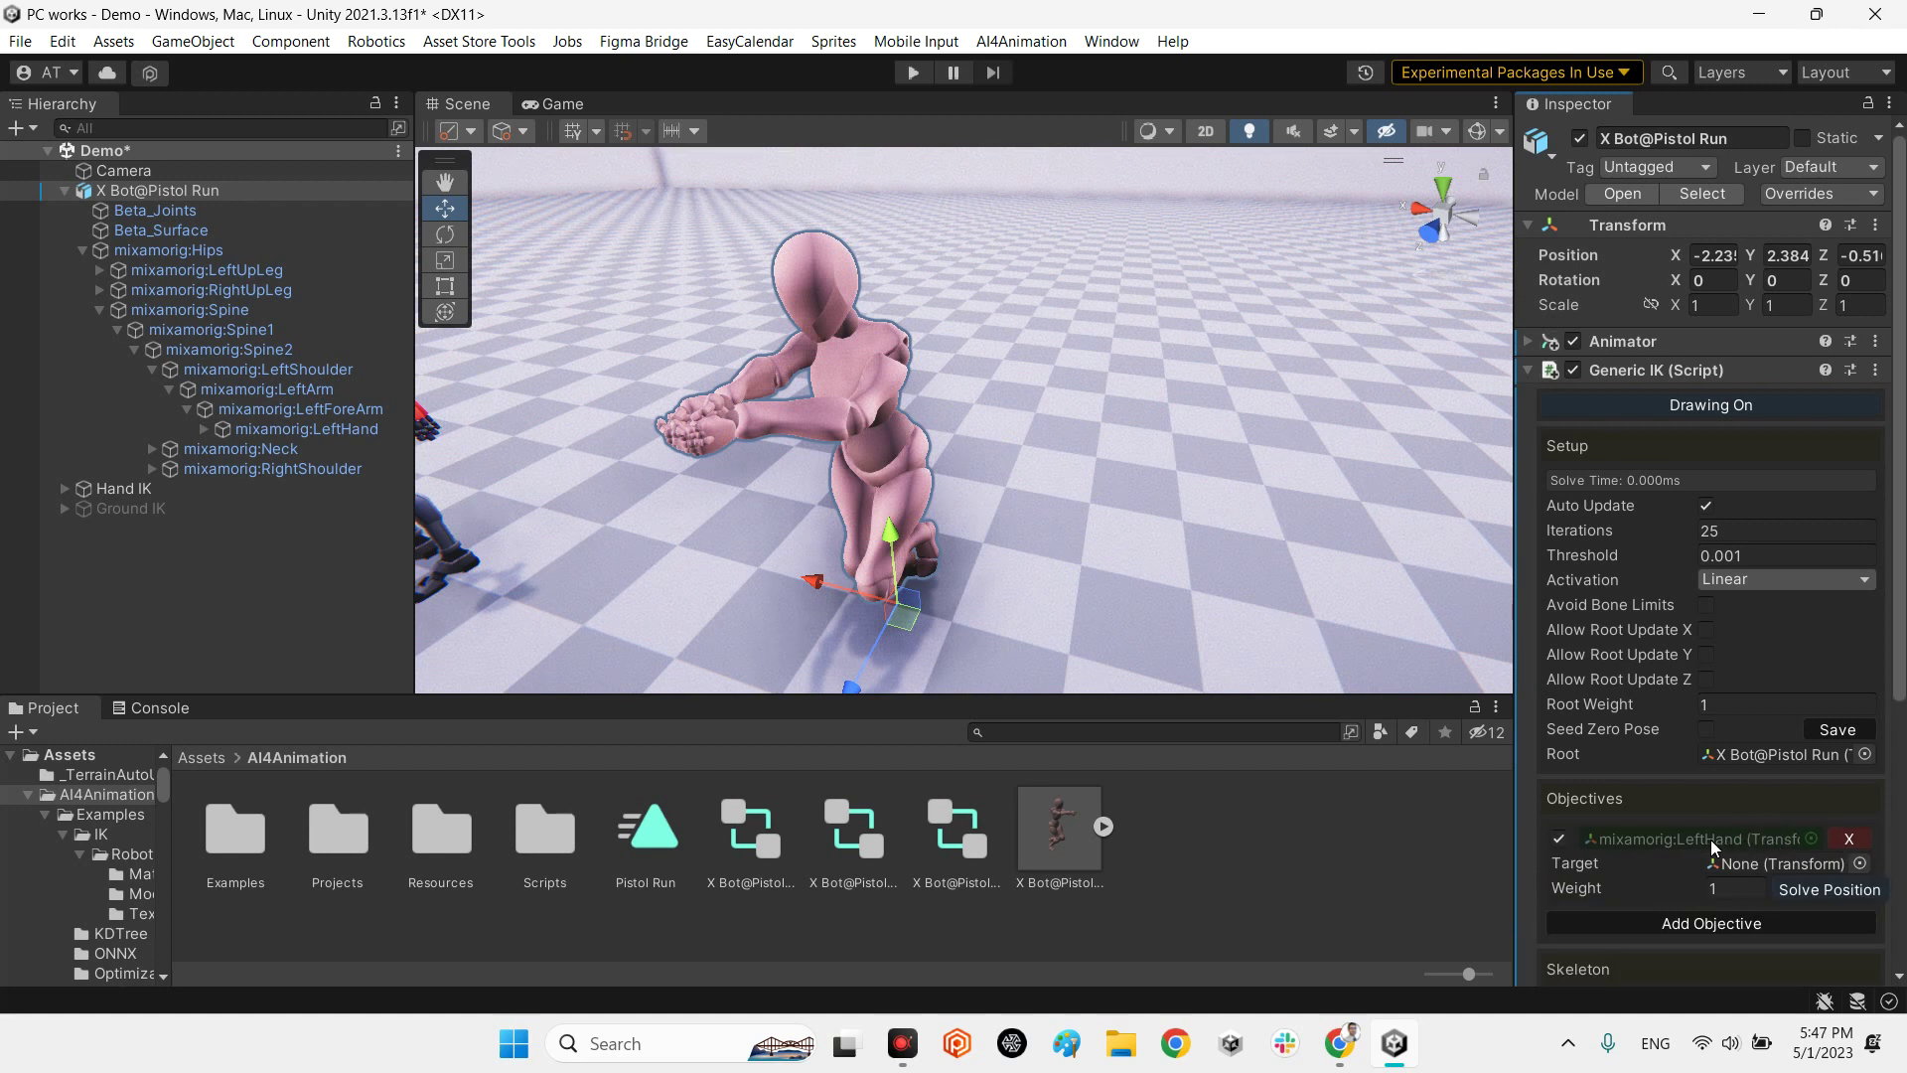
Duplicate the Target sphere inside the Hand IK group and rename the copy Target 2
{"action": "left_click", "coordinate": [59, 491]}
{"action": "left_click", "coordinate": [117, 570]}
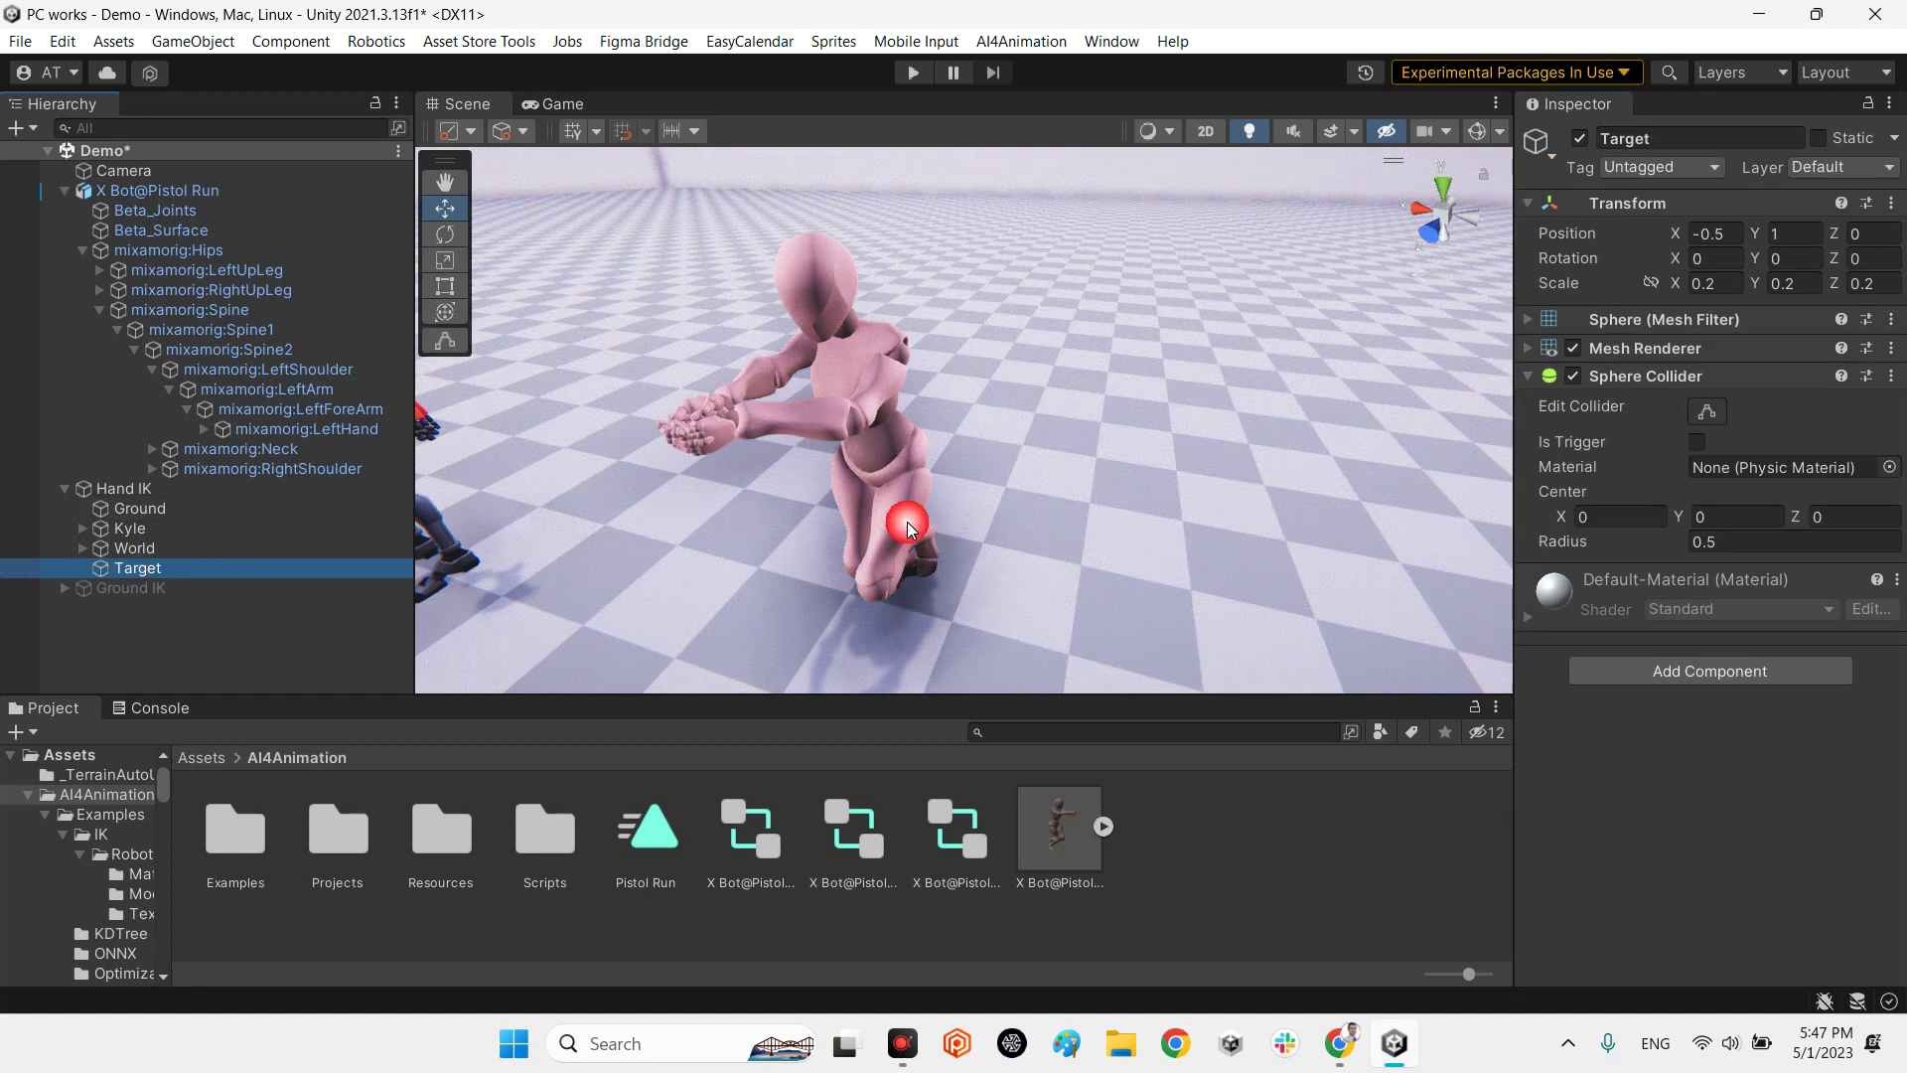
{"action": "key", "text": "f"}
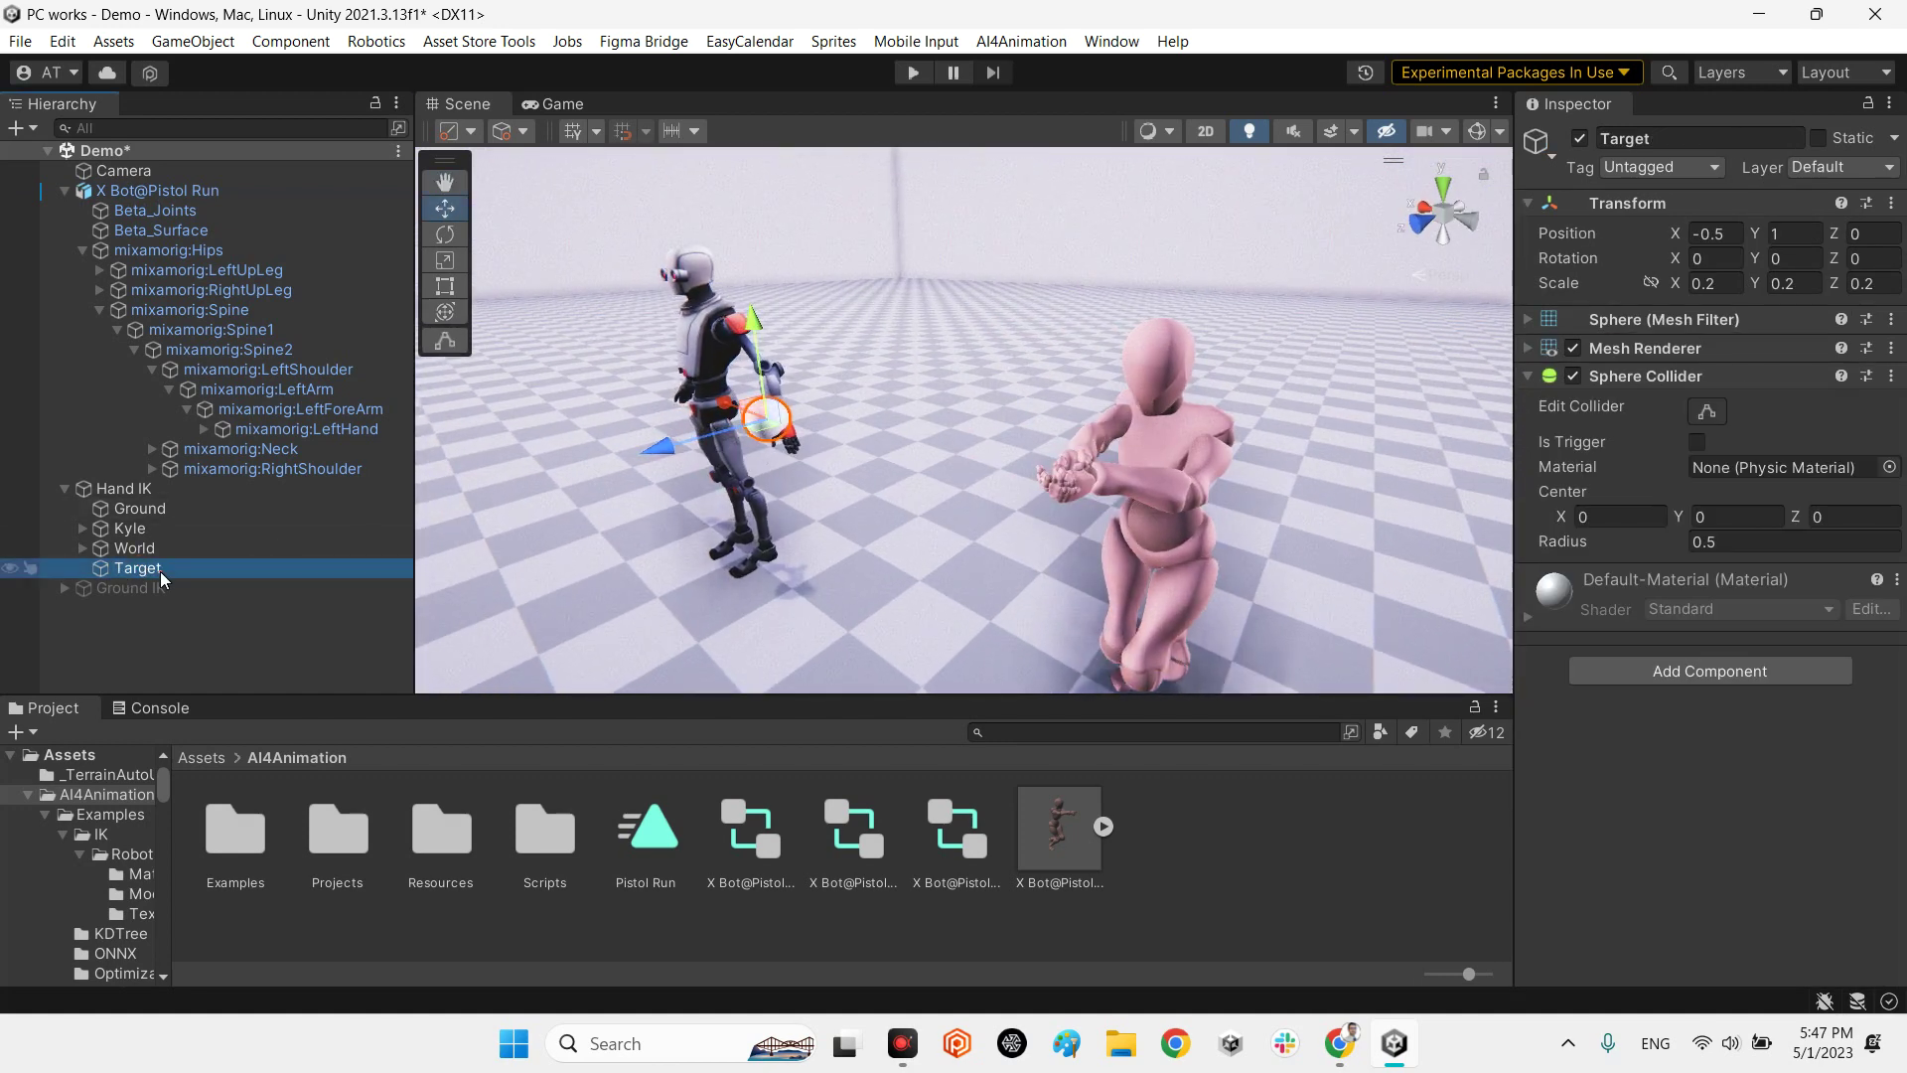
{"action": "key", "text": "ctrl+d"}
{"action": "left_click", "coordinate": [212, 591]}
{"action": "left_click", "coordinate": [212, 594]}
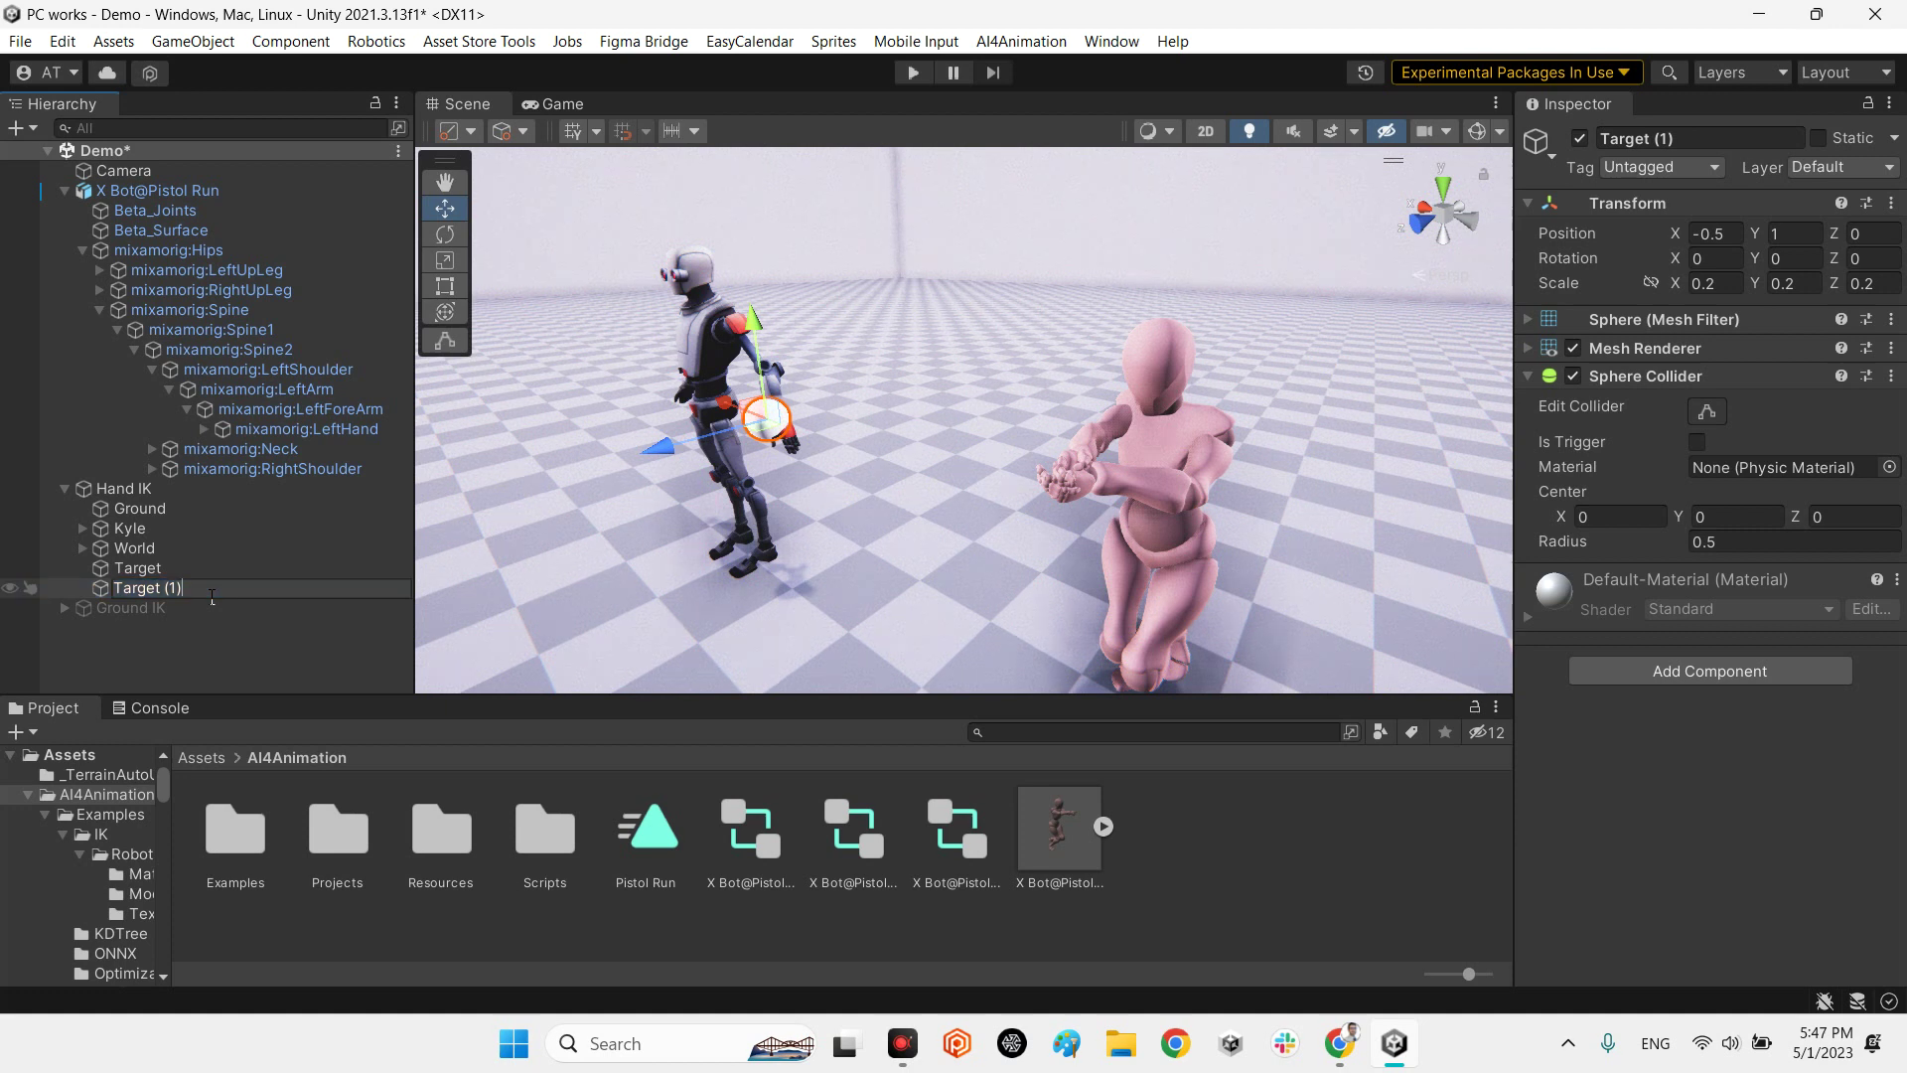
{"action": "type", "text": "2"}
{"action": "key", "text": "Return"}
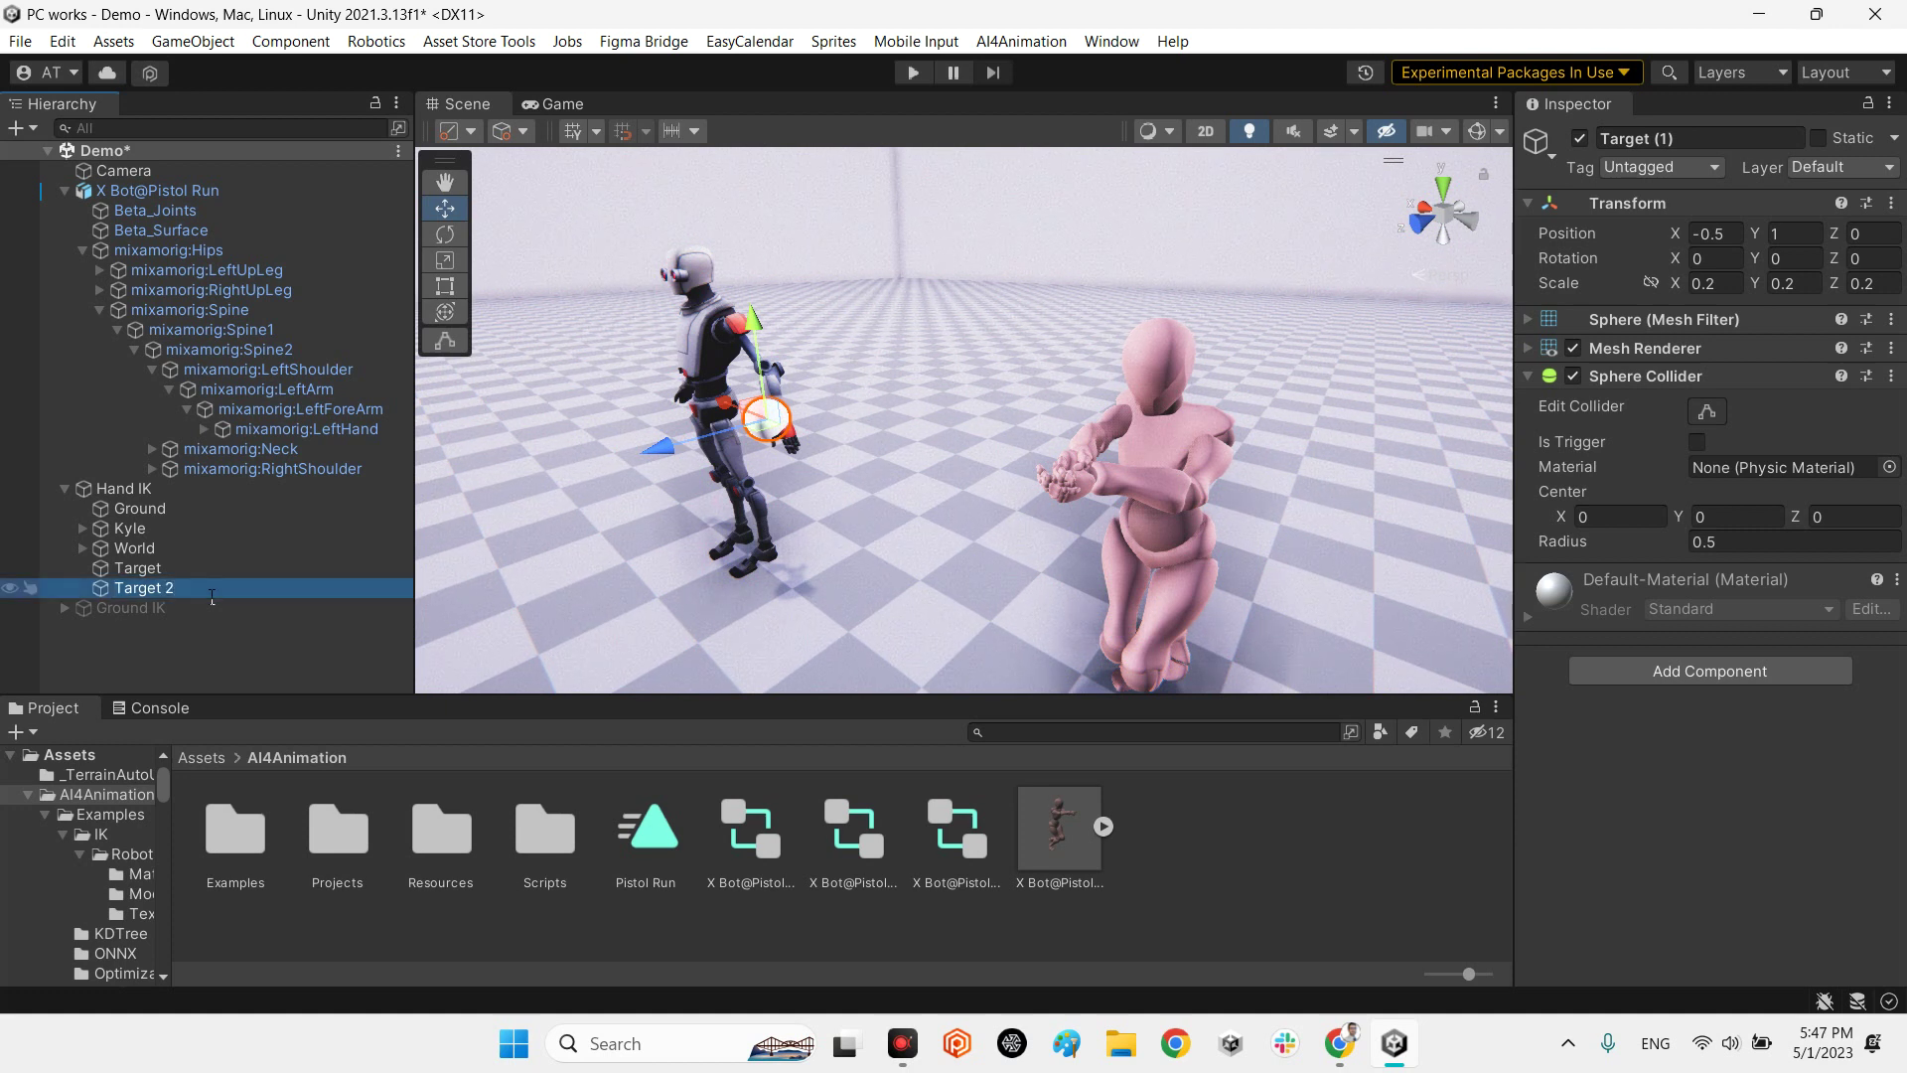
Move Target 2 over to the X Bot's hands, at about X -2.26, Y 1.25, Z 0.029
{"action": "left_click_drag", "start_coordinate": [721, 409], "coordinate": [1094, 467]}
{"action": "right_click_drag", "start_coordinate": [1094, 466], "coordinate": [758, 481]}
{"action": "left_click_drag", "start_coordinate": [1056, 355], "coordinate": [1056, 328]}
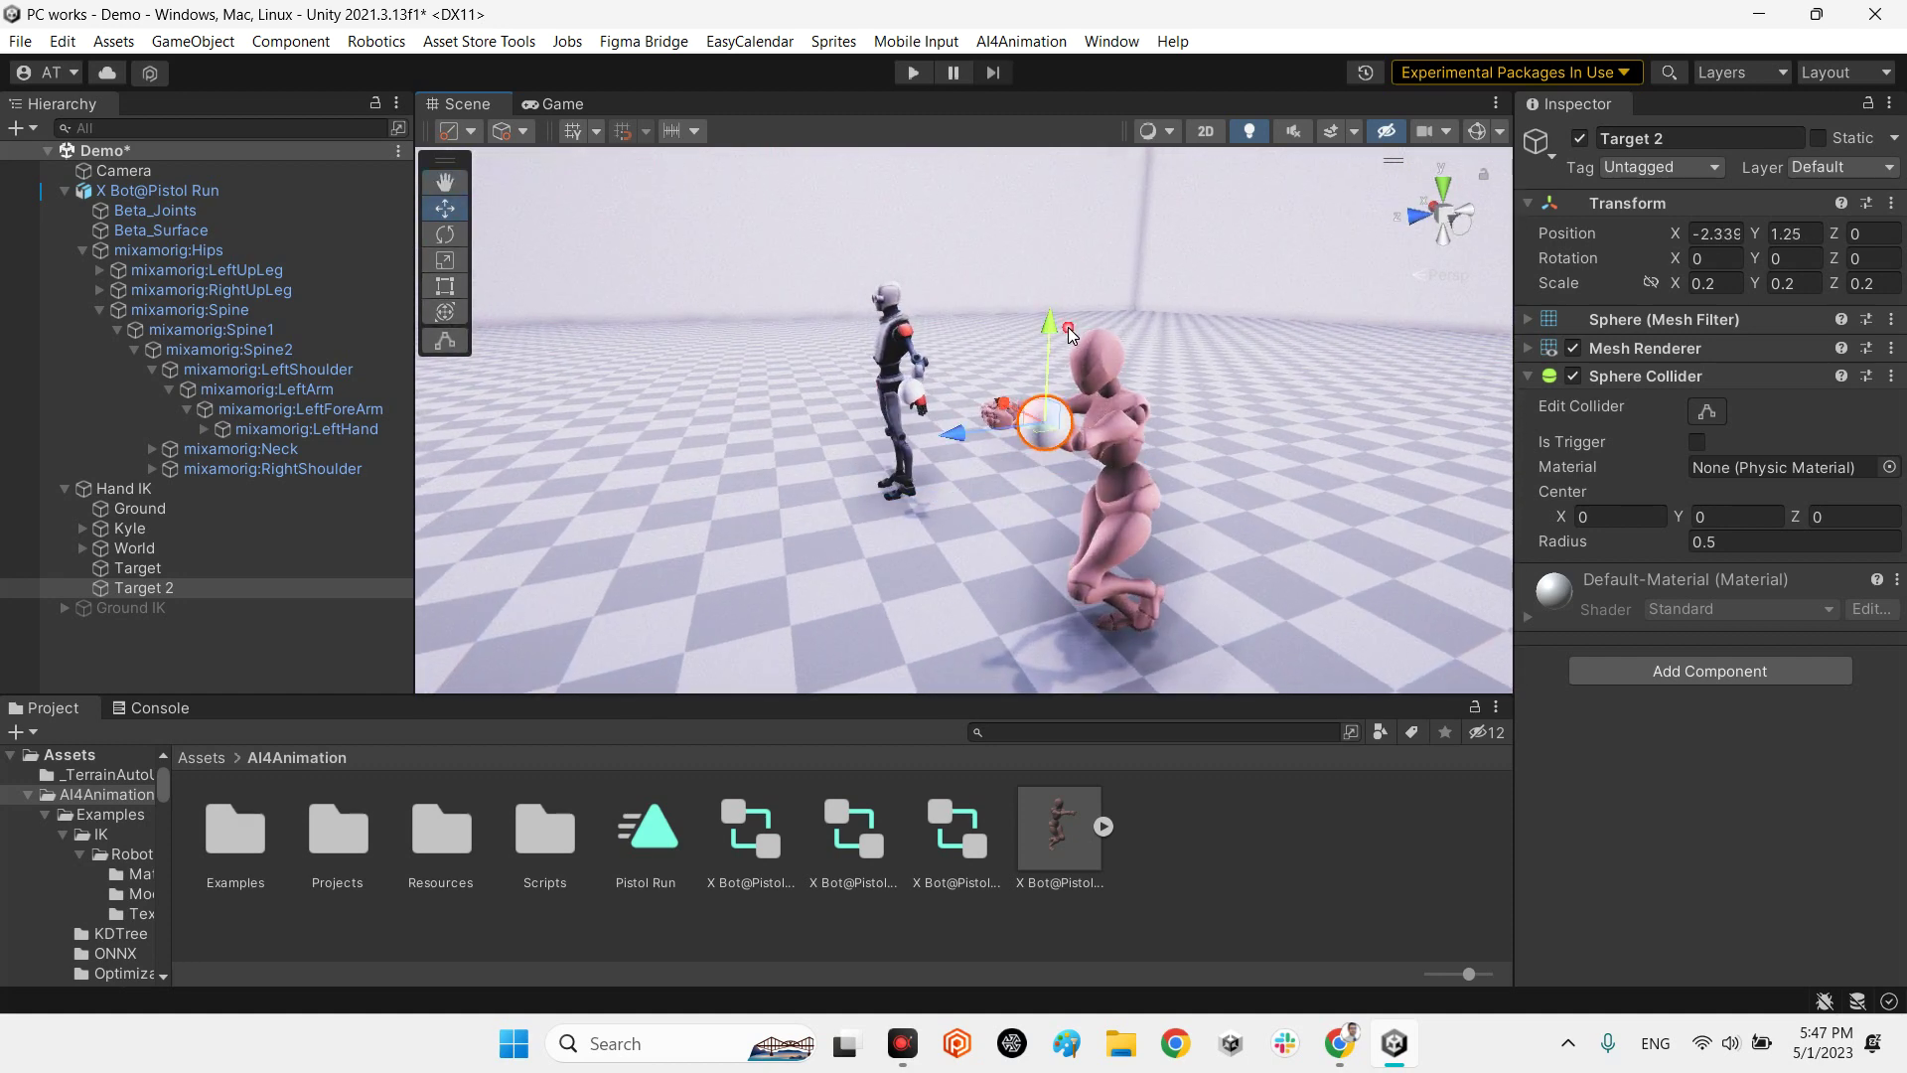
{"action": "right_click_drag", "start_coordinate": [1056, 328], "coordinate": [878, 460]}
{"action": "left_click_drag", "start_coordinate": [979, 417], "coordinate": [950, 410]}
{"action": "left_click_drag", "start_coordinate": [971, 511], "coordinate": [967, 515]}
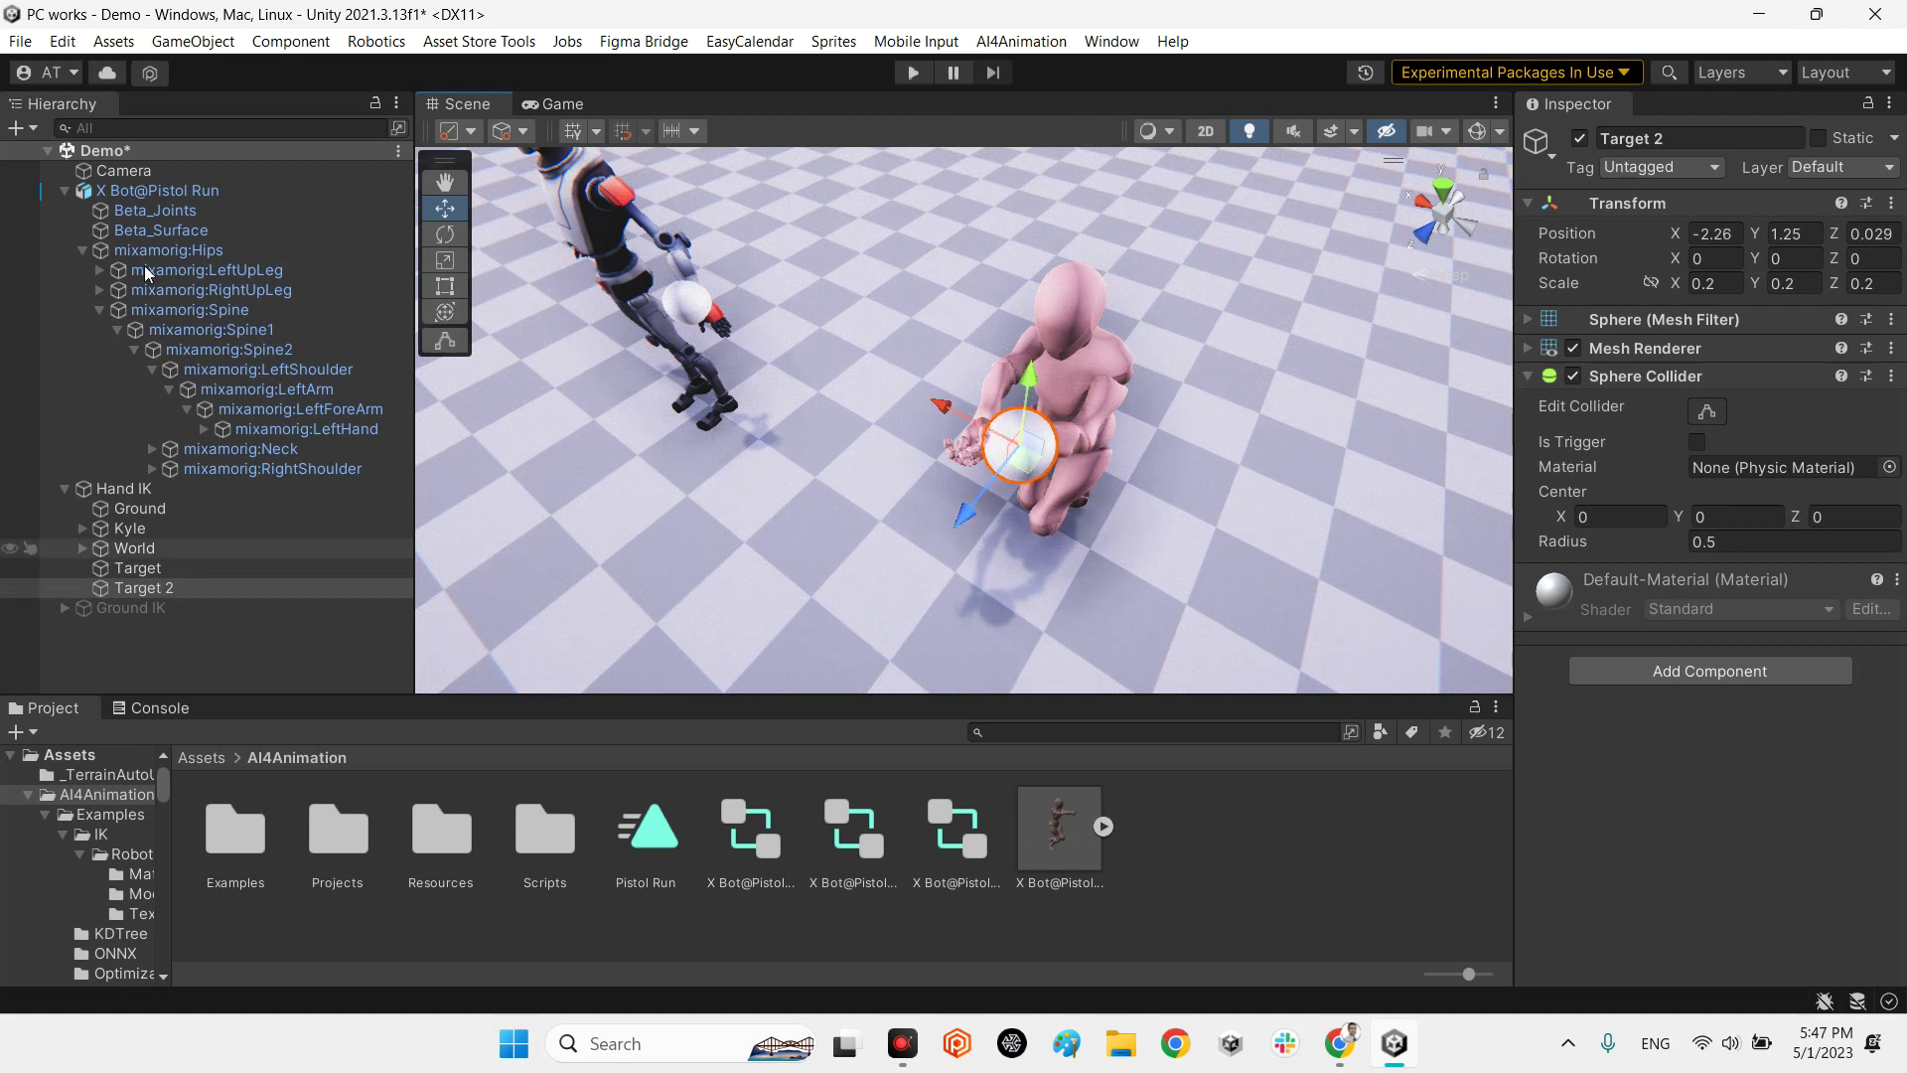
Assign Target 2 as the target of the mixamorig:LeftHand objective in X Bot@Pistol Run's Generic IK component
{"action": "left_click", "coordinate": [114, 192]}
{"action": "scroll", "coordinate": [1709, 596], "scroll_direction": "down", "scroll_amount": 5}
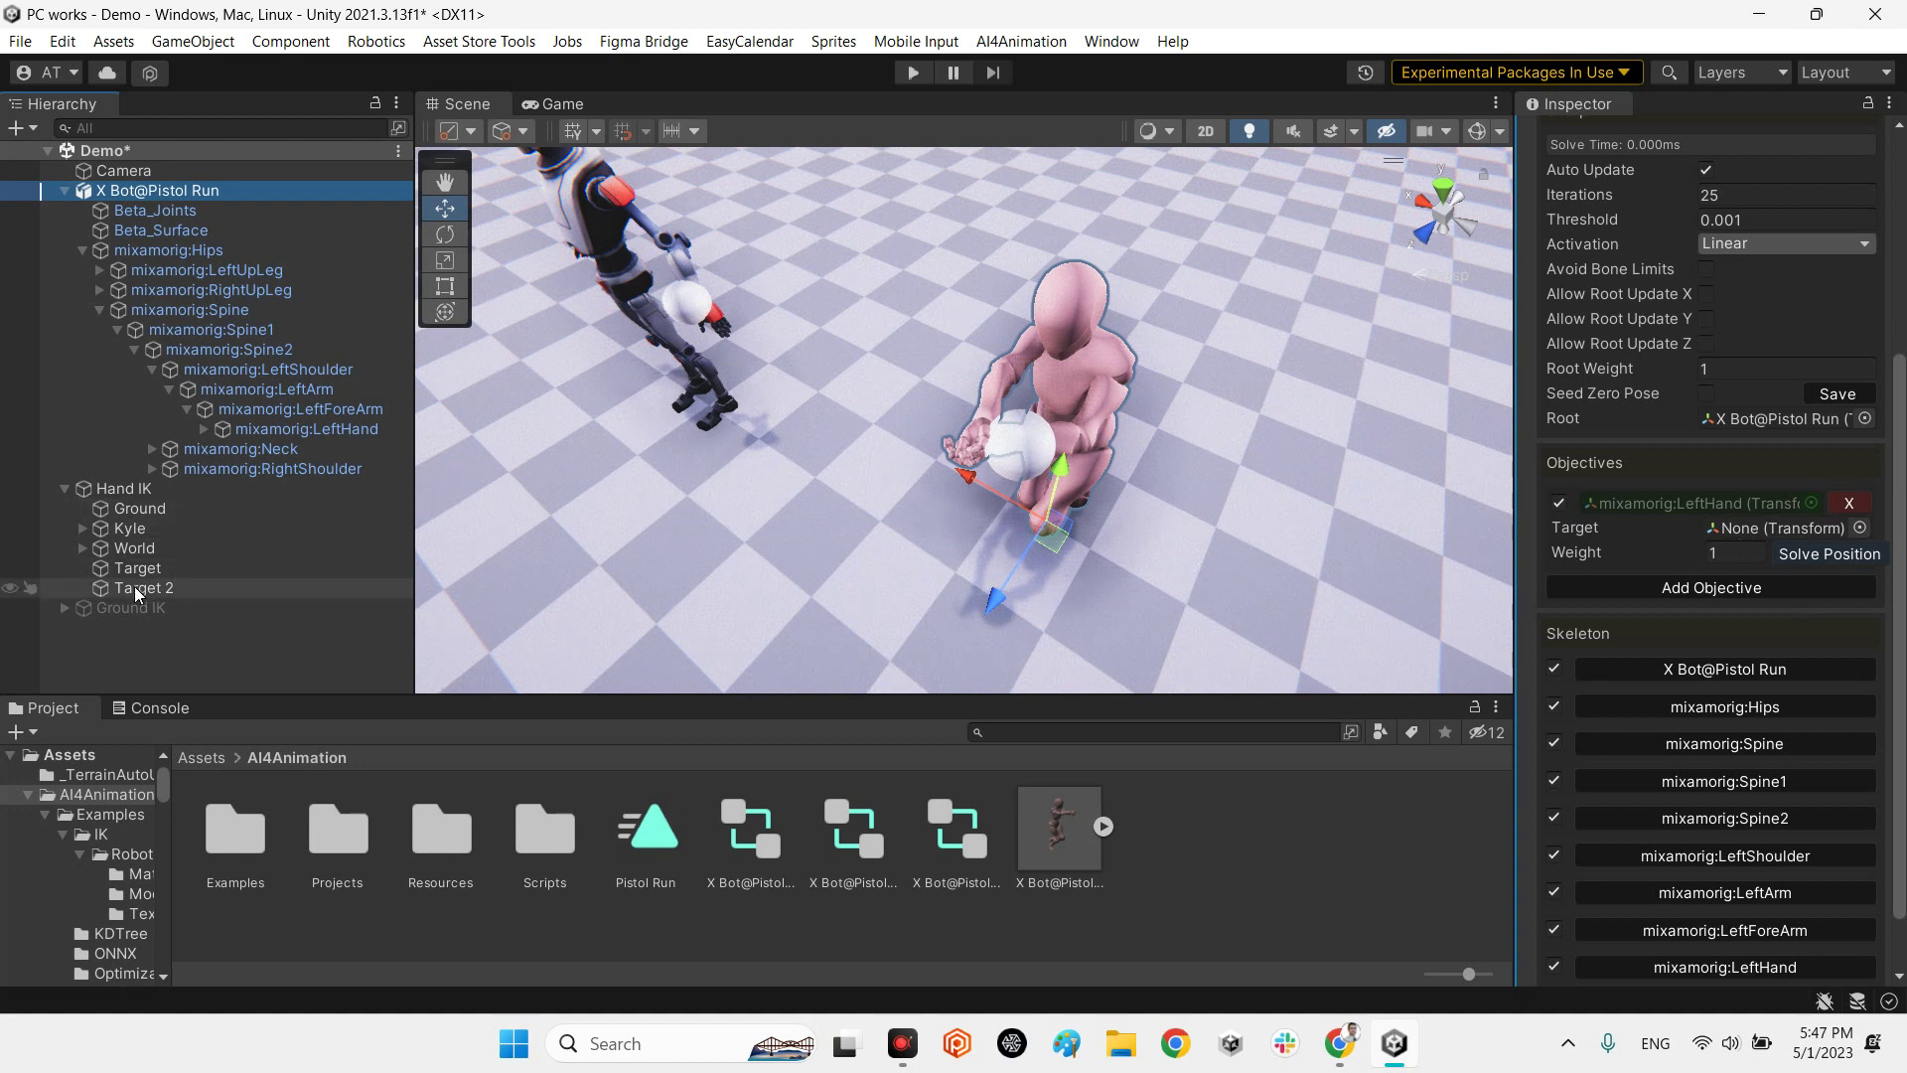
{"action": "left_click_drag", "start_coordinate": [144, 588], "coordinate": [1788, 532]}
Run the scene and examine the X Bot's left hand and Target 2 up close in the Scene view
{"action": "left_click", "coordinate": [911, 77]}
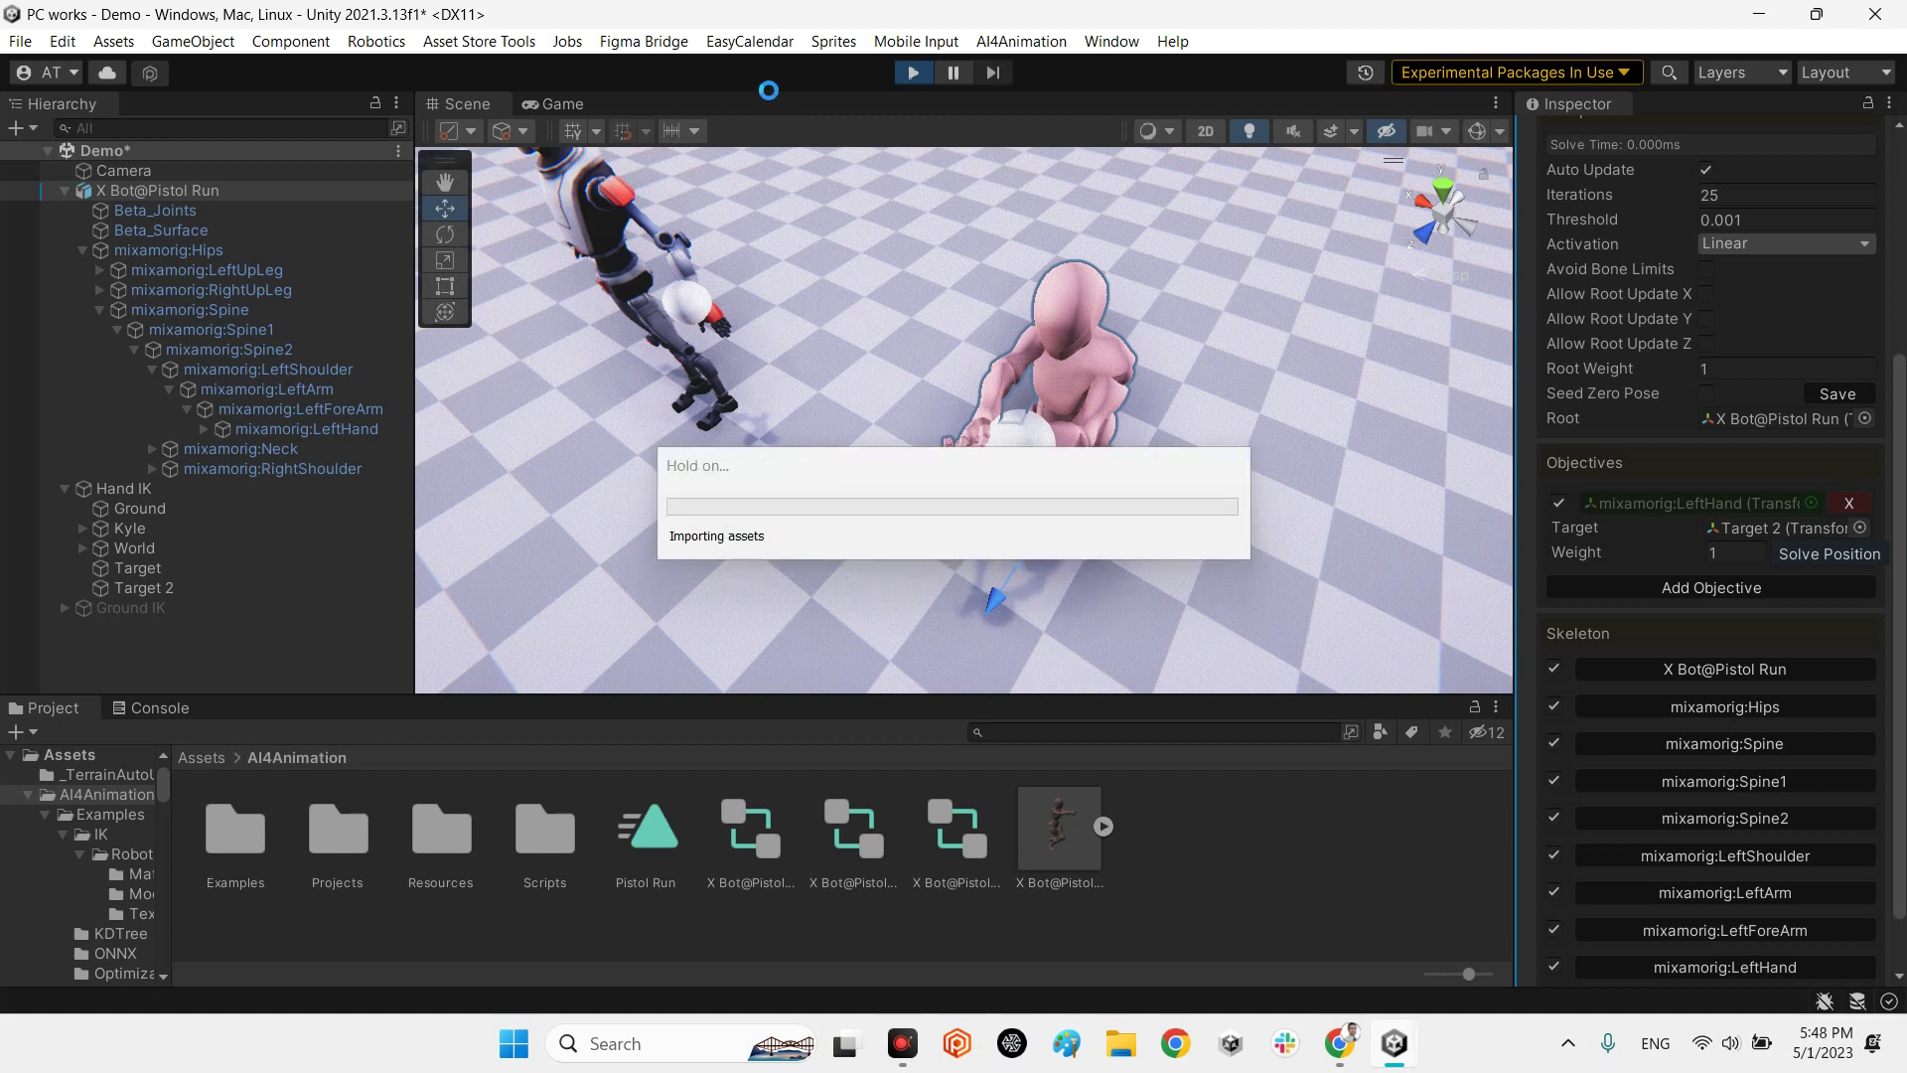
{"action": "left_click", "coordinate": [457, 99]}
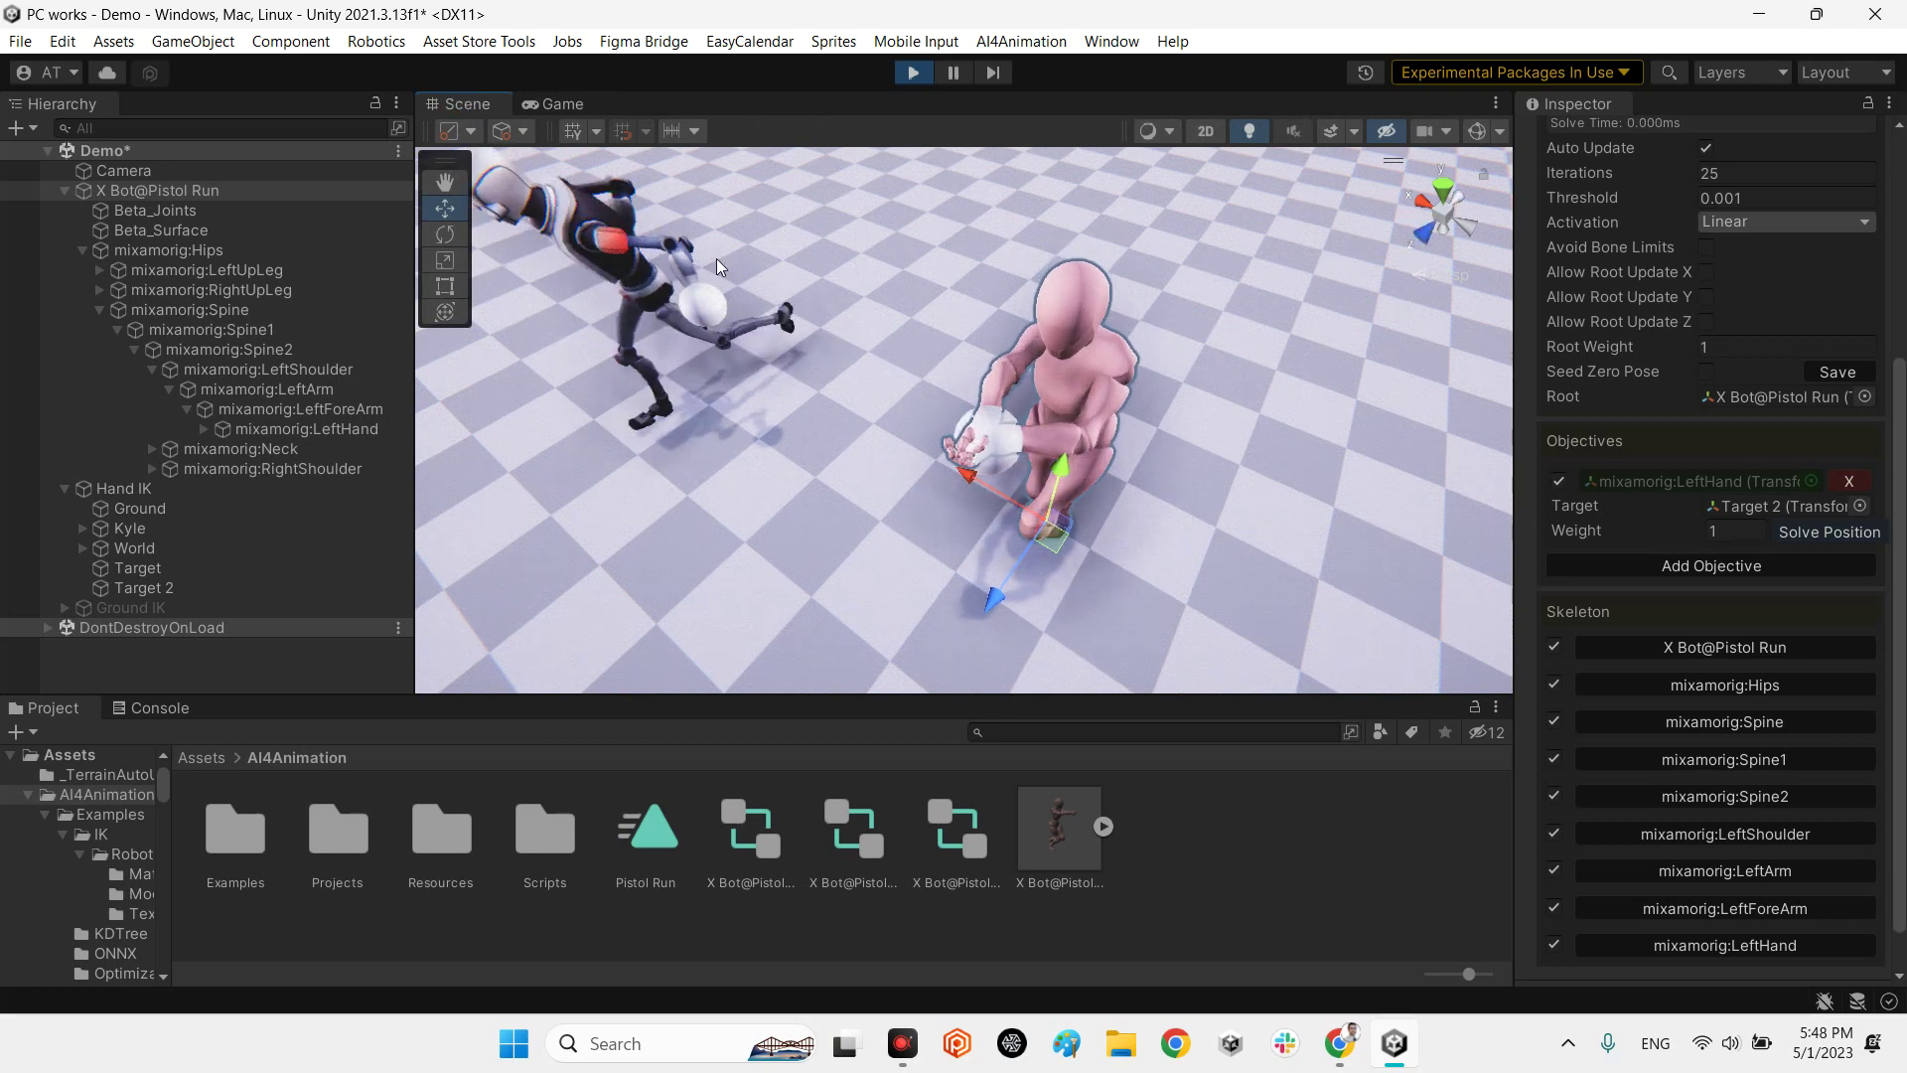
{"action": "left_click_drag", "start_coordinate": [719, 266], "coordinate": [651, 671], "text": "alt"}
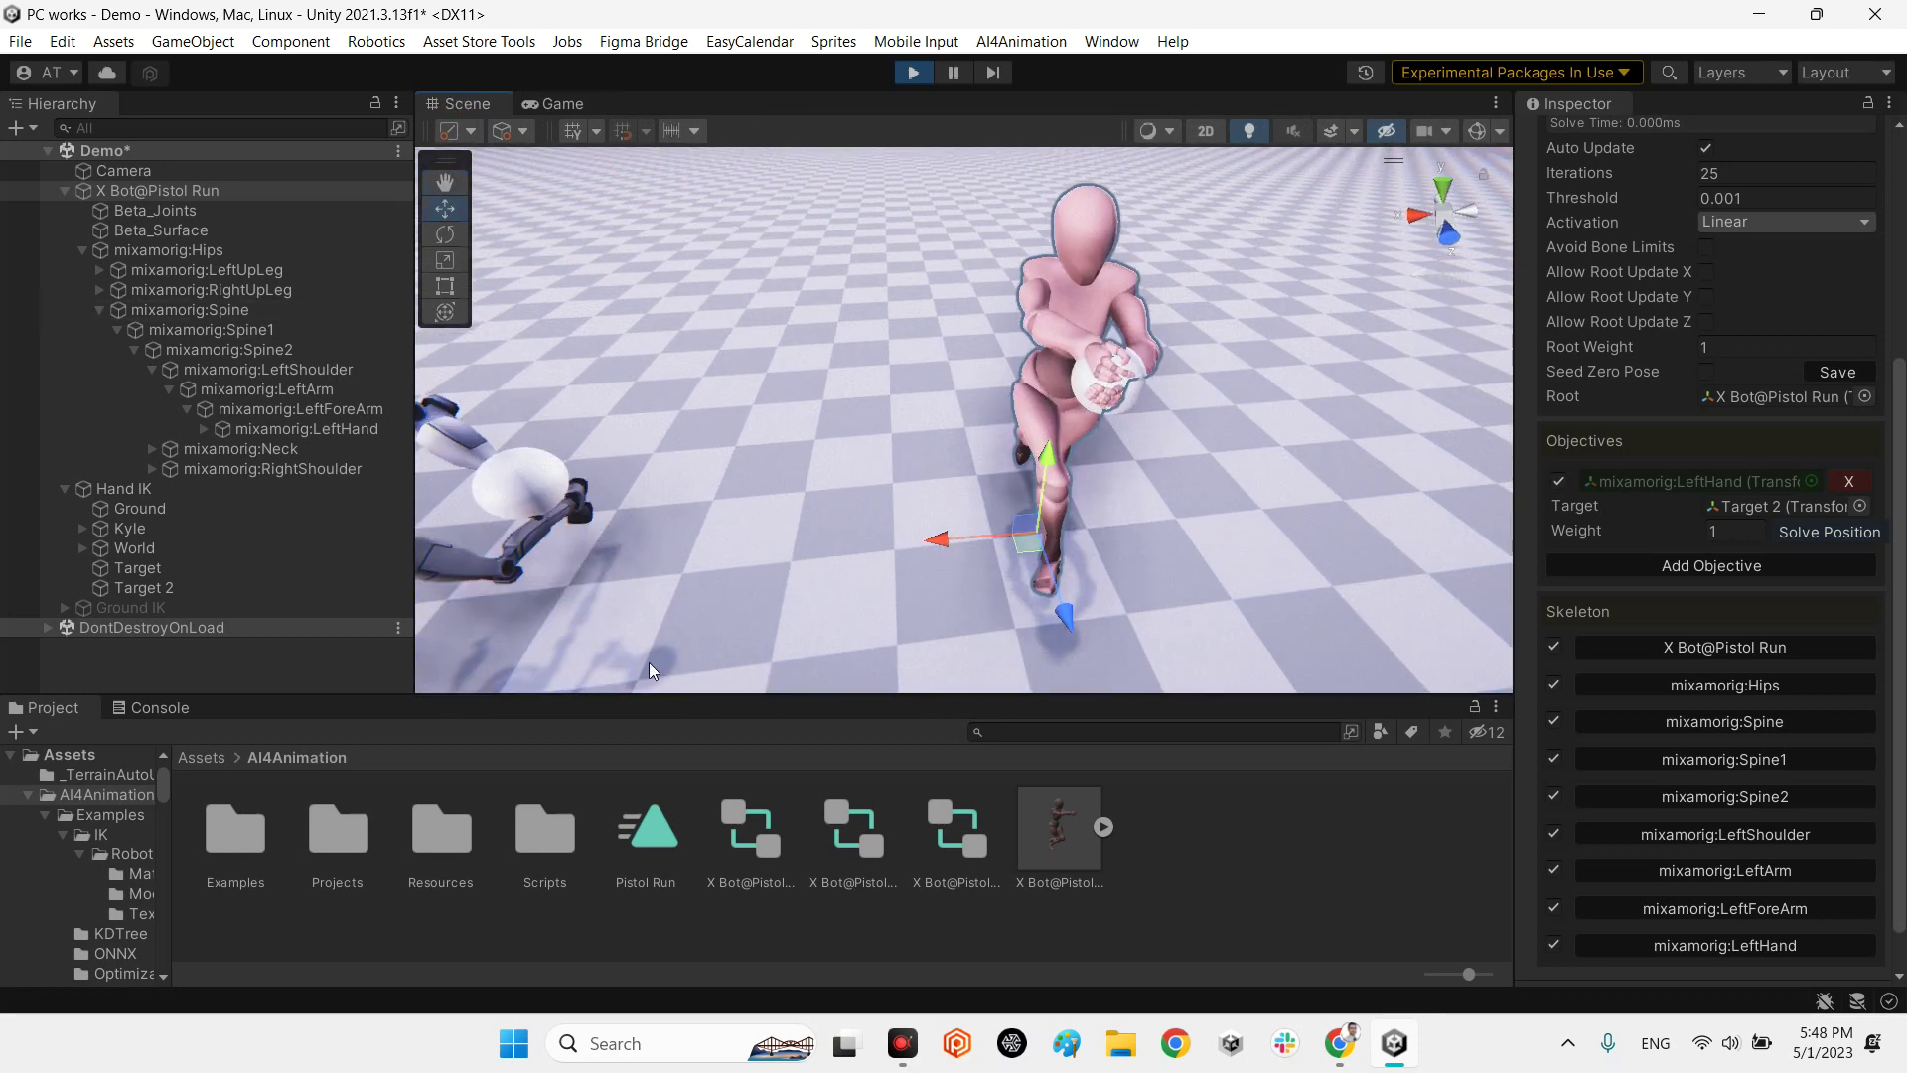
{"action": "left_click", "coordinate": [1307, 826]}
{"action": "left_click_drag", "start_coordinate": [1192, 496], "coordinate": [1099, 460], "text": "alt"}
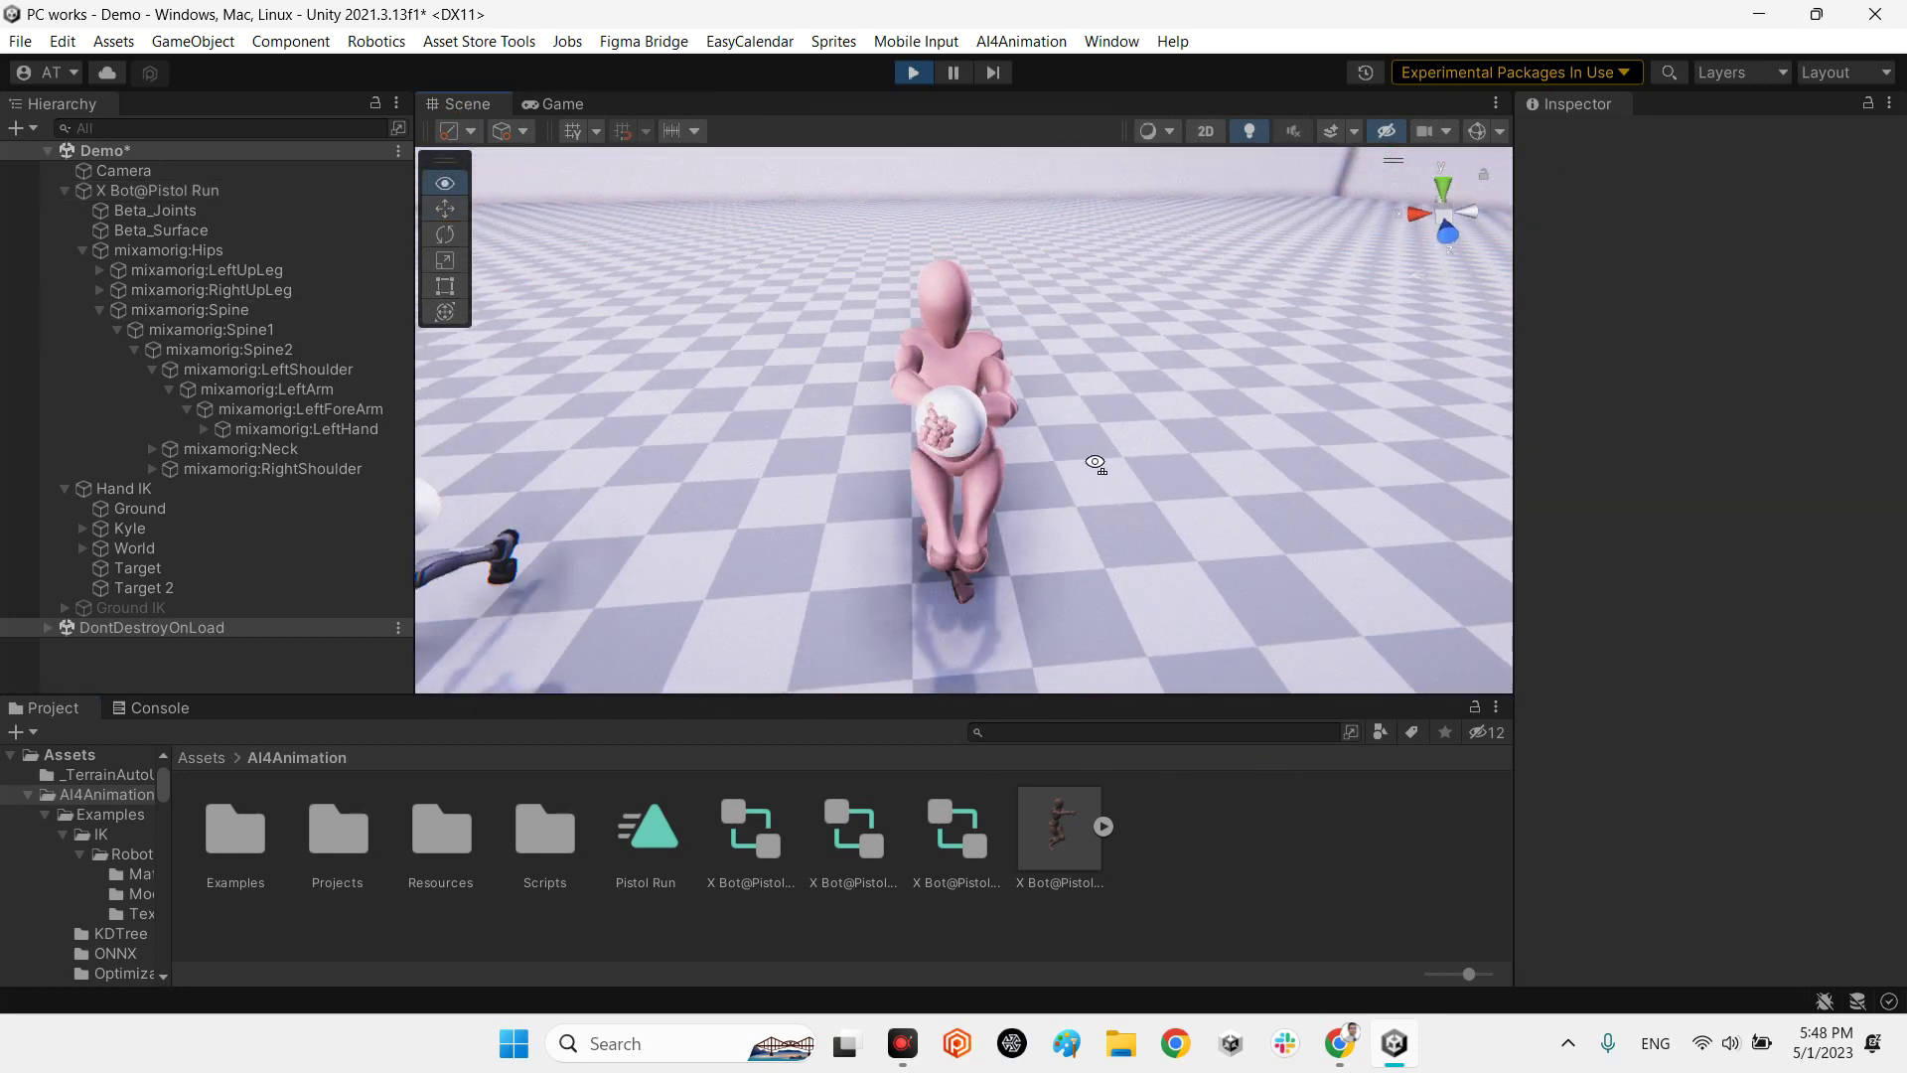
{"action": "scroll", "coordinate": [1073, 442], "scroll_direction": "up", "scroll_amount": 3}
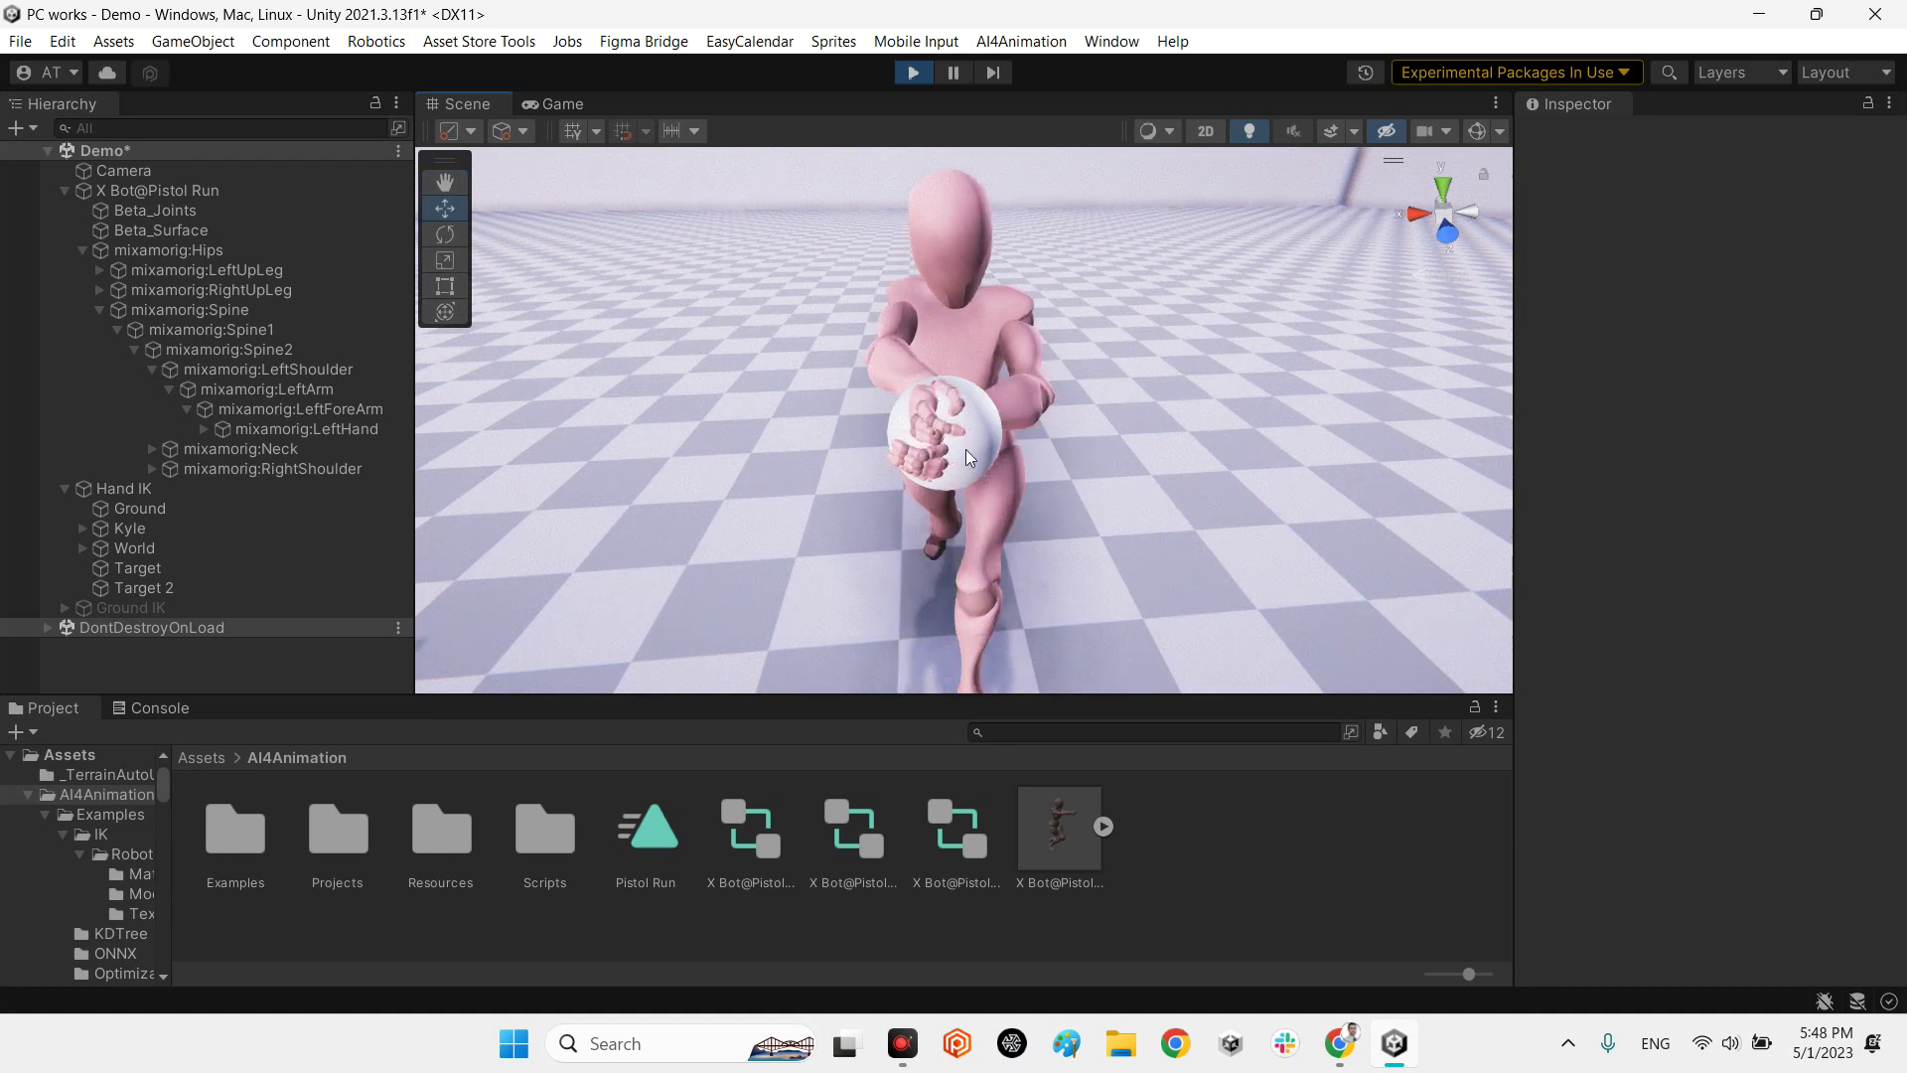
Move Target 2 around the running X Bot to test the left-hand IK, and stop the scene
{"action": "double_click", "coordinate": [127, 588]}
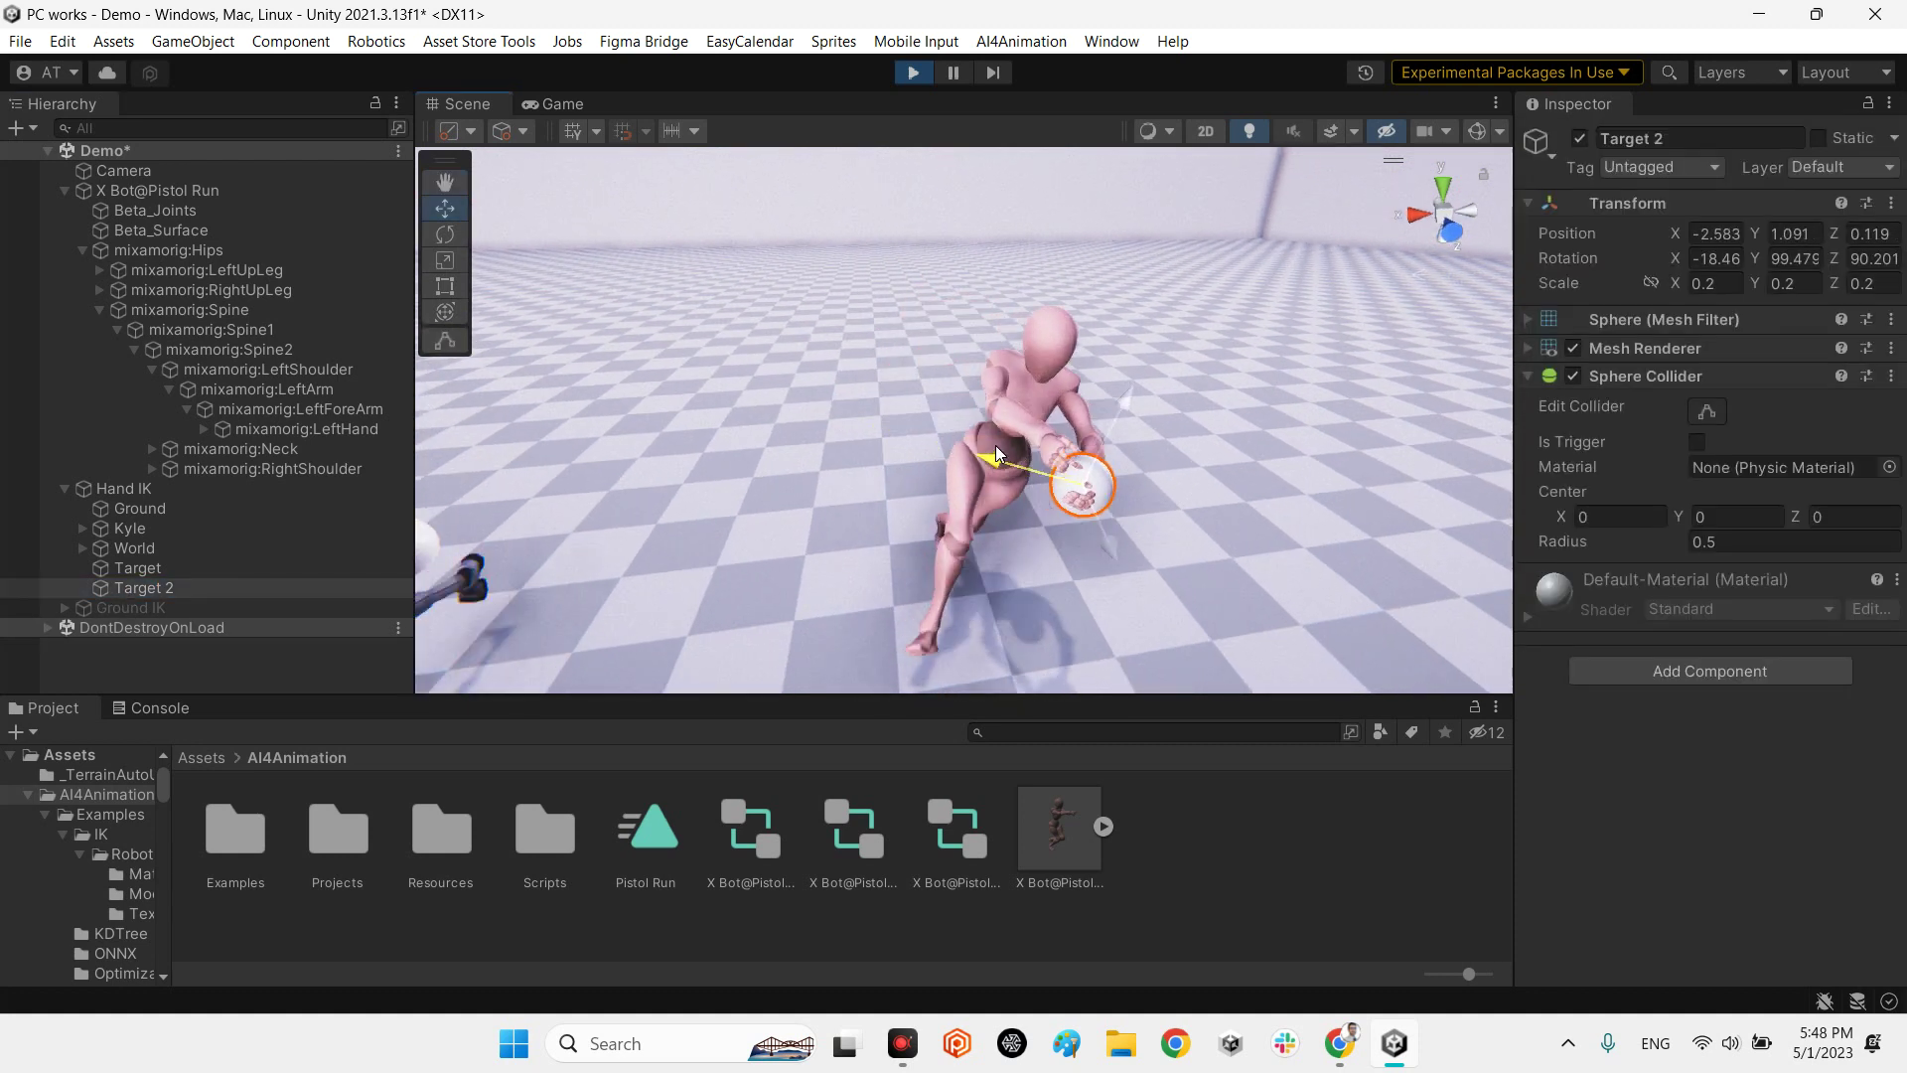
{"action": "left_click_drag", "start_coordinate": [995, 445], "coordinate": [1003, 646]}
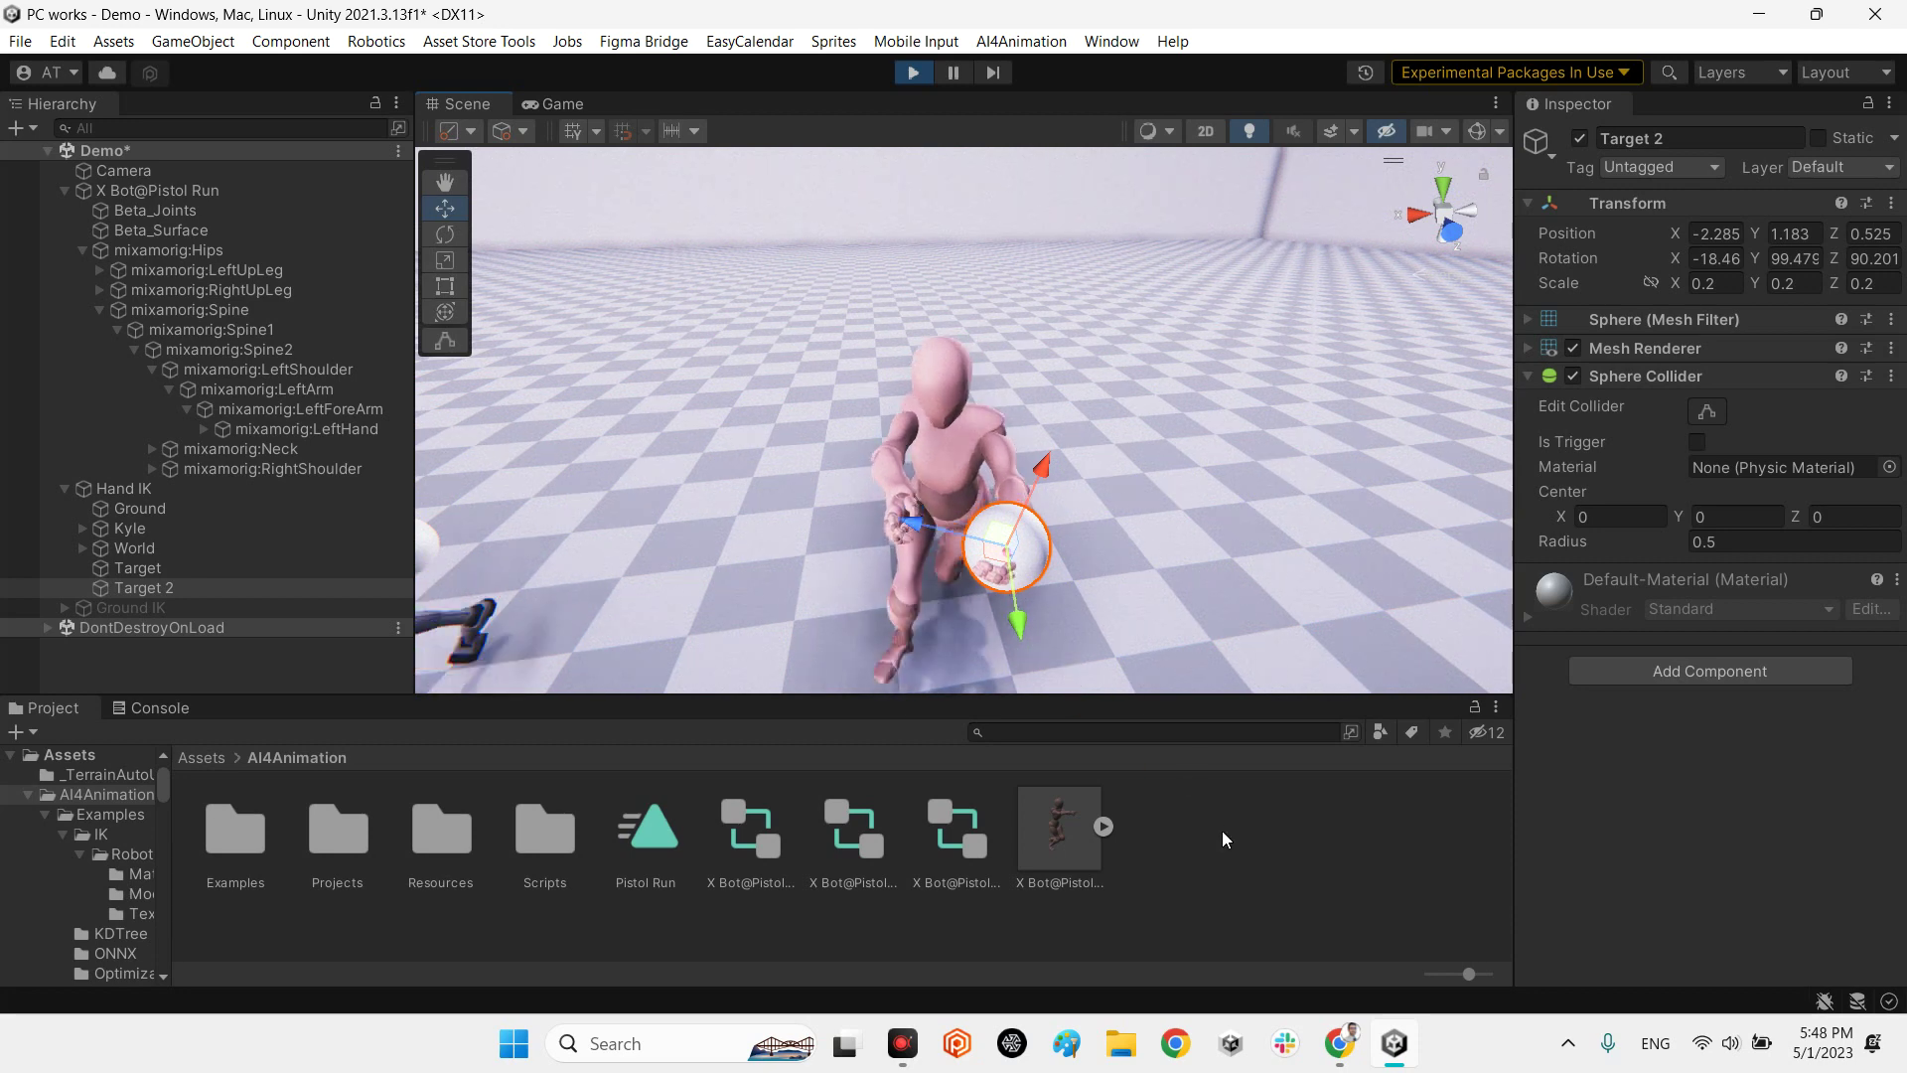
{"action": "left_click", "coordinate": [1207, 581]}
{"action": "left_click_drag", "start_coordinate": [1207, 581], "coordinate": [1333, 456], "text": "alt"}
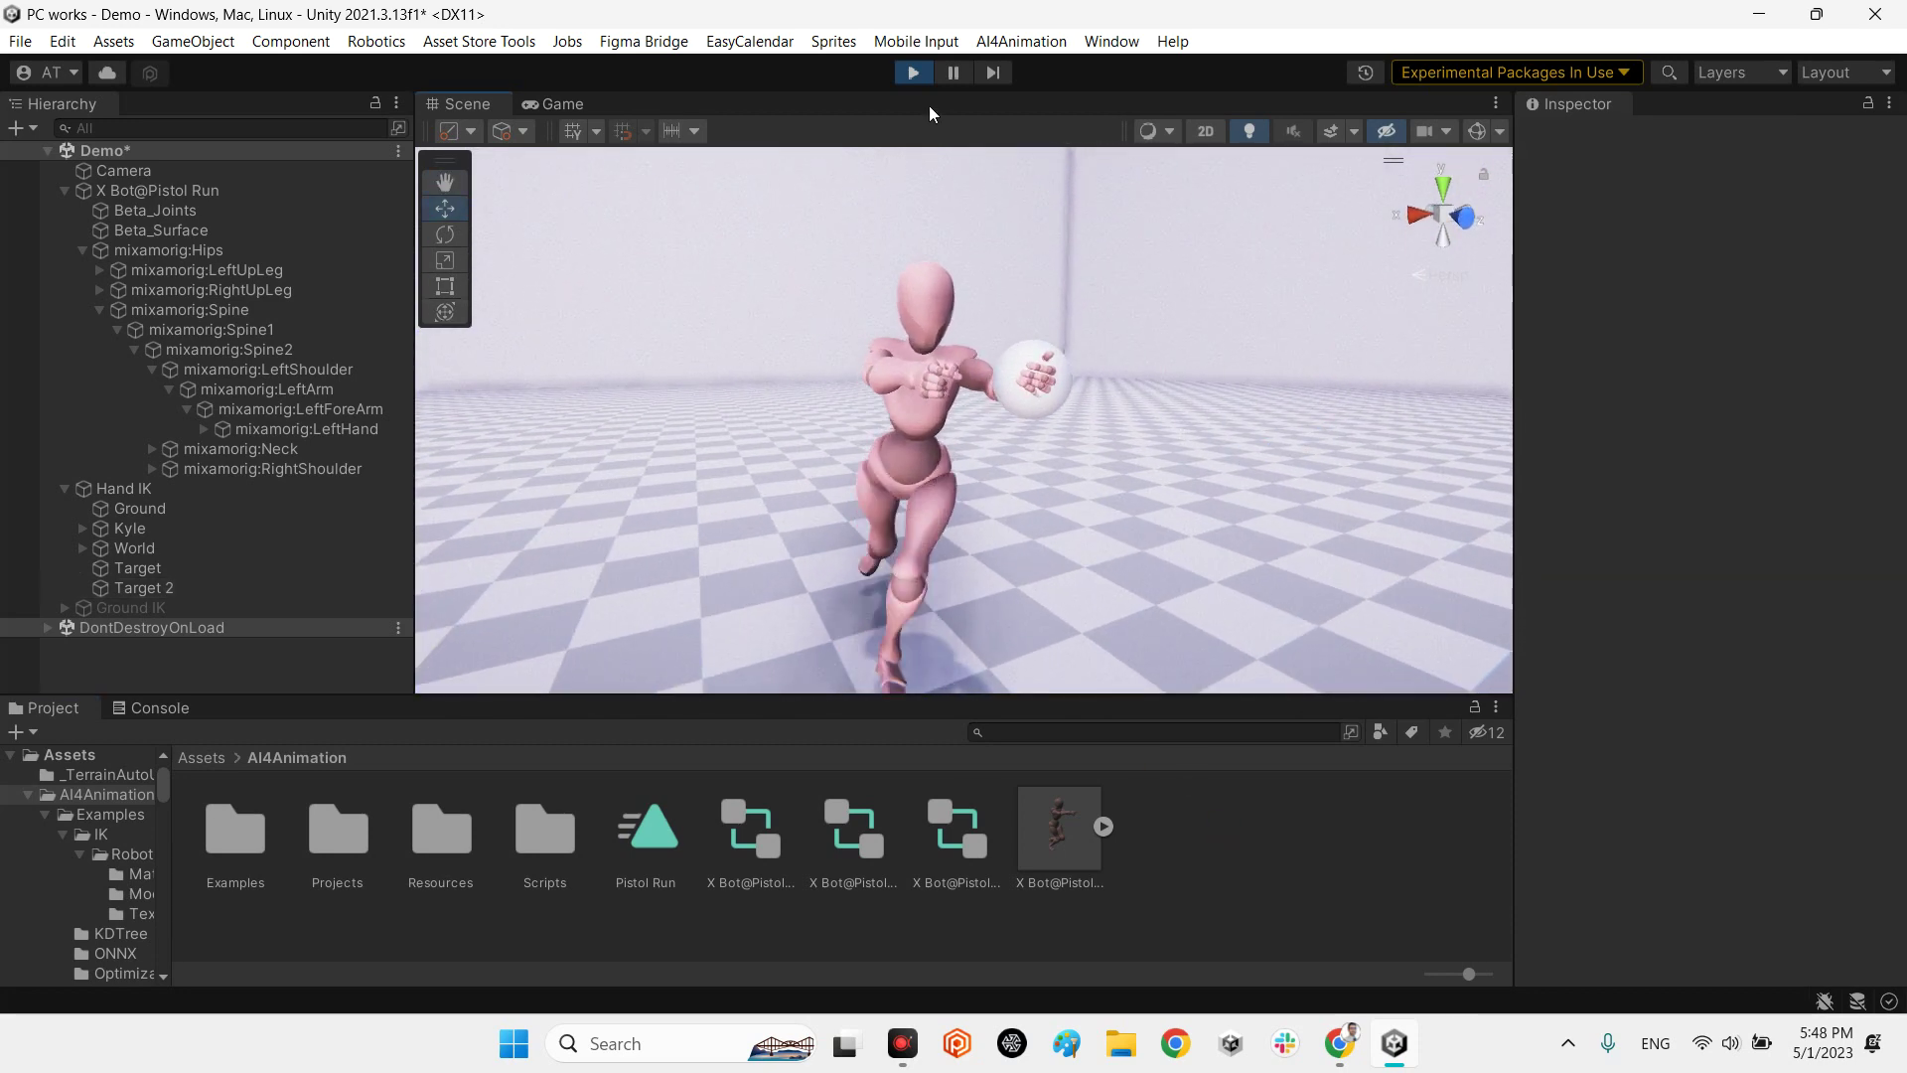
{"action": "left_click", "coordinate": [913, 73]}
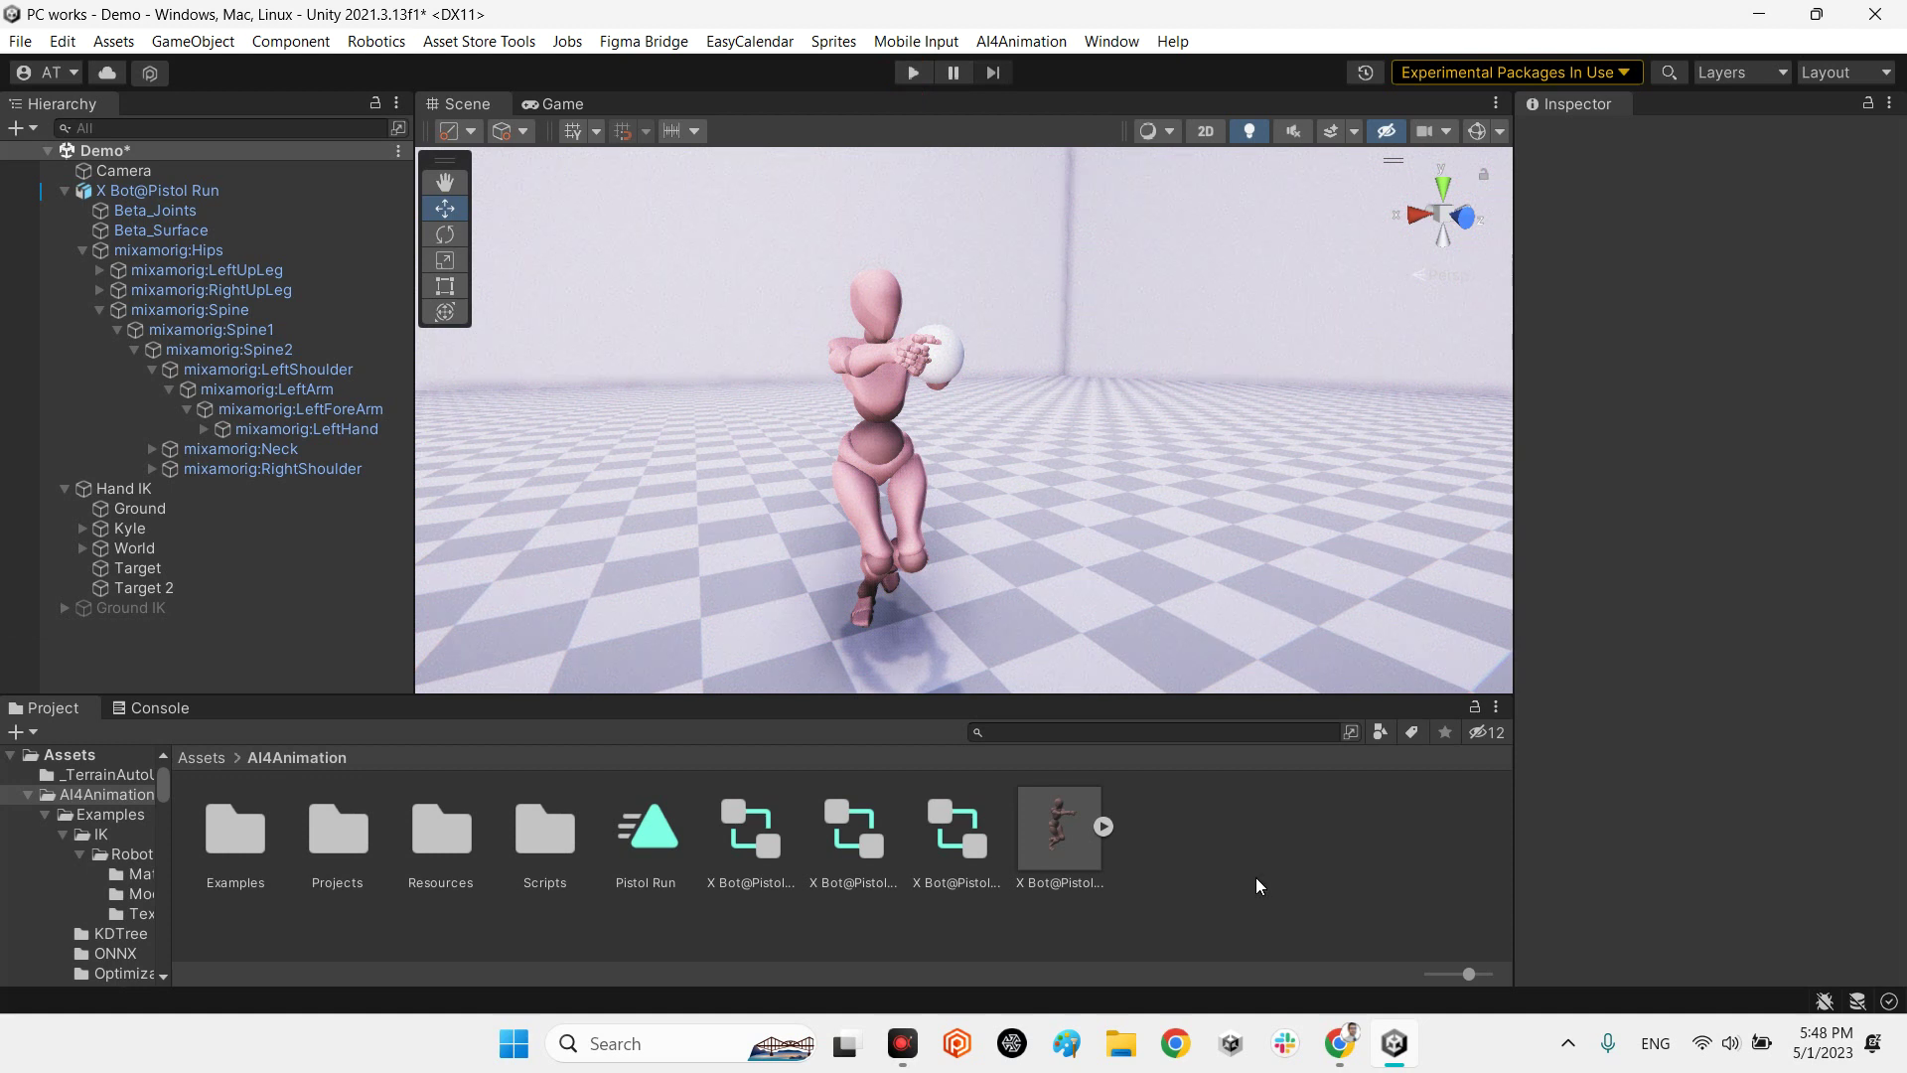